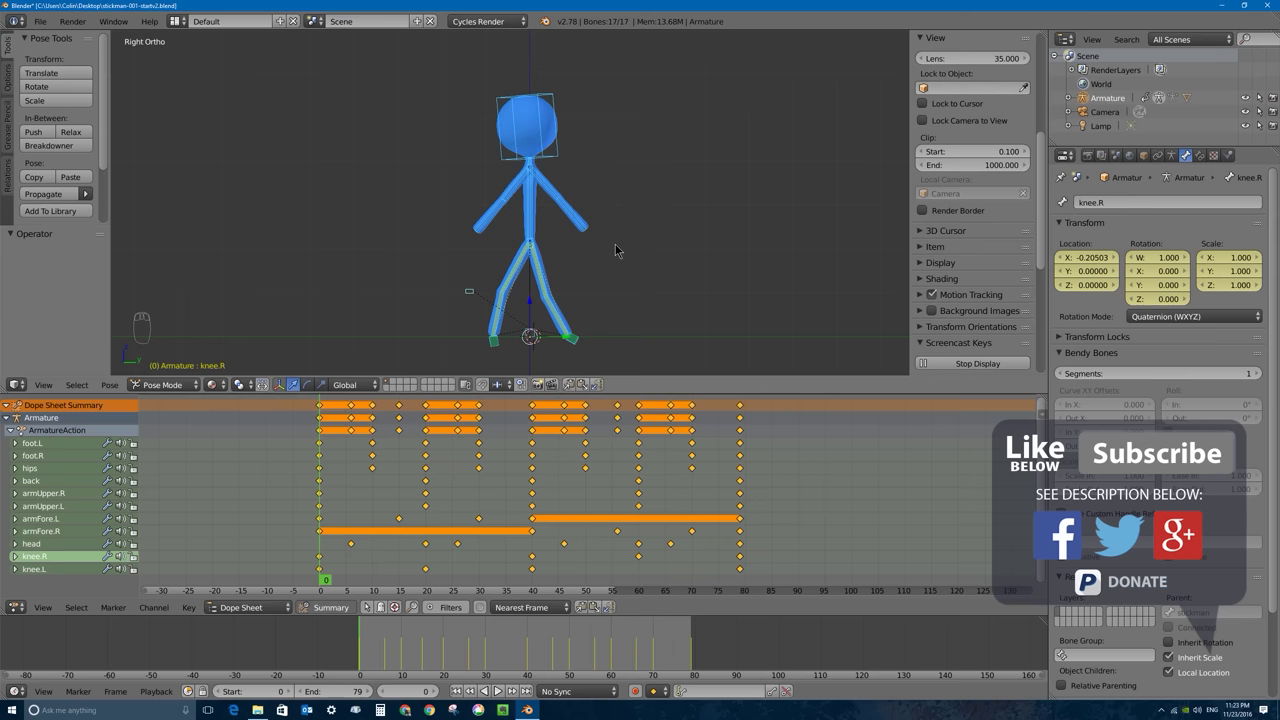
Step: Play back the walk animation, then look through the interpolation and keyframe type options available for the armature's keyframes
{"action": "key", "text": "alt+a"}
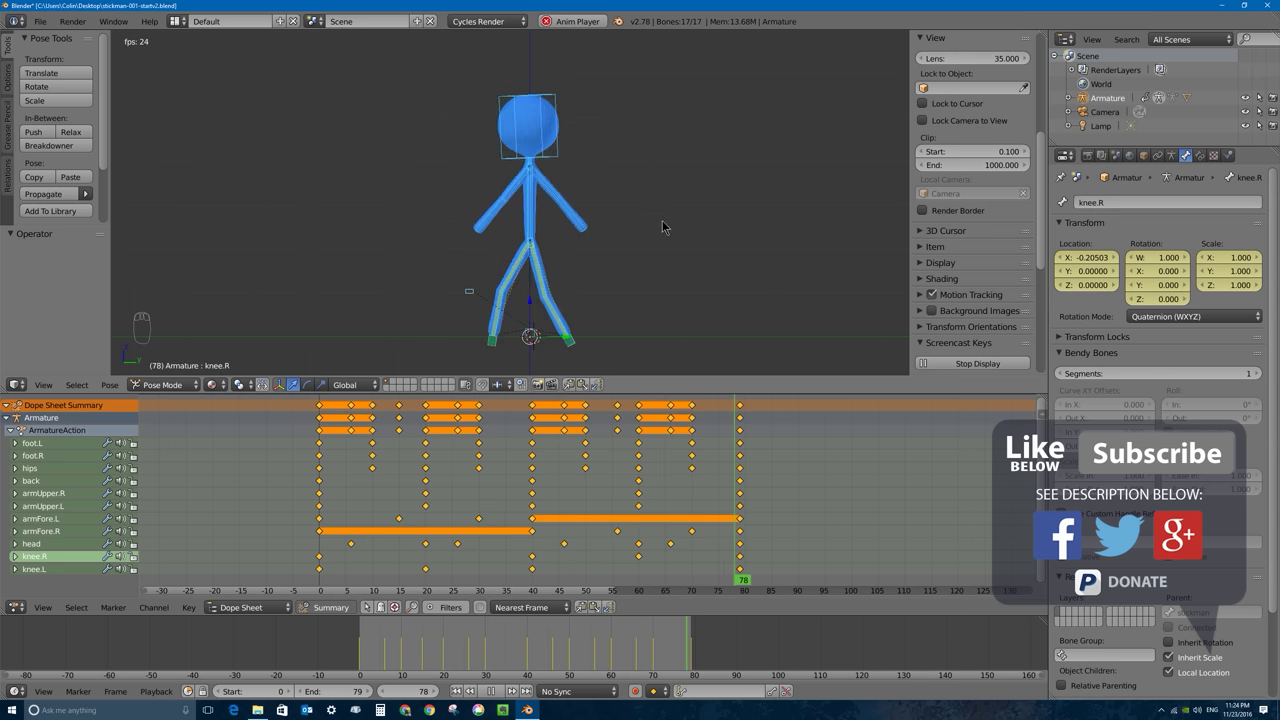
{"action": "key", "text": "Escape"}
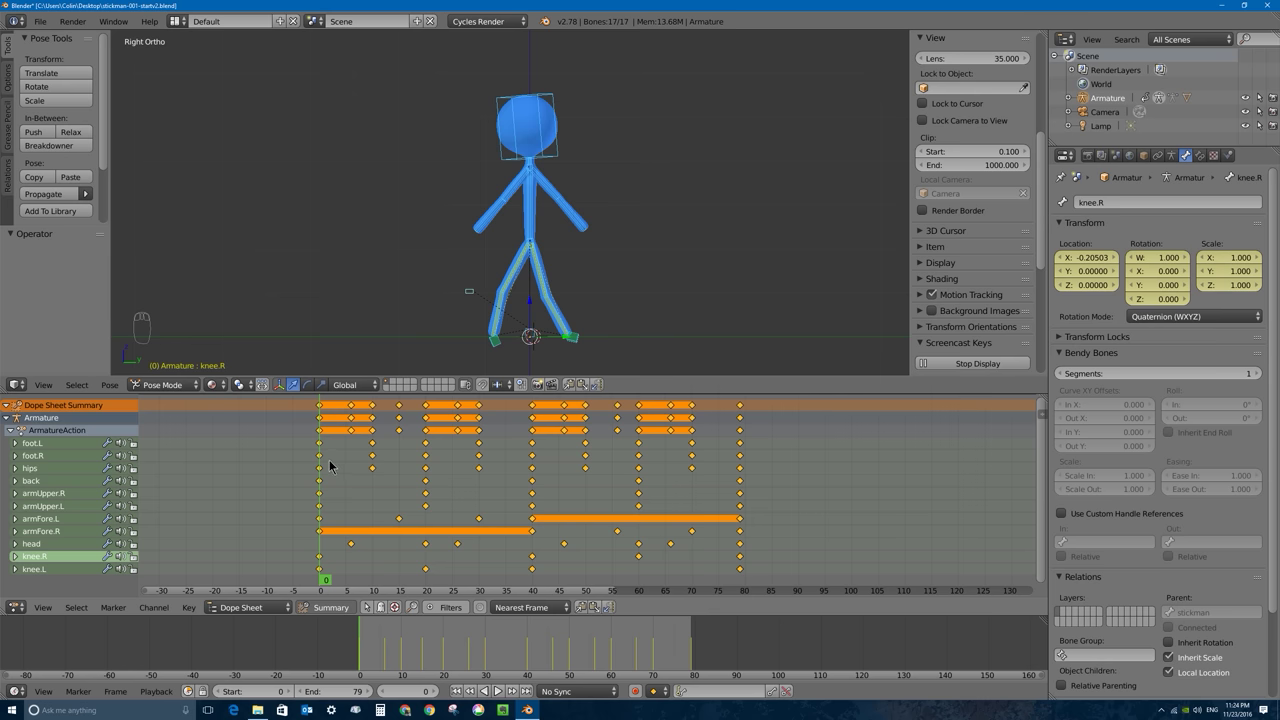
{"action": "mouse_move", "coordinate": [328, 455]}
{"action": "left_mouse_down"}
{"action": "mouse_move", "coordinate": [740, 445]}
{"action": "mouse_move", "coordinate": [318, 434]}
{"action": "left_mouse_up"}
{"action": "key", "text": "a"}
{"action": "key", "text": "a"}
{"action": "key", "text": "a"}
{"action": "key", "text": "a"}
{"action": "key", "text": "a"}
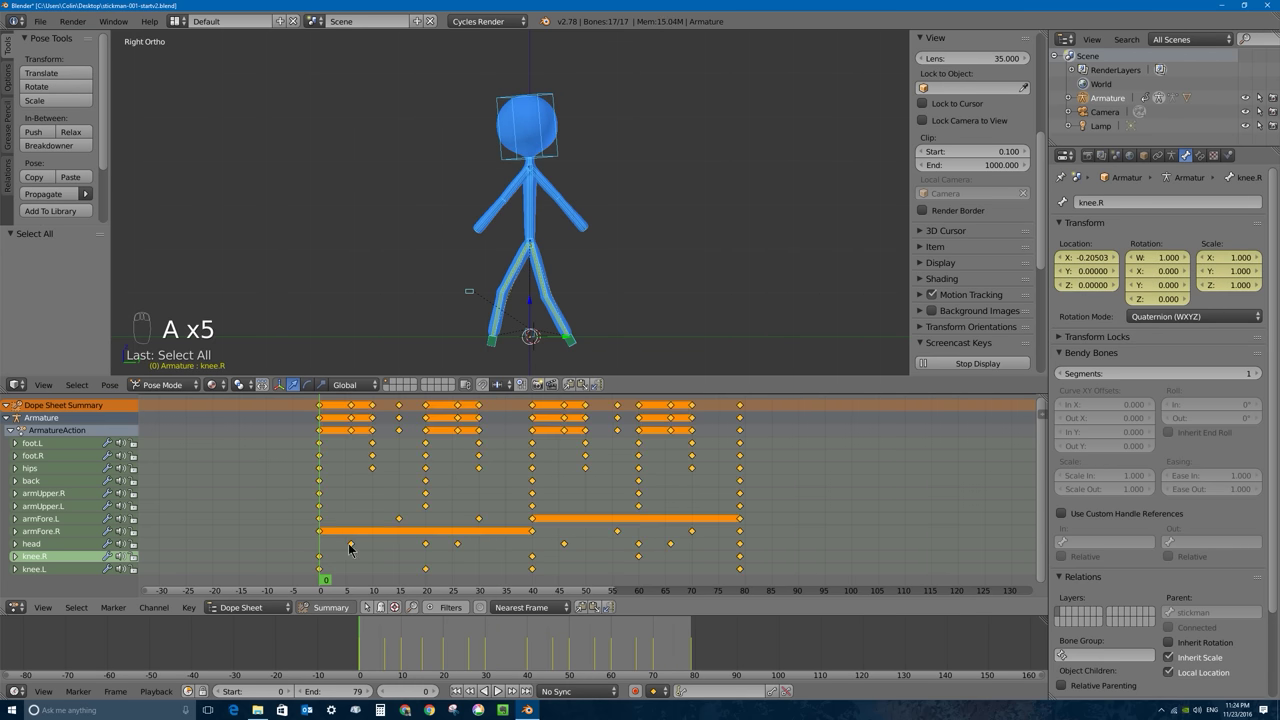
{"action": "left_click", "coordinate": [189, 608]}
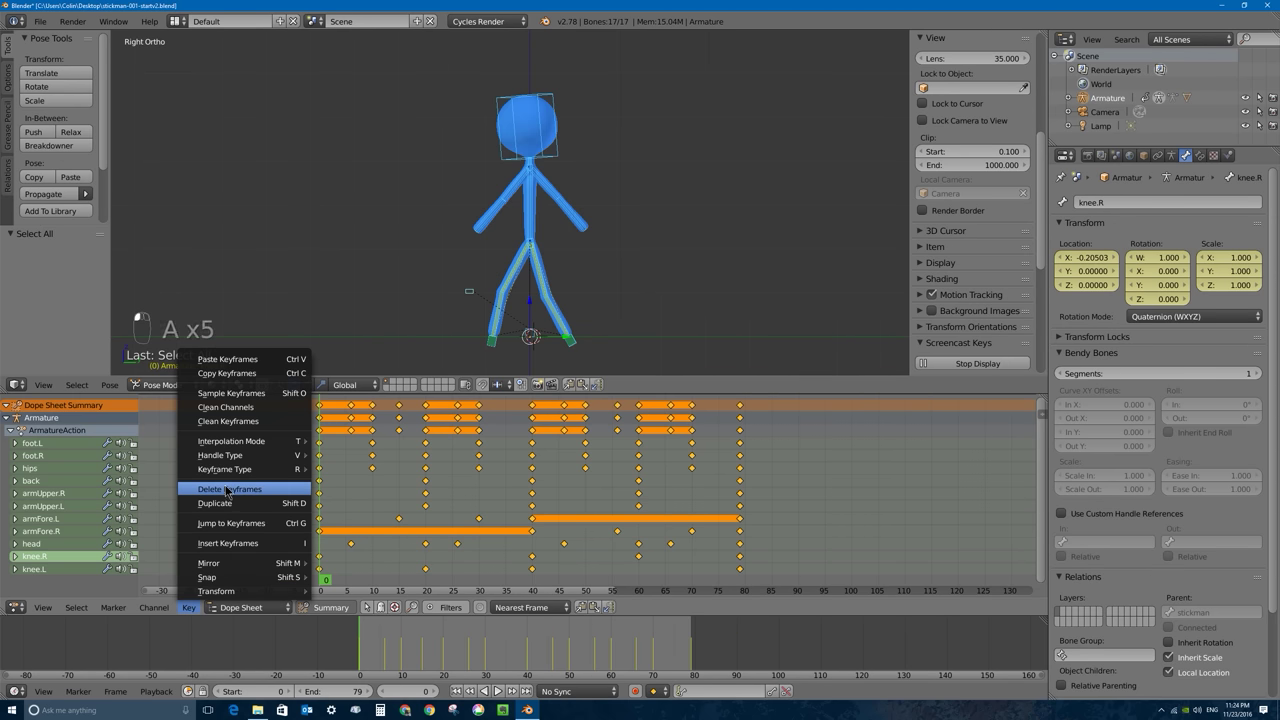
{"action": "mouse_move", "coordinate": [230, 446]}
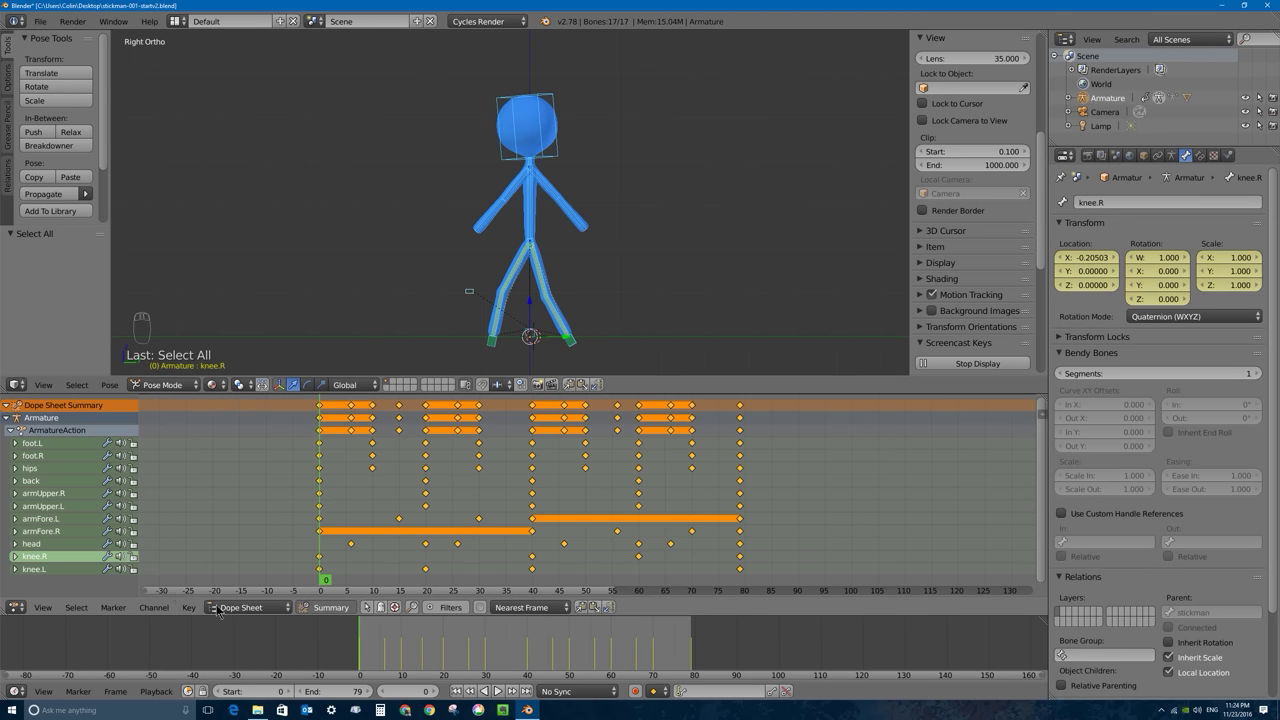
{"action": "left_click", "coordinate": [192, 607]}
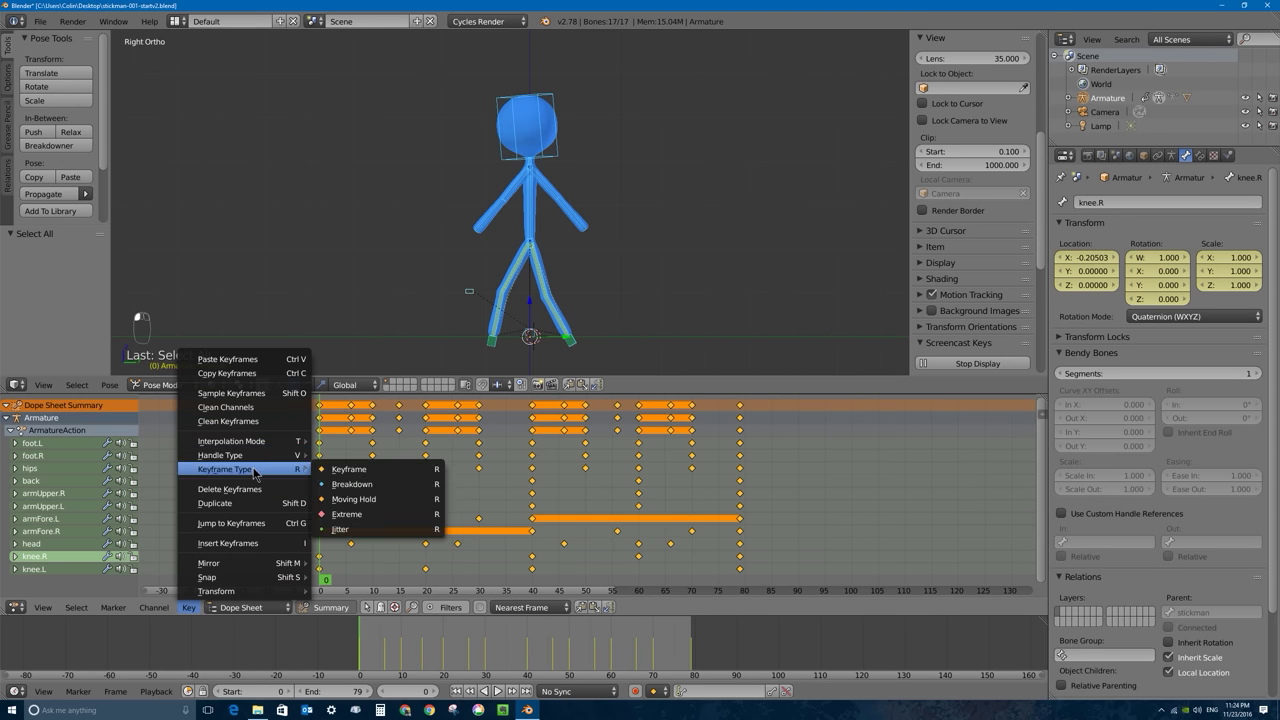
{"action": "mouse_move", "coordinate": [256, 446]}
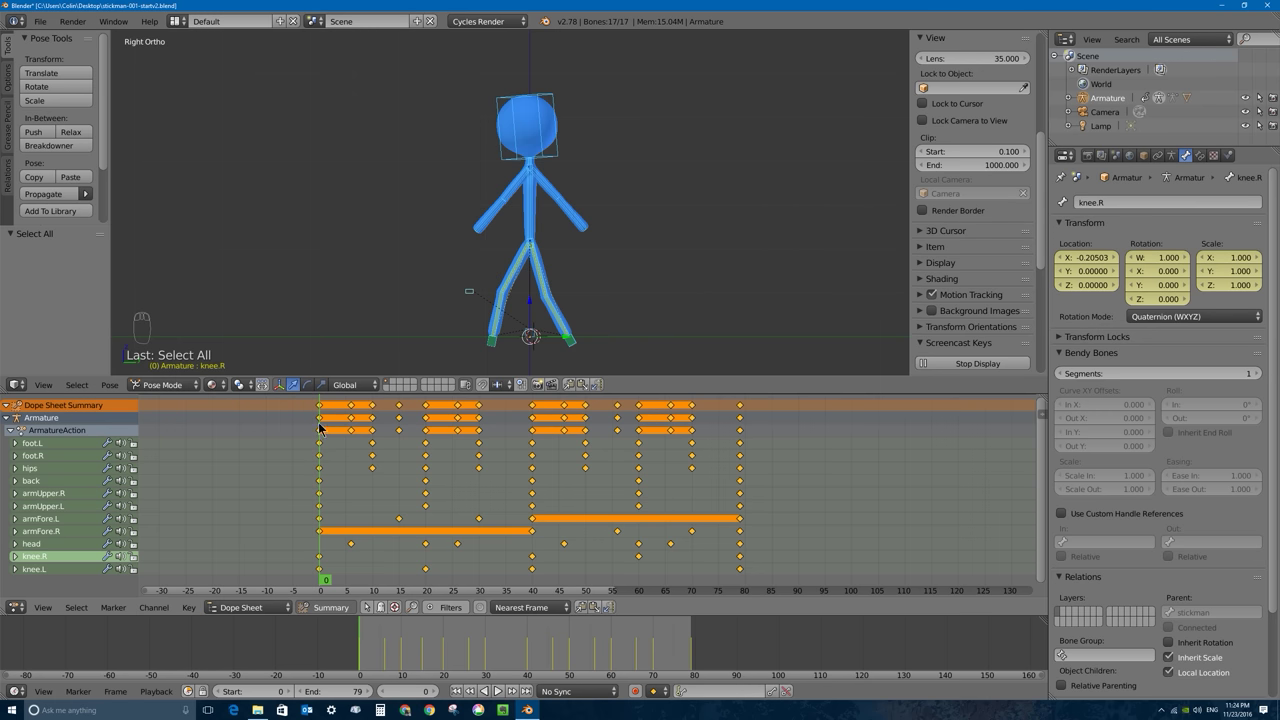
Step: Select all of the armature's keyframes and set their interpolation to Linear
{"action": "mouse_move", "coordinate": [322, 427]}
{"action": "left_mouse_down"}
{"action": "mouse_move", "coordinate": [335, 428]}
{"action": "mouse_move", "coordinate": [318, 425]}
{"action": "left_mouse_up"}
{"action": "key", "text": "alt+a"}
{"action": "key", "text": "Escape"}
{"action": "left_click_drag", "start_coordinate": [300, 415], "coordinate": [639, 437]}
{"action": "key", "text": "a"}
{"action": "key", "text": "a"}
{"action": "key", "text": "a"}
{"action": "key", "text": "t"}
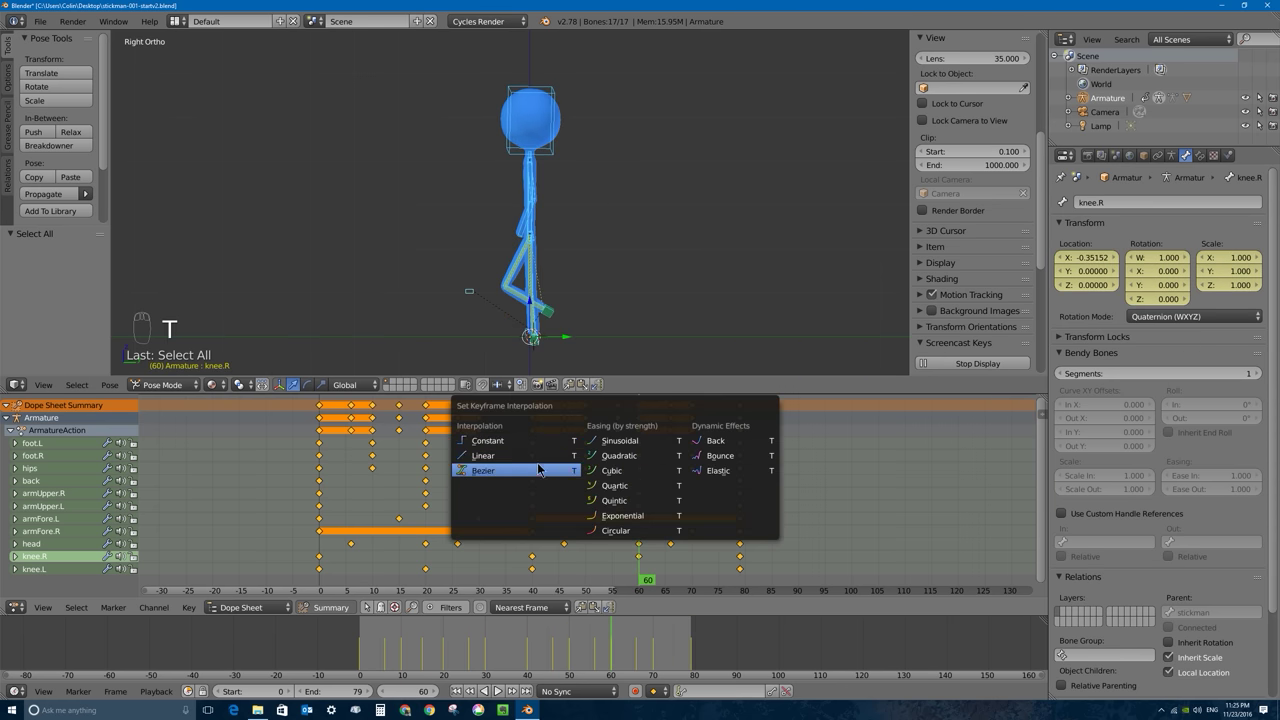
{"action": "left_click", "coordinate": [490, 457]}
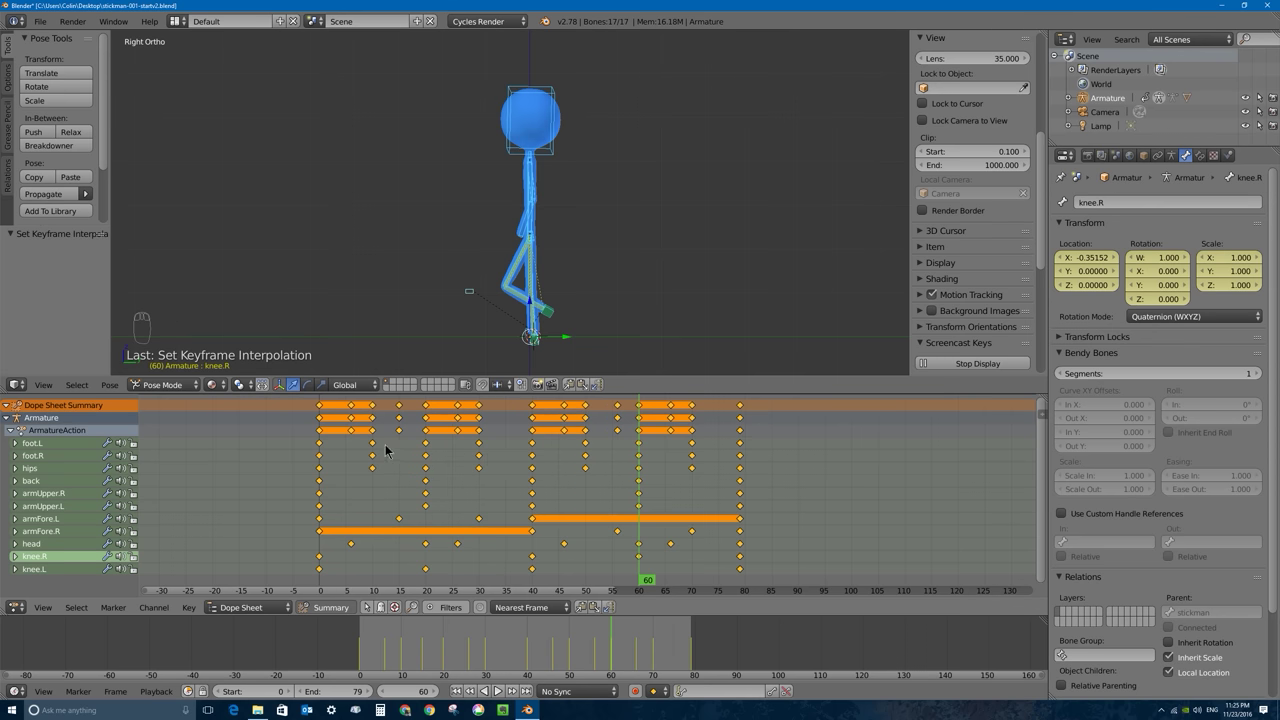
Step: Play back the walk cycle with linear interpolation and scrub to frame 78 to check how it loops
{"action": "key", "text": "alt+a"}
{"action": "mouse_move", "coordinate": [332, 449]}
{"action": "left_mouse_down"}
{"action": "mouse_move", "coordinate": [417, 445]}
{"action": "mouse_move", "coordinate": [340, 460]}
{"action": "left_mouse_up"}
{"action": "key", "text": "alt+a"}
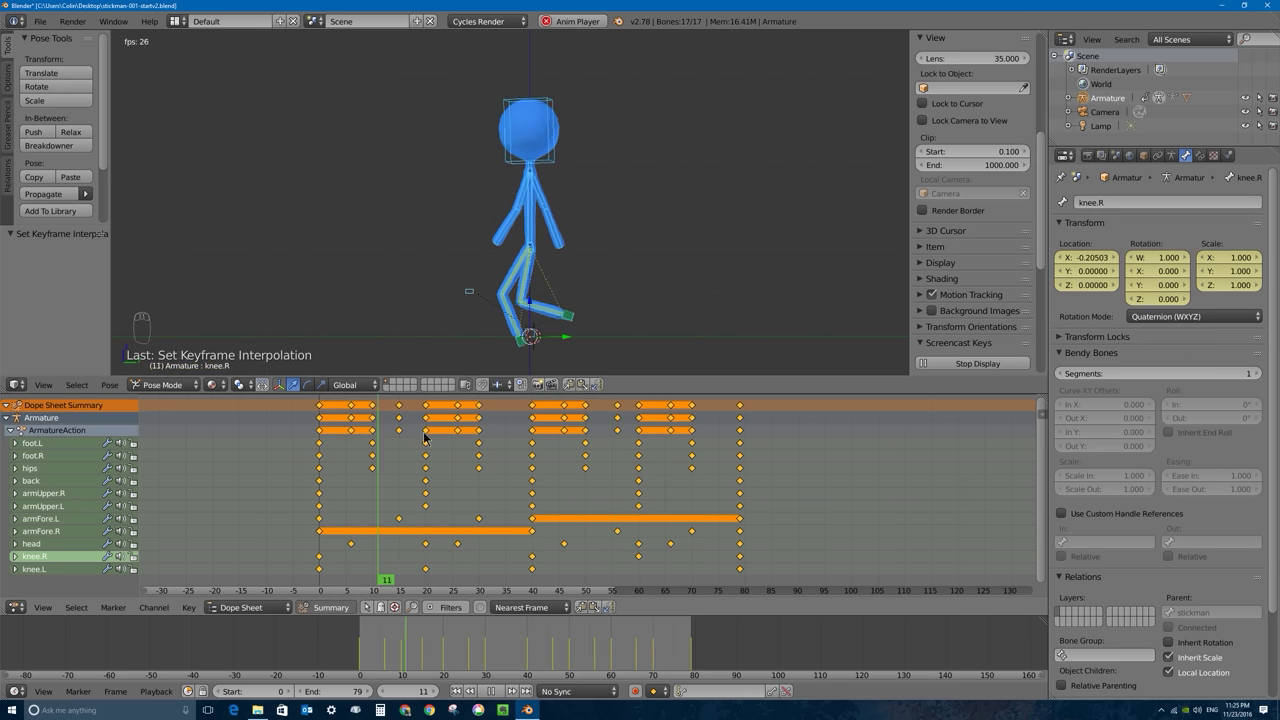
{"action": "key", "text": "Escape"}
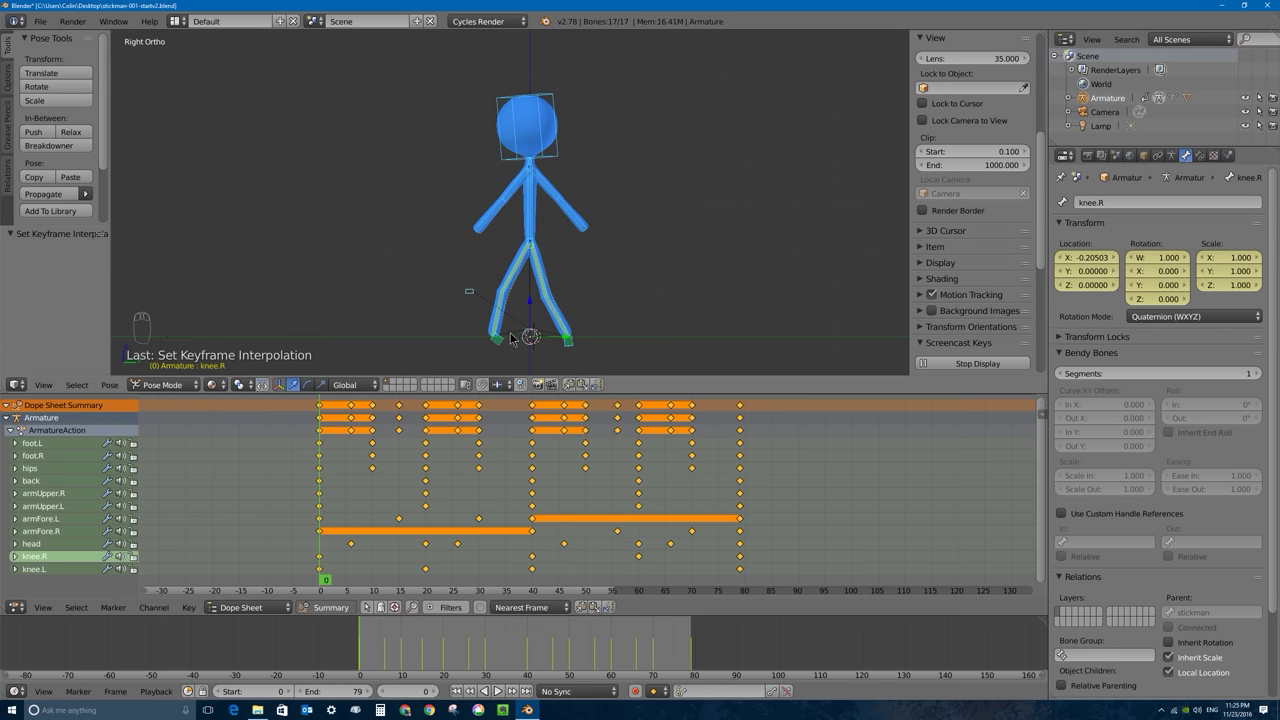
{"action": "key", "text": "alt+a"}
{"action": "left_click_drag", "start_coordinate": [714, 436], "coordinate": [734, 434]}
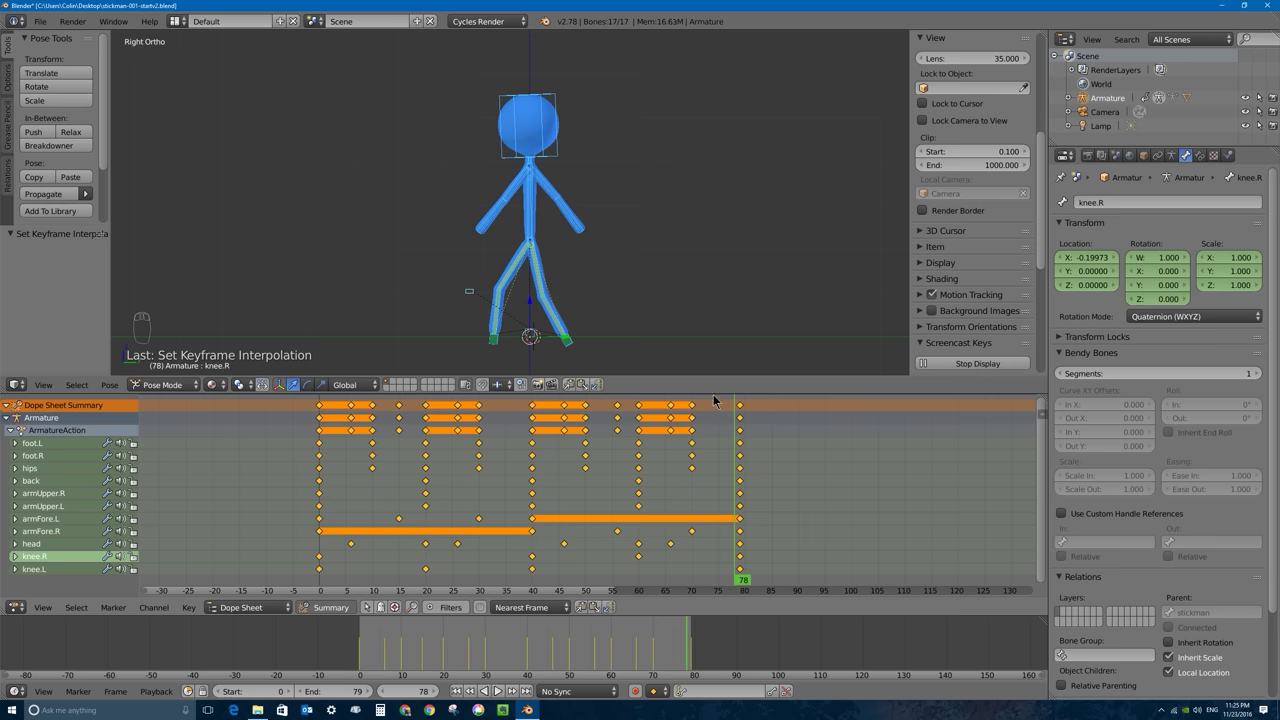
Step: Enlarge the 3D view, split off its lower part and turn the new area into an NLA Editor
{"action": "left_click_drag", "start_coordinate": [709, 394], "coordinate": [710, 494]}
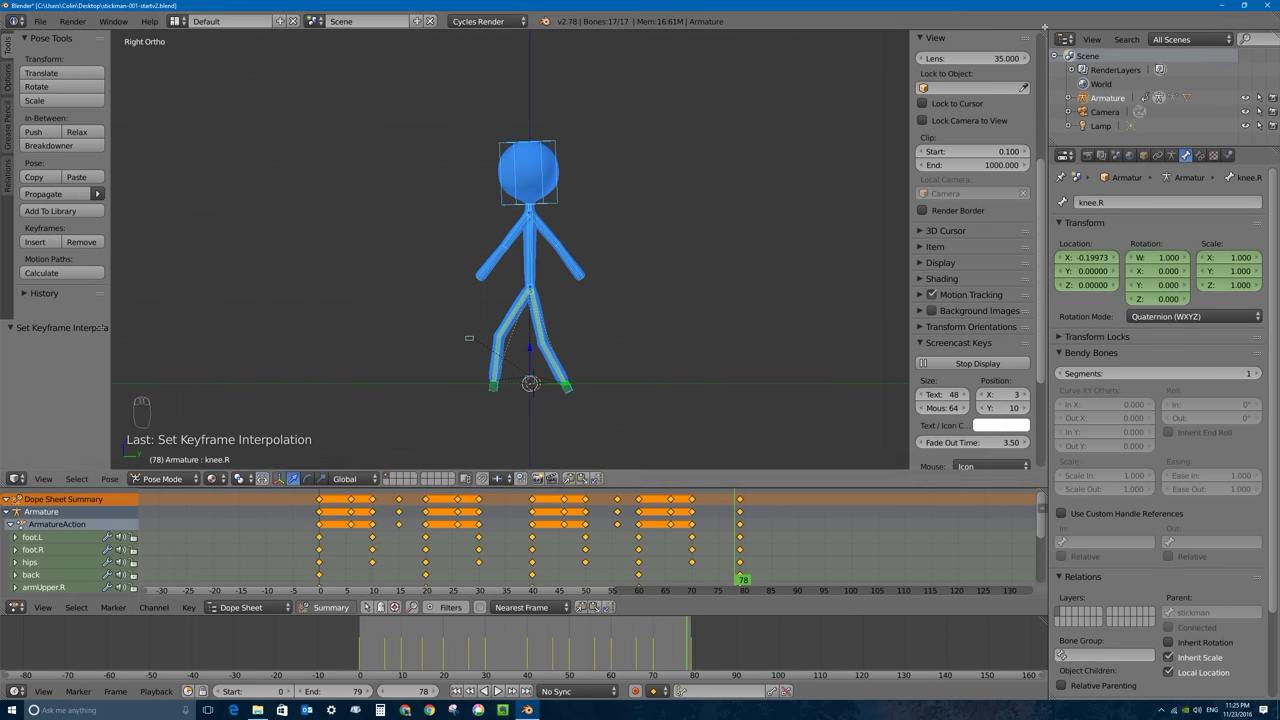
{"action": "left_click_drag", "start_coordinate": [1044, 31], "coordinate": [960, 368]}
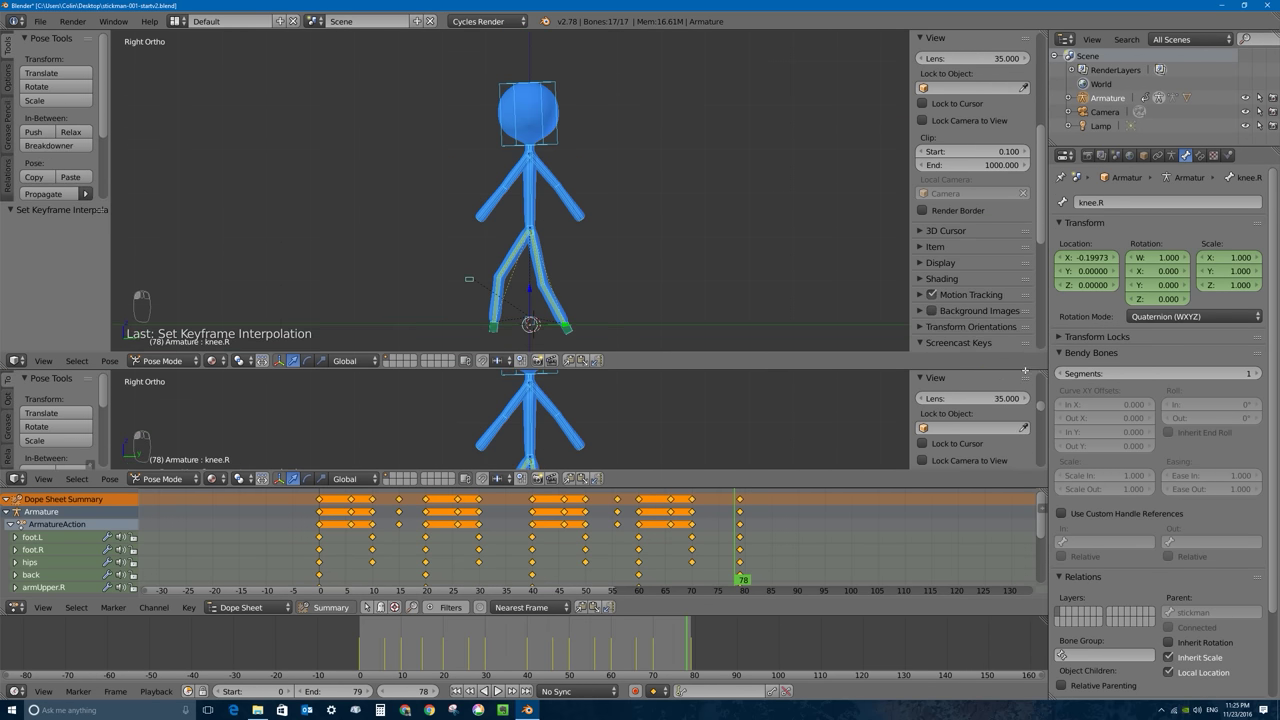
{"action": "left_click", "coordinate": [18, 478]}
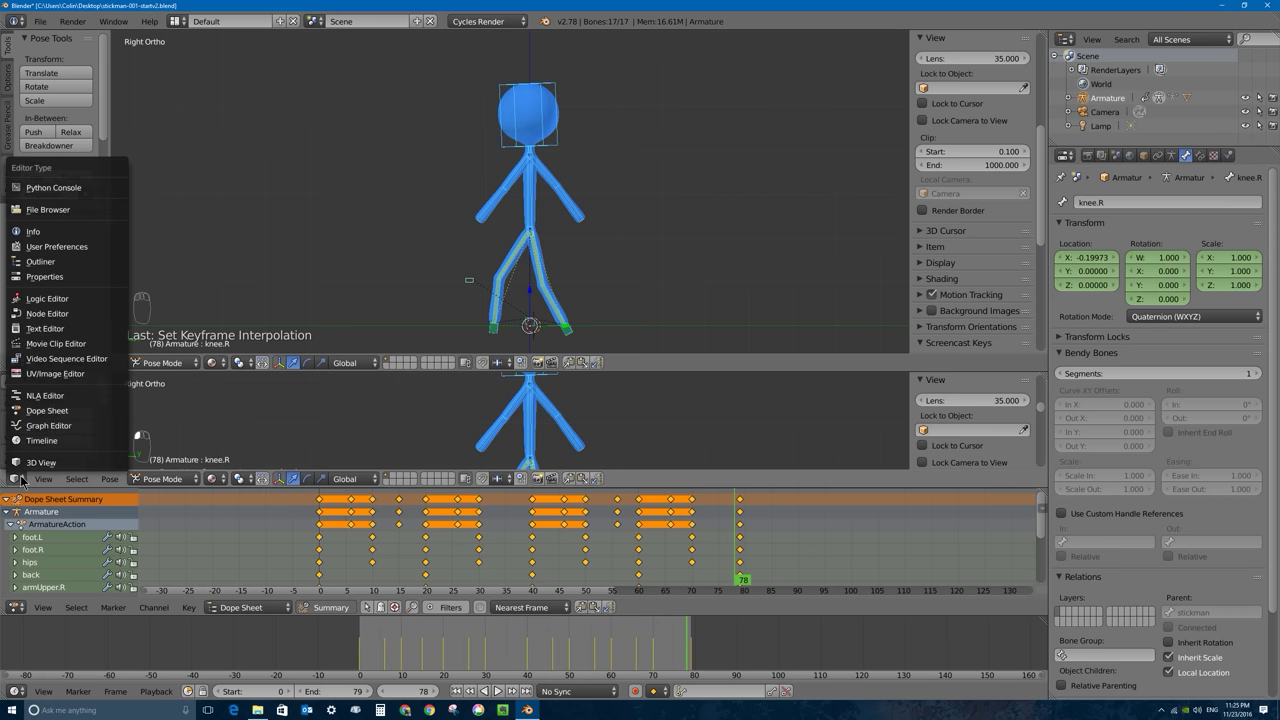
{"action": "left_click", "coordinate": [42, 397]}
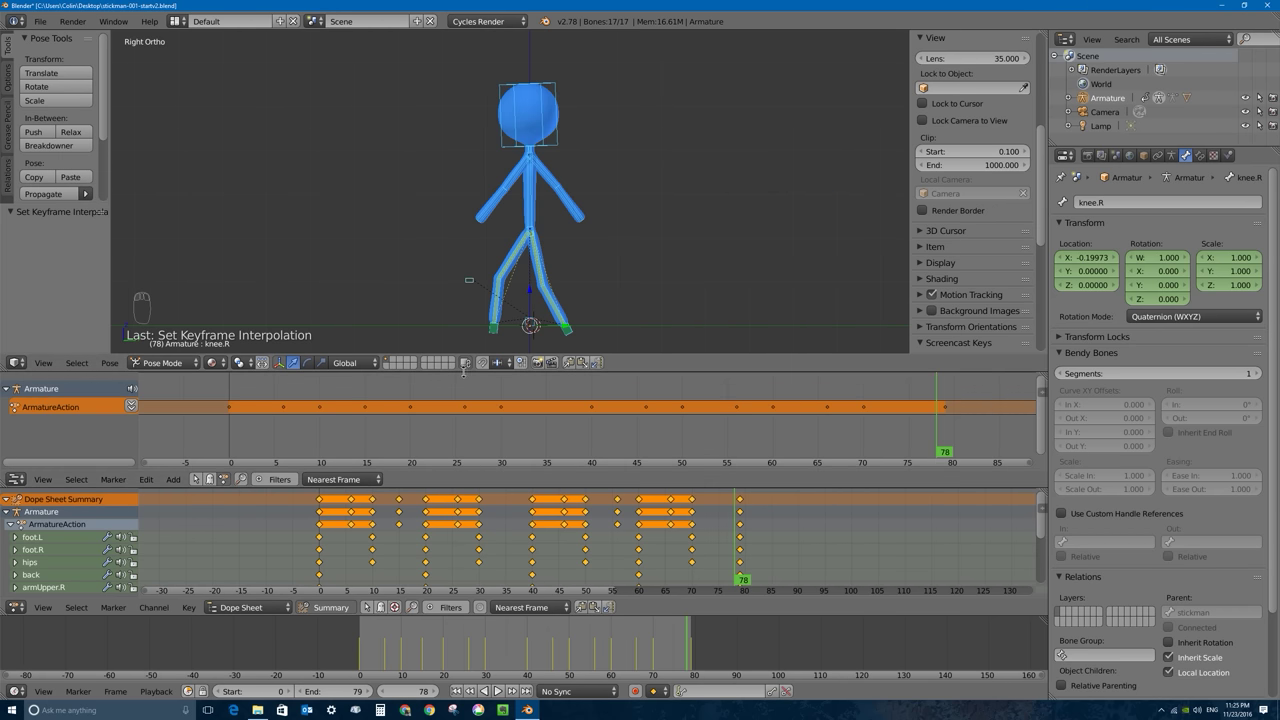
{"action": "left_click_drag", "start_coordinate": [463, 370], "coordinate": [470, 356]}
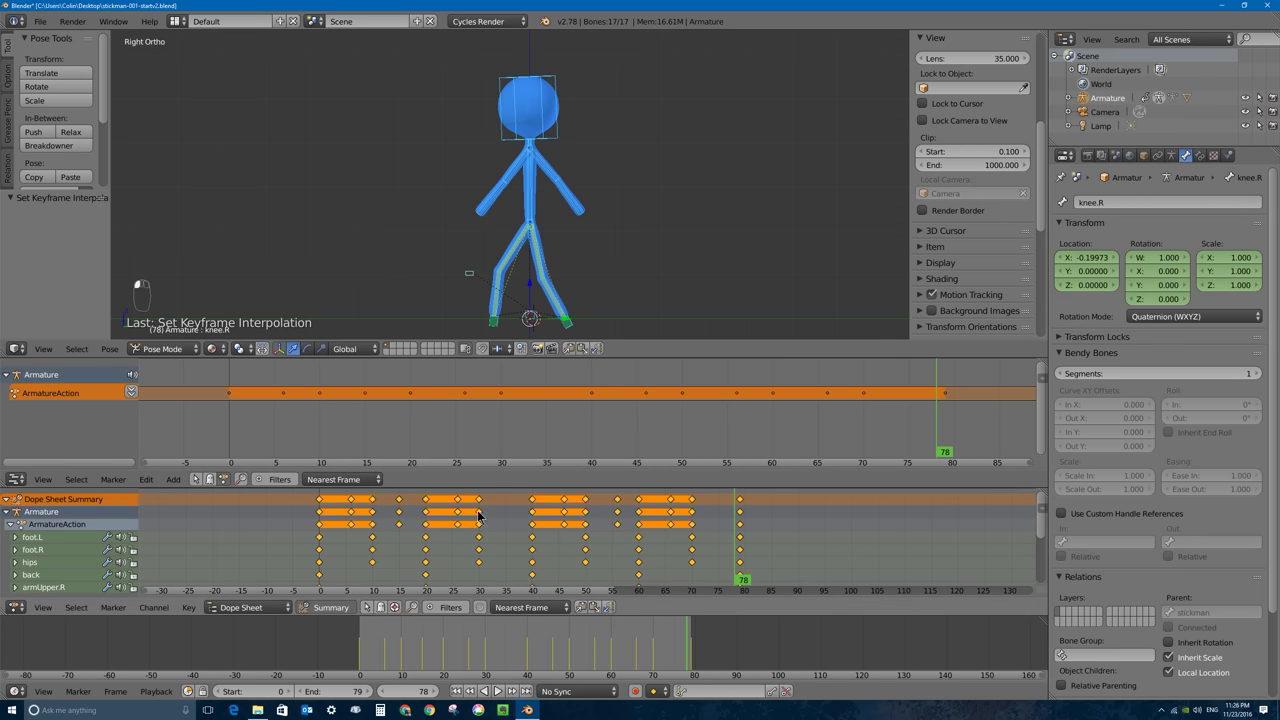
Step: Move the playhead to frame 68 and switch the Dope Sheet to Action Editor mode
{"action": "key", "text": "alt+a"}
{"action": "left_click_drag", "start_coordinate": [697, 419], "coordinate": [845, 435]}
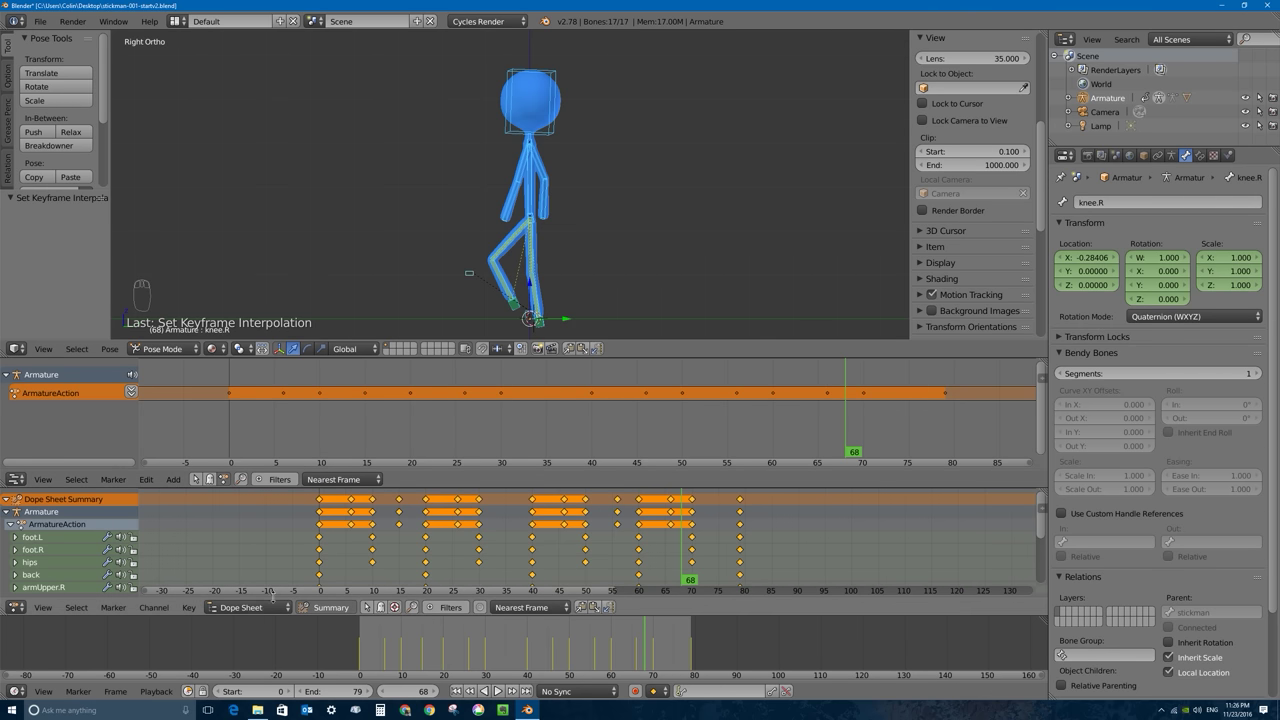
{"action": "left_click", "coordinate": [253, 610]}
{"action": "left_click", "coordinate": [224, 609]}
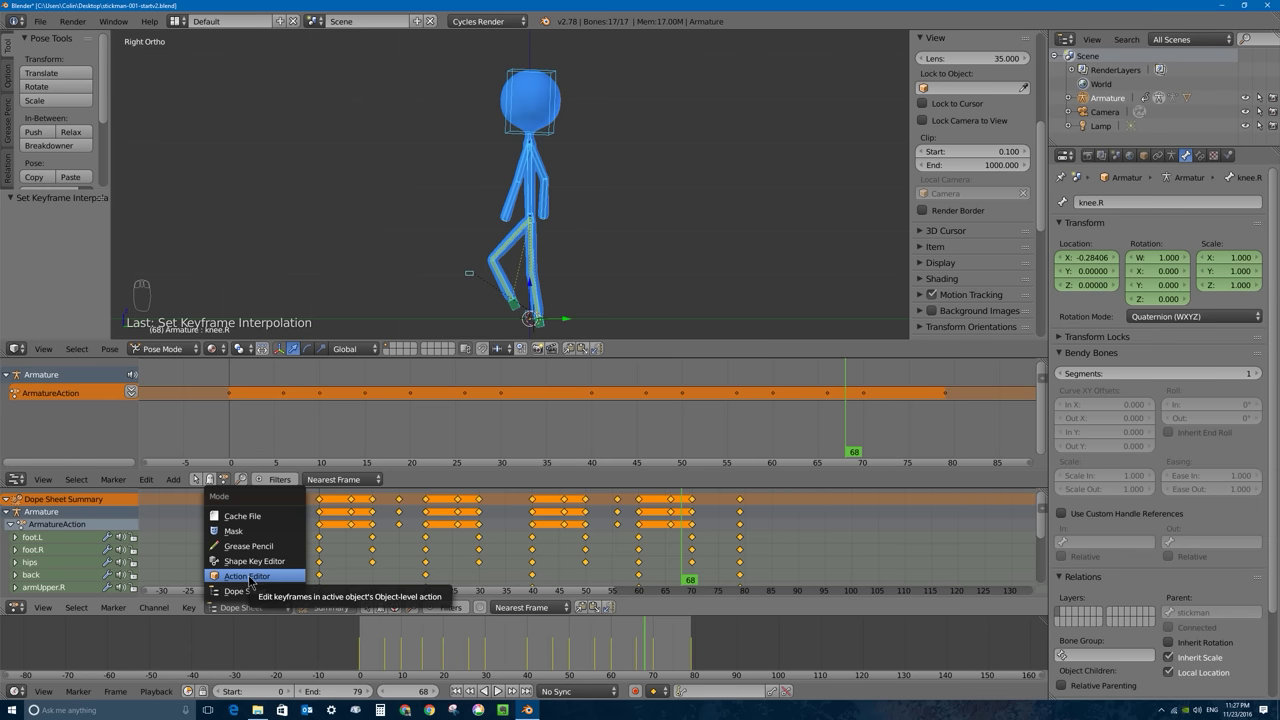
{"action": "left_click", "coordinate": [247, 577]}
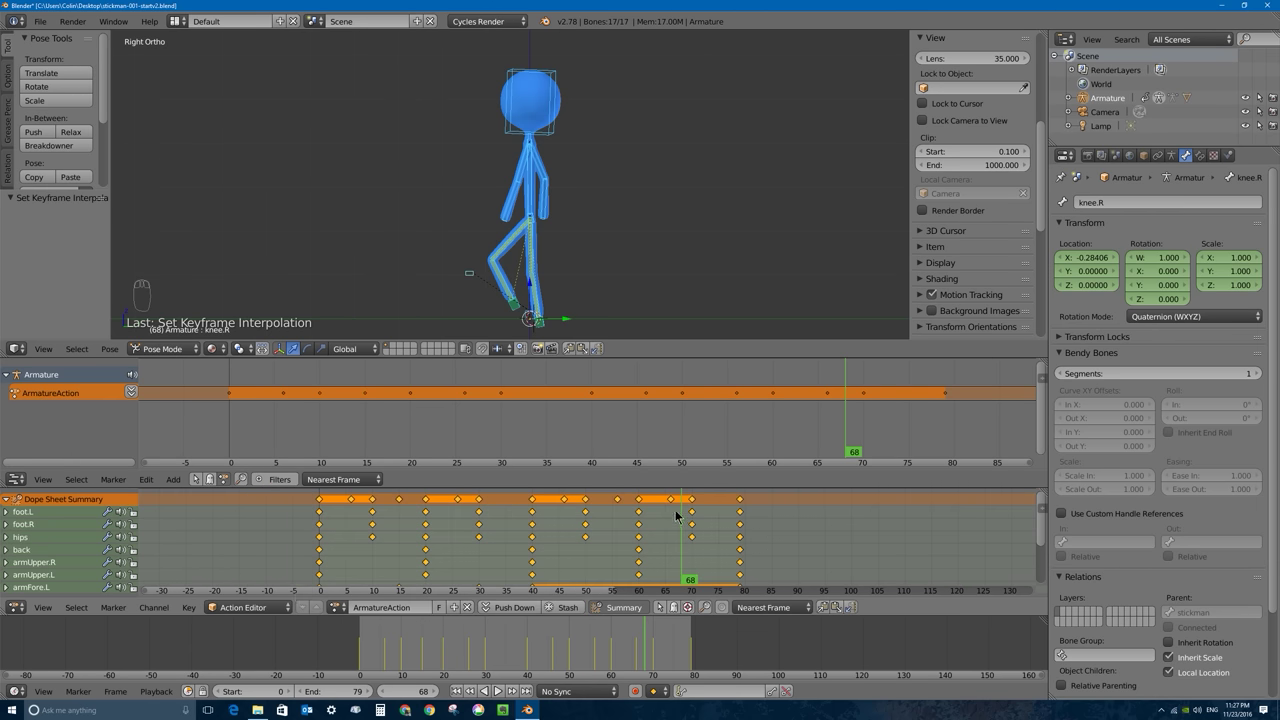
Step: Rename the armature's action as walk, give it a fake user and check it in the action list
{"action": "left_click", "coordinate": [420, 610]}
{"action": "type", "text": "walk"}
{"action": "key", "text": "Return"}
{"action": "left_click", "coordinate": [440, 608]}
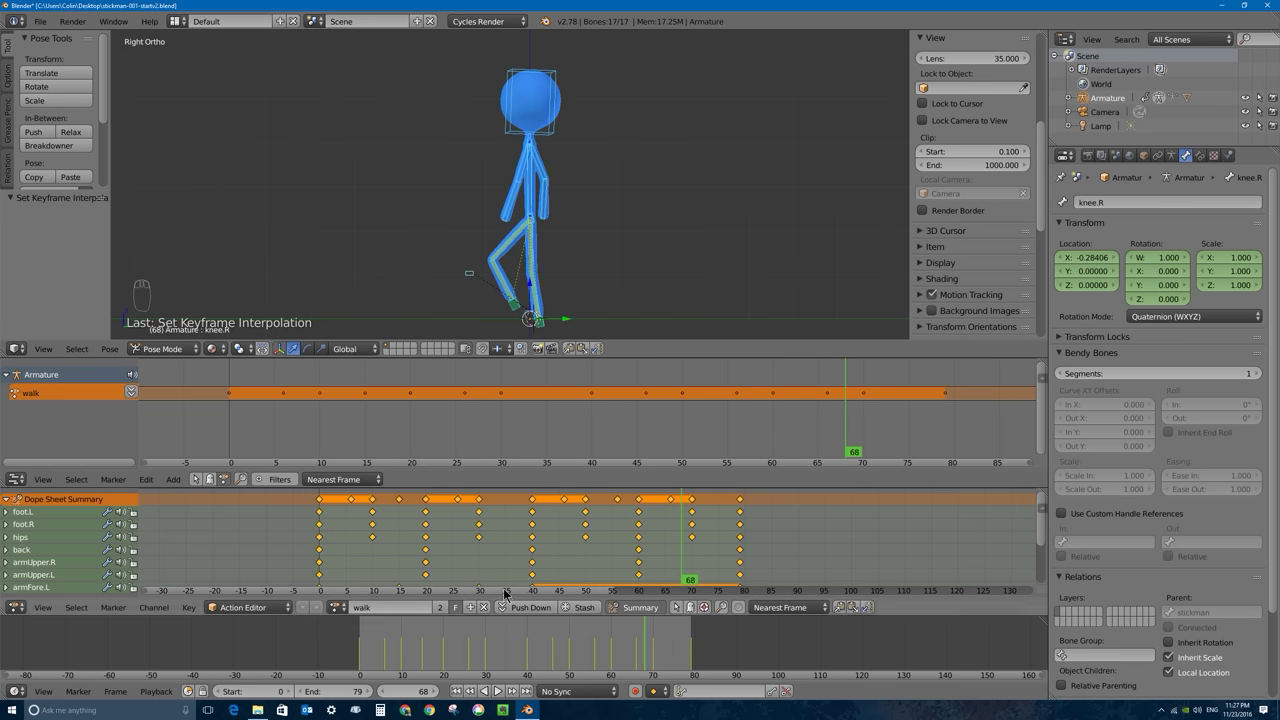
{"action": "left_click", "coordinate": [346, 607]}
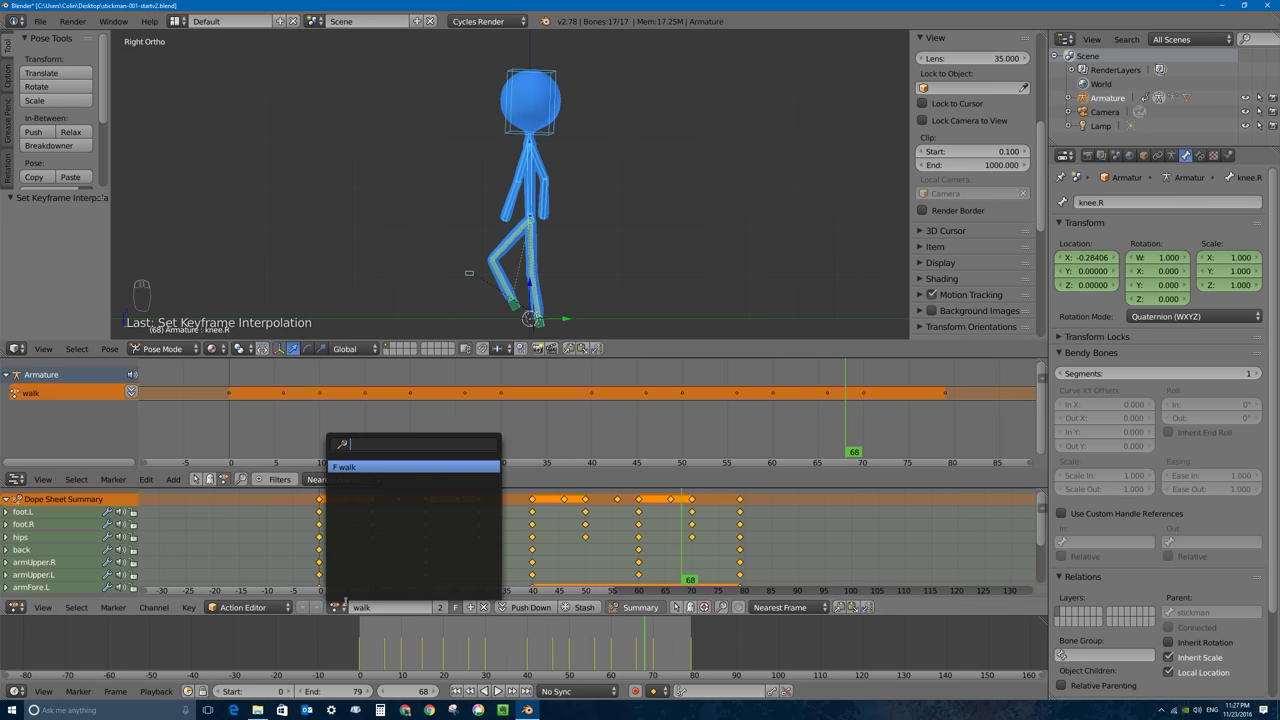
{"action": "left_click", "coordinate": [342, 607]}
{"action": "left_click", "coordinate": [656, 436]}
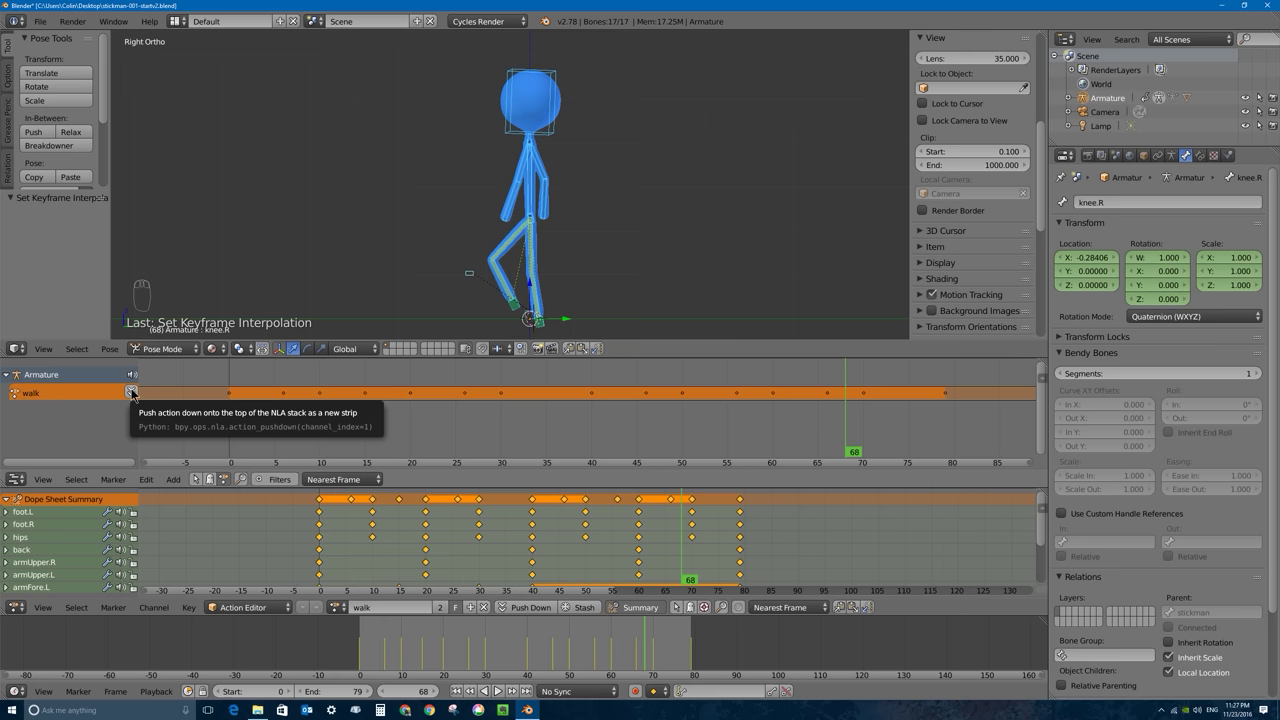
Step: Push the walk action down onto the NLA stack as a new strip
{"action": "left_click", "coordinate": [131, 393]}
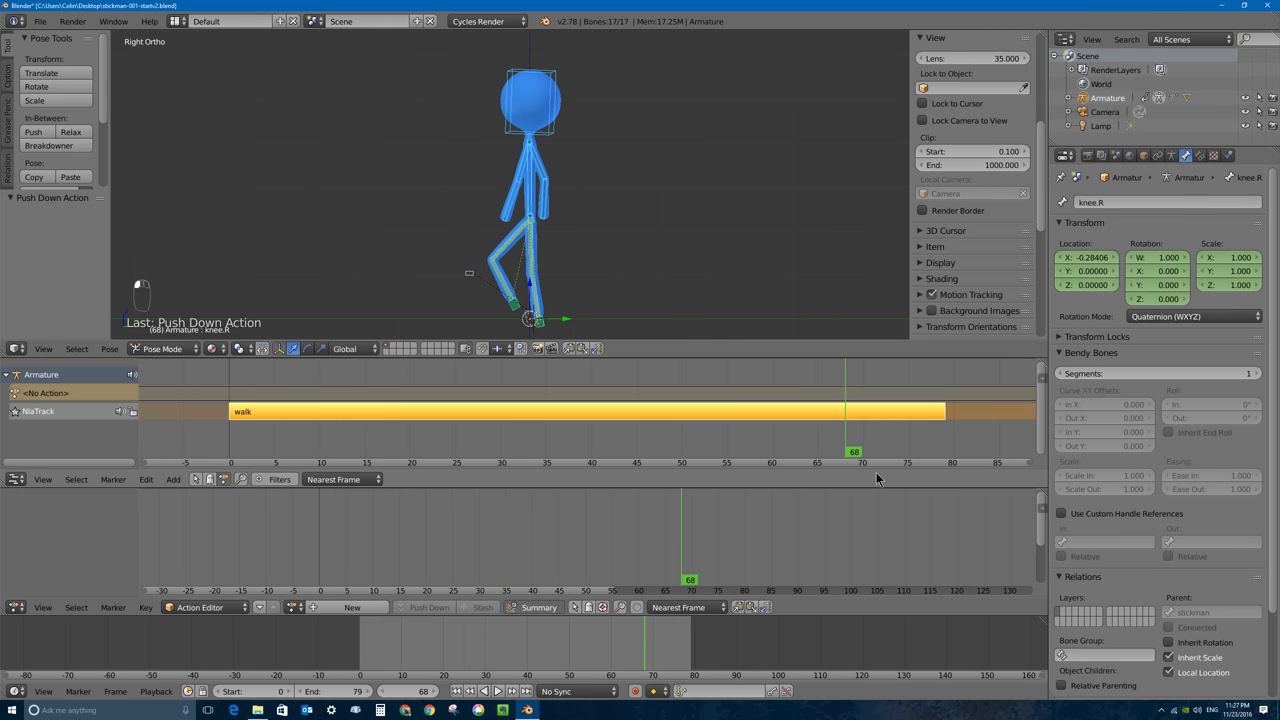
{"action": "scroll", "coordinate": [600, 394], "scroll_direction": "down", "scroll_amount": 4}
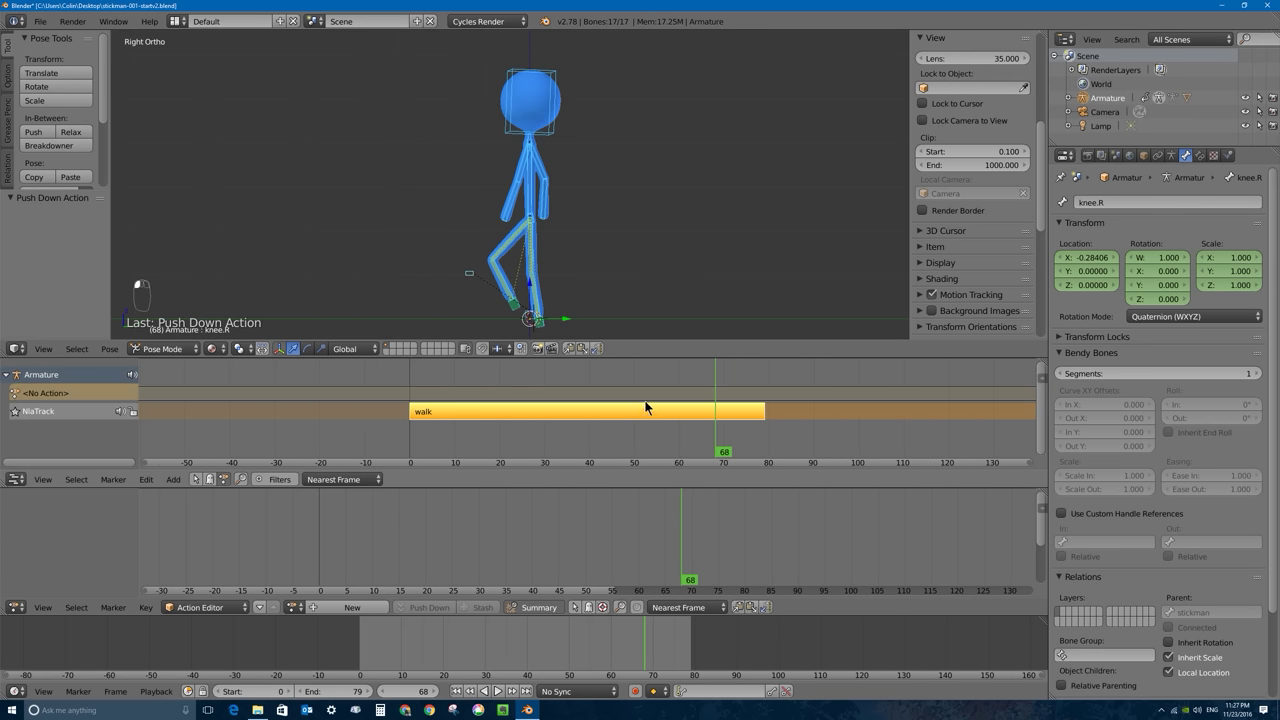
{"action": "middle_click_drag", "start_coordinate": [643, 407], "coordinate": [471, 407]}
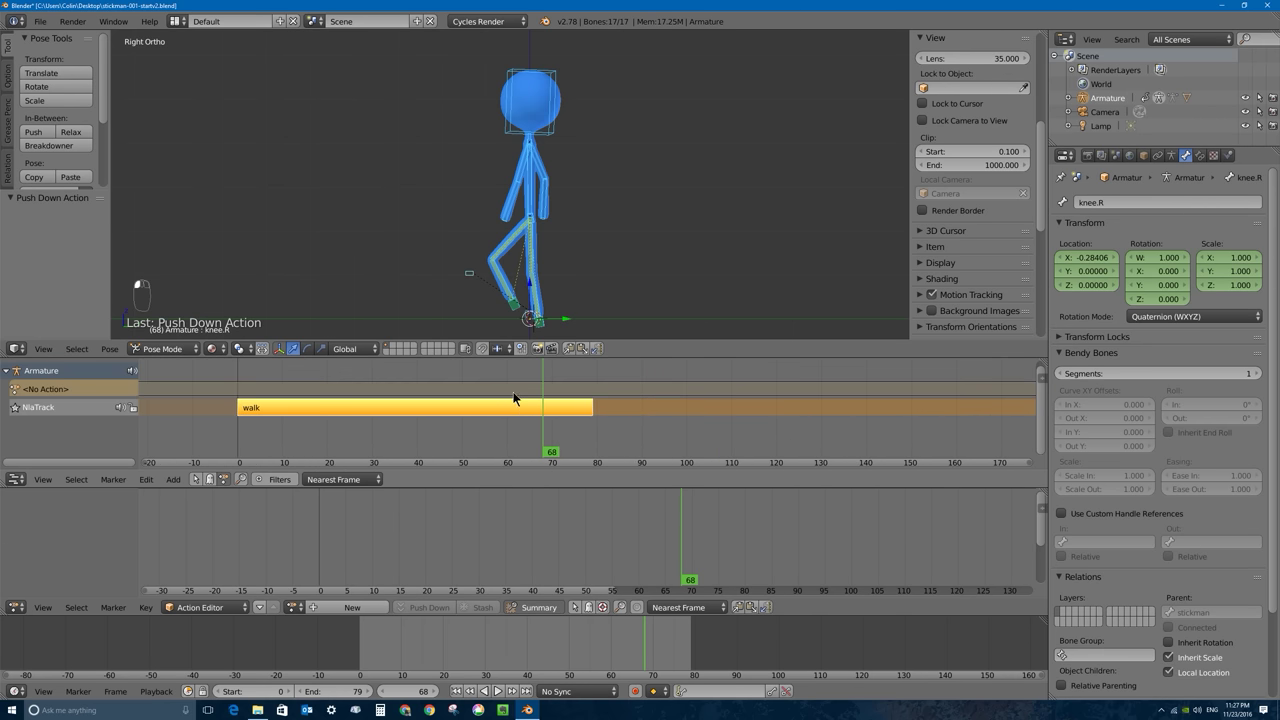
Step: Show the strip properties in the NLA Editor and enlarge the editor to reach the walk strip's playback settings
{"action": "left_click", "coordinate": [1041, 374]}
{"action": "left_click_drag", "start_coordinate": [912, 381], "coordinate": [1036, 381]}
{"action": "left_click", "coordinate": [1043, 374]}
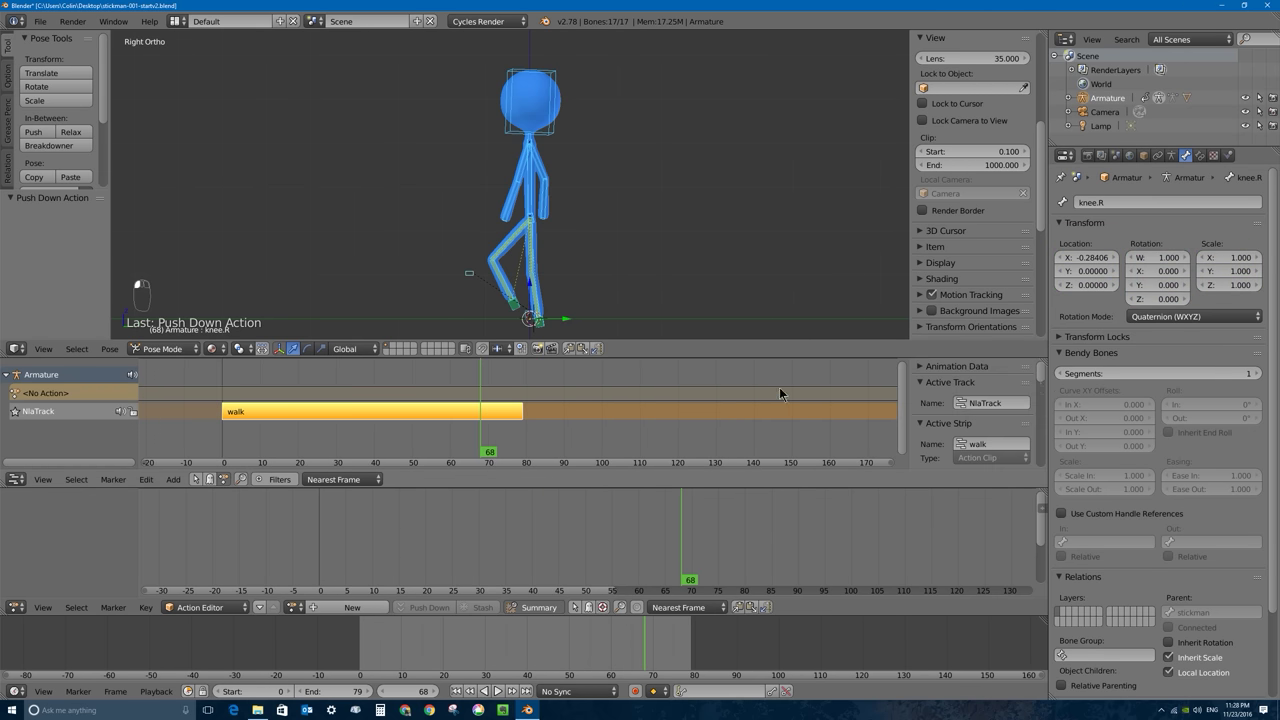
{"action": "left_click_drag", "start_coordinate": [687, 487], "coordinate": [695, 521]}
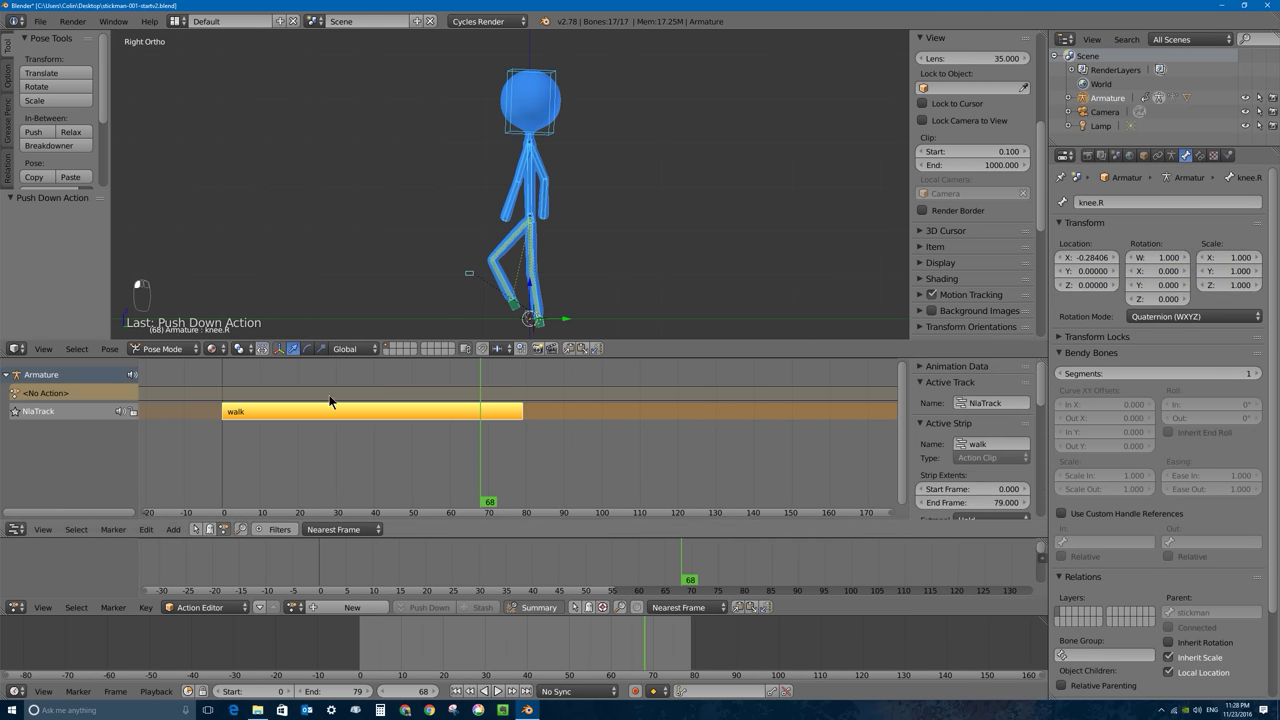
{"action": "scroll", "coordinate": [940, 425], "scroll_direction": "down", "scroll_amount": 6}
{"action": "scroll", "coordinate": [977, 390], "scroll_direction": "down", "scroll_amount": 6}
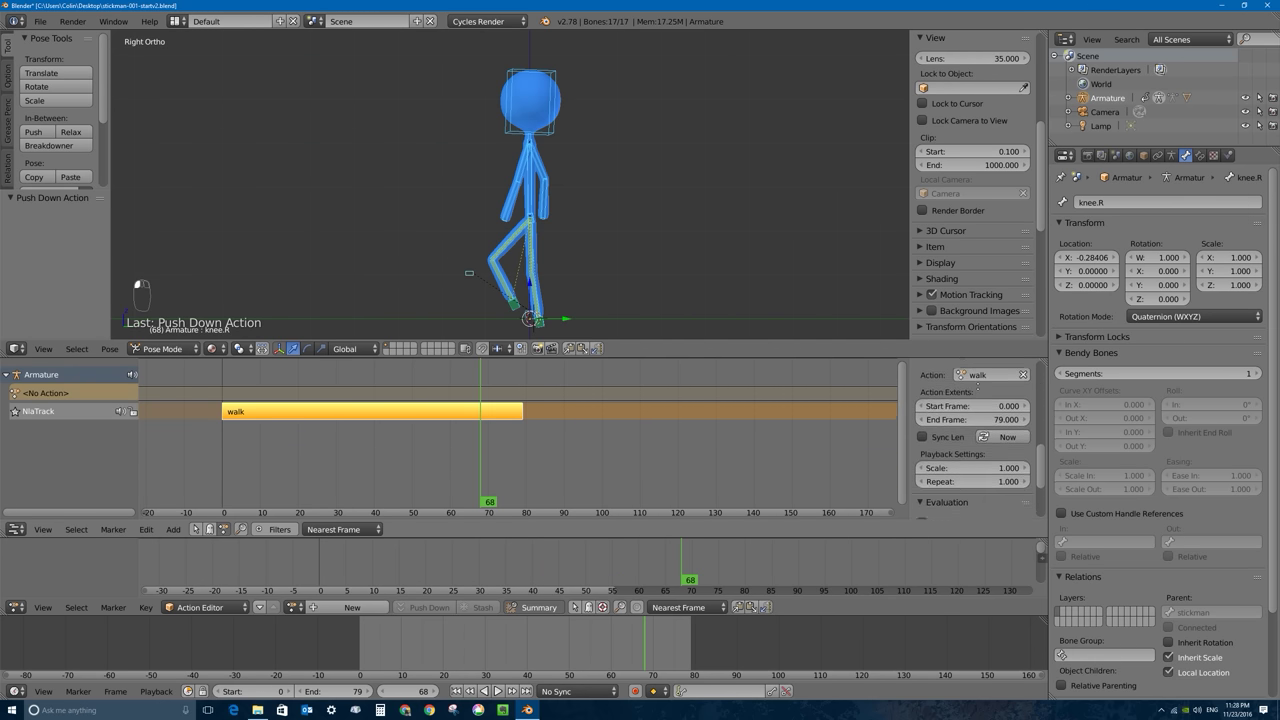
{"action": "scroll", "coordinate": [978, 390], "scroll_direction": "down", "scroll_amount": 1}
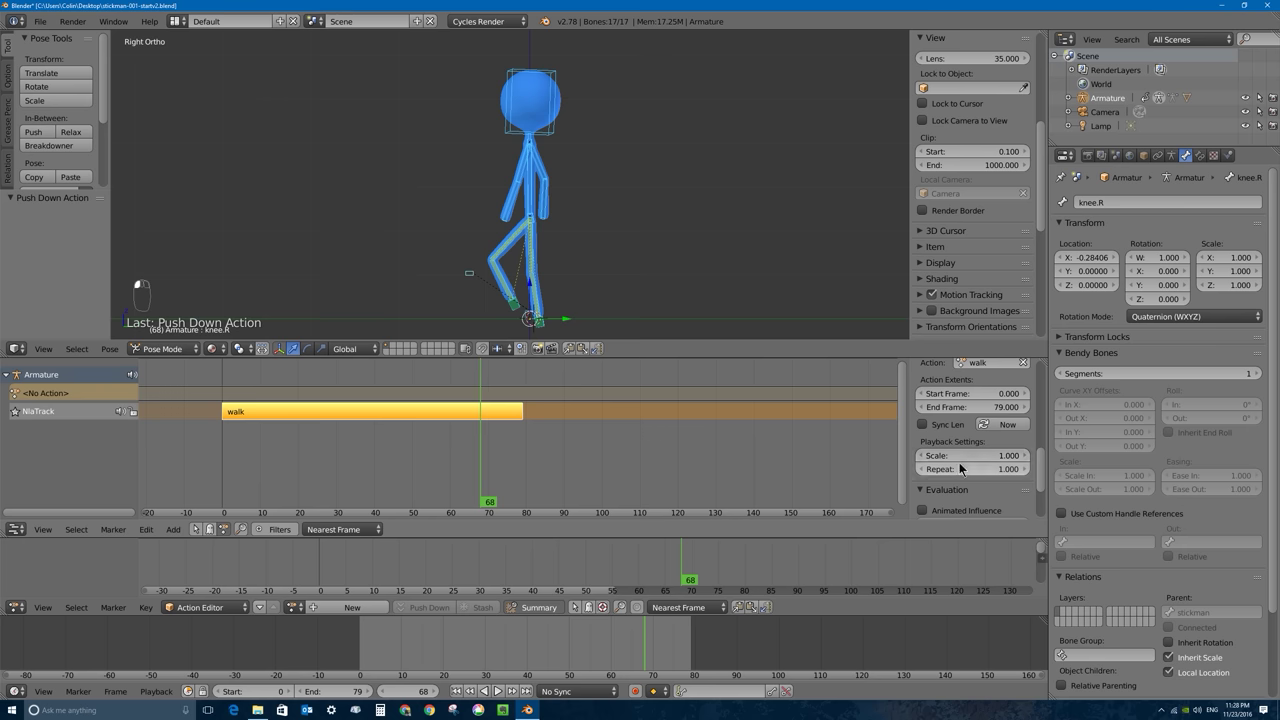
Step: Set the walk strip's playback scale to 0.5, playing the animation before and after to compare the speed
{"action": "left_click_drag", "start_coordinate": [380, 372], "coordinate": [228, 371]}
{"action": "key", "text": "alt+a"}
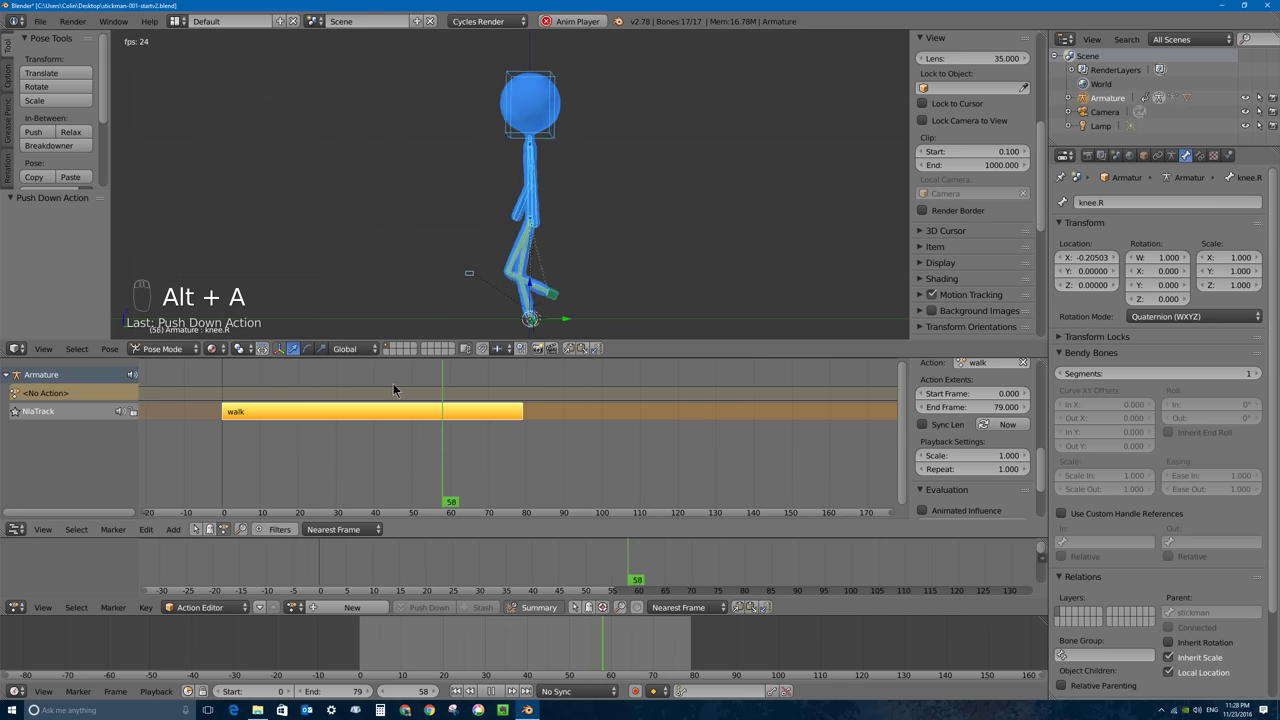
{"action": "key", "text": "Escape"}
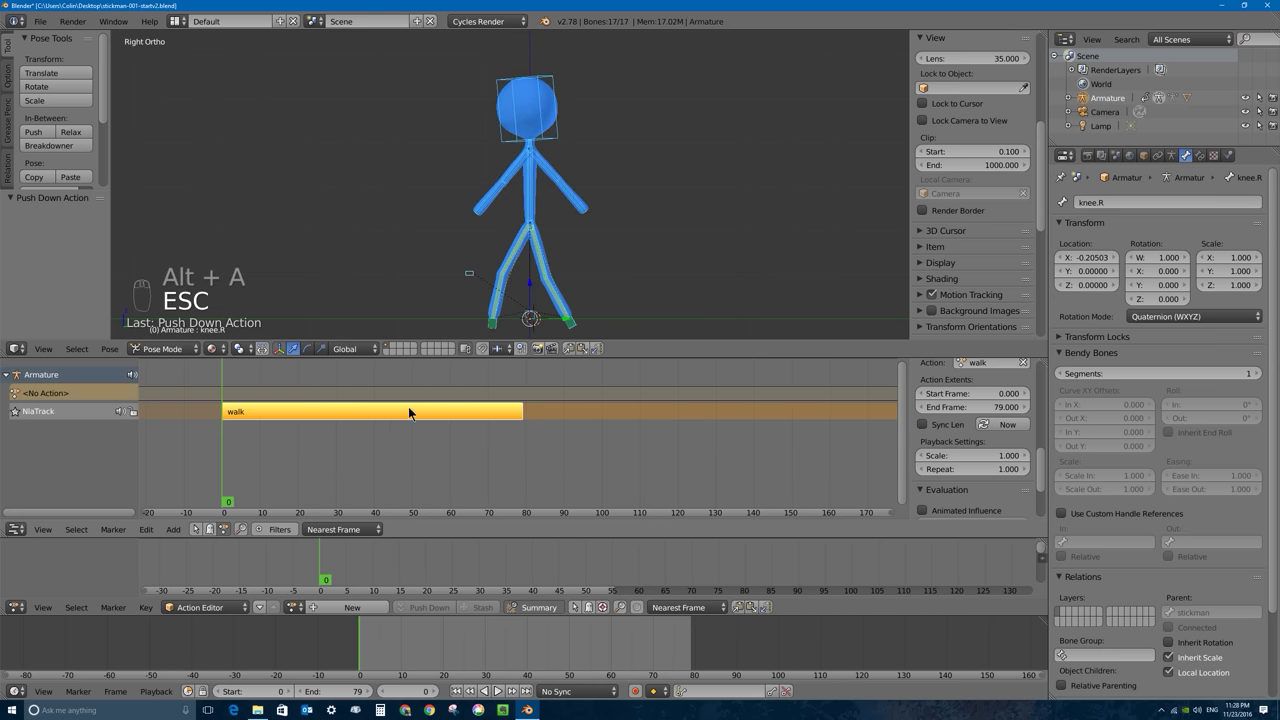
{"action": "left_click", "coordinate": [986, 455]}
{"action": "type", "text": "0.5"}
{"action": "key", "text": "Return"}
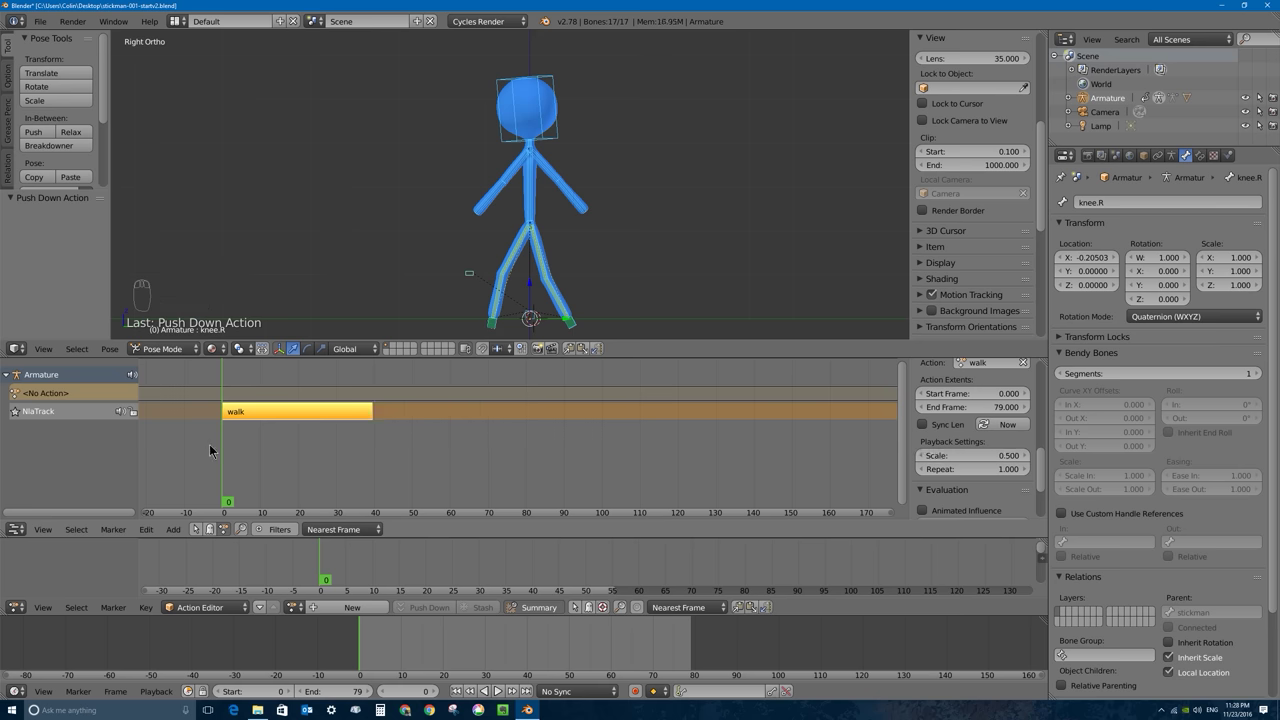
{"action": "key", "text": "alt+a"}
{"action": "left_click", "coordinate": [296, 392]}
{"action": "key", "text": "alt+a"}
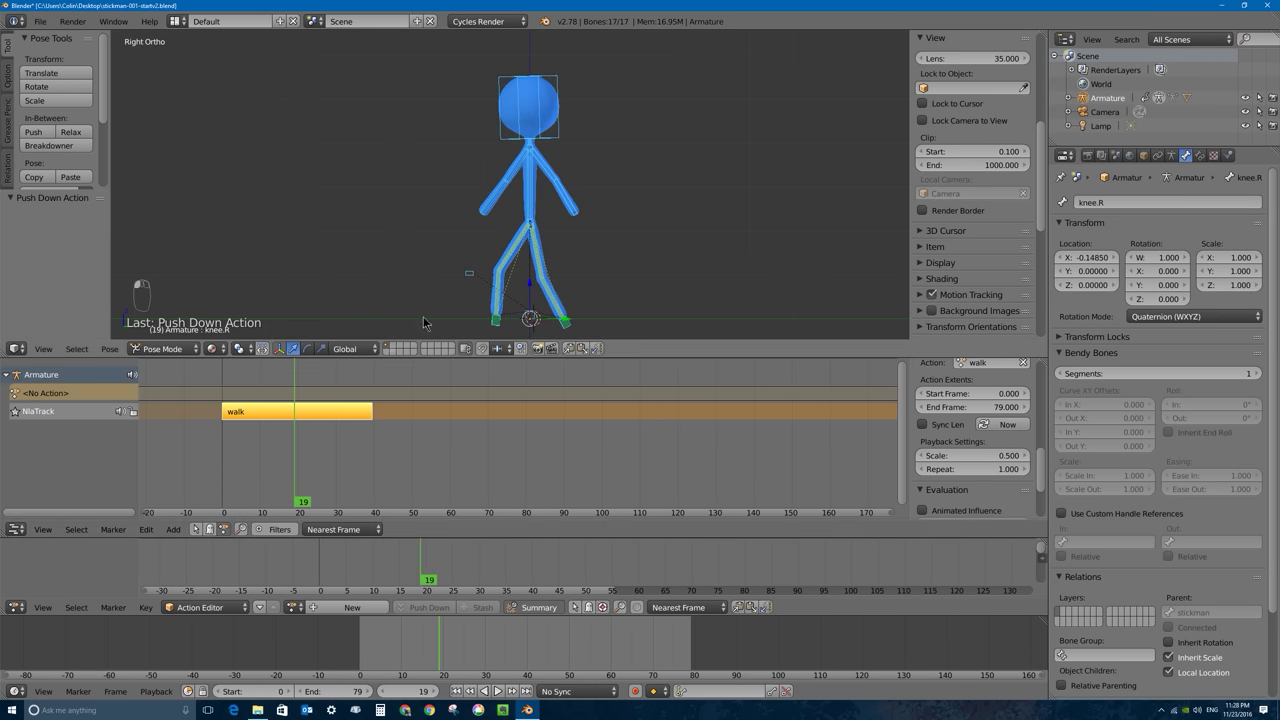
Step: Set the walk strip to repeat 5 times in its playback settings
{"action": "mouse_move", "coordinate": [966, 469]}
{"action": "left_mouse_down"}
{"action": "mouse_move", "coordinate": [1020, 469]}
{"action": "mouse_move", "coordinate": [958, 484]}
{"action": "mouse_move", "coordinate": [987, 472]}
{"action": "mouse_move", "coordinate": [943, 472]}
{"action": "mouse_move", "coordinate": [999, 472]}
{"action": "mouse_move", "coordinate": [975, 472]}
{"action": "left_mouse_up"}
{"action": "left_click", "coordinate": [965, 467]}
{"action": "key", "text": "Return"}
{"action": "mouse_move", "coordinate": [954, 469]}
{"action": "left_mouse_down"}
{"action": "mouse_move", "coordinate": [1013, 469]}
{"action": "mouse_move", "coordinate": [957, 469]}
{"action": "left_mouse_up"}
{"action": "left_click", "coordinate": [957, 468]}
{"action": "type", "text": "5"}
{"action": "key", "text": "Return"}
{"action": "scroll", "coordinate": [656, 426], "scroll_direction": "down", "scroll_amount": 5}
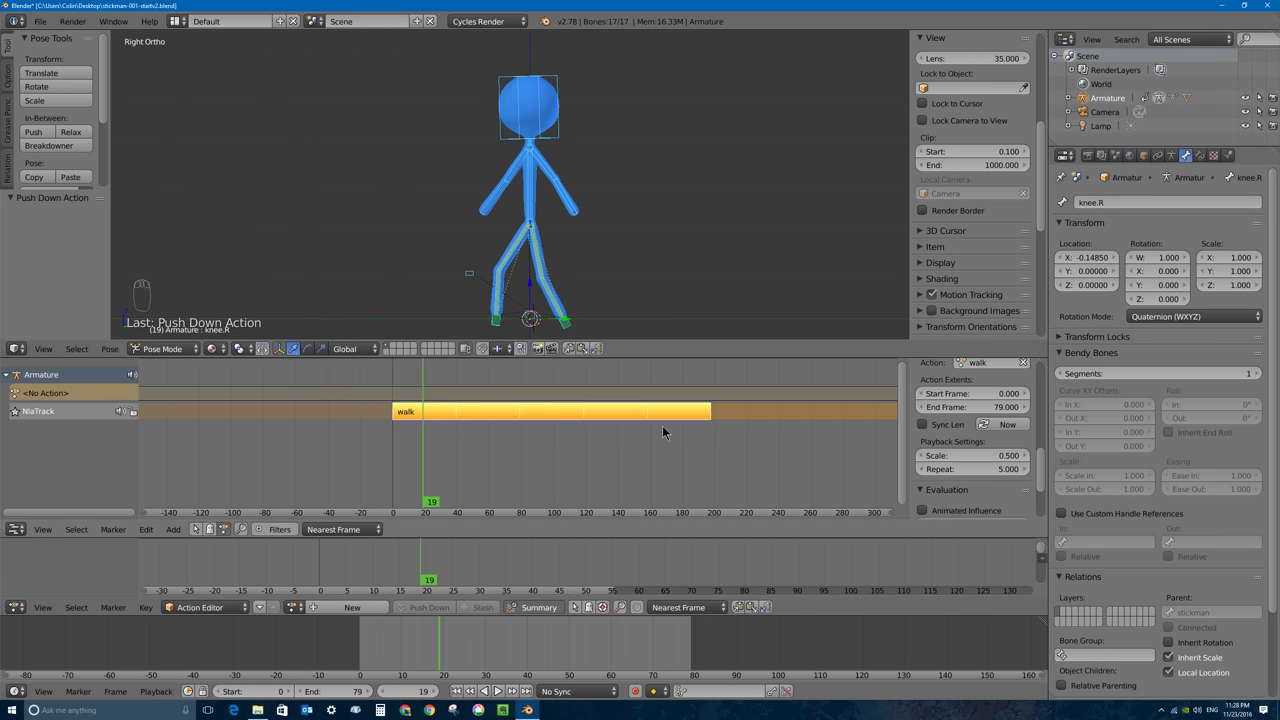
Step: Scrub through the repeated walk strip to frame 193 and review its action clip and playback settings
{"action": "middle_click_drag", "start_coordinate": [662, 426], "coordinate": [593, 430]}
{"action": "left_click_drag", "start_coordinate": [368, 412], "coordinate": [634, 399]}
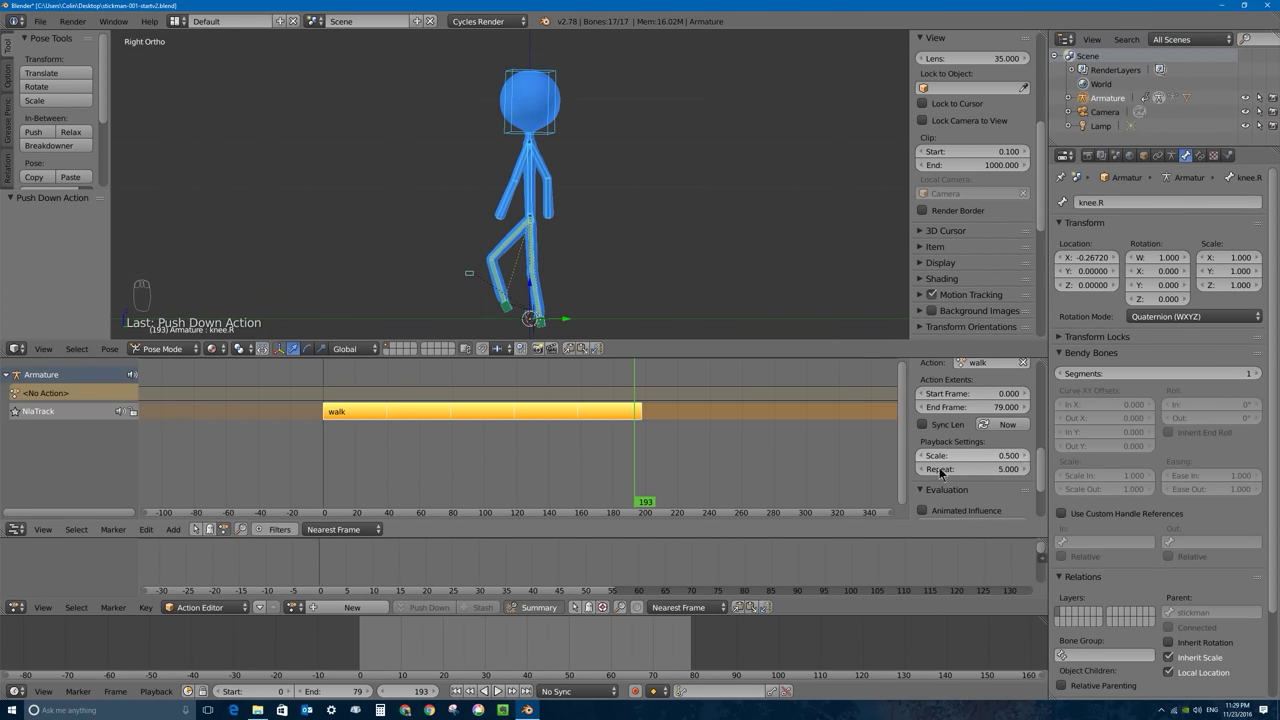
{"action": "scroll", "coordinate": [1041, 453], "scroll_direction": "up", "scroll_amount": 4}
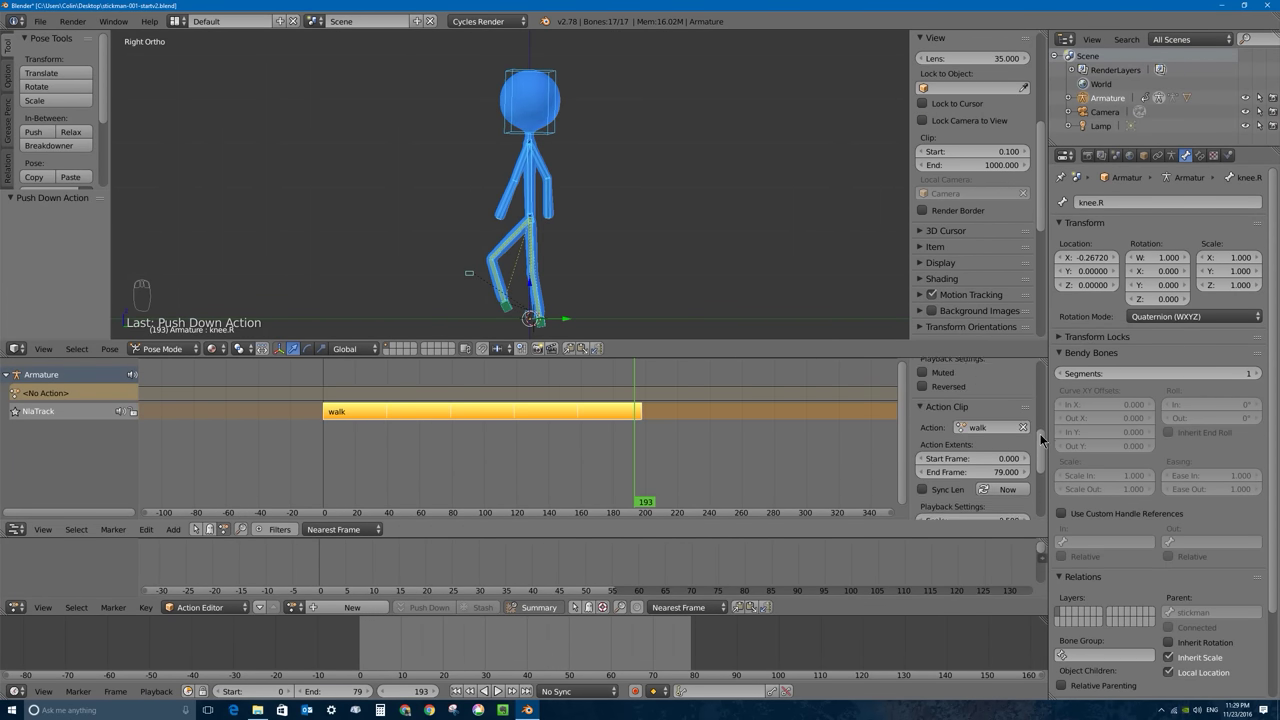
{"action": "scroll", "coordinate": [1040, 432], "scroll_direction": "down", "scroll_amount": 5}
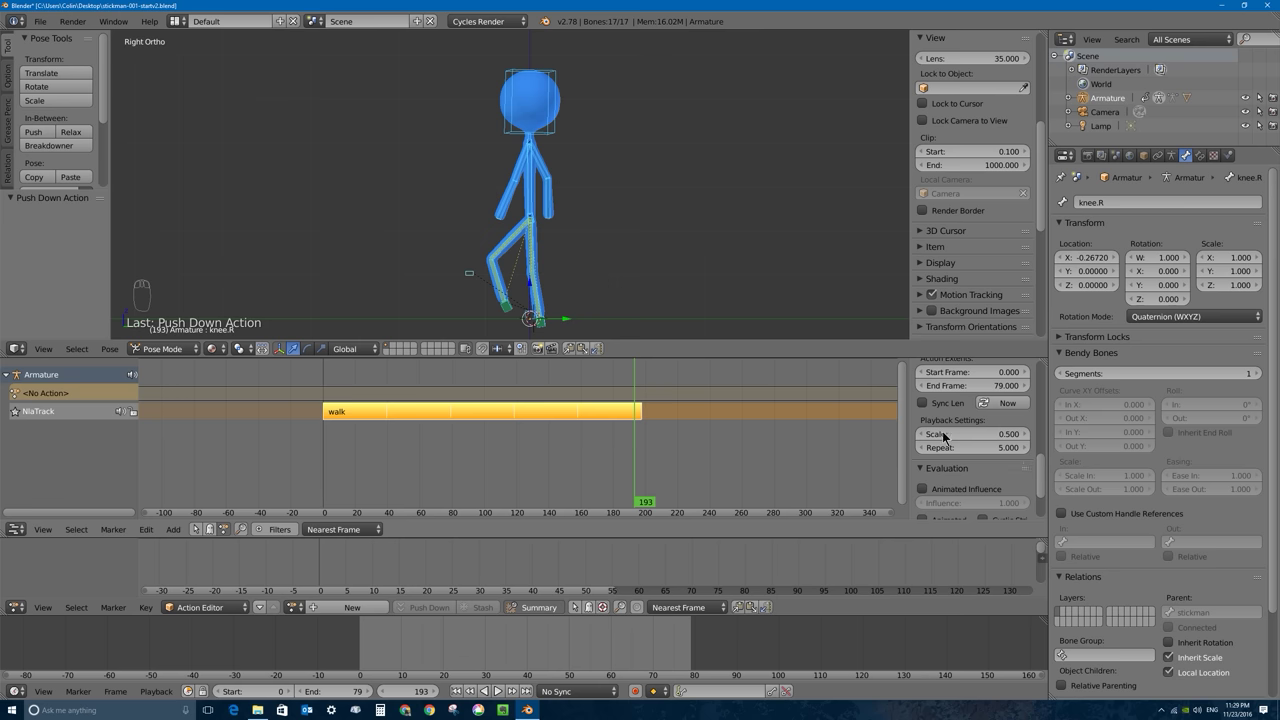
{"action": "scroll", "coordinate": [1041, 465], "scroll_direction": "up", "scroll_amount": 4}
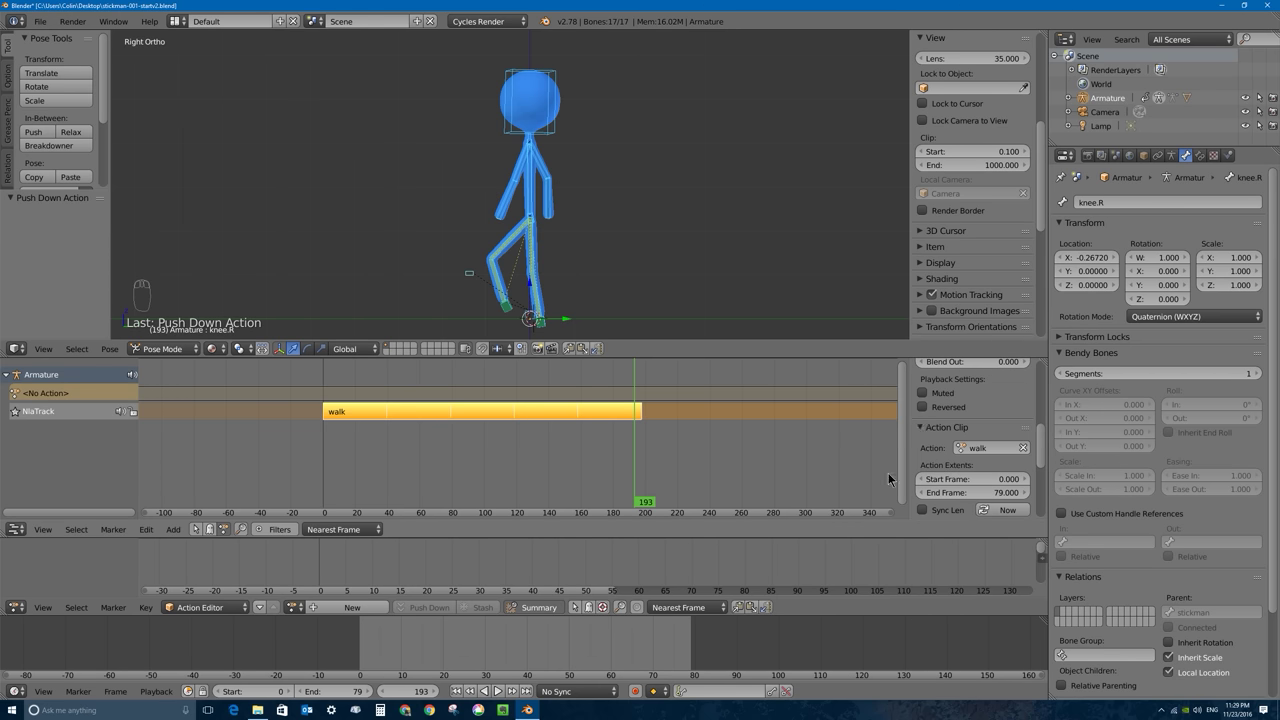
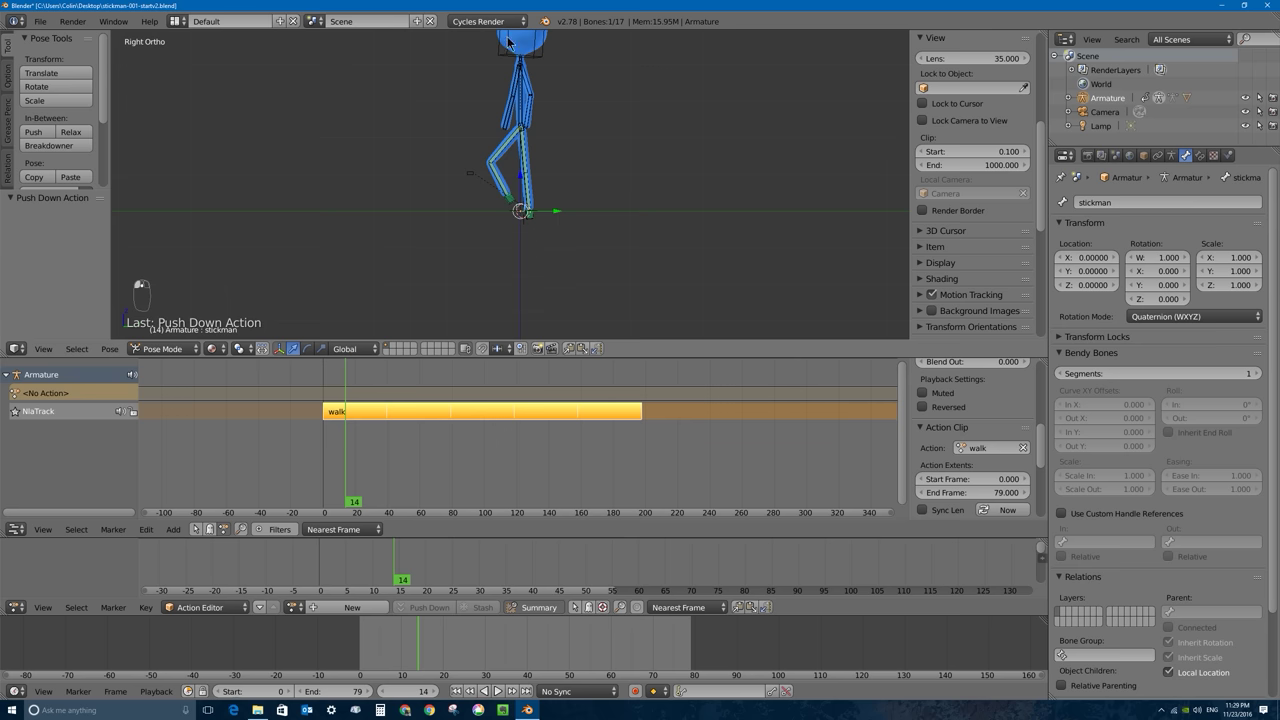
Step: Try moving the whole stickman with its root bone at frame 14 and look over the bone's properties
{"action": "key", "text": "g"}
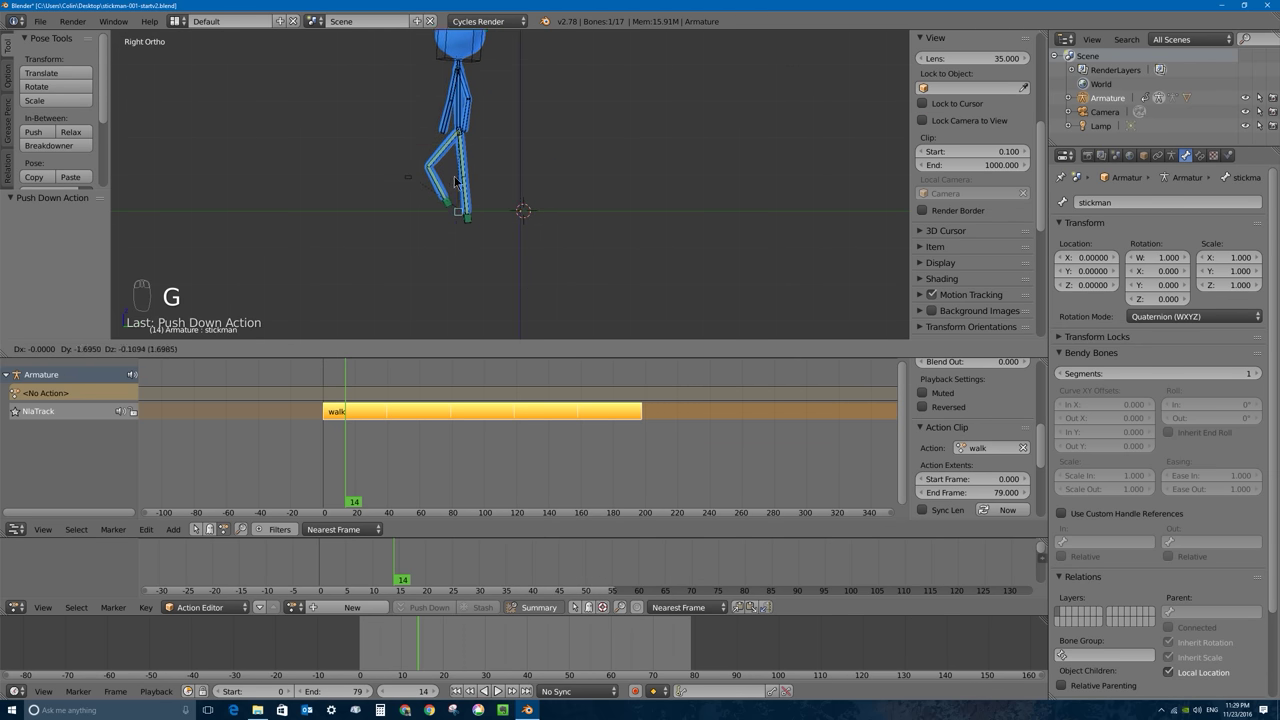
{"action": "left_click", "coordinate": [508, 216]}
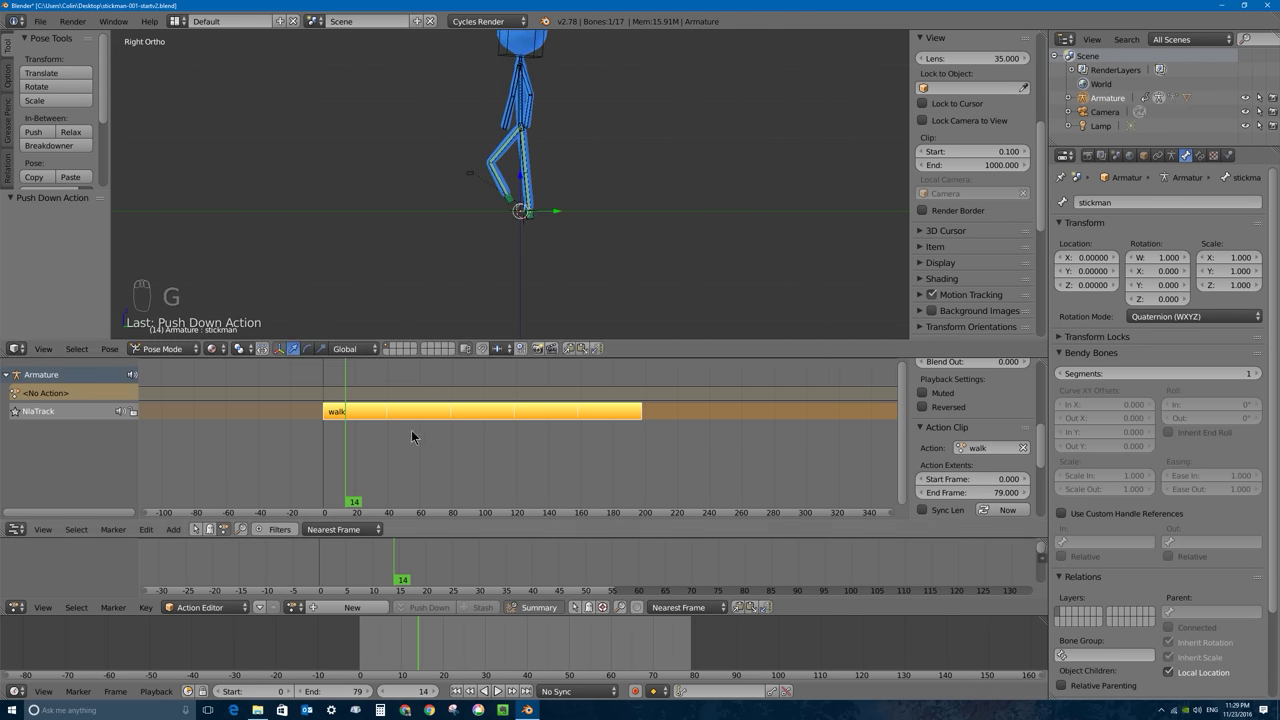
{"action": "scroll", "coordinate": [548, 196], "scroll_direction": "up", "scroll_amount": 2}
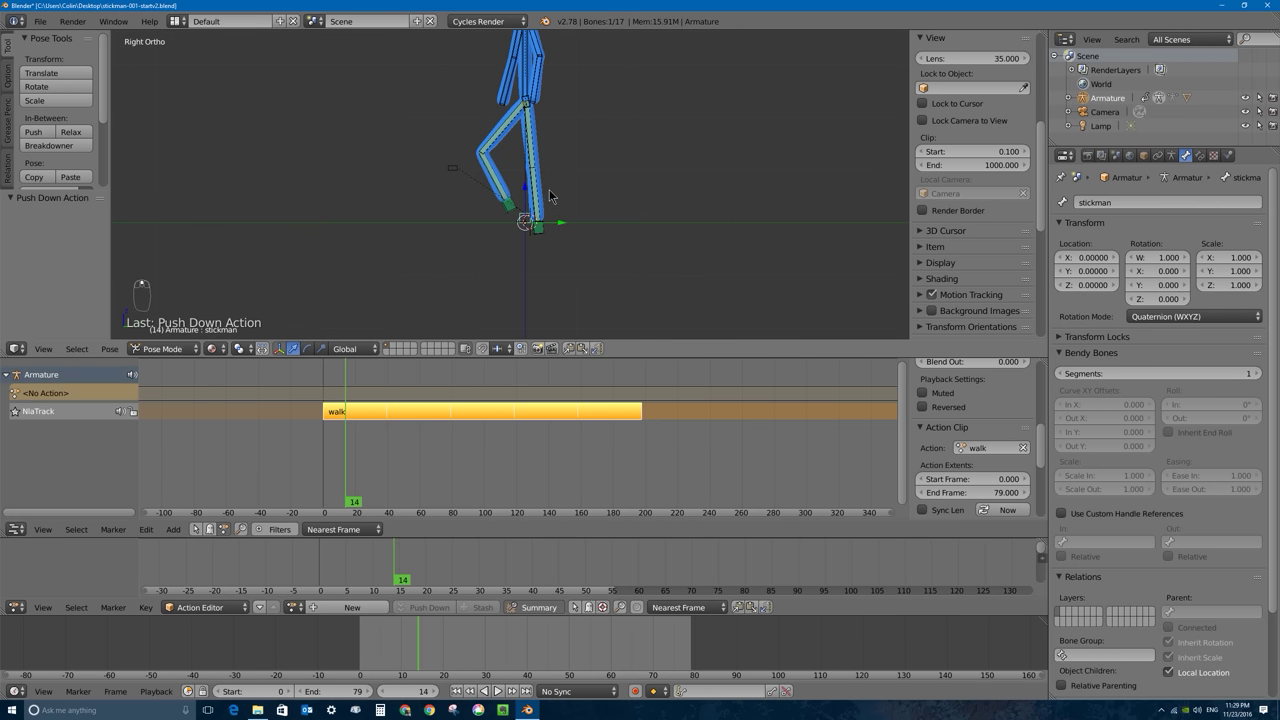
{"action": "scroll", "coordinate": [552, 165], "scroll_direction": "down", "scroll_amount": 1}
{"action": "middle_click_drag", "start_coordinate": [552, 165], "coordinate": [551, 226], "text": "shift"}
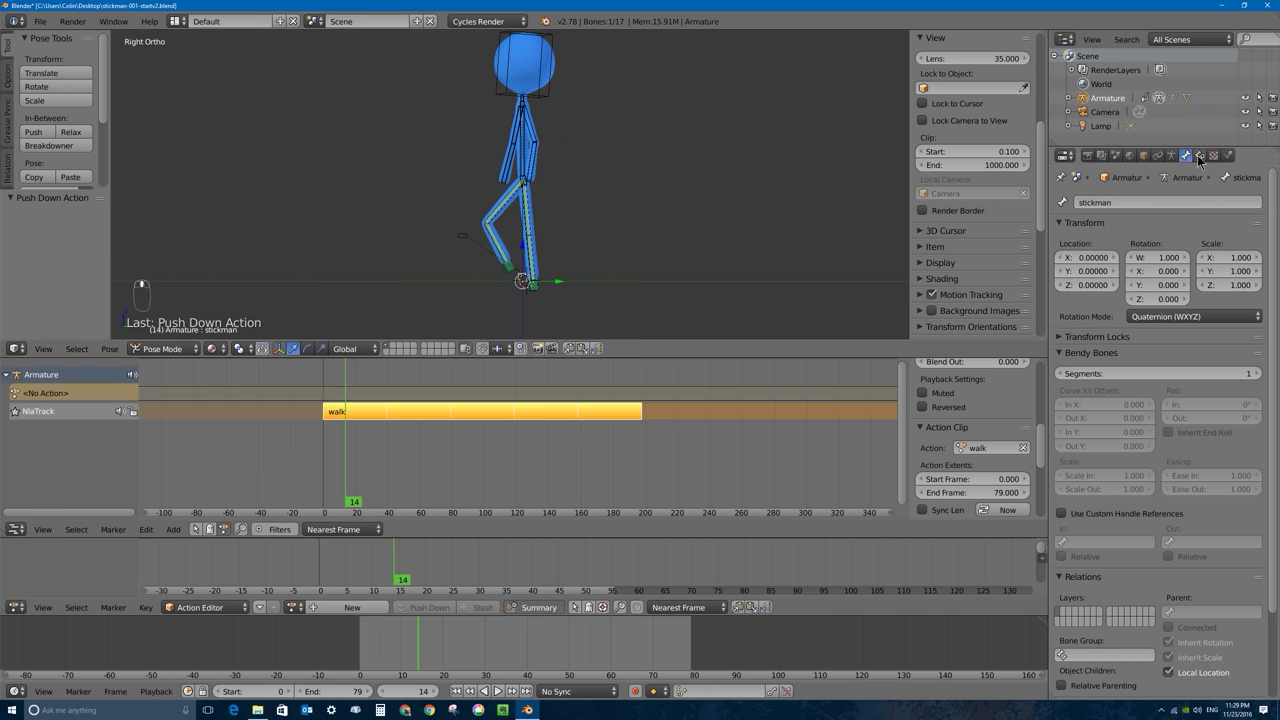
{"action": "scroll", "coordinate": [1130, 420], "scroll_direction": "down", "scroll_amount": 3}
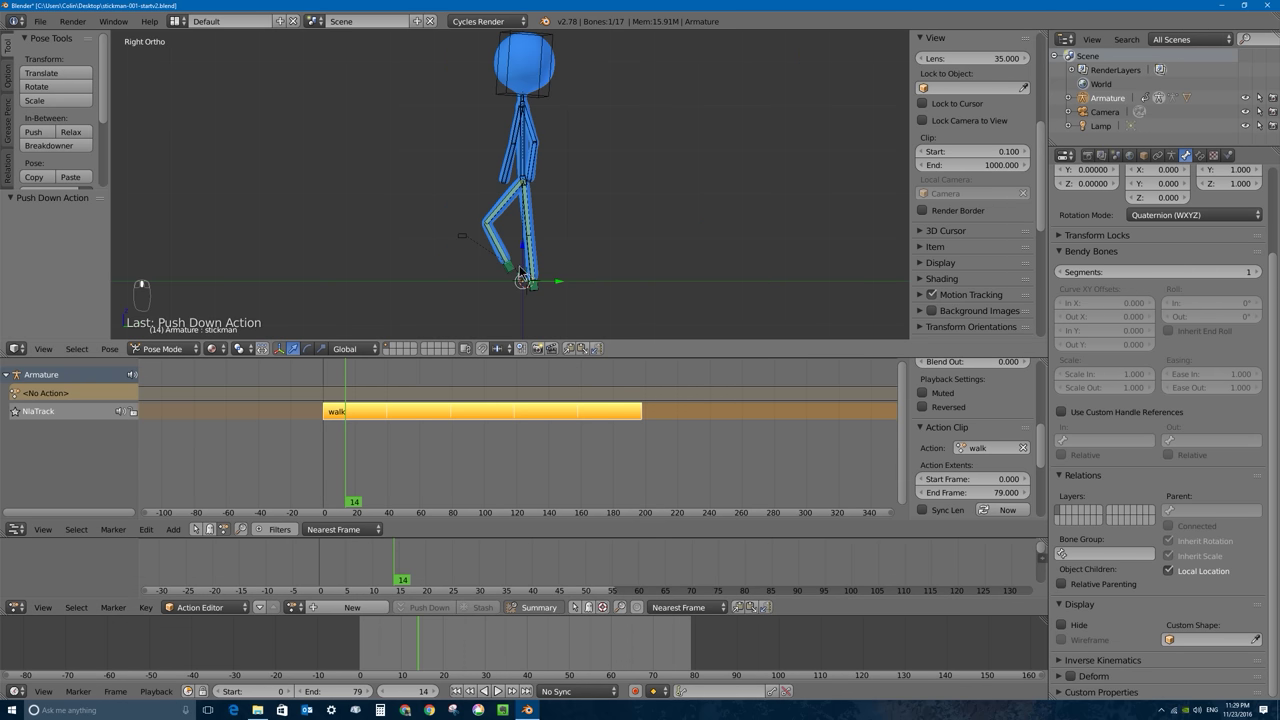
Step: At frame 0, turn on automatic keyframing and move the stickman root bone about 6.39 units along Y
{"action": "left_click_drag", "start_coordinate": [345, 380], "coordinate": [324, 379]}
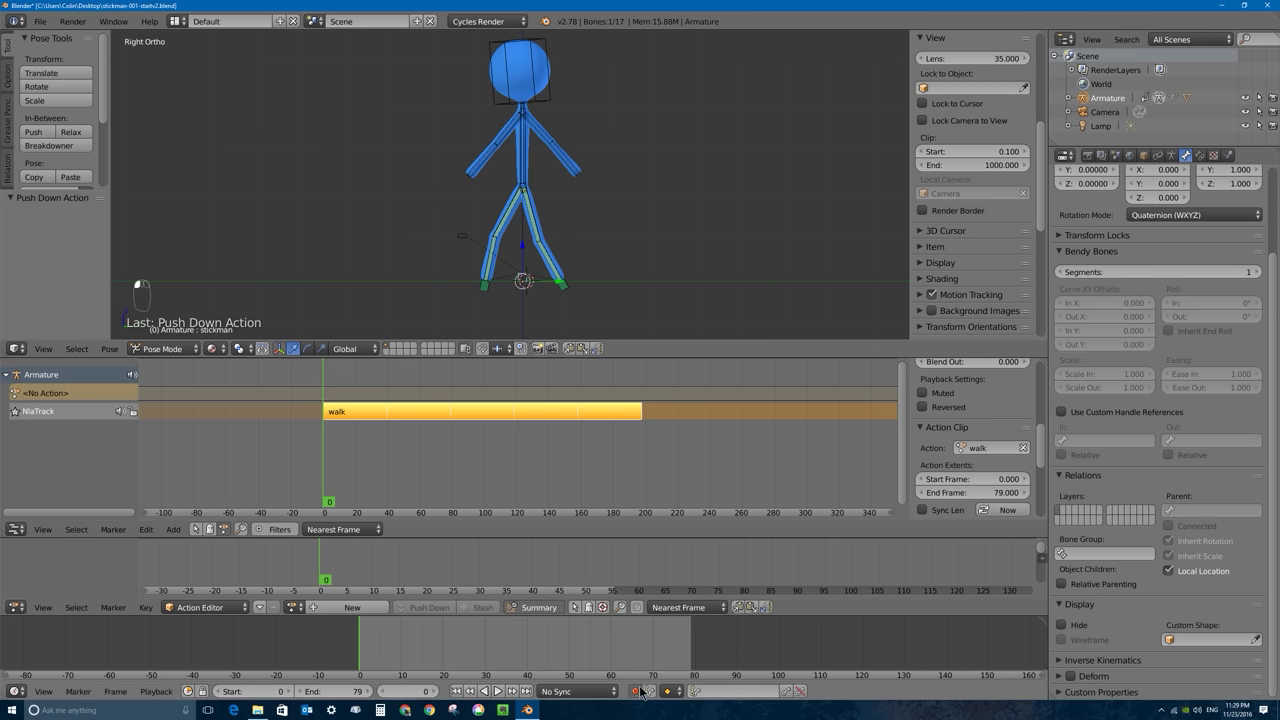
{"action": "key", "text": "i"}
{"action": "left_click", "coordinate": [538, 256]}
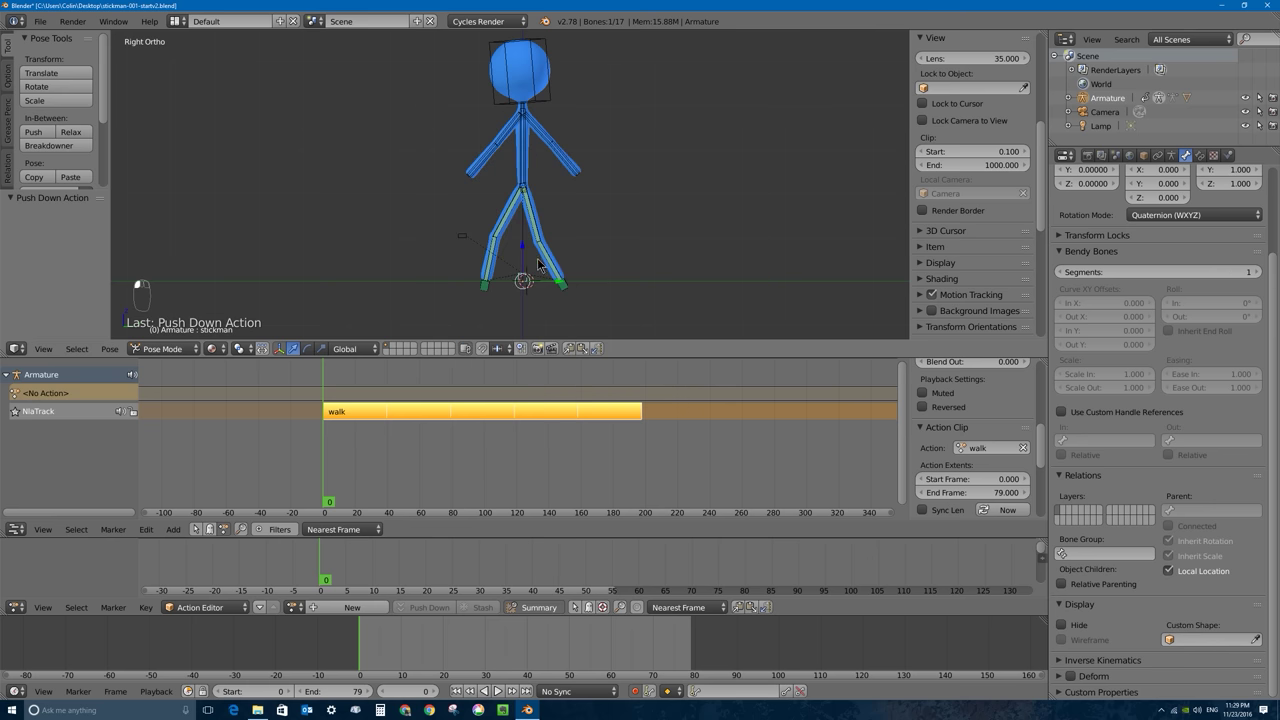
{"action": "left_click_drag", "start_coordinate": [563, 287], "coordinate": [844, 287]}
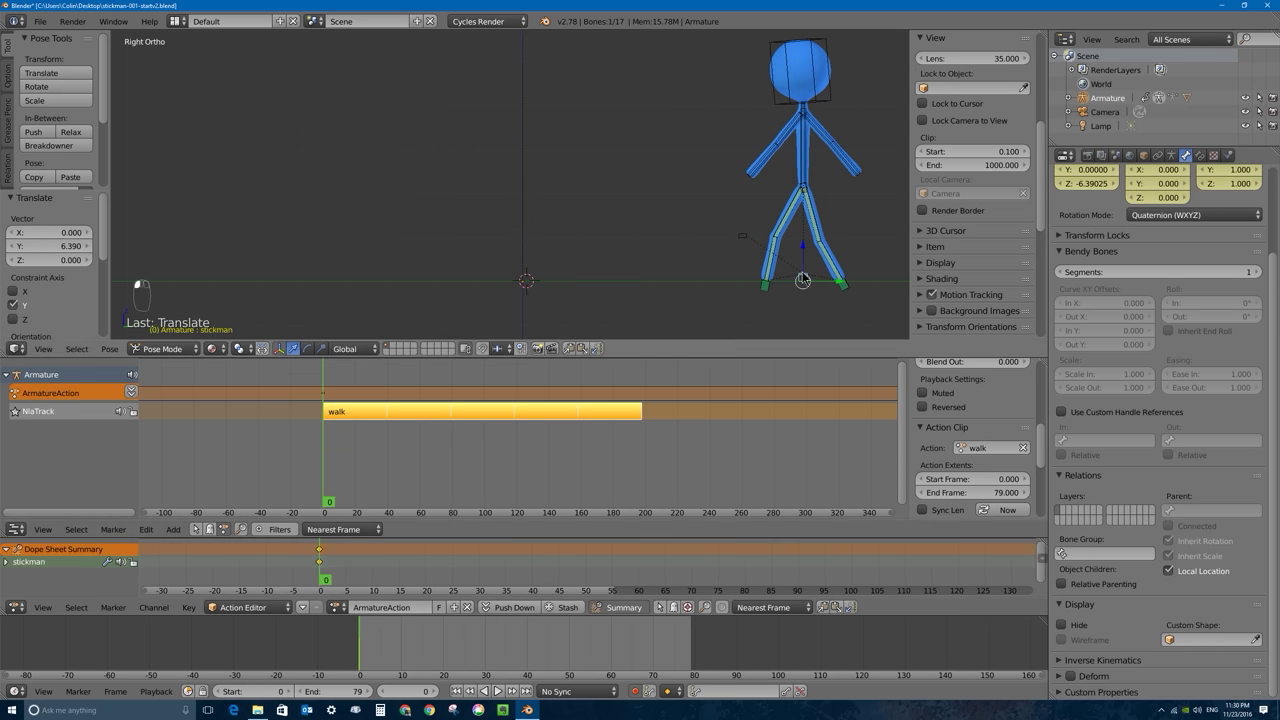
Step: At frame 197, the end of the walk strip, move the root bone about -18.876 units along Y
{"action": "key", "text": "alt+a"}
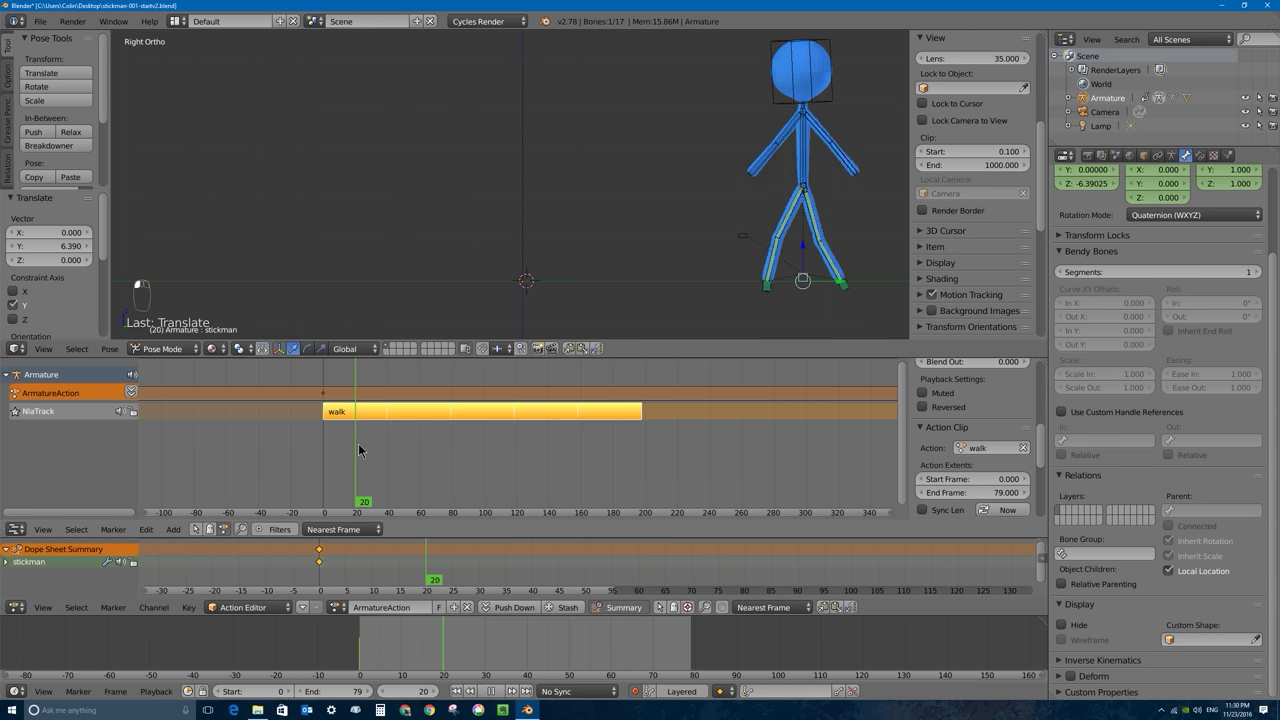
{"action": "left_click_drag", "start_coordinate": [359, 451], "coordinate": [640, 434]}
{"action": "key", "text": "alt+a"}
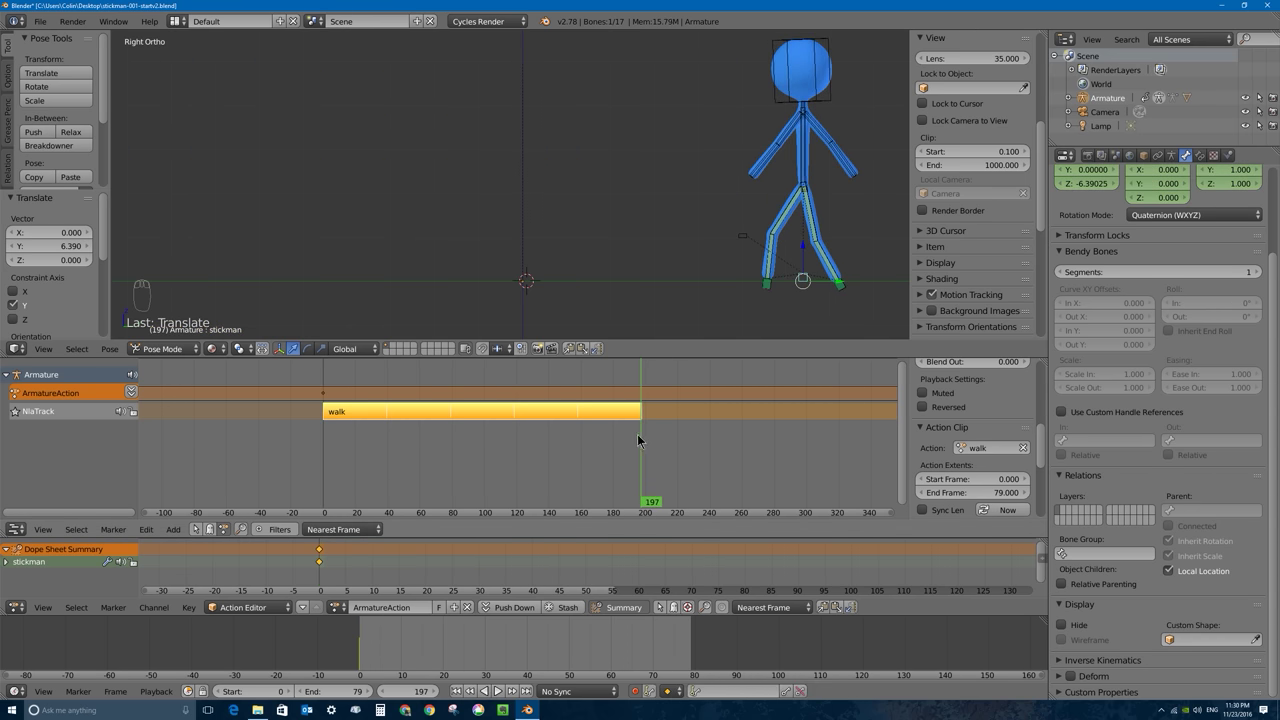
{"action": "scroll", "coordinate": [851, 257], "scroll_direction": "down", "scroll_amount": 3}
{"action": "key", "text": "g"}
{"action": "key", "text": "y"}
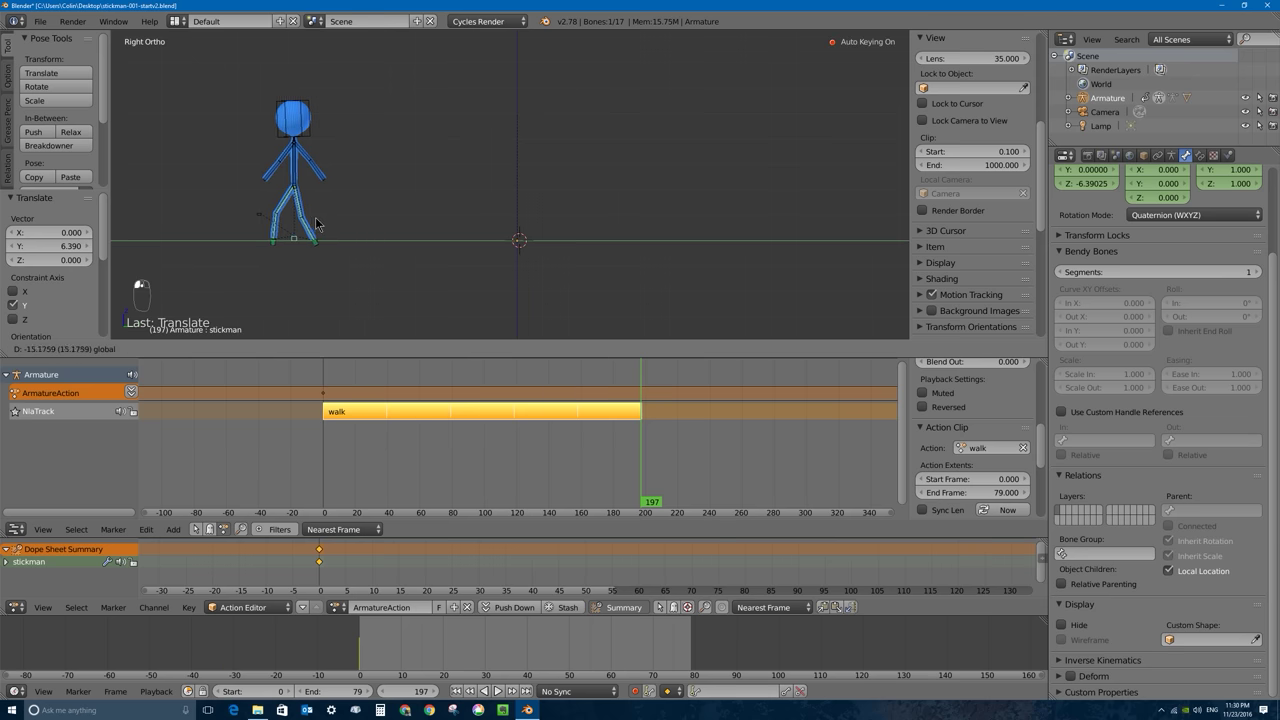
{"action": "left_click", "coordinate": [255, 238]}
Step: Return to the start of the strip and play the animation to check the stickman's forward movement
{"action": "left_click_drag", "start_coordinate": [645, 385], "coordinate": [370, 372]}
{"action": "key", "text": "alt+a"}
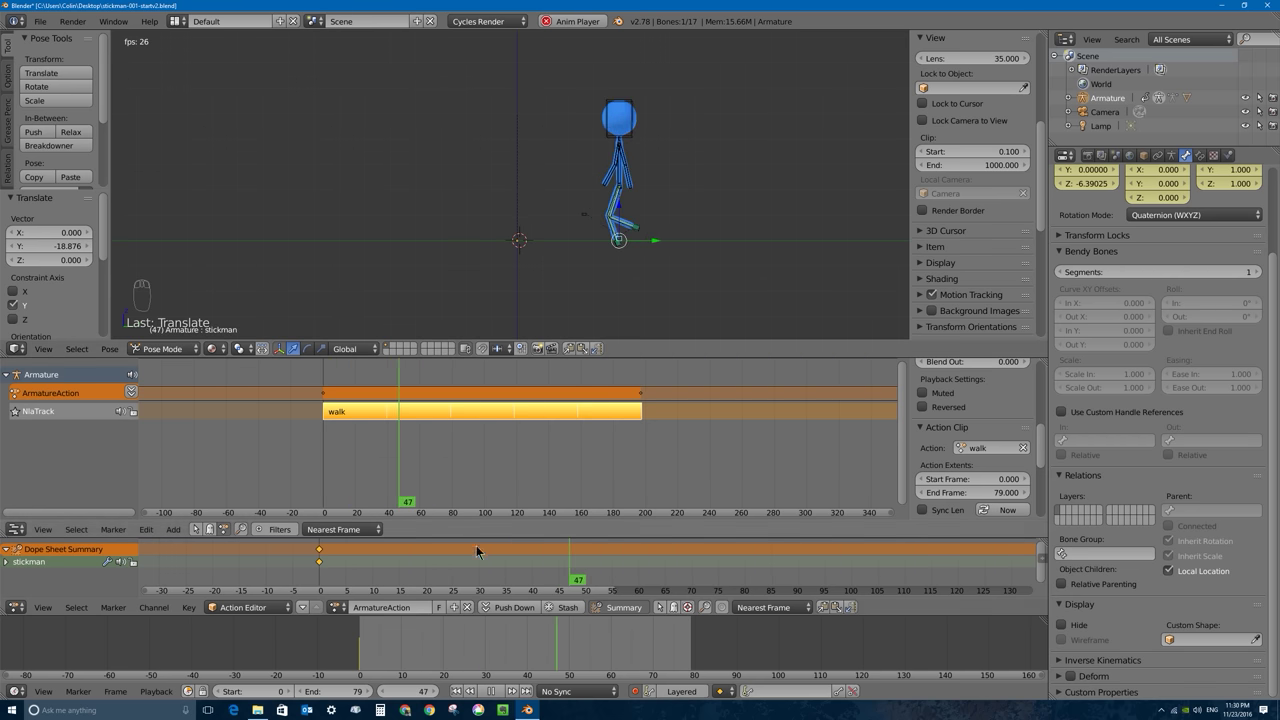
{"action": "scroll", "coordinate": [476, 545], "scroll_direction": "down", "scroll_amount": 3}
{"action": "key", "text": "Escape"}
Step: Change the interpolation of the root bone's start and end keyframes to linear for a constant forward speed
{"action": "middle_click_drag", "start_coordinate": [647, 558], "coordinate": [419, 560]}
{"action": "scroll", "coordinate": [251, 583], "scroll_direction": "down", "scroll_amount": 2}
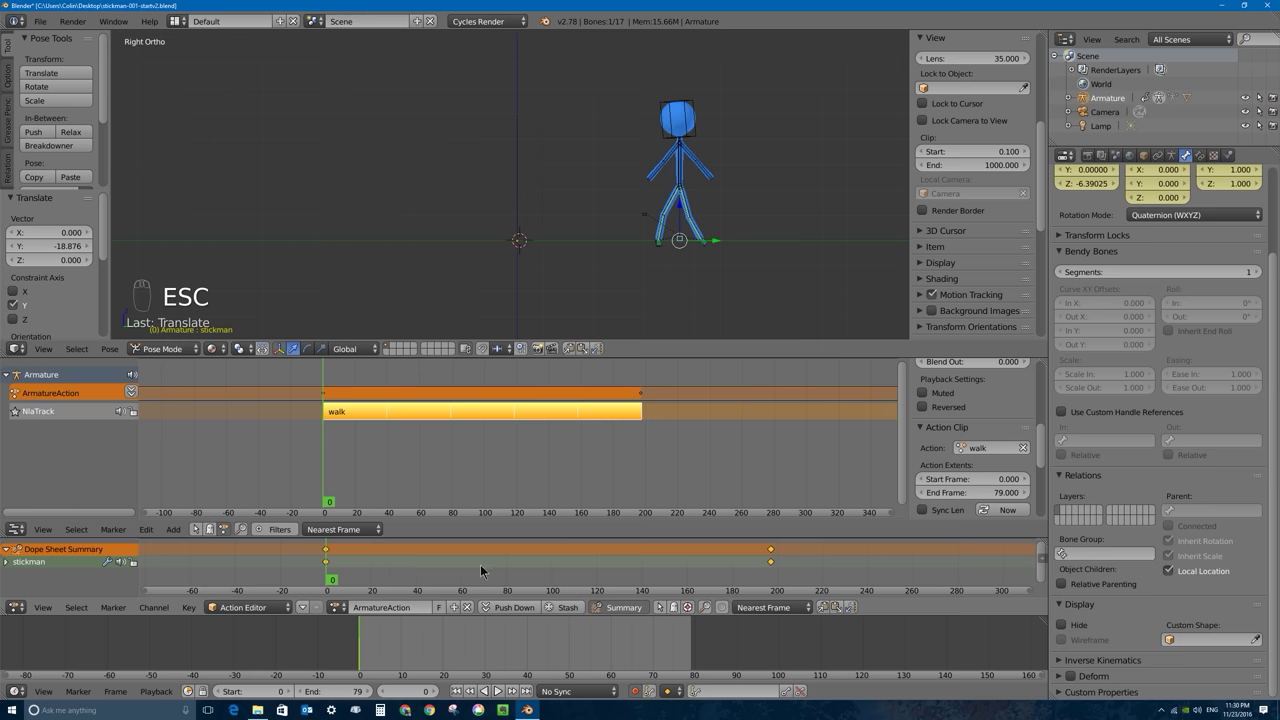
{"action": "key", "text": "t"}
{"action": "left_click", "coordinate": [431, 570]}
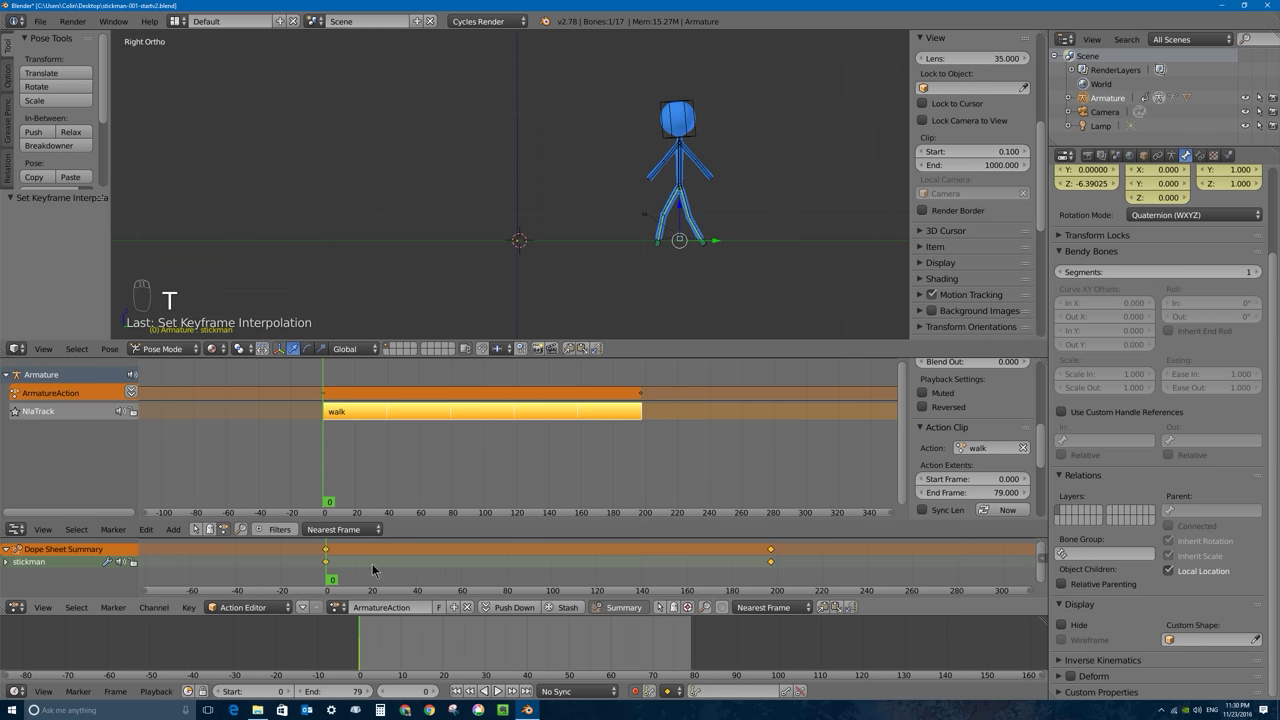
Step: Play the walk from the start and examine the feet up close for sliding against the ground
{"action": "key", "text": "alt+a"}
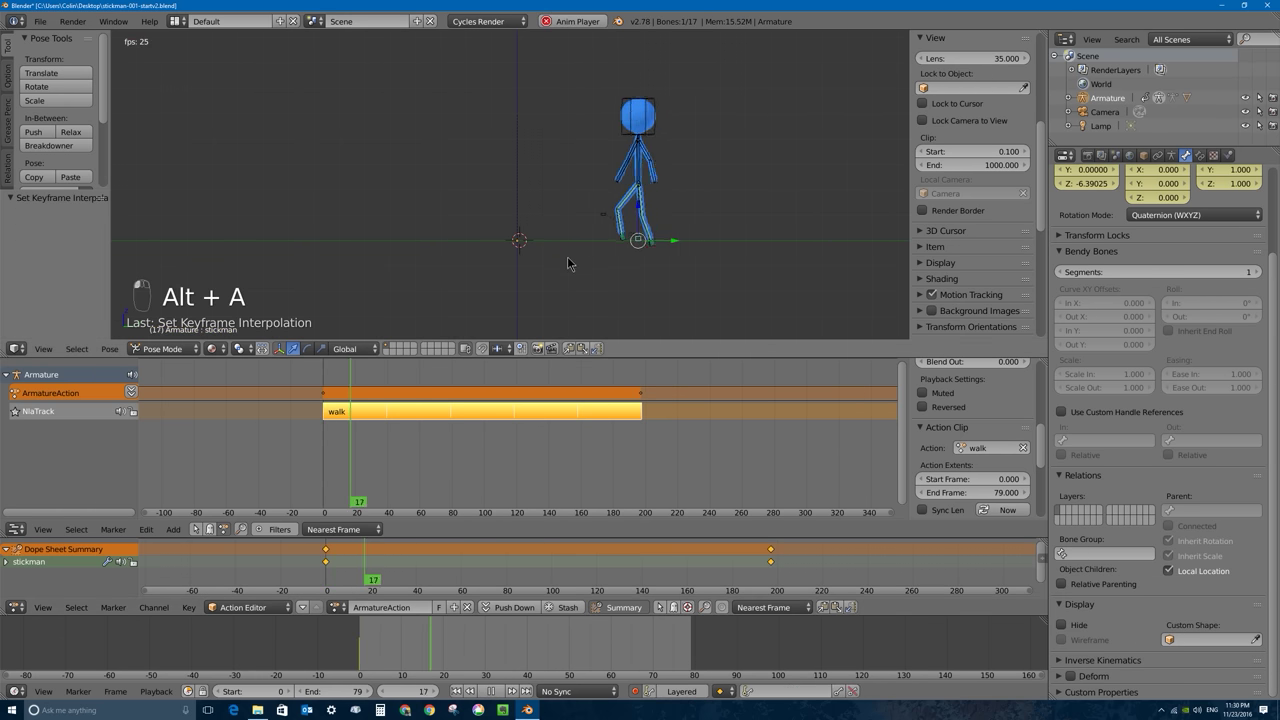
{"action": "scroll", "coordinate": [586, 263], "scroll_direction": "up", "scroll_amount": 5}
{"action": "scroll", "coordinate": [624, 283], "scroll_direction": "down", "scroll_amount": 5}
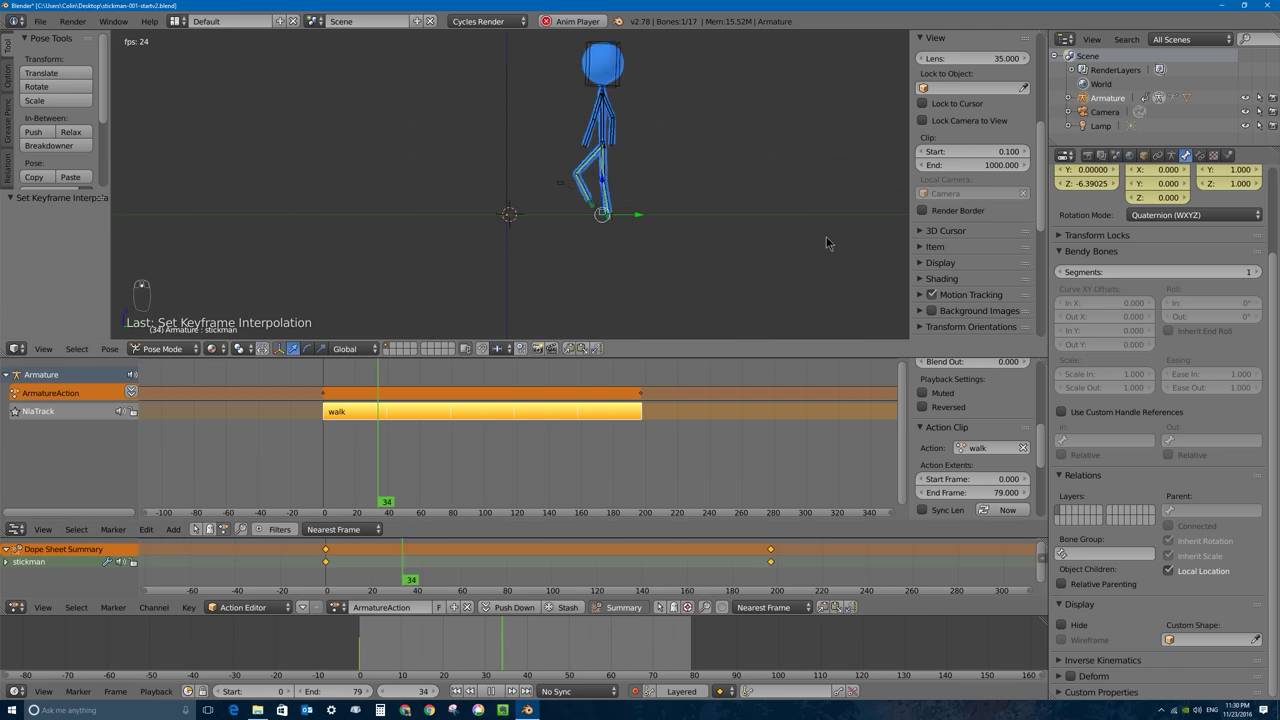
{"action": "key", "text": "Escape"}
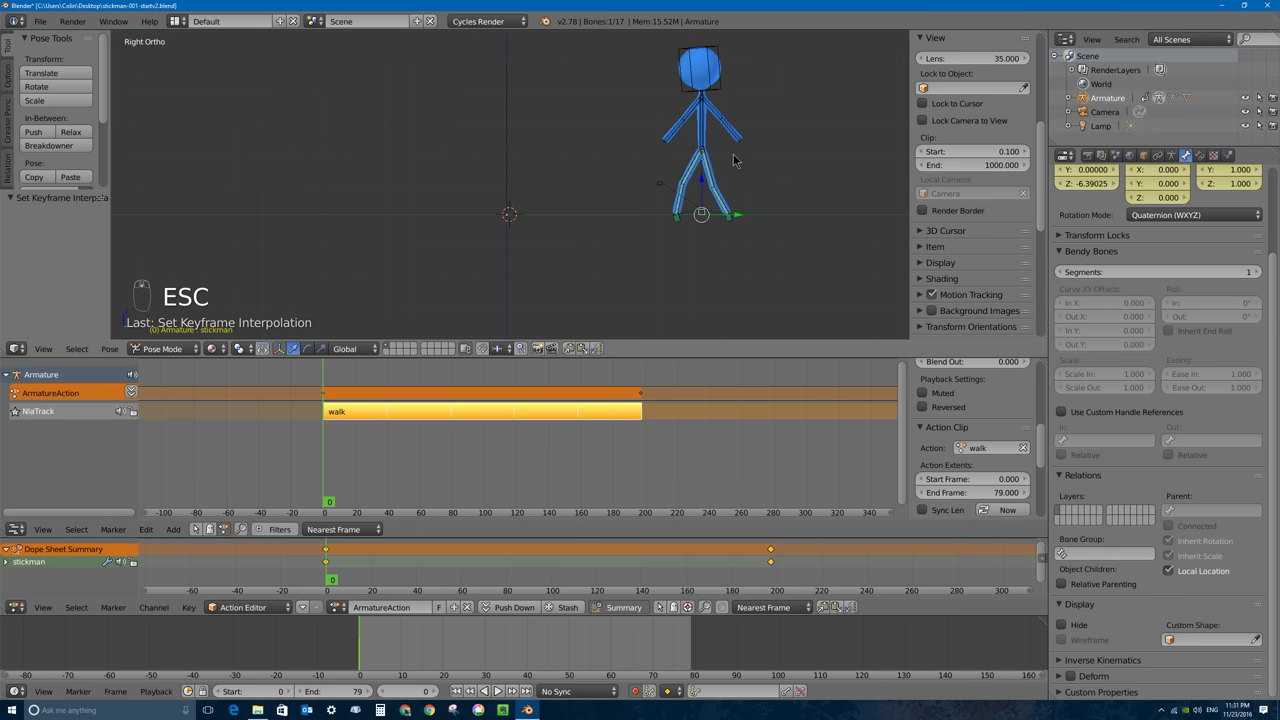
{"action": "scroll", "coordinate": [733, 160], "scroll_direction": "up", "scroll_amount": 3}
{"action": "key", "text": "alt+a"}
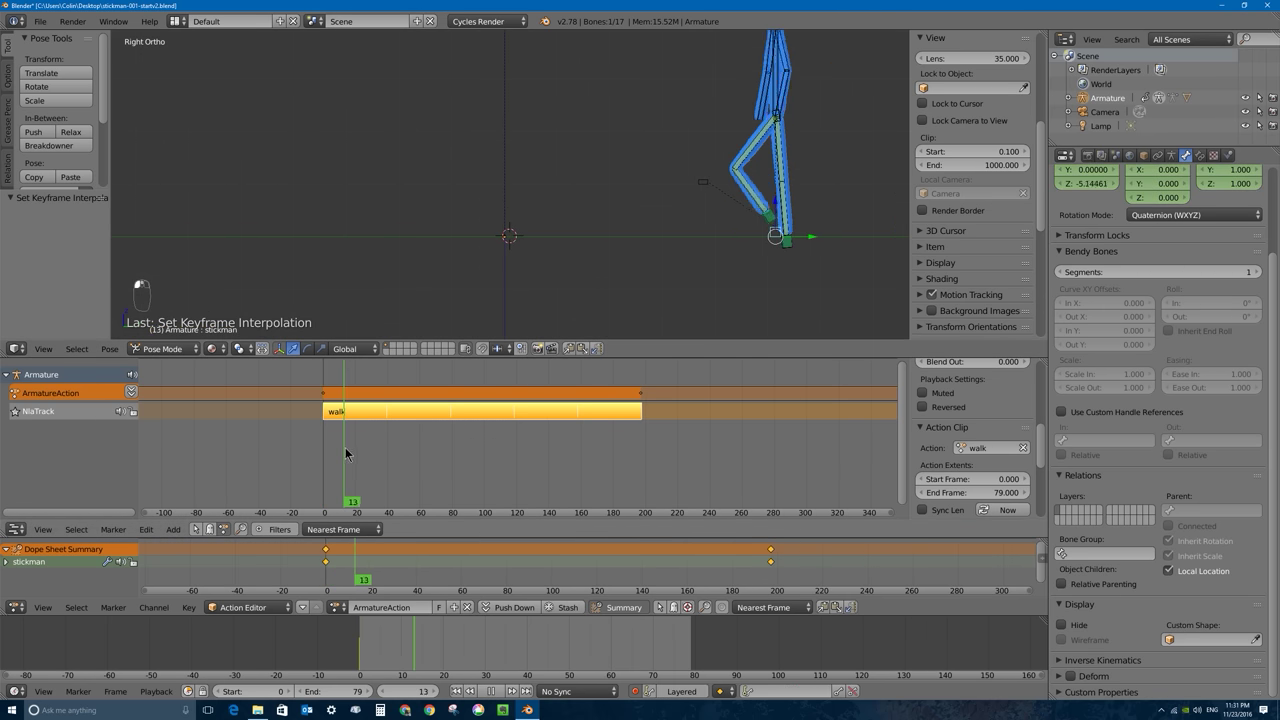
{"action": "key", "text": "Escape"}
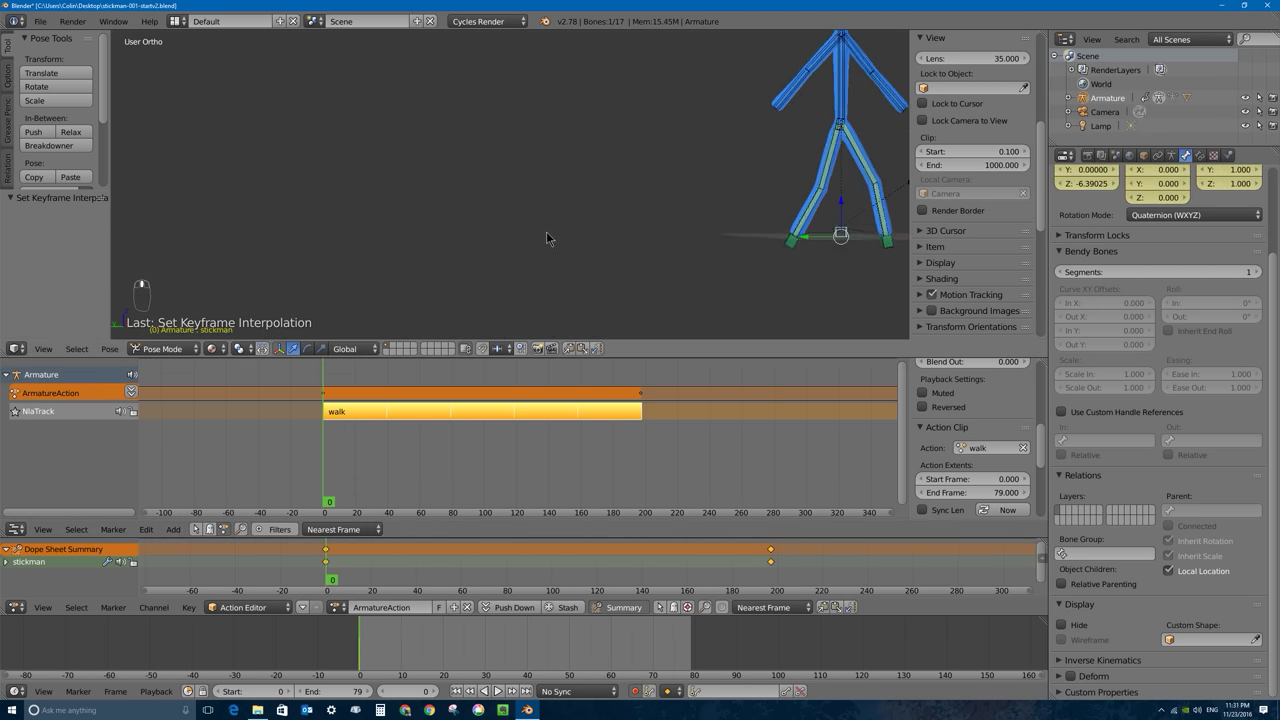
Step: In right side view, mark the leading foot with the 3D cursor and scrub from frame 0 to 20 to compare its position
{"action": "key", "text": "KP_1"}
{"action": "key", "text": "KP_3"}
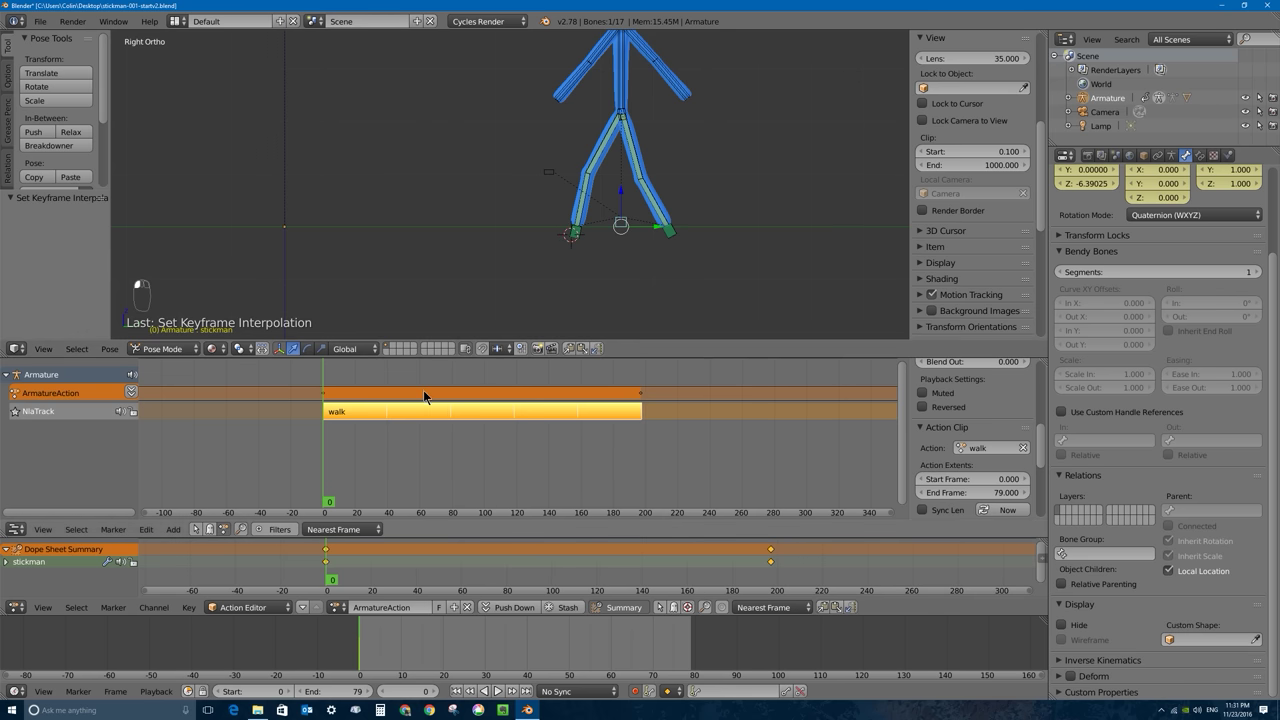
{"action": "key", "text": "alt+a"}
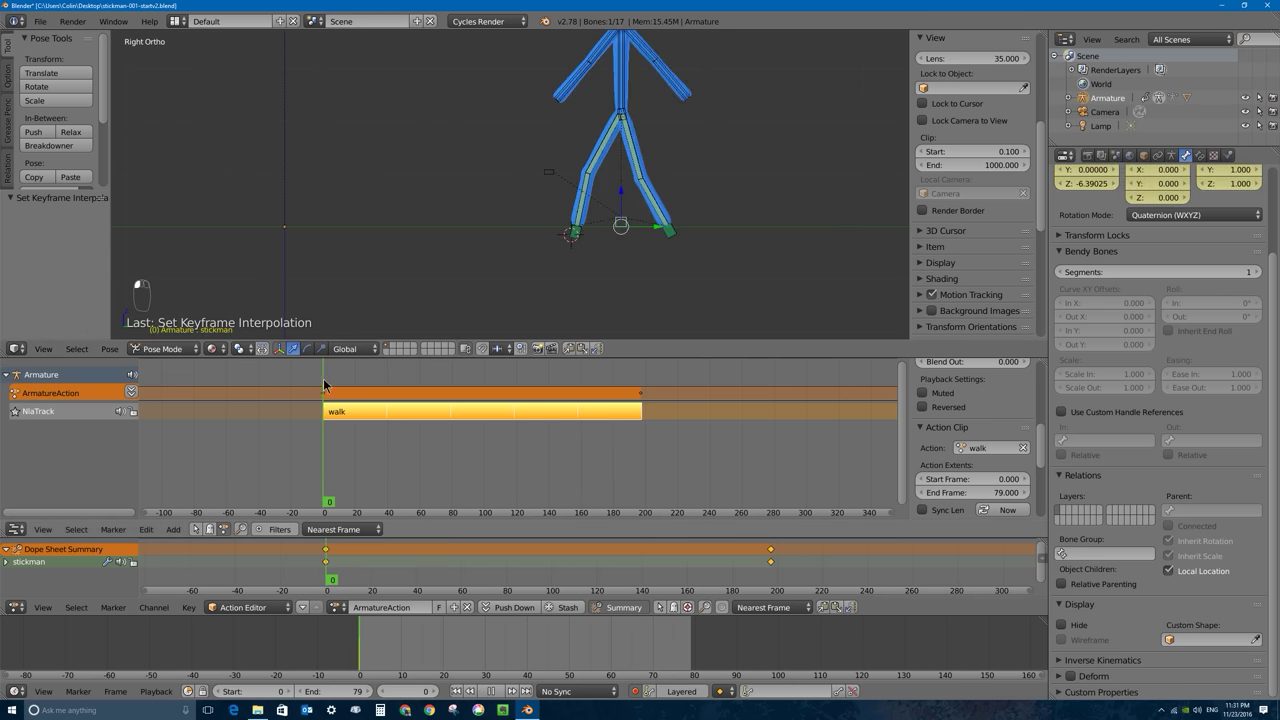
{"action": "left_click_drag", "start_coordinate": [335, 386], "coordinate": [356, 380]}
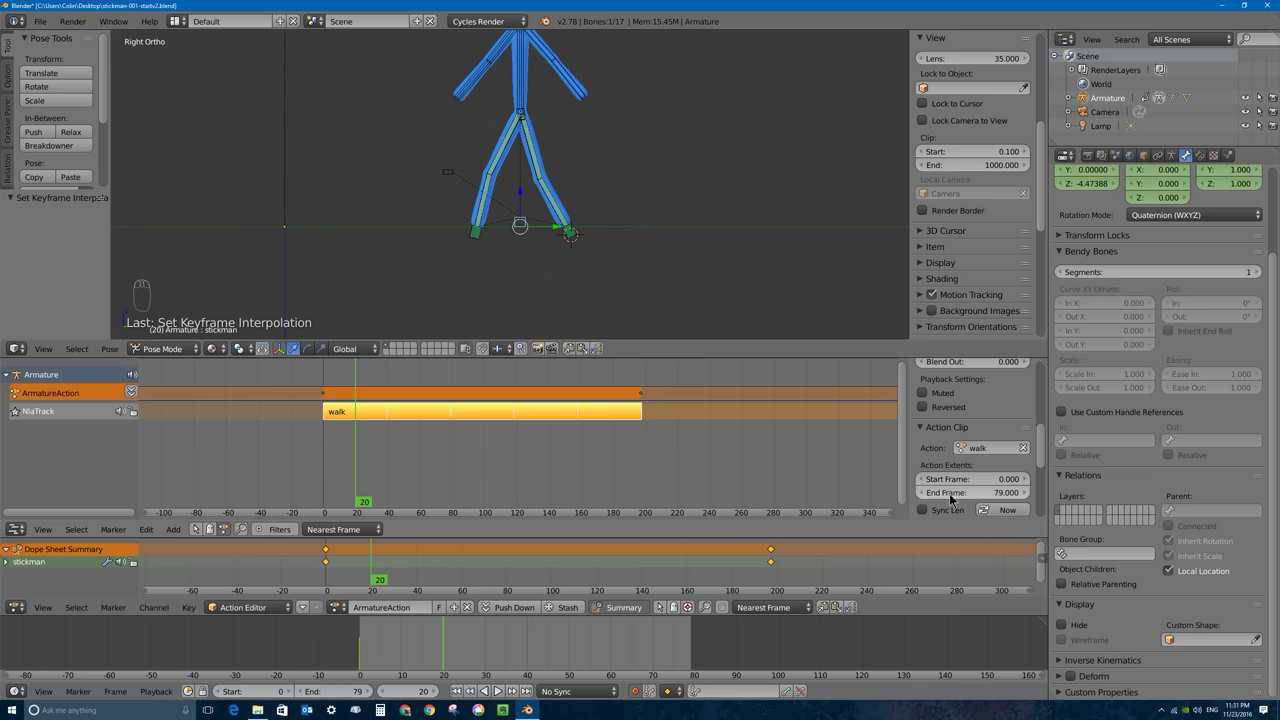
Step: Set the walk strip's playback scale to 0.46 and scrub between frames 0 and 20 to check the foot against the 3D cursor
{"action": "scroll", "coordinate": [967, 507], "scroll_direction": "down", "scroll_amount": 3}
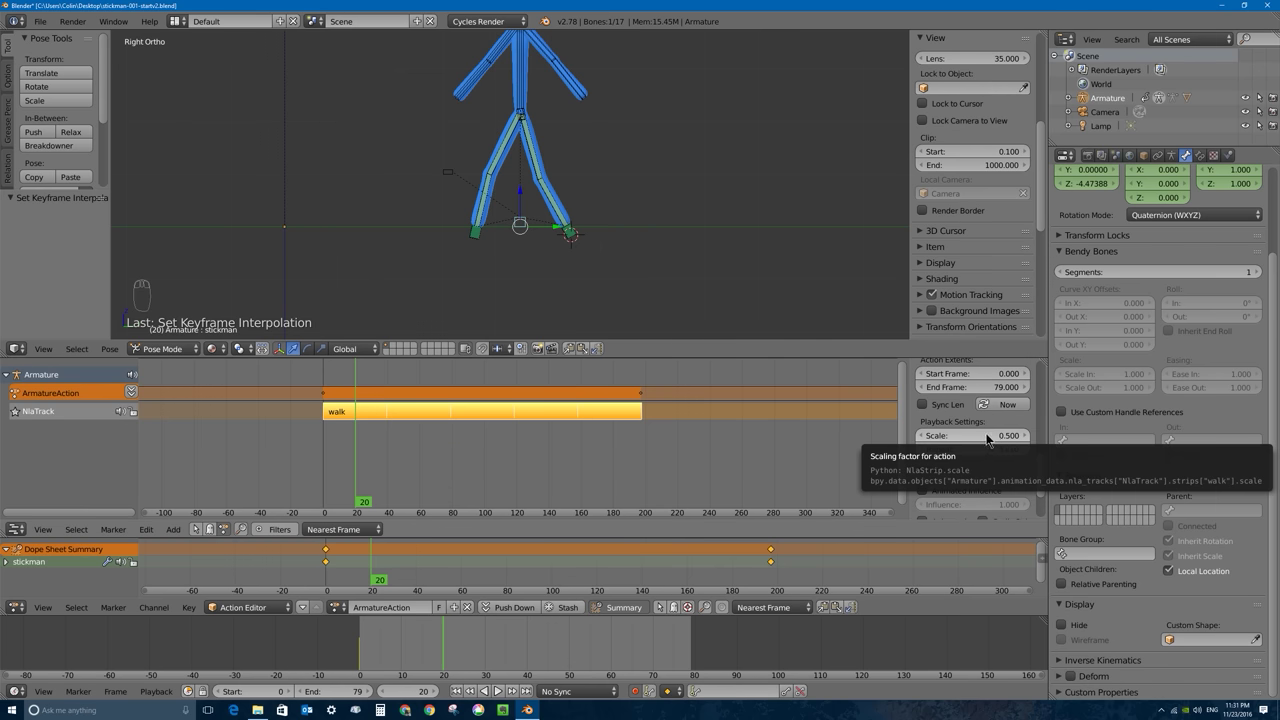
{"action": "mouse_move", "coordinate": [997, 437]}
{"action": "left_mouse_down"}
{"action": "mouse_move", "coordinate": [962, 437]}
{"action": "mouse_move", "coordinate": [987, 437]}
{"action": "mouse_move", "coordinate": [975, 437]}
{"action": "left_mouse_up"}
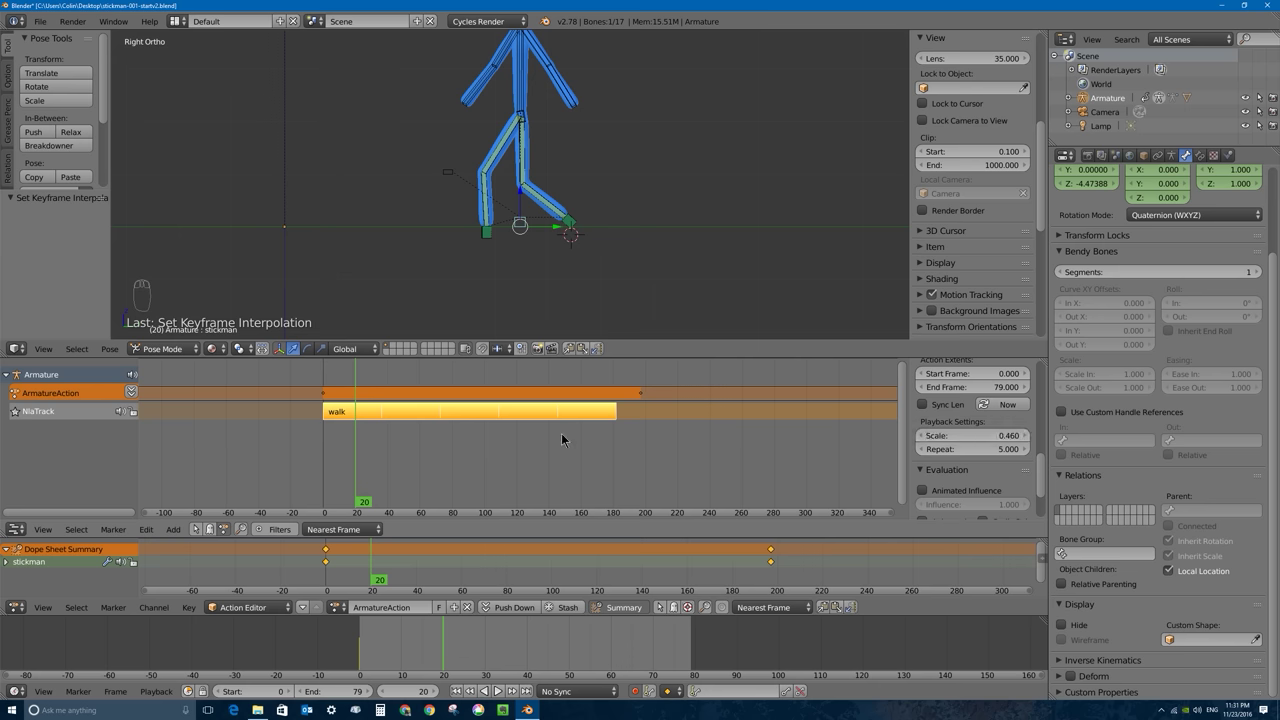
{"action": "key", "text": "shift+Left"}
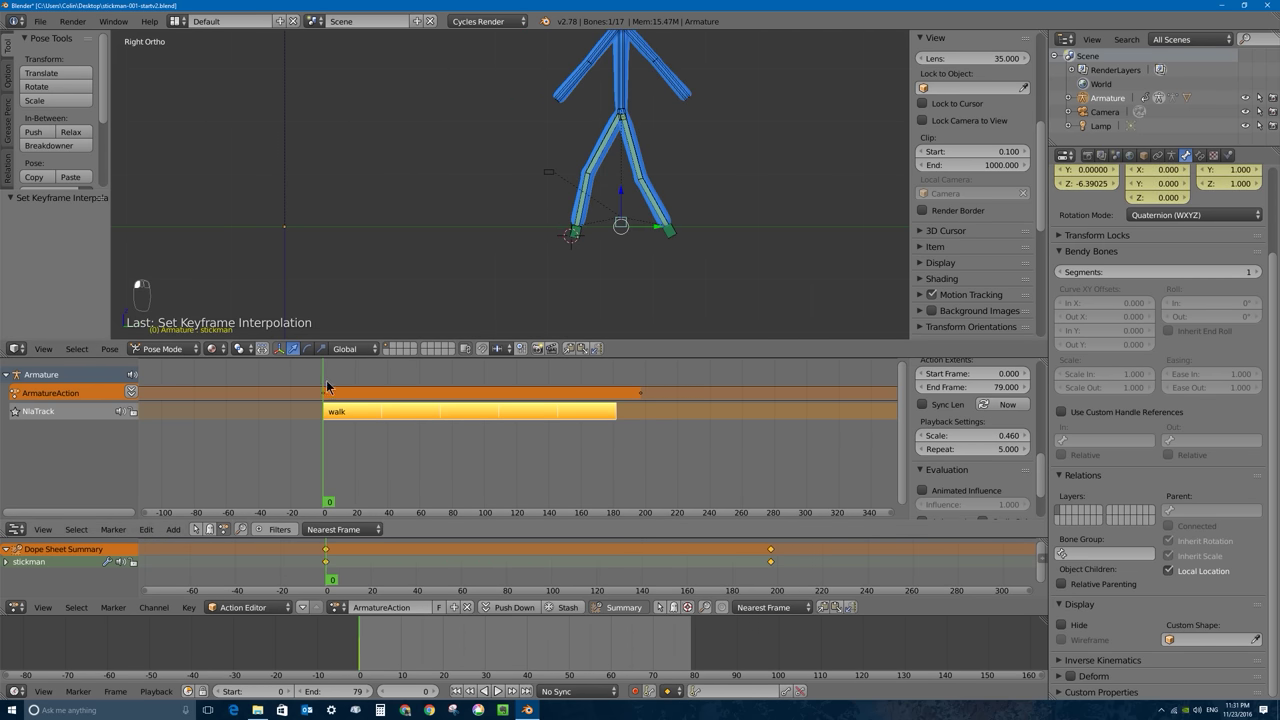
{"action": "key", "text": "alt+a"}
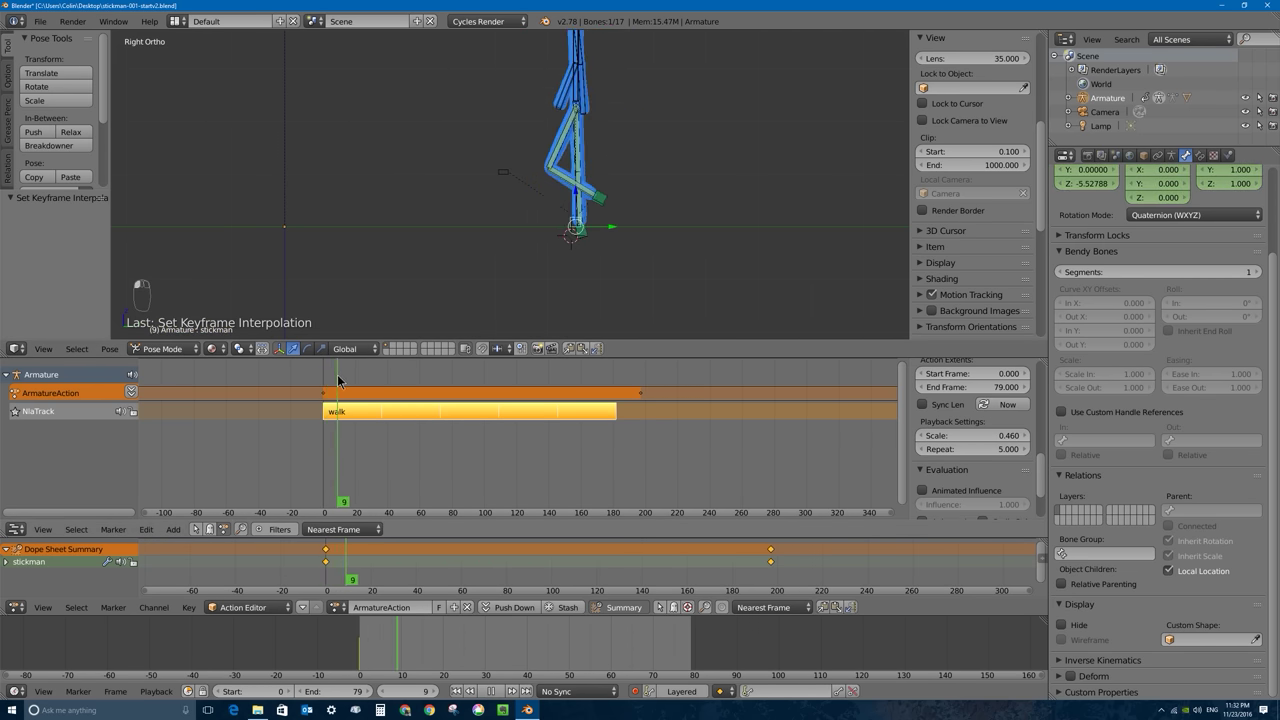
{"action": "left_click_drag", "start_coordinate": [351, 375], "coordinate": [323, 373]}
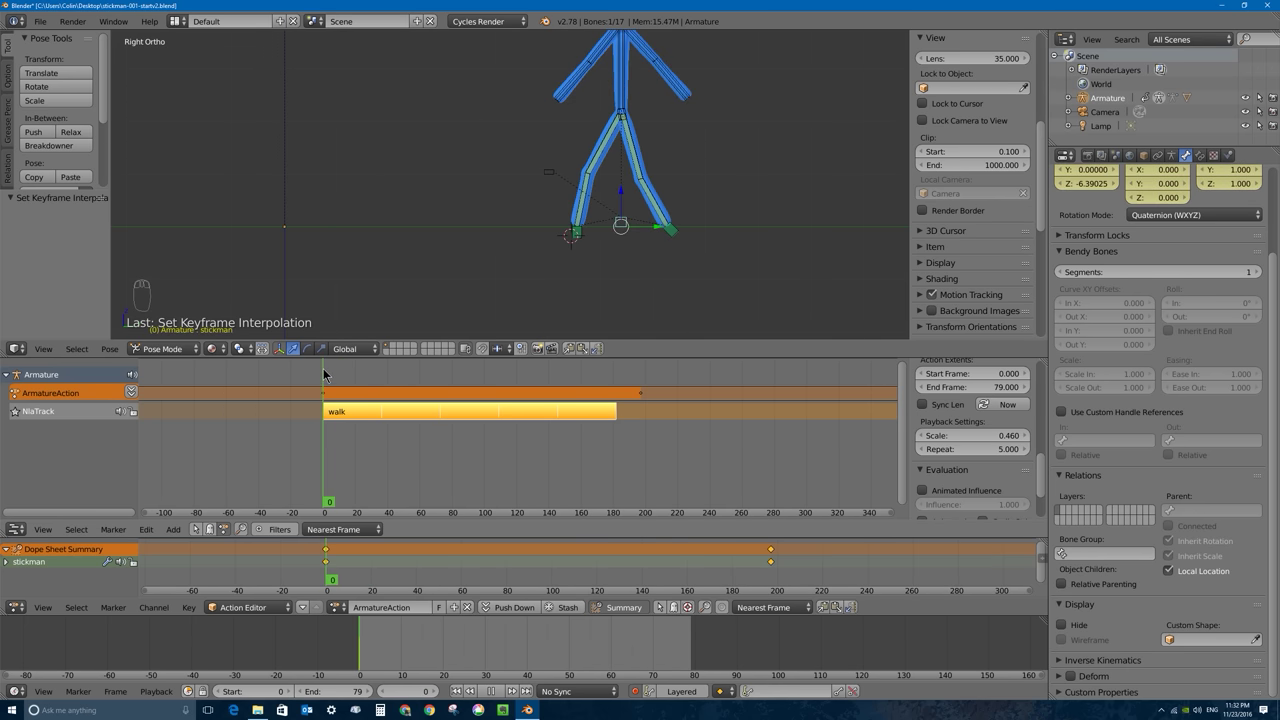
{"action": "key", "text": "alt+a"}
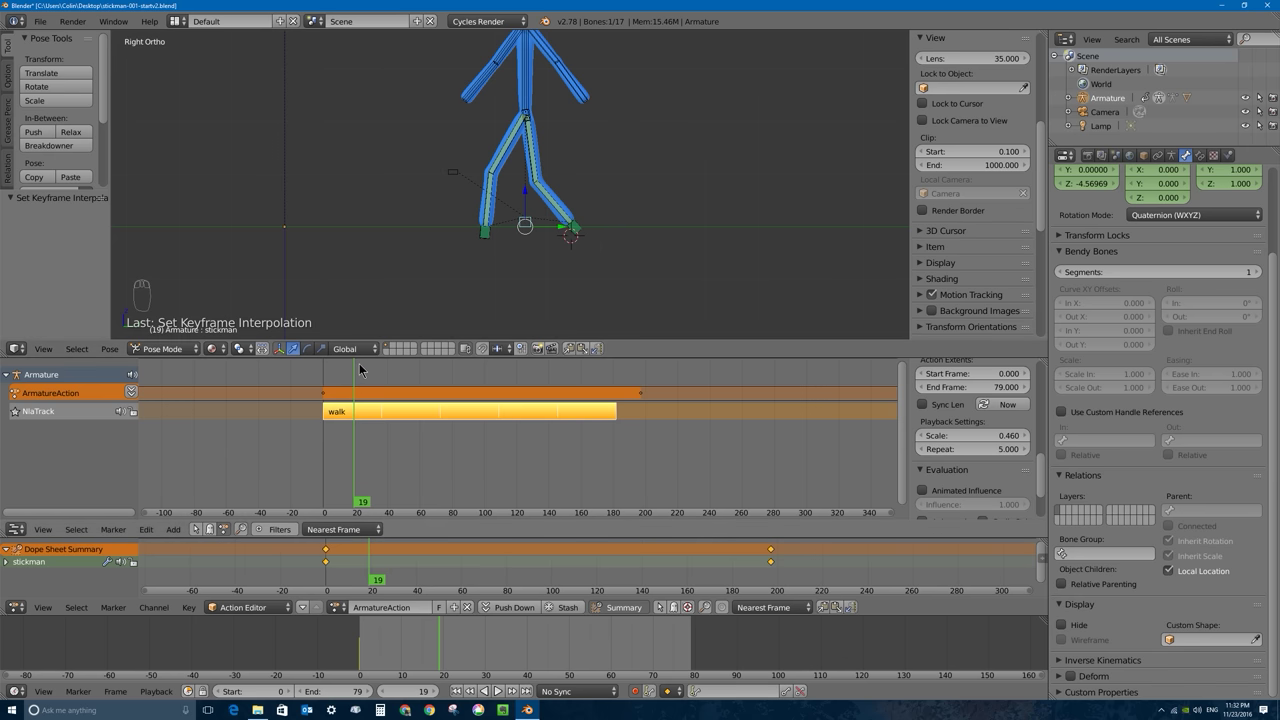
{"action": "key", "text": "alt+a"}
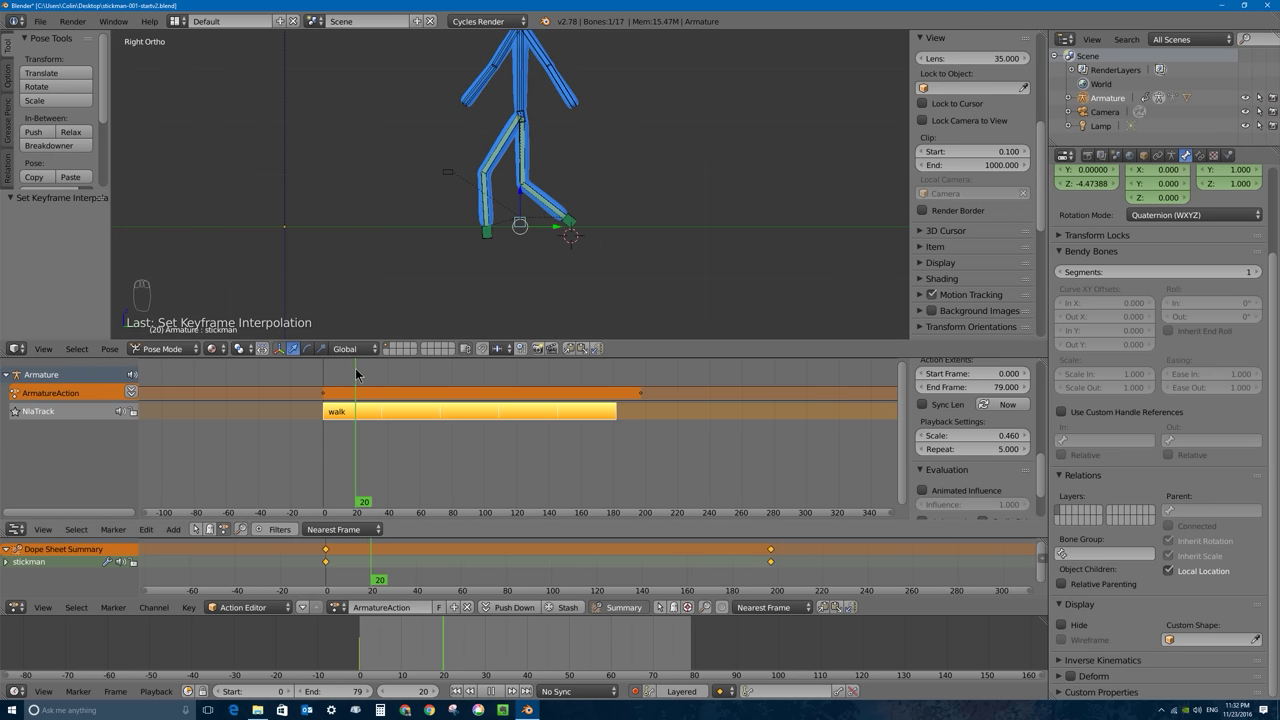
{"action": "key", "text": "alt+a"}
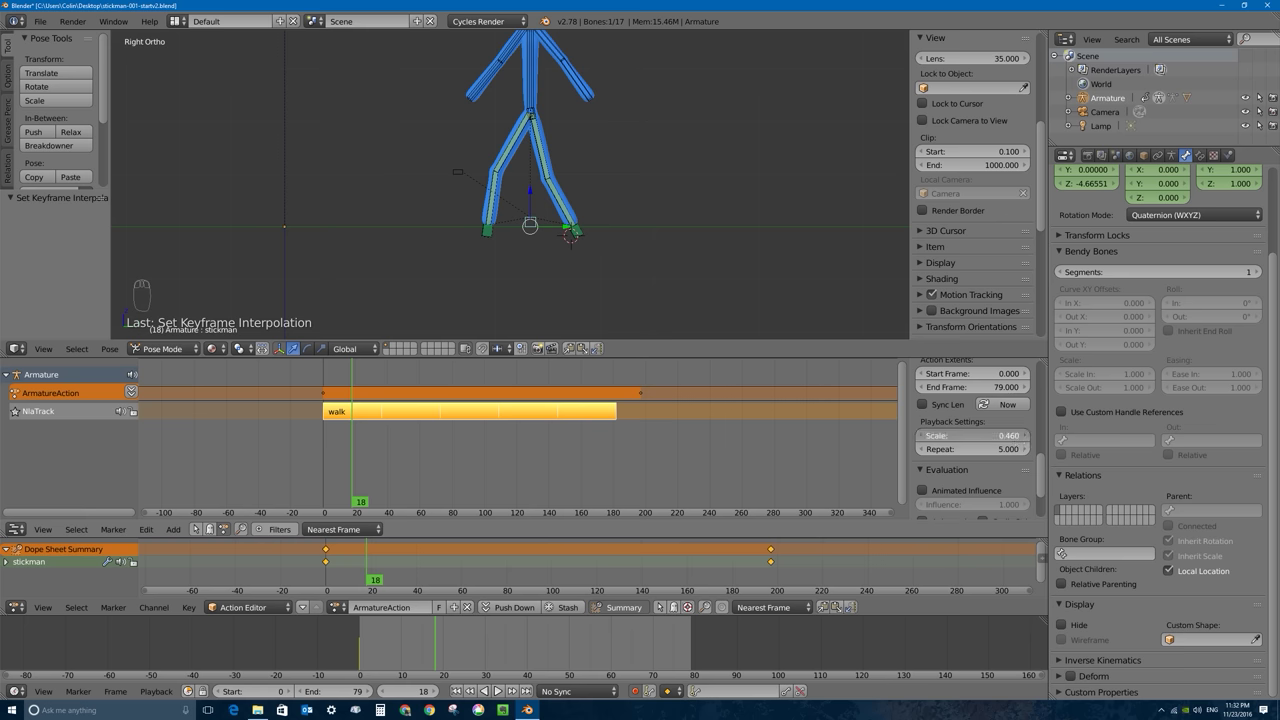
Step: Set the walk strip's playback scale to 0.42, checking the leading foot against the 3D cursor
{"action": "left_click_drag", "start_coordinate": [972, 435], "coordinate": [947, 435]}
{"action": "left_click_drag", "start_coordinate": [305, 418], "coordinate": [349, 374]}
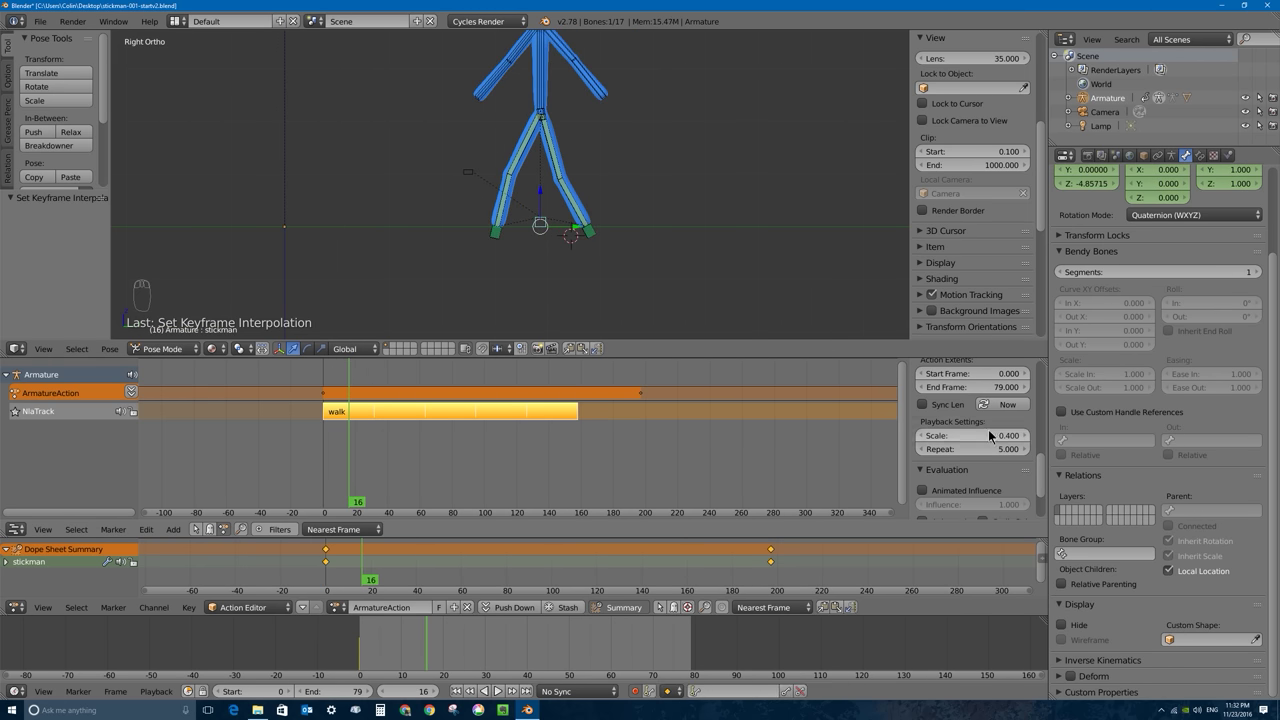
{"action": "left_click_drag", "start_coordinate": [970, 435], "coordinate": [983, 435]}
Step: Play the walk repeatedly from frame 0 and watch whether the planted foot stays at the 3D cursor
{"action": "key", "text": "alt+a"}
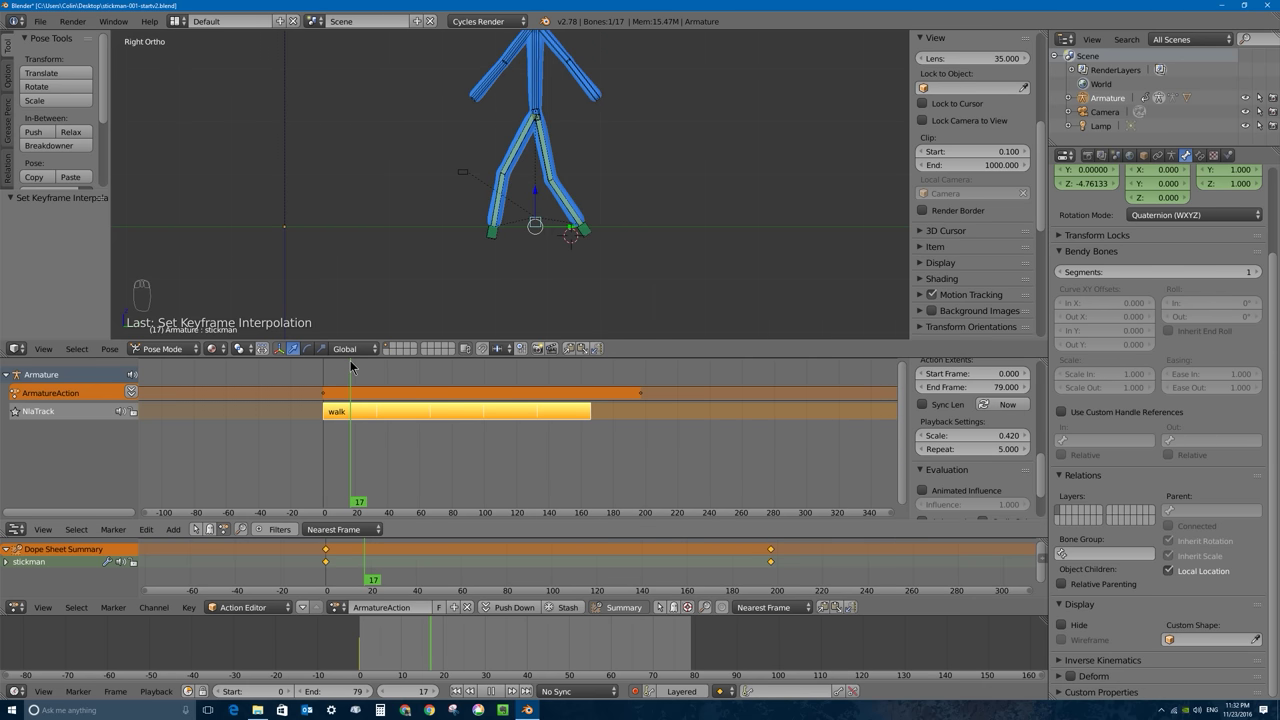
{"action": "key", "text": "Escape"}
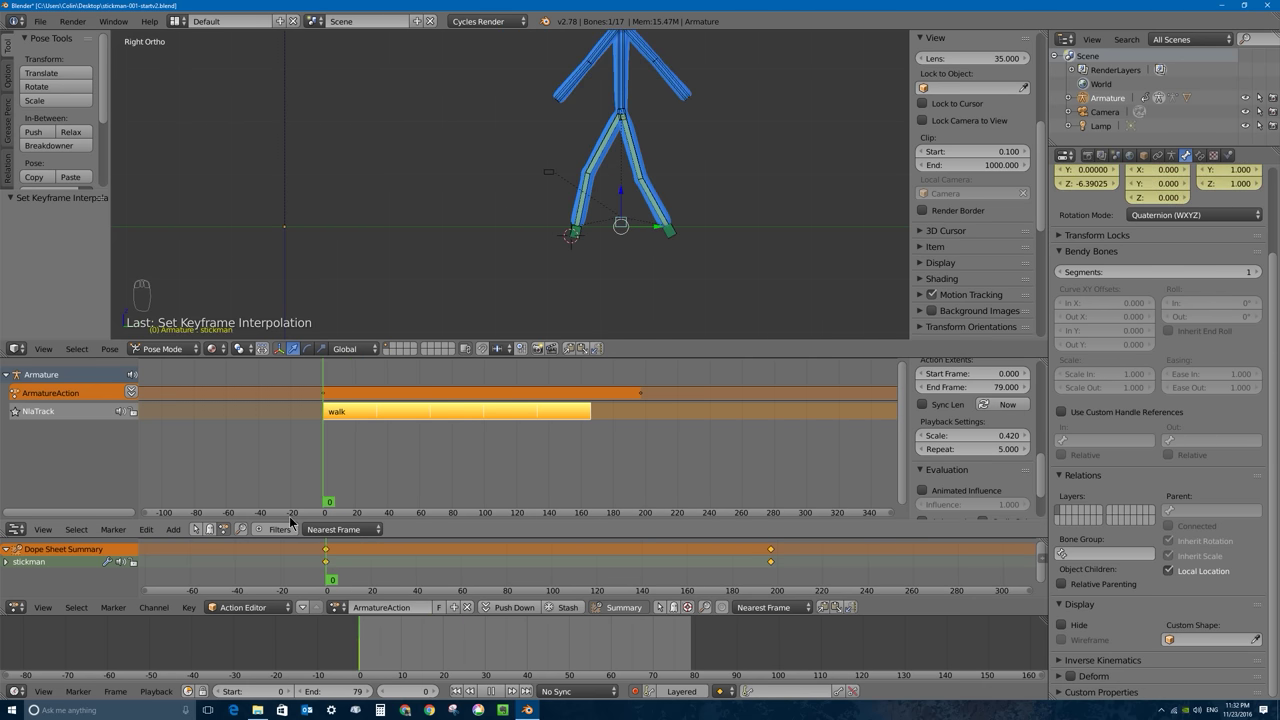
{"action": "mouse_move", "coordinate": [325, 369]}
{"action": "left_mouse_down"}
{"action": "mouse_move", "coordinate": [430, 374]}
{"action": "mouse_move", "coordinate": [323, 372]}
{"action": "left_mouse_up"}
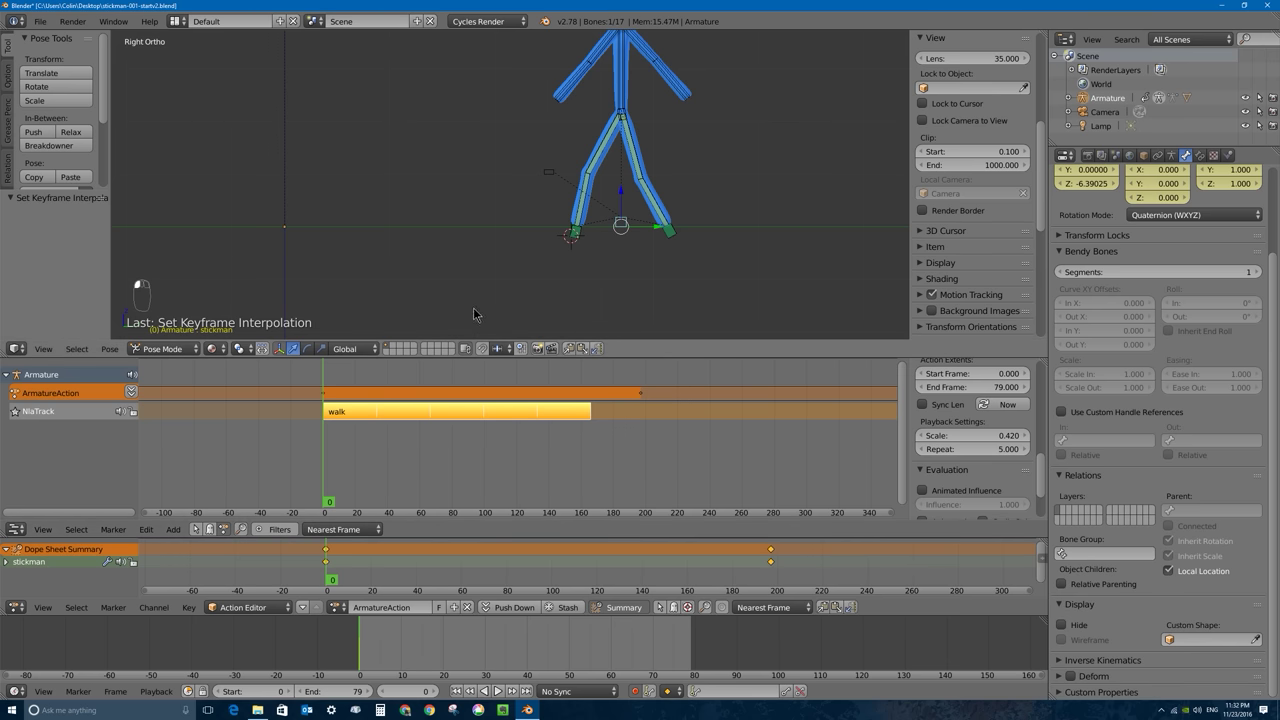
{"action": "key", "text": "alt+a"}
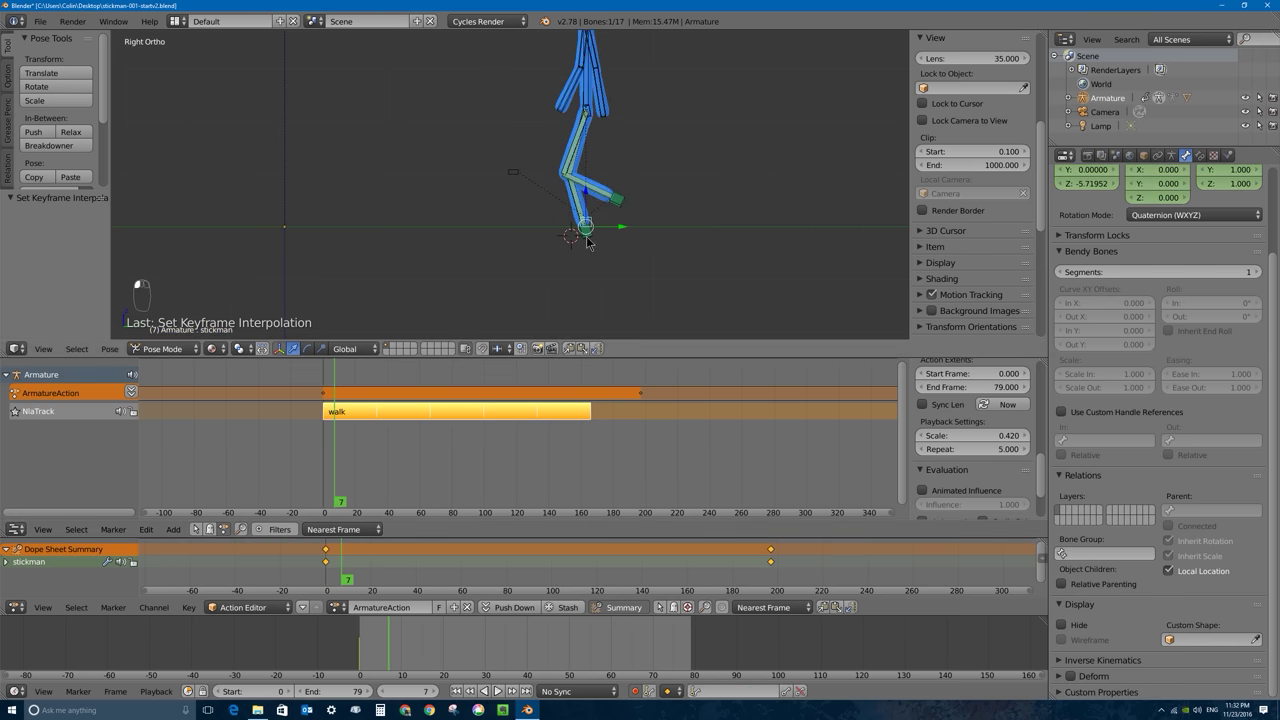
{"action": "key", "text": "Escape"}
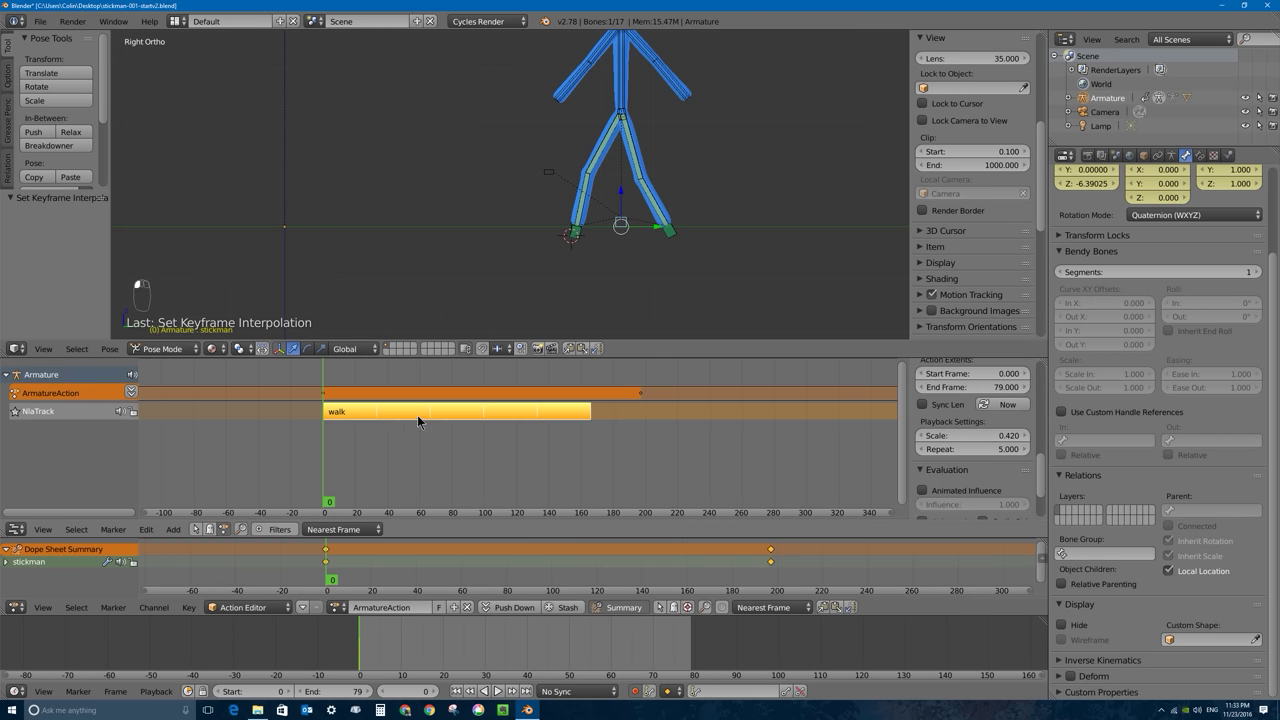
Step: Enter tweak mode on the walk strip, and enlarge the Action Editor to show the bones' keyframes in detail
{"action": "key", "text": "Tab"}
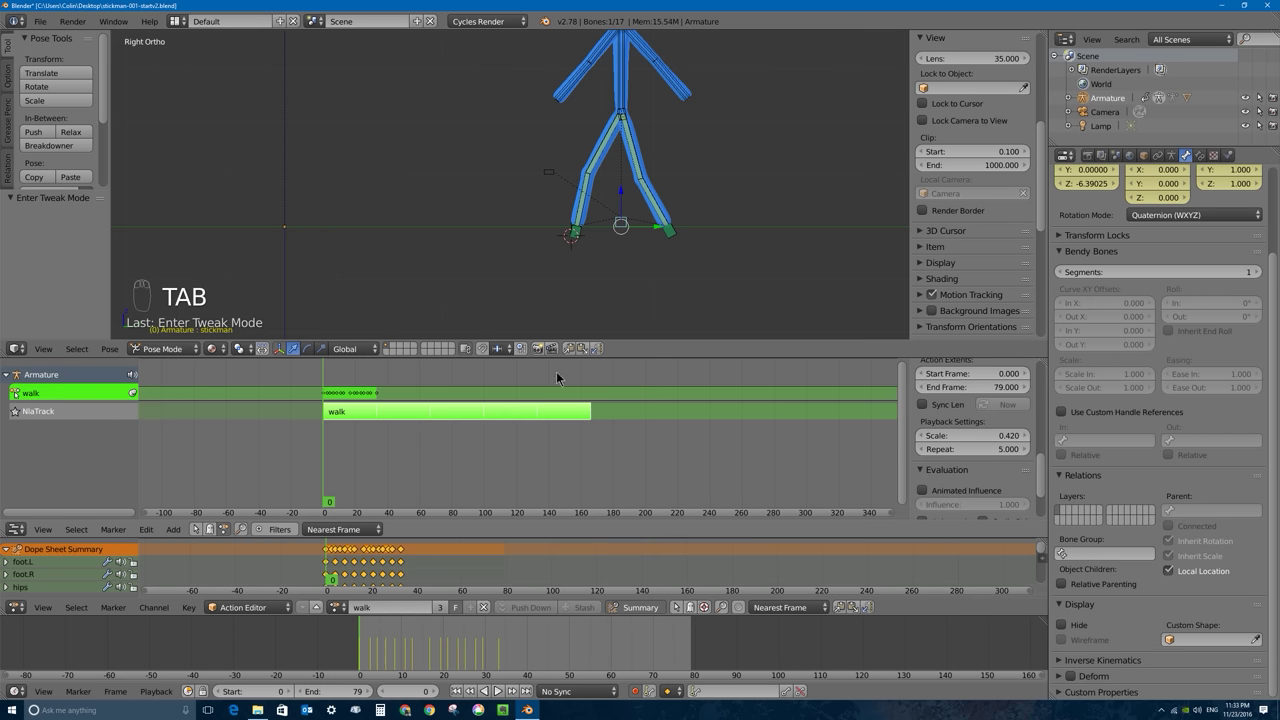
{"action": "left_click", "coordinate": [530, 549]}
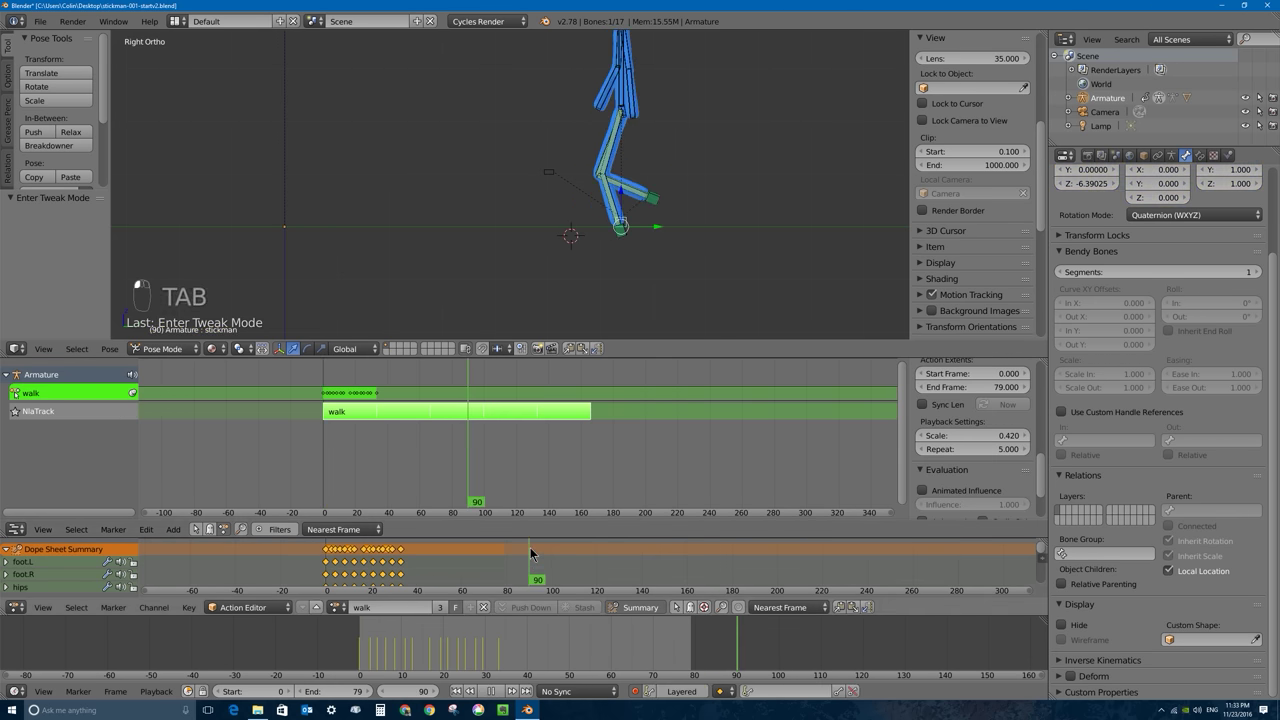
{"action": "left_click_drag", "start_coordinate": [527, 521], "coordinate": [500, 425]}
{"action": "scroll", "coordinate": [380, 473], "scroll_direction": "up", "scroll_amount": 4}
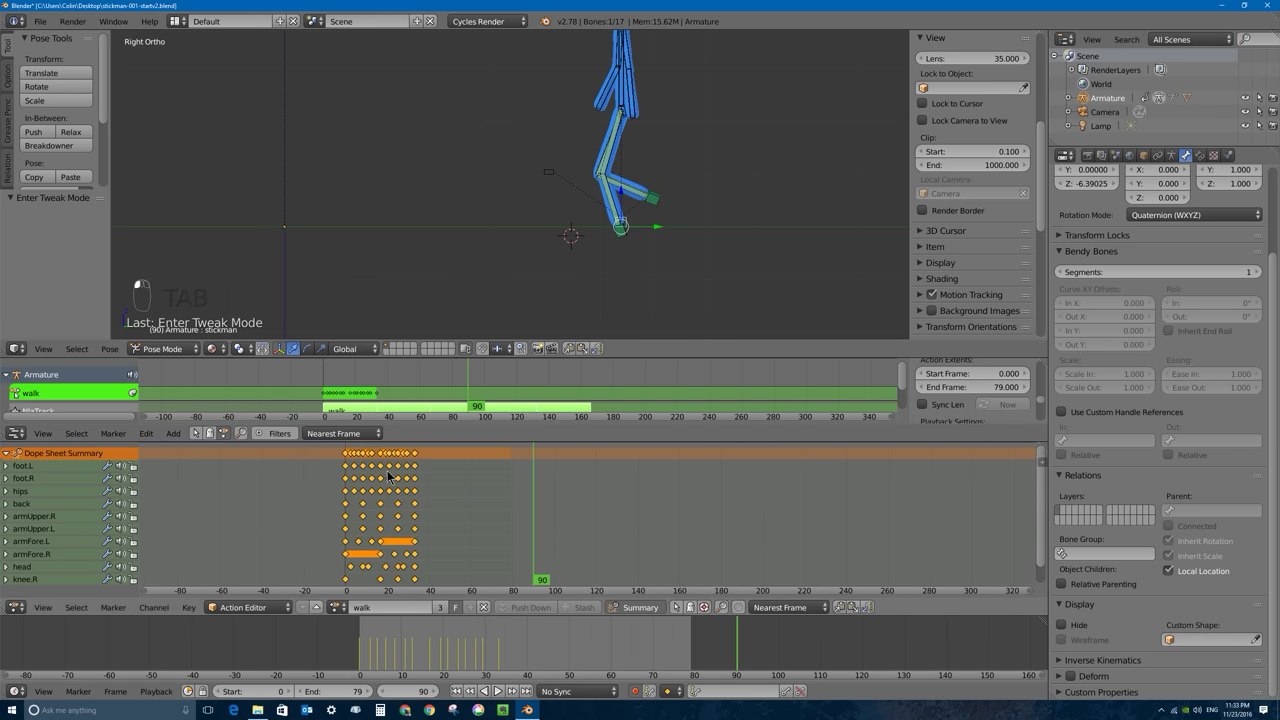
{"action": "middle_click_drag", "start_coordinate": [380, 473], "coordinate": [671, 491]}
{"action": "scroll", "coordinate": [523, 490], "scroll_direction": "up", "scroll_amount": 3}
{"action": "scroll", "coordinate": [490, 500], "scroll_direction": "down", "scroll_amount": 1}
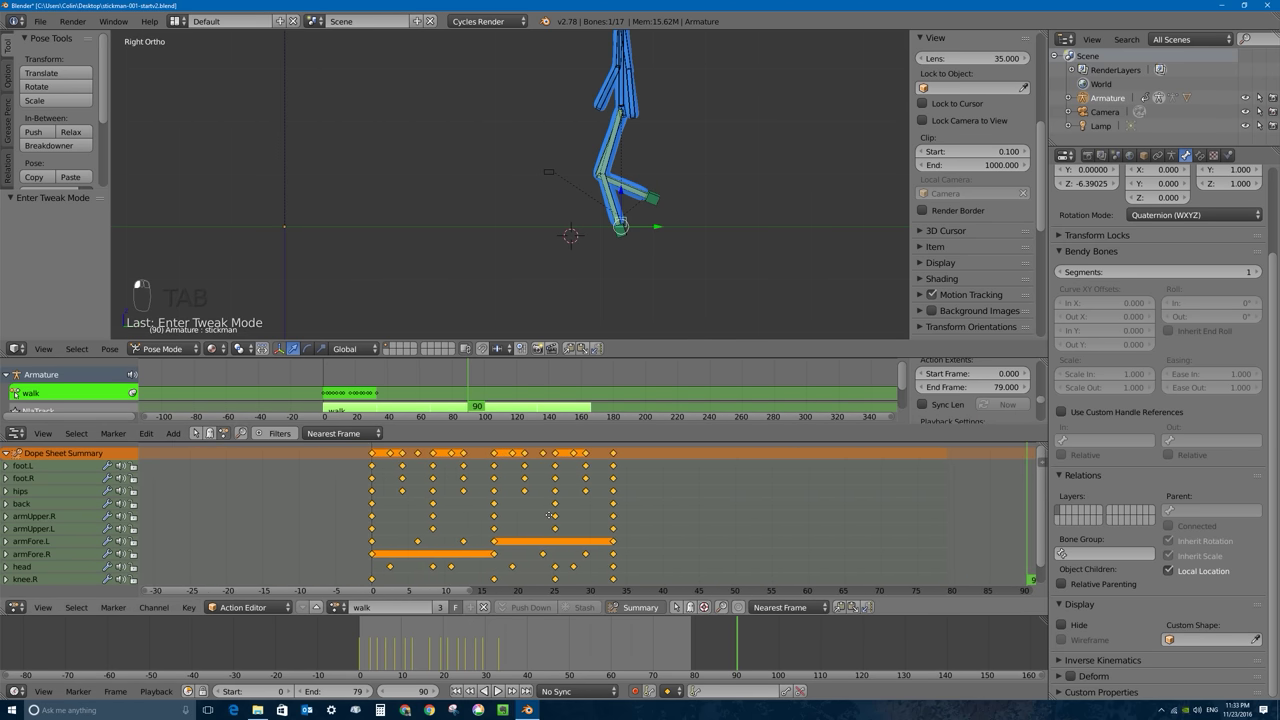
{"action": "scroll", "coordinate": [540, 525], "scroll_direction": "up", "scroll_amount": 1}
{"action": "middle_click_drag", "start_coordinate": [534, 529], "coordinate": [543, 491]}
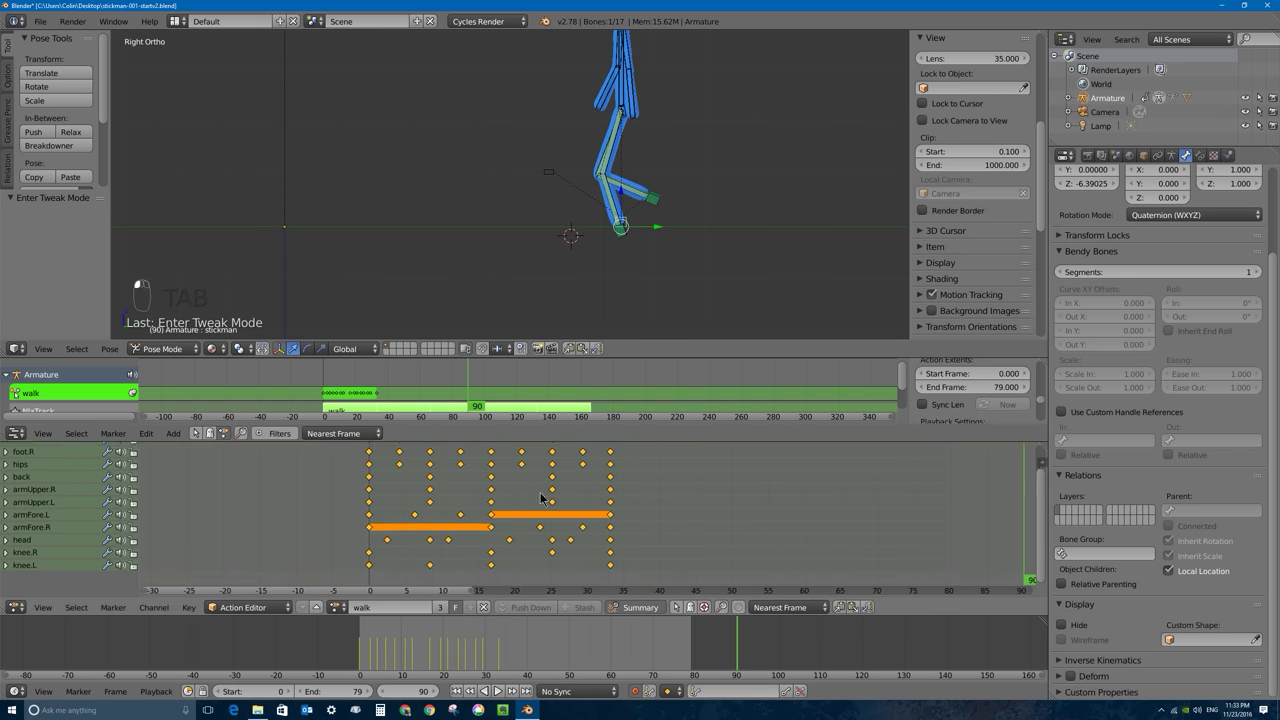
Step: Select the foot.L bone and limit the Action Editor to the channels of selected bones
{"action": "right_click", "coordinate": [622, 237]}
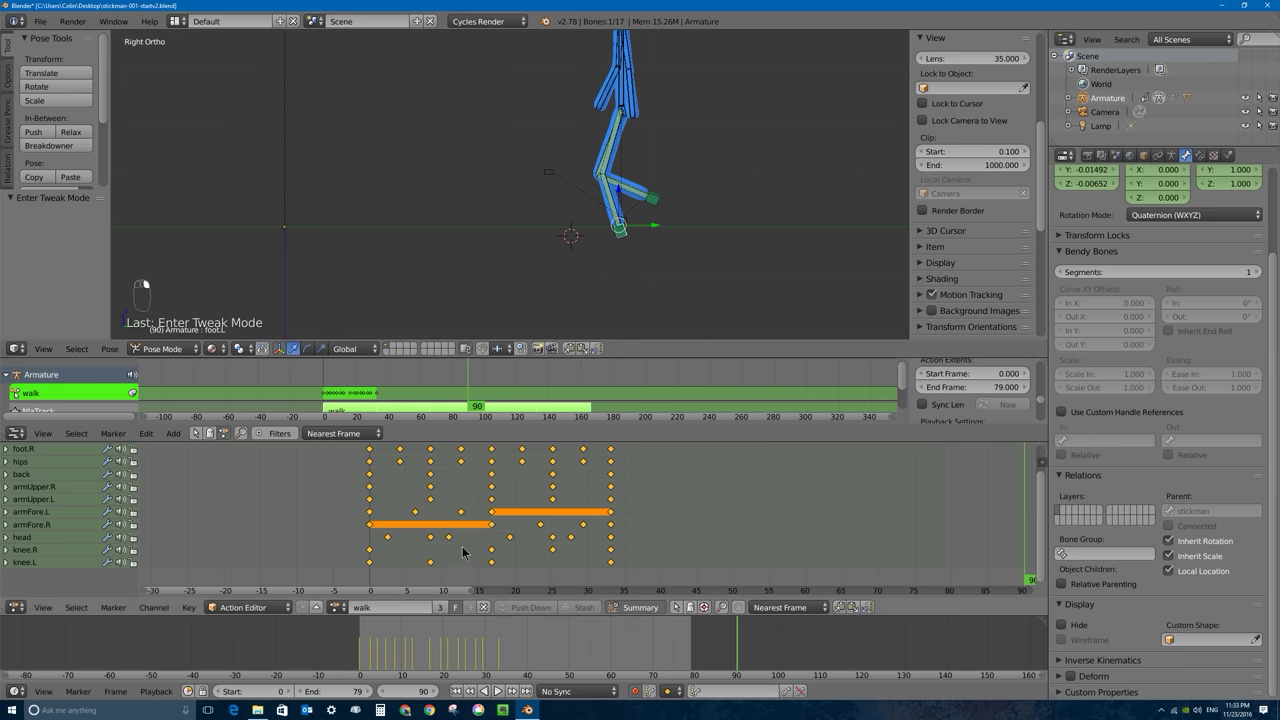
{"action": "middle_click_drag", "start_coordinate": [460, 550], "coordinate": [417, 565]}
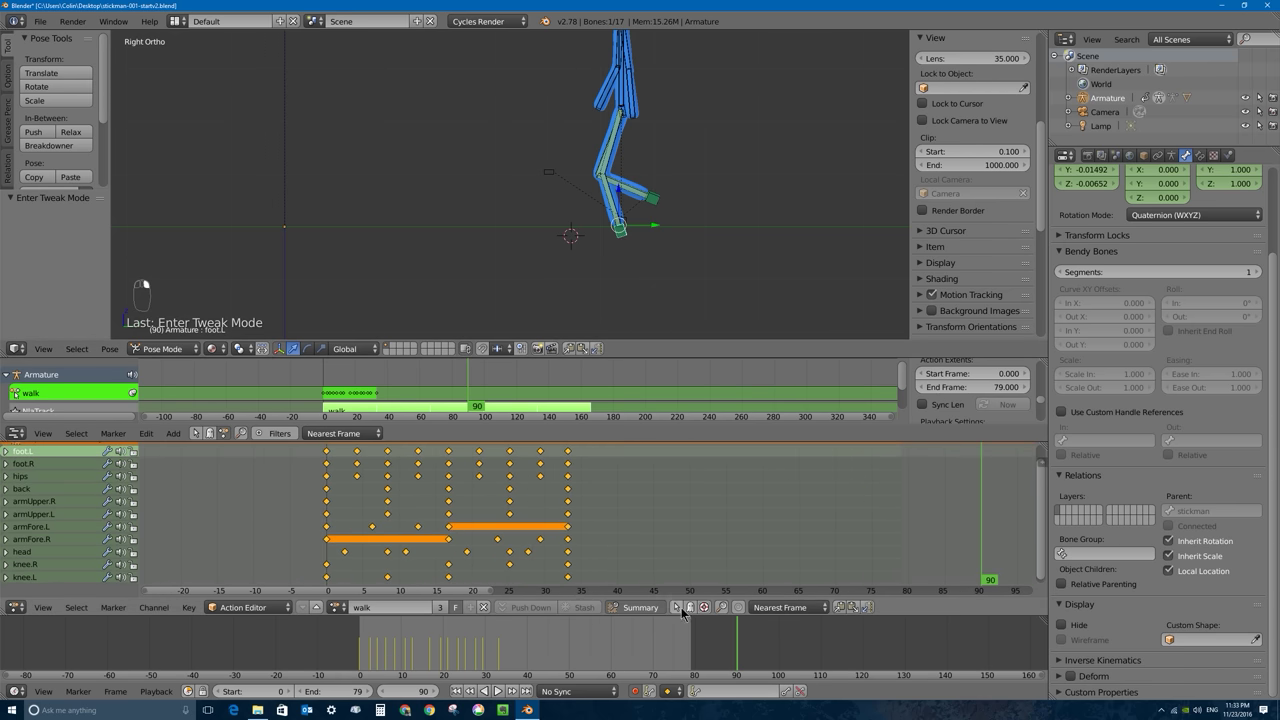
{"action": "left_click", "coordinate": [677, 608]}
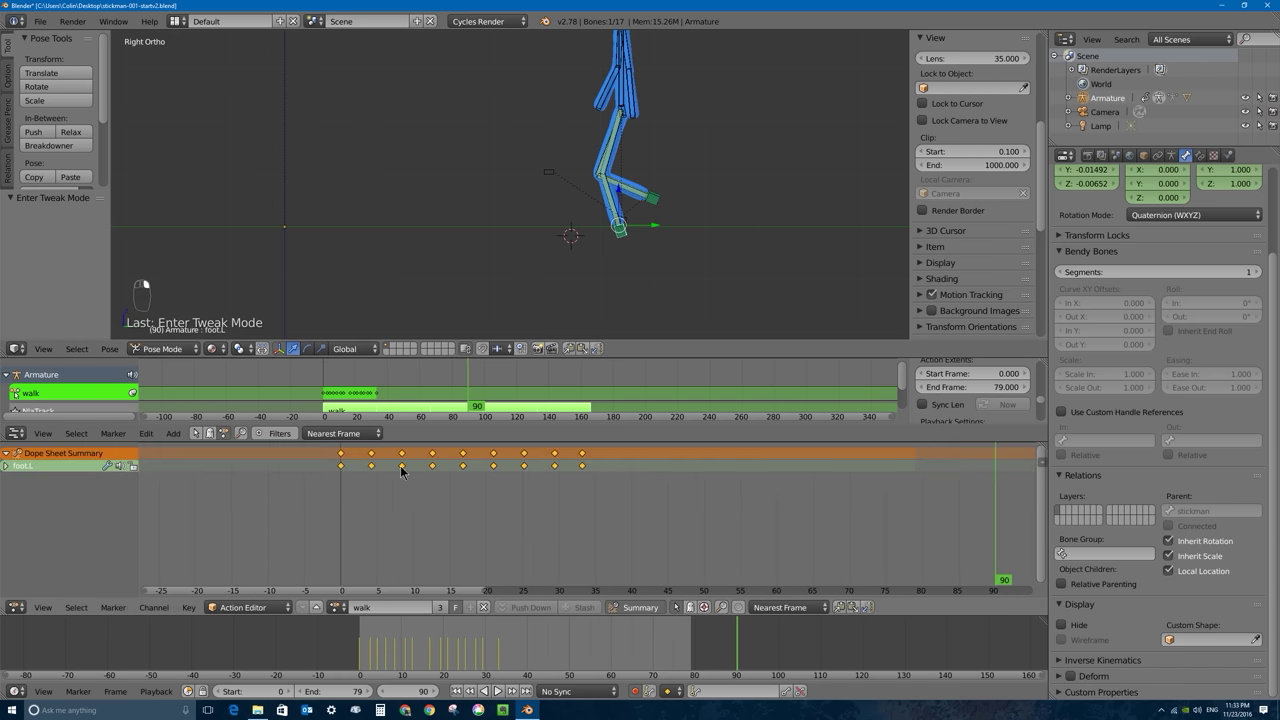
{"action": "right_click", "coordinate": [643, 195]}
{"action": "right_click", "coordinate": [652, 199]}
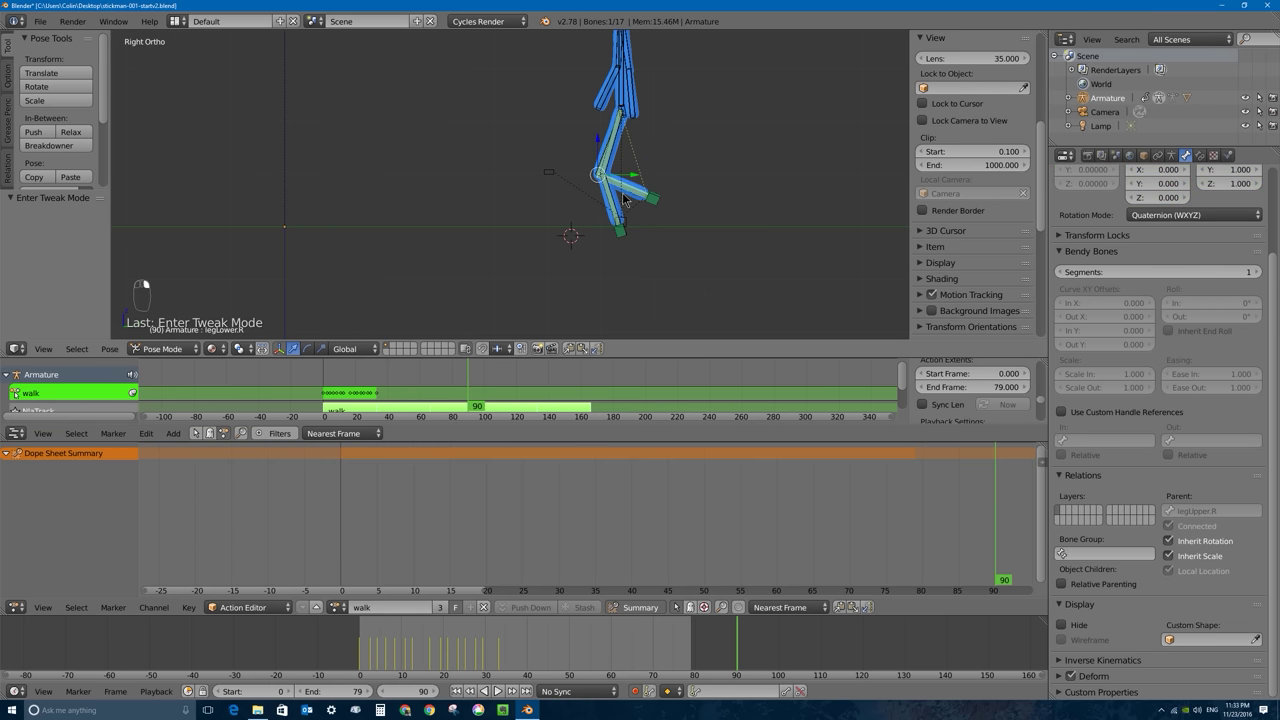
{"action": "right_click", "coordinate": [620, 226]}
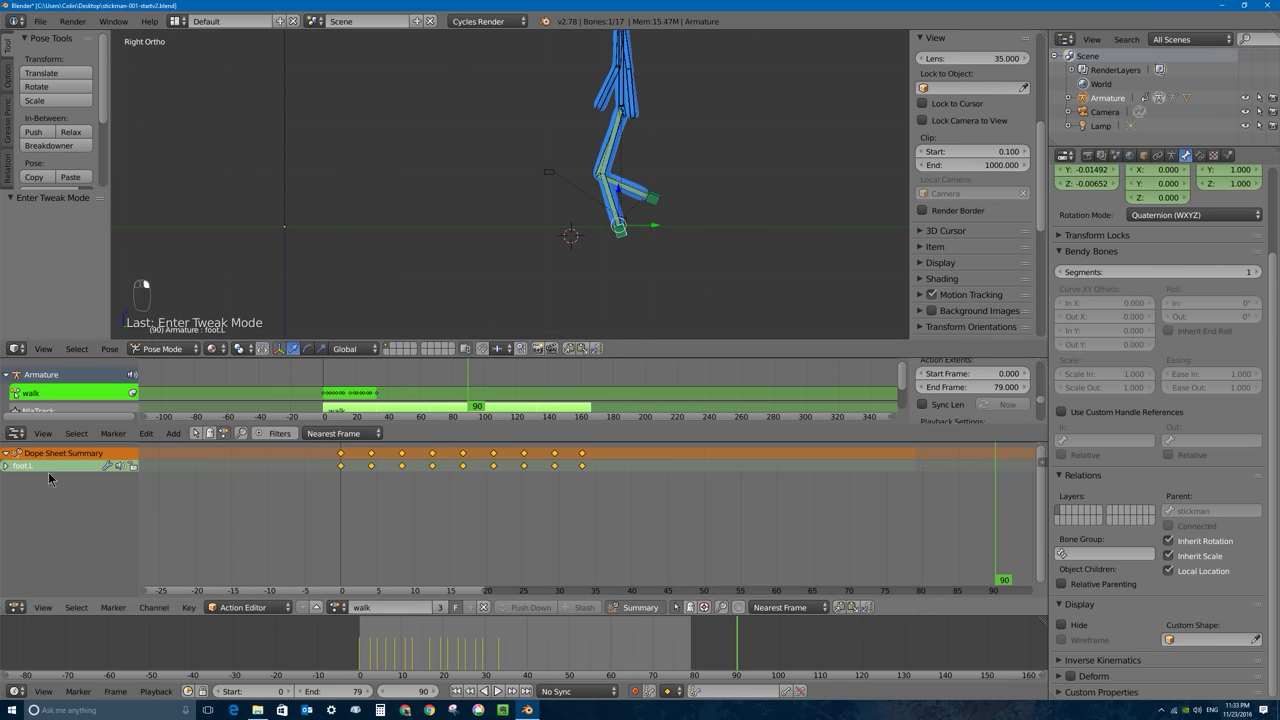
Step: Select the foot.R bone and scrub frames 0 to 17 to examine its keyed ground contact
{"action": "left_click", "coordinate": [343, 478]}
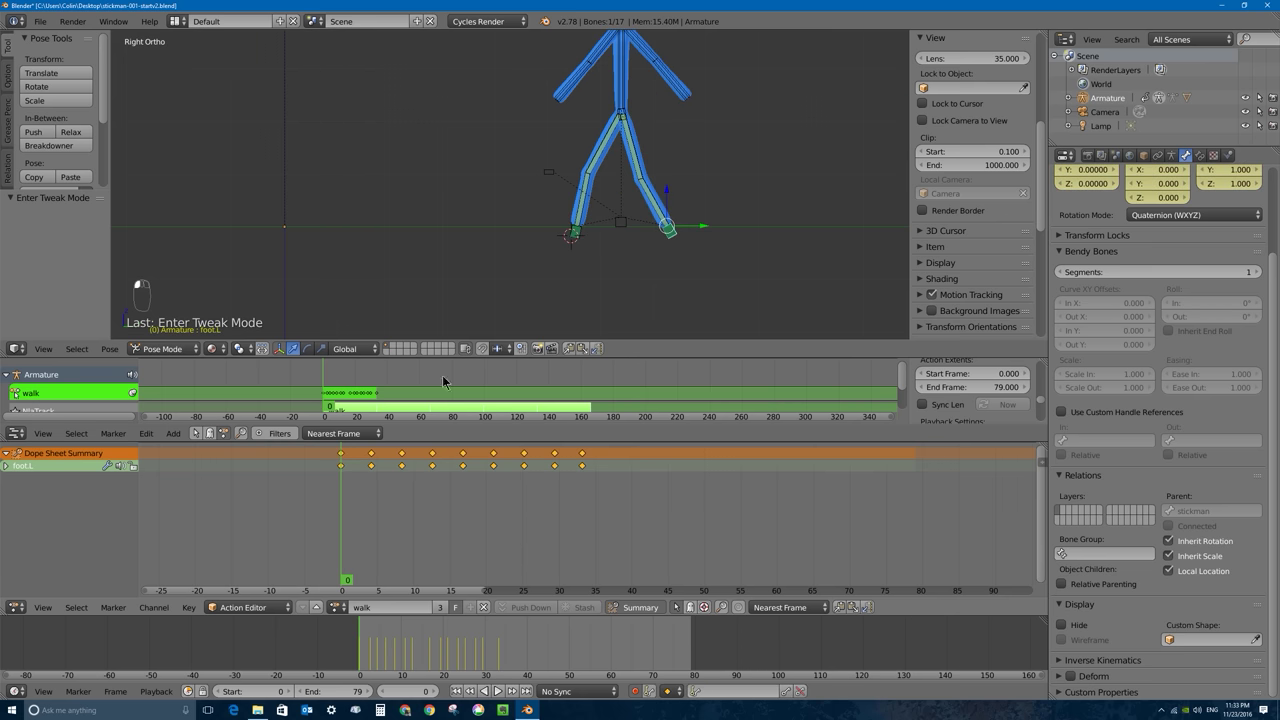
{"action": "right_click", "coordinate": [570, 234]}
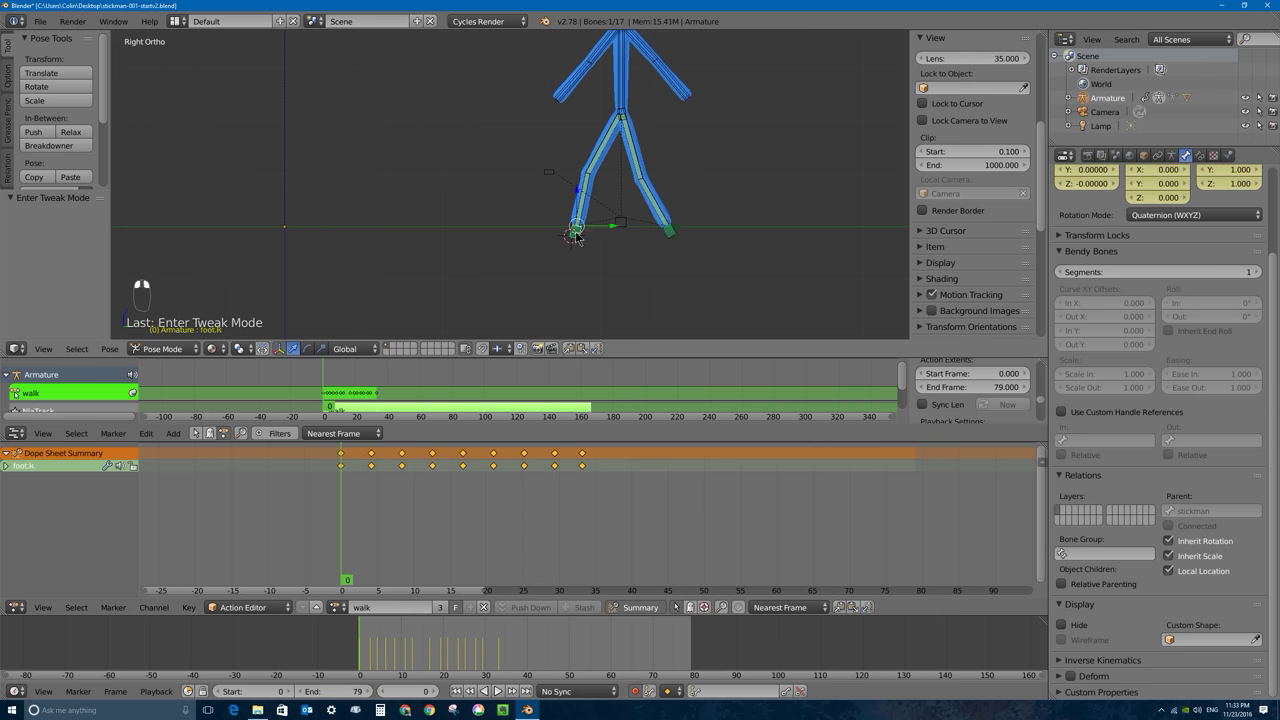
{"action": "left_click", "coordinate": [350, 484]}
{"action": "left_click", "coordinate": [371, 480]}
{"action": "right_click", "coordinate": [402, 466]}
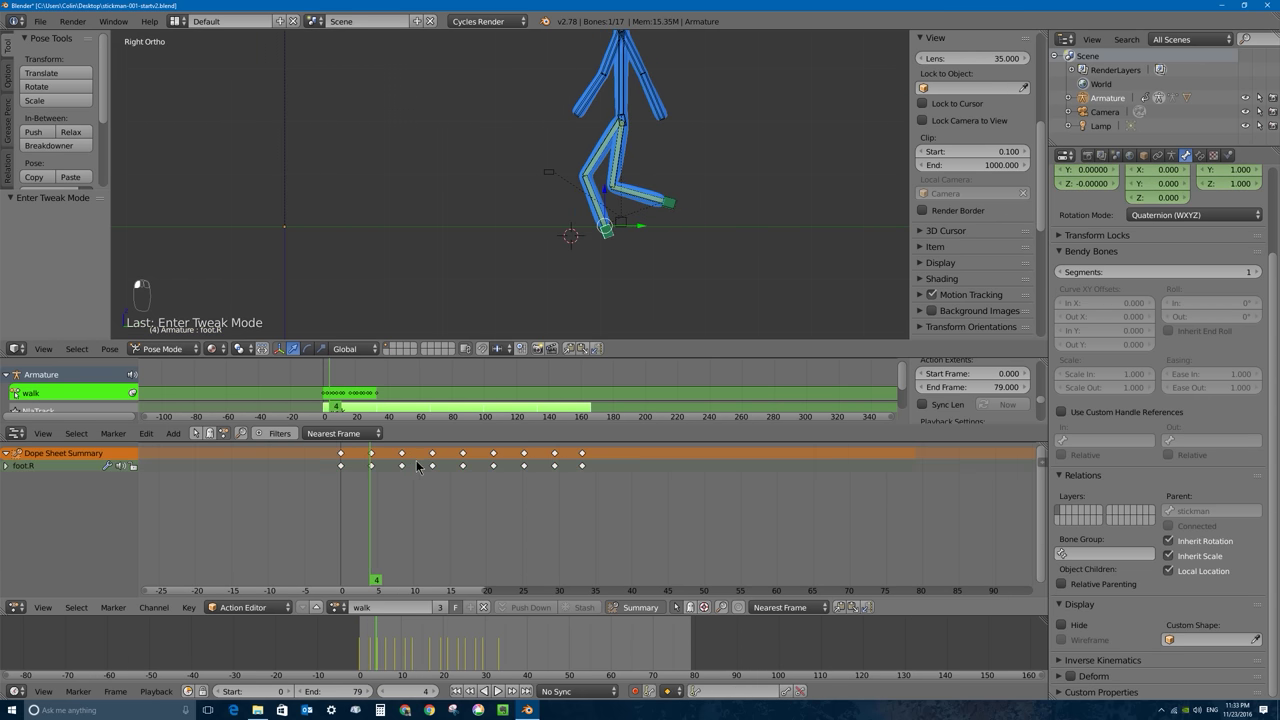
{"action": "left_click_drag", "start_coordinate": [437, 469], "coordinate": [463, 470]}
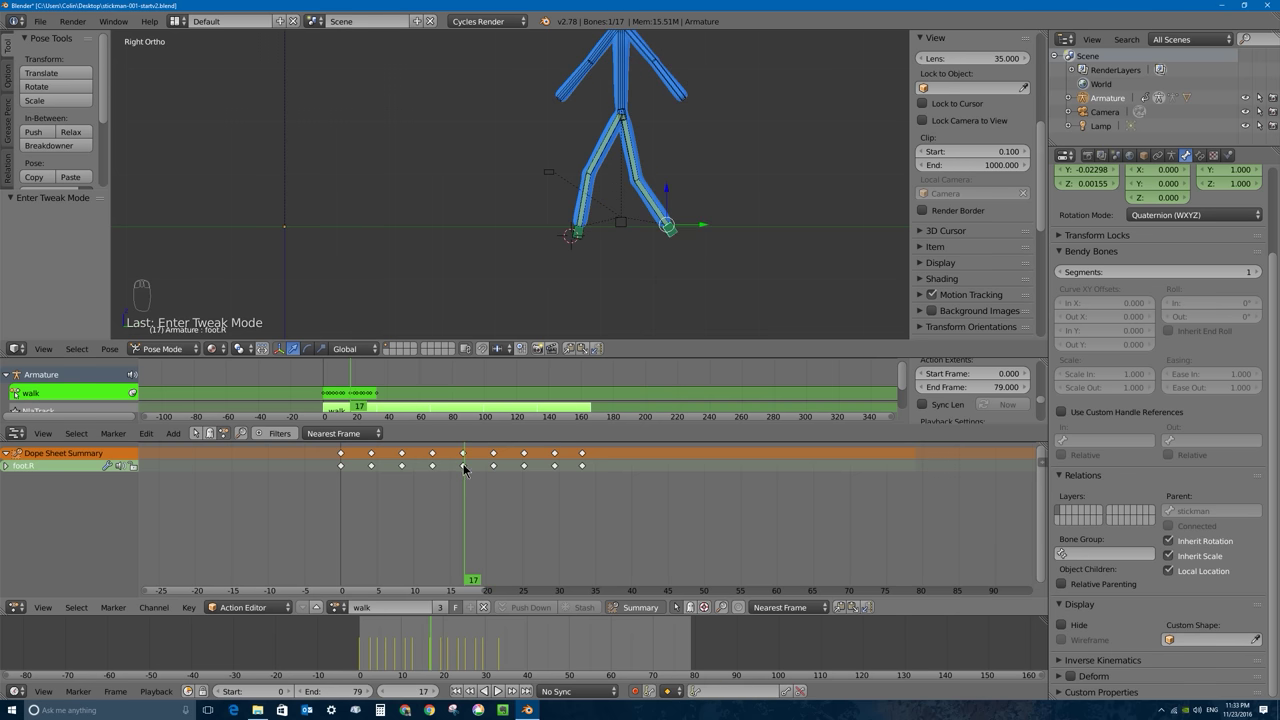
Step: Delete the three foot.R keyframes lying between frames 0 and 17
{"action": "right_click", "coordinate": [401, 466]}
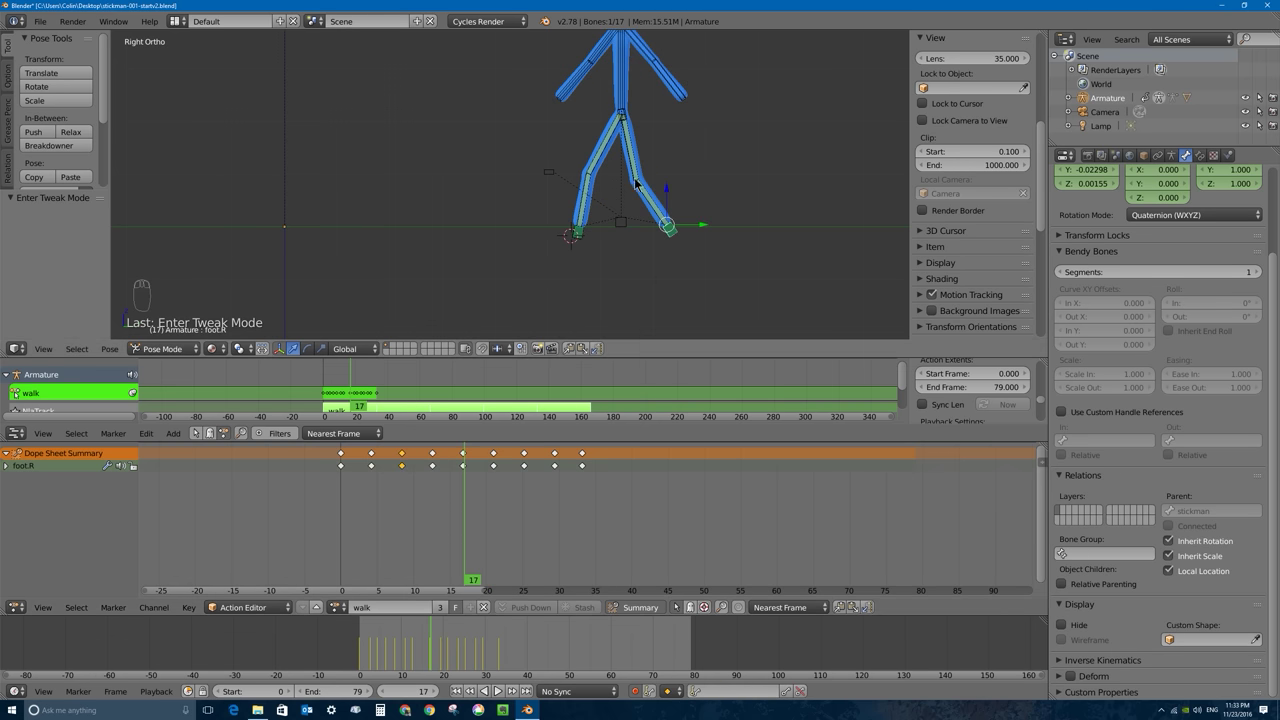
{"action": "left_click_drag", "start_coordinate": [372, 492], "coordinate": [375, 500]}
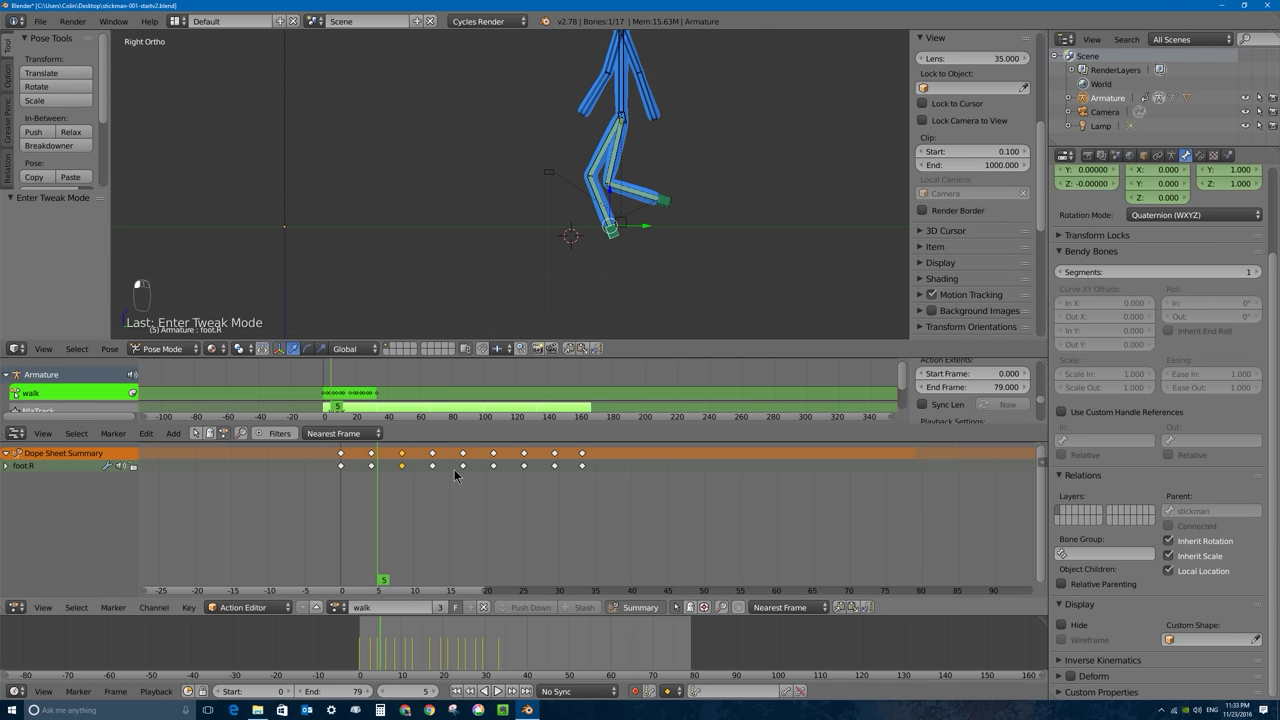
{"action": "left_click_drag", "start_coordinate": [410, 500], "coordinate": [371, 463]}
{"action": "right_click", "coordinate": [371, 465]}
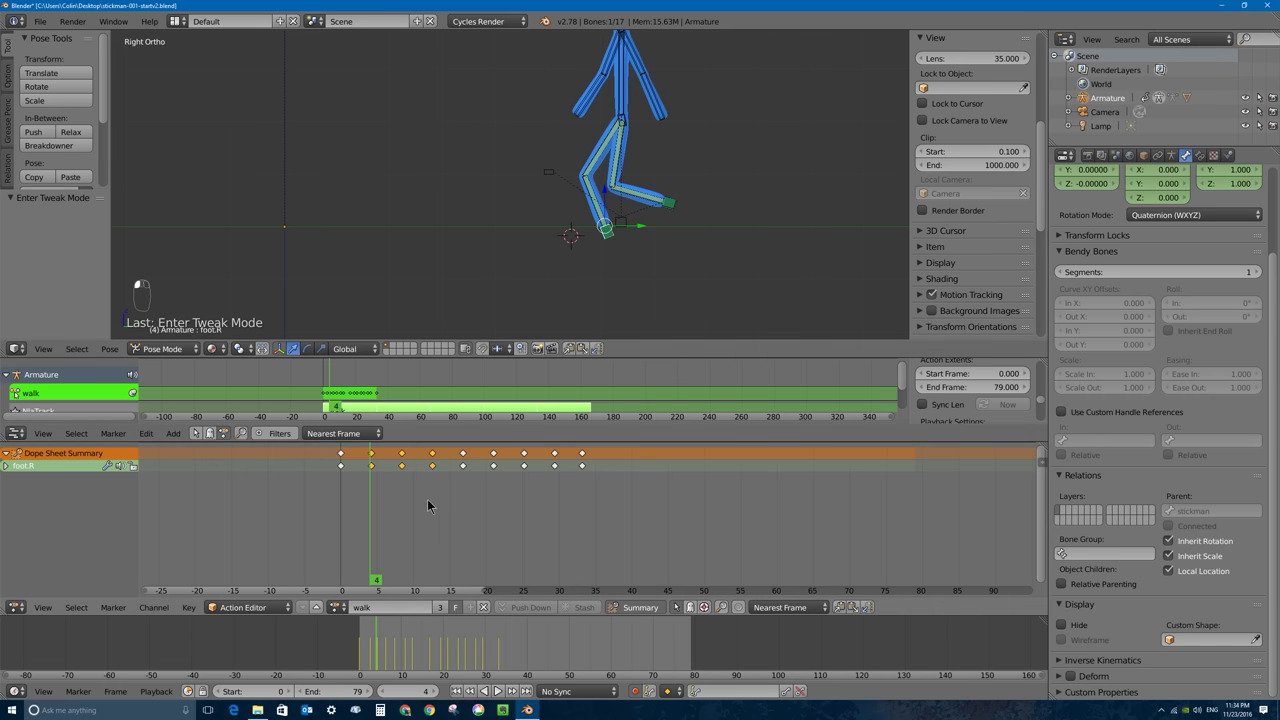
{"action": "key", "text": "x"}
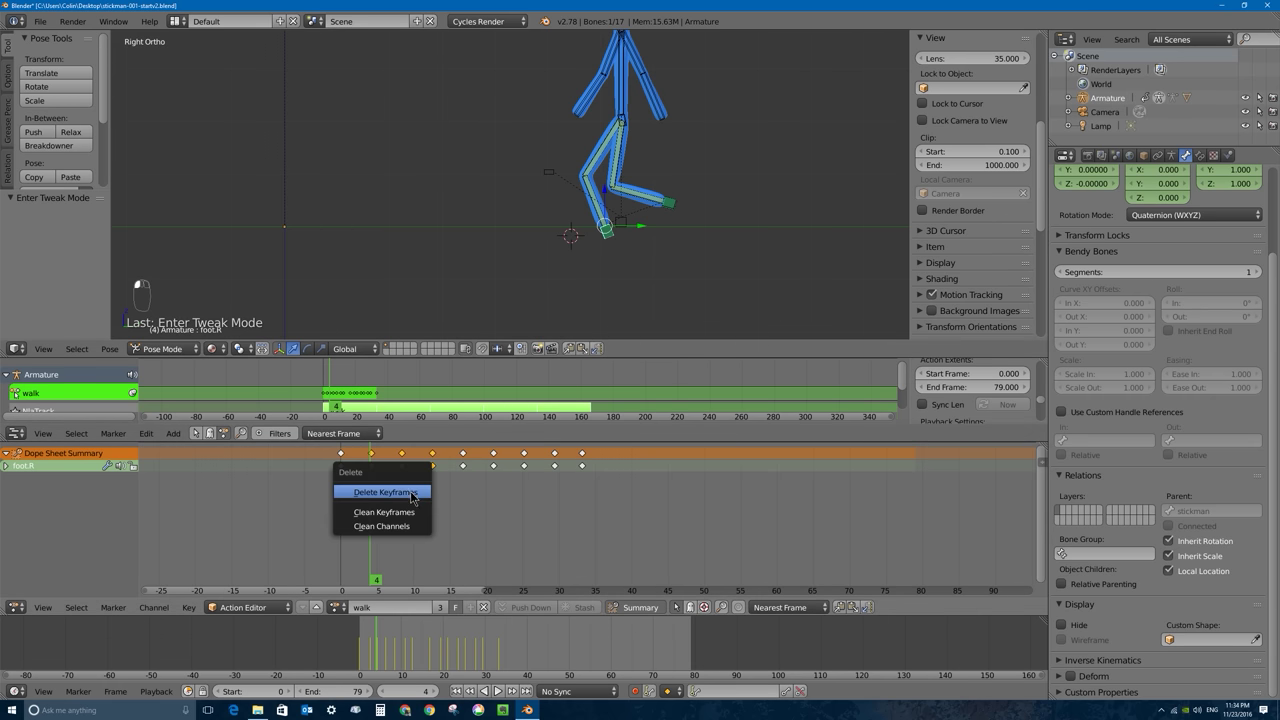
{"action": "left_click", "coordinate": [390, 497]}
Step: Scrub and play the walk action to check how the right foot moves along the ground
{"action": "left_click_drag", "start_coordinate": [368, 476], "coordinate": [517, 474]}
{"action": "key", "text": "alt+a"}
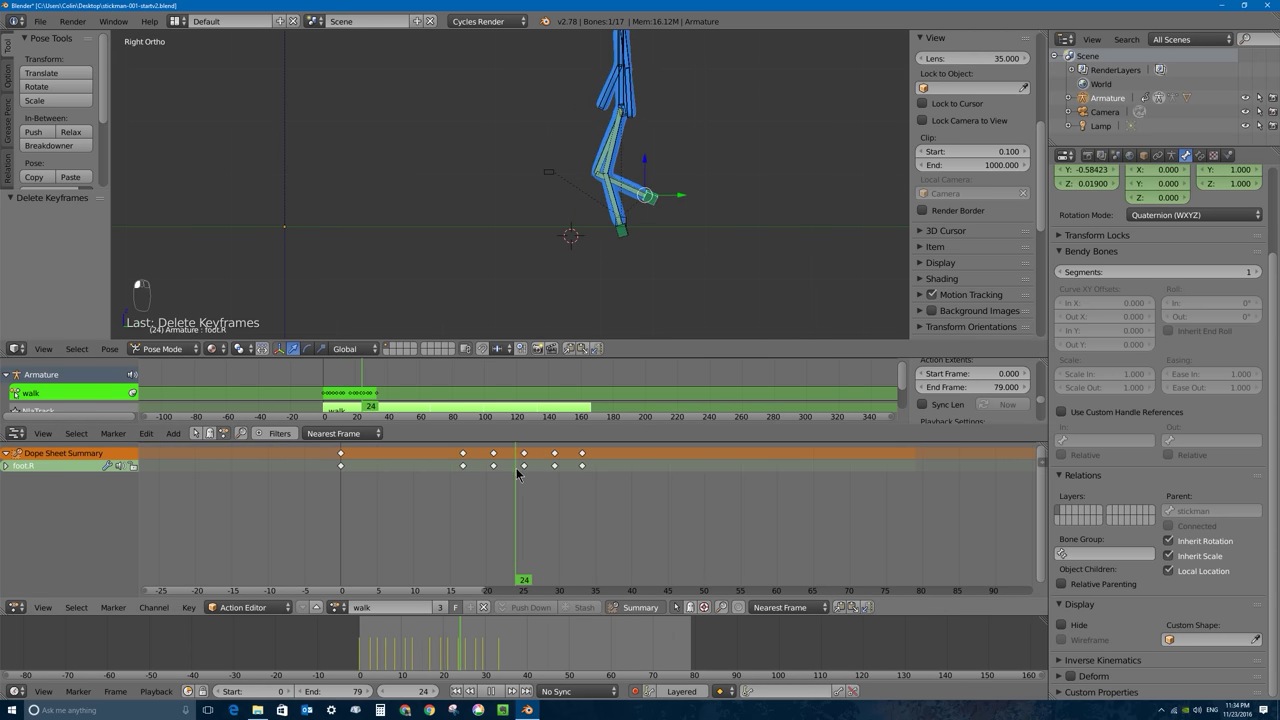
{"action": "key", "text": "alt+a"}
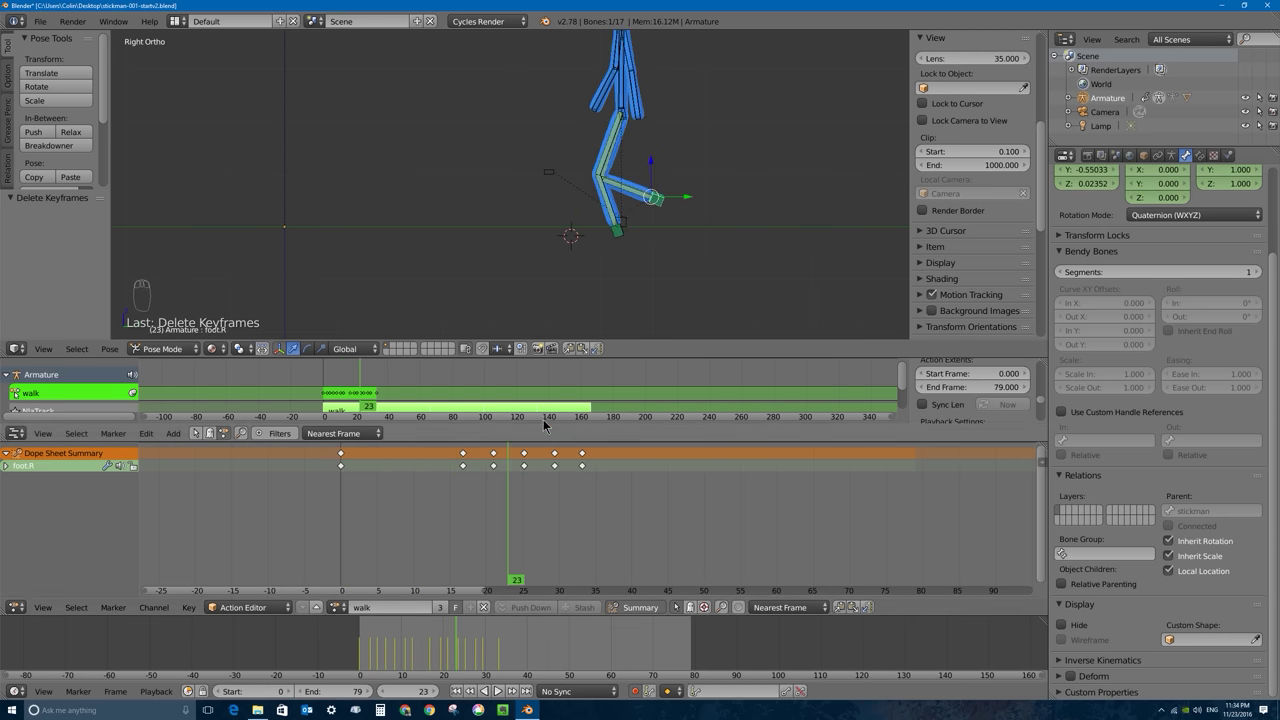
{"action": "mouse_move", "coordinate": [508, 471]}
{"action": "left_mouse_down"}
{"action": "mouse_move", "coordinate": [576, 480]}
{"action": "mouse_move", "coordinate": [449, 471]}
{"action": "mouse_move", "coordinate": [577, 455]}
{"action": "mouse_move", "coordinate": [489, 452]}
{"action": "mouse_move", "coordinate": [543, 590]}
{"action": "mouse_move", "coordinate": [502, 593]}
{"action": "mouse_move", "coordinate": [551, 590]}
{"action": "mouse_move", "coordinate": [362, 590]}
{"action": "left_mouse_up"}
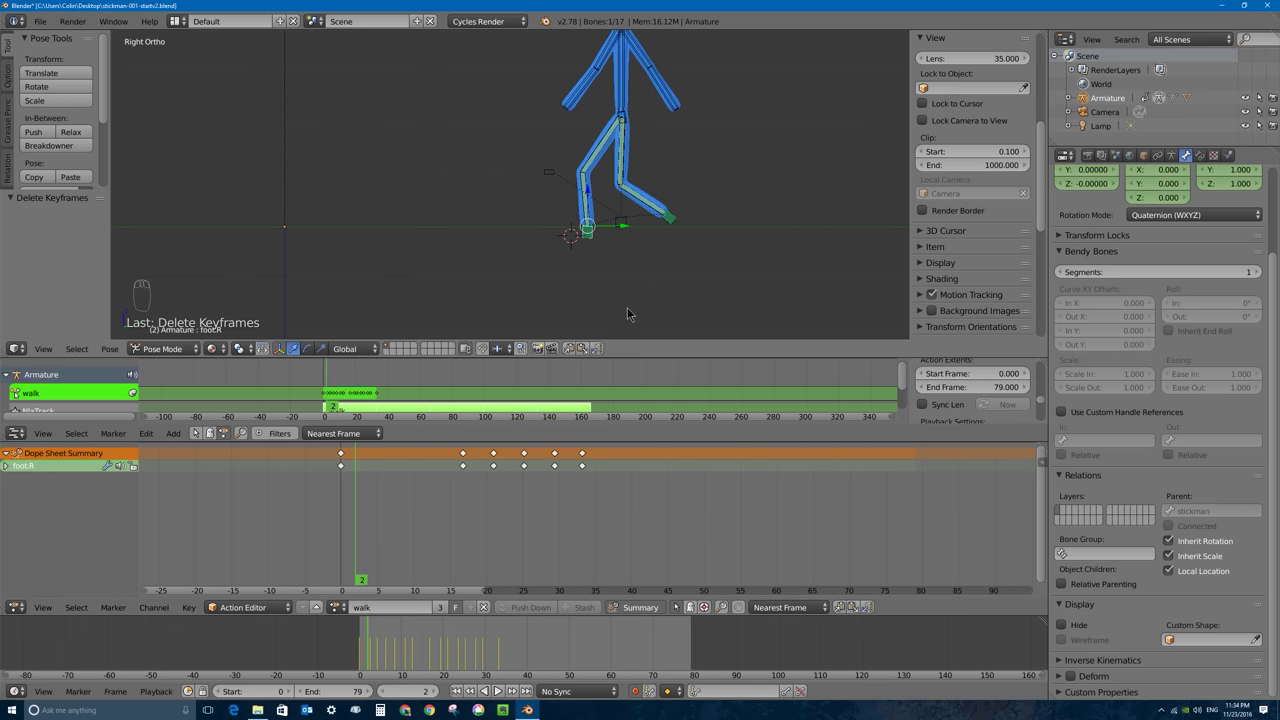
Step: Delete the three foot.L keyframes between frames 17 and 33, and play the action to check both feet
{"action": "right_click", "coordinate": [657, 213]}
{"action": "left_click_drag", "start_coordinate": [378, 502], "coordinate": [472, 480]}
{"action": "right_click", "coordinate": [528, 465]}
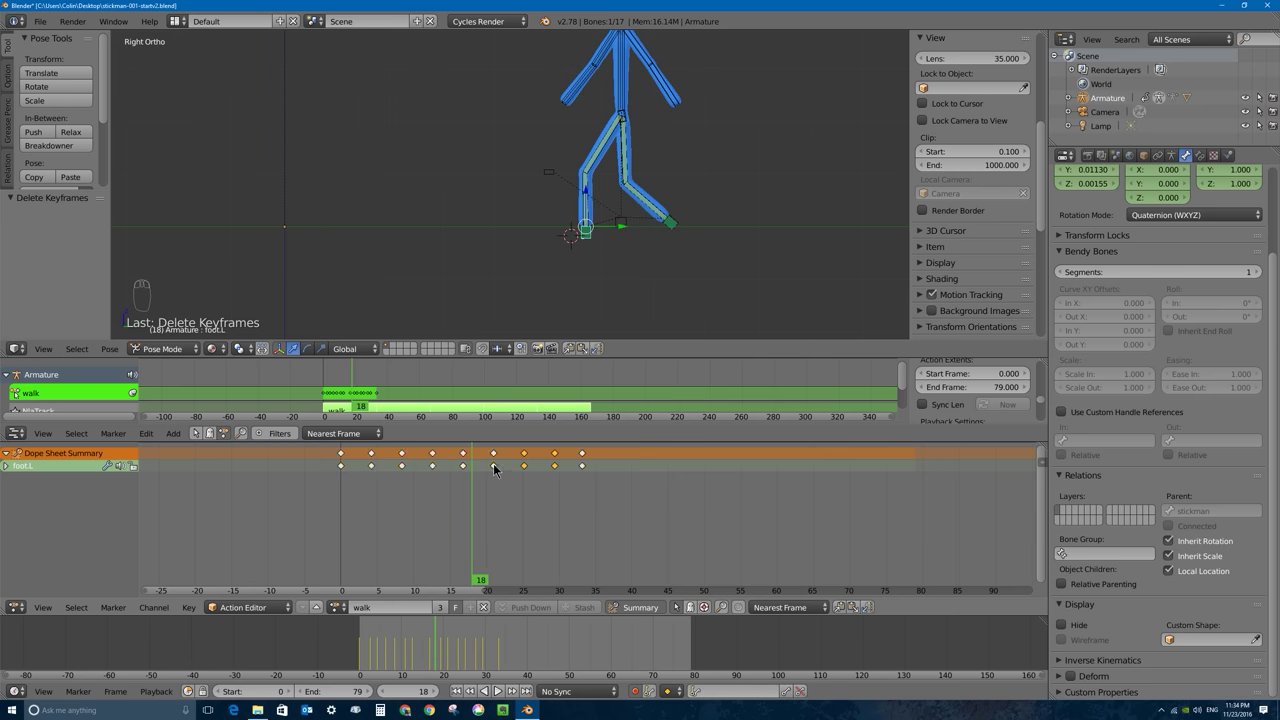
{"action": "key", "text": "x"}
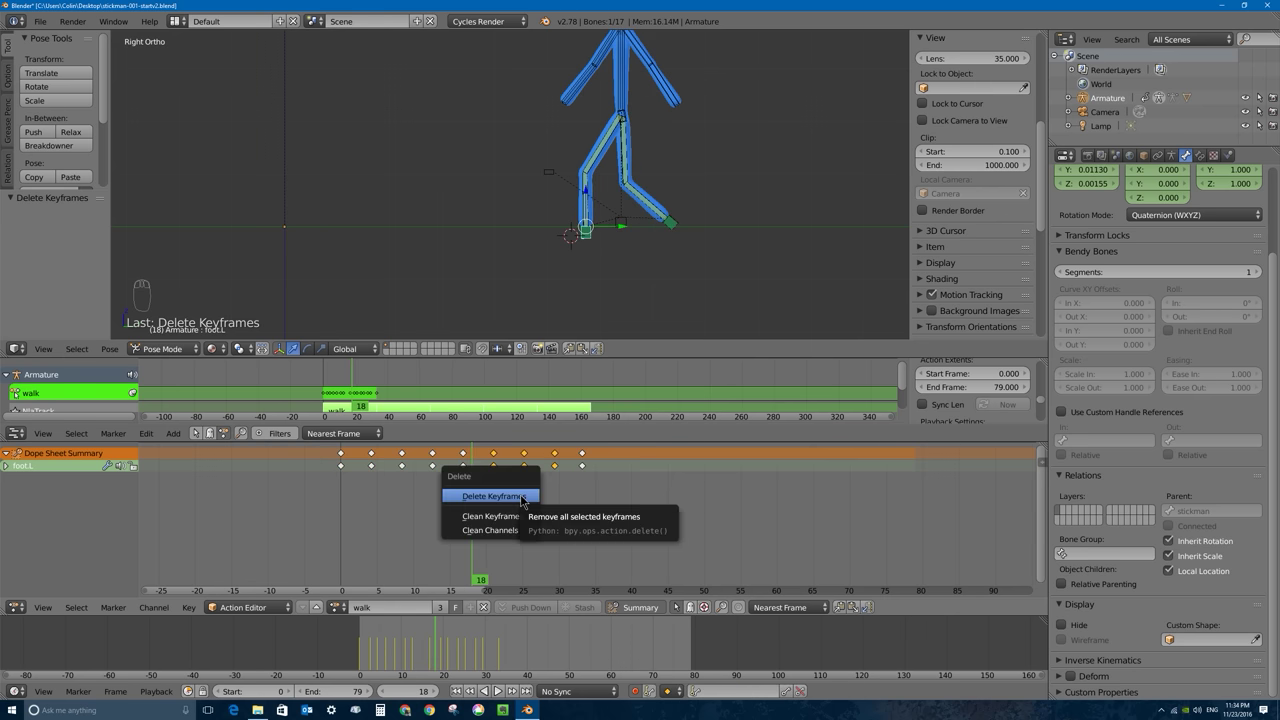
{"action": "left_click", "coordinate": [500, 491]}
{"action": "left_click_drag", "start_coordinate": [523, 503], "coordinate": [233, 483]}
{"action": "key", "text": "alt+a"}
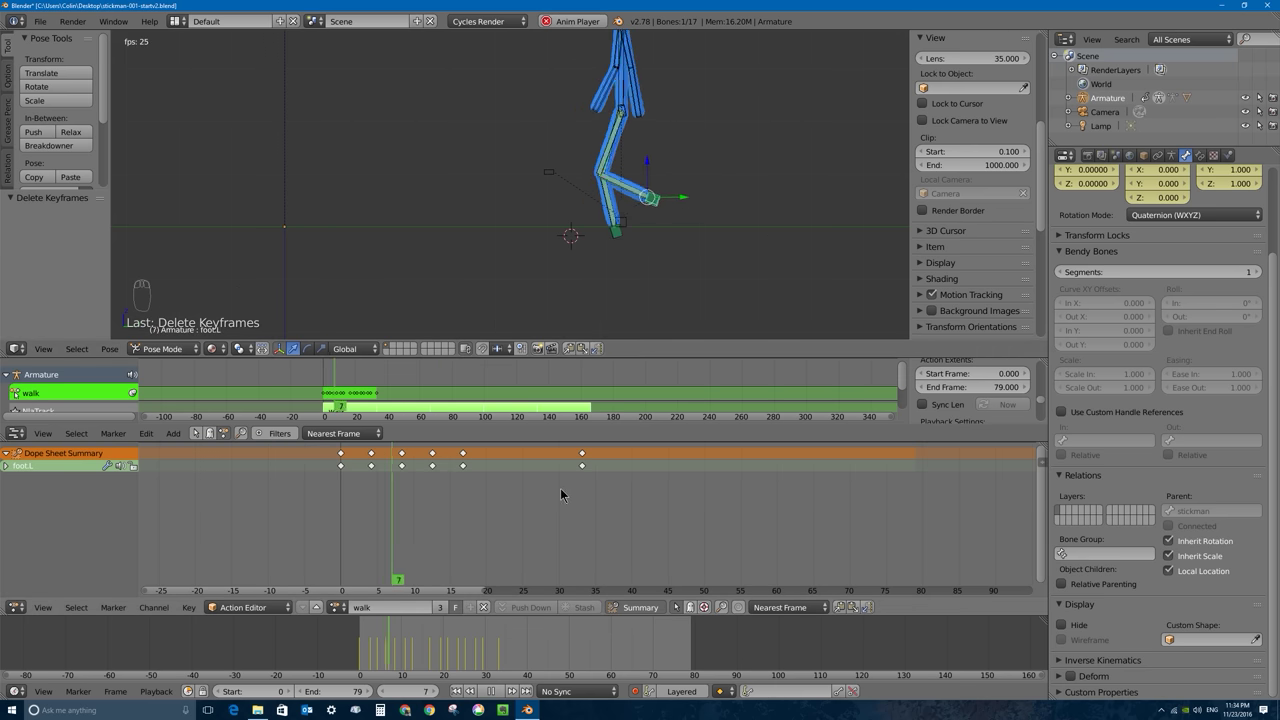
Step: Show all bones' channels again, and exit the walk strip's tweak mode to return to ArmatureAction
{"action": "left_click", "coordinate": [676, 607]}
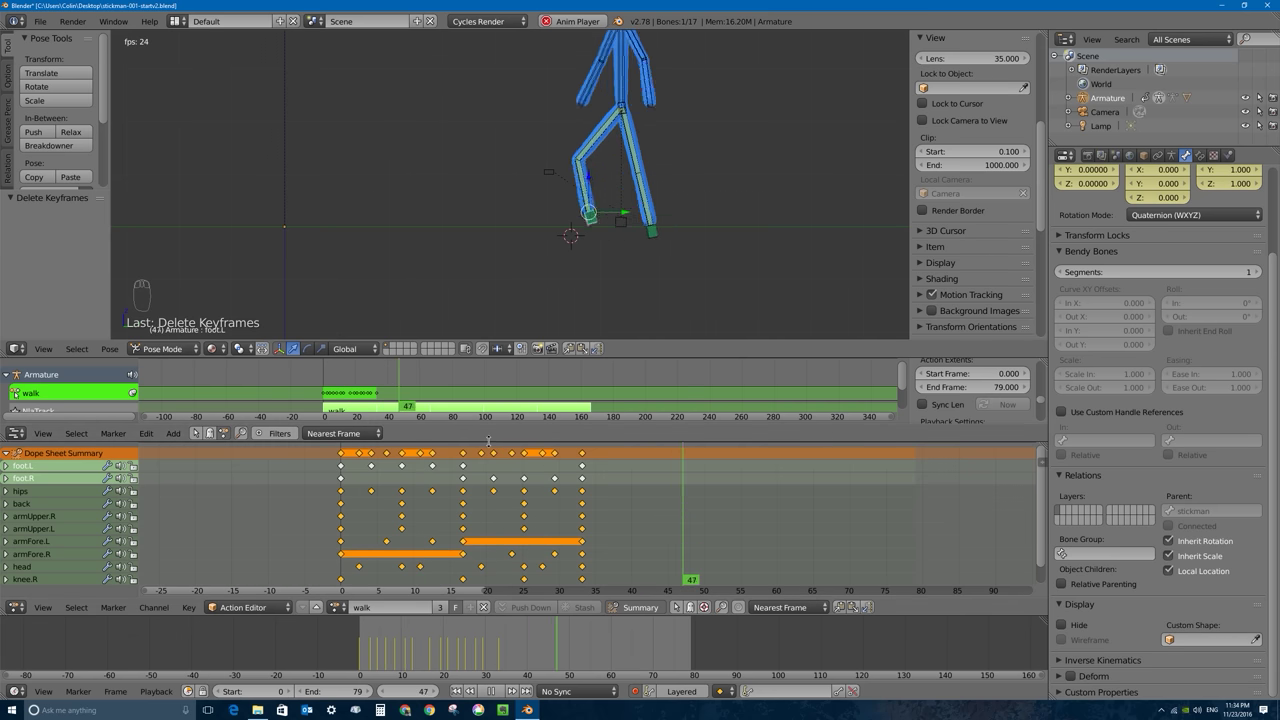
{"action": "left_click_drag", "start_coordinate": [488, 426], "coordinate": [475, 484]}
{"action": "key", "text": "Tab"}
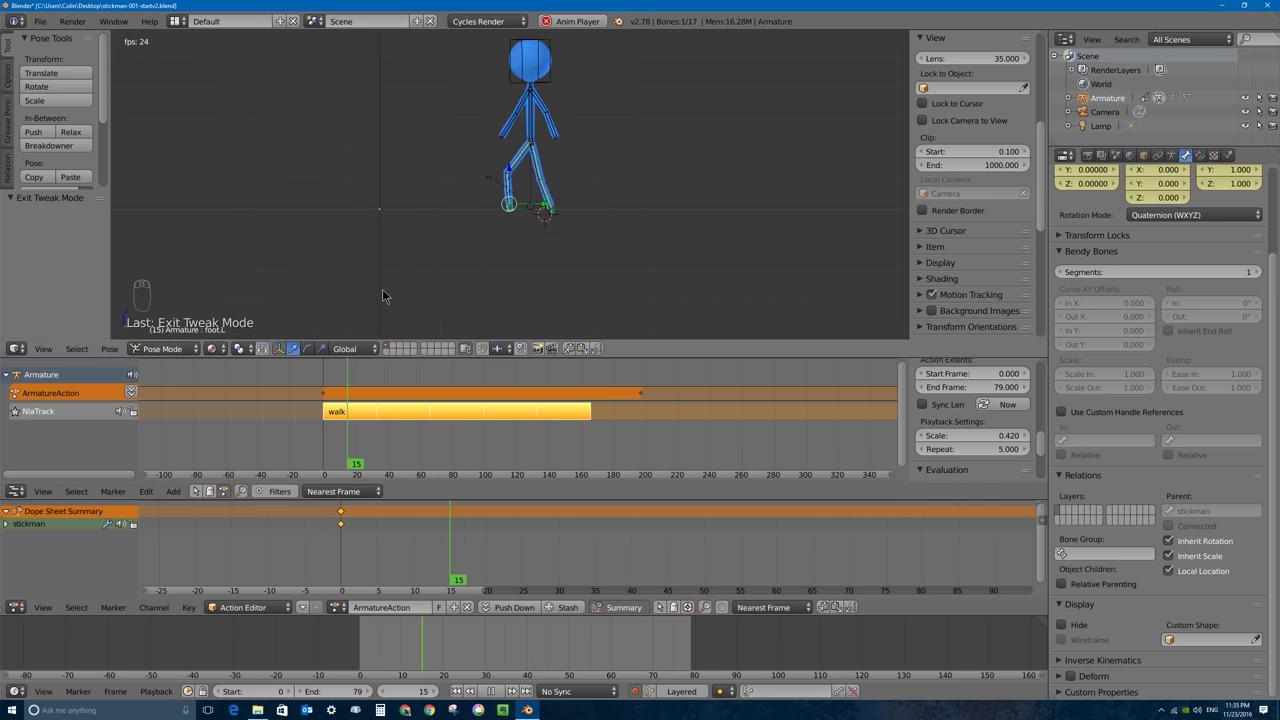
{"action": "key", "text": "Escape"}
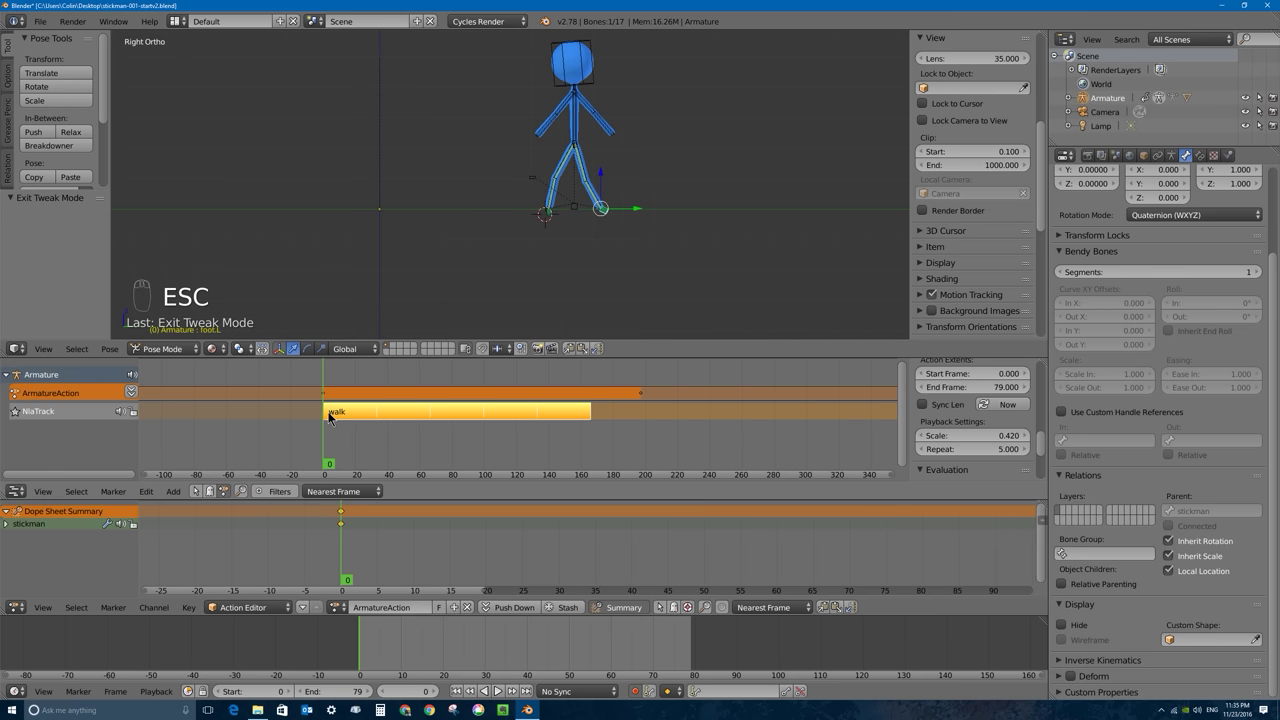
{"action": "scroll", "coordinate": [355, 520], "scroll_direction": "up", "scroll_amount": 1, "text": "ctrl"}
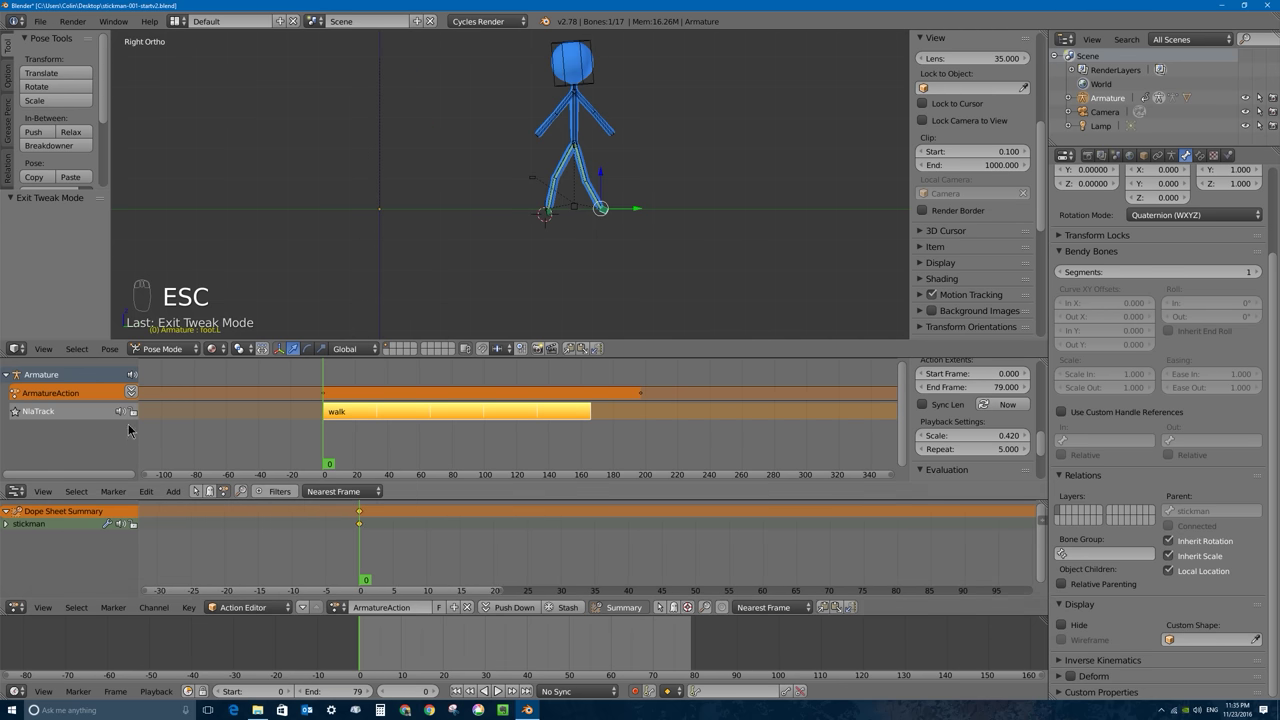
{"action": "left_click", "coordinate": [80, 396]}
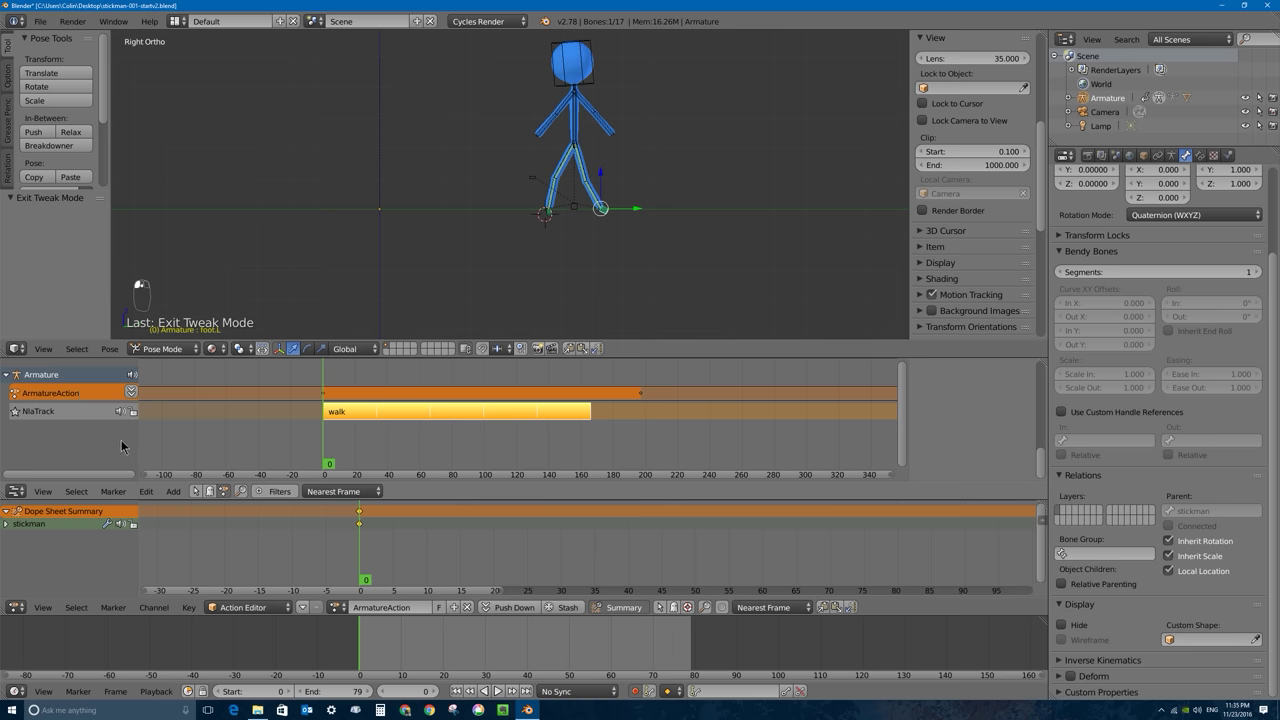
Step: Delete all of ArmatureAction's keyframes in the Action Editor
{"action": "scroll", "coordinate": [525, 536], "scroll_direction": "down", "scroll_amount": 2}
{"action": "key", "text": "a"}
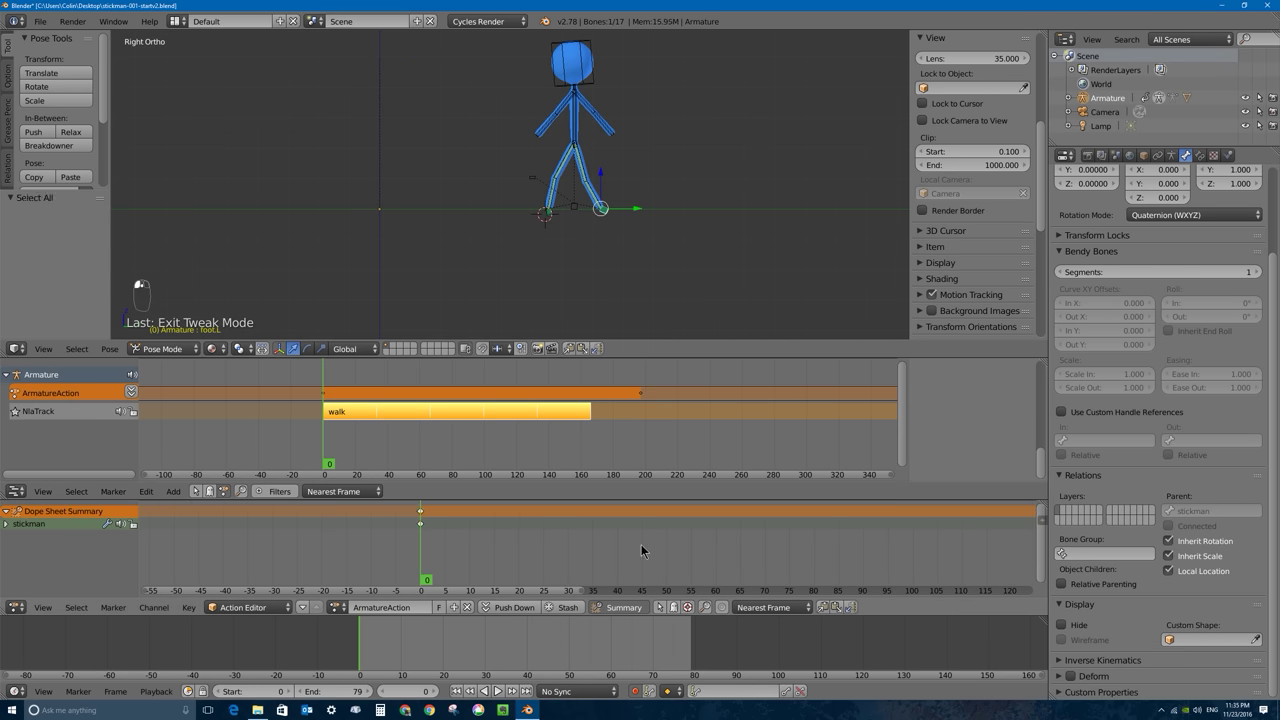
{"action": "key", "text": "a"}
{"action": "key", "text": "a"}
{"action": "key", "text": "a"}
{"action": "key", "text": "x"}
{"action": "left_click", "coordinate": [550, 545]}
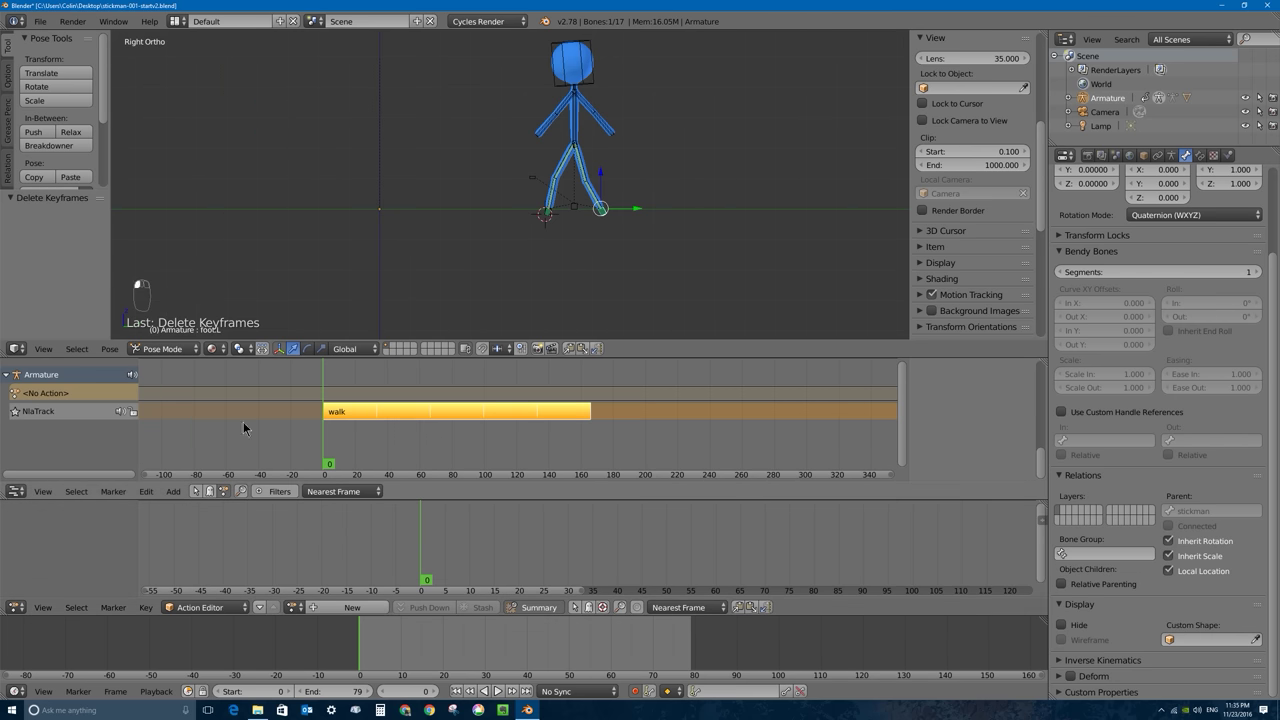
Step: Snap the 3D cursor to the scene's center and fit the whole scene in the 3D view
{"action": "scroll", "coordinate": [500, 200], "scroll_direction": "down", "scroll_amount": 2}
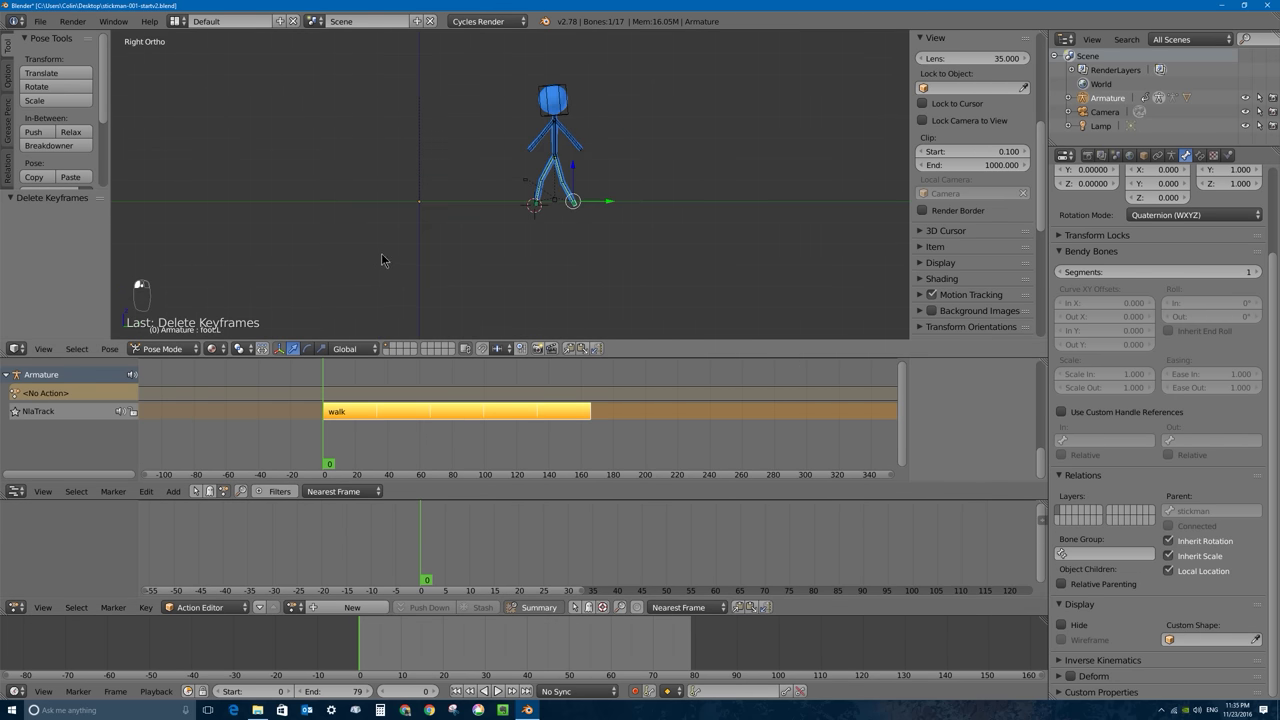
{"action": "middle_click_drag", "start_coordinate": [457, 191], "coordinate": [458, 224]}
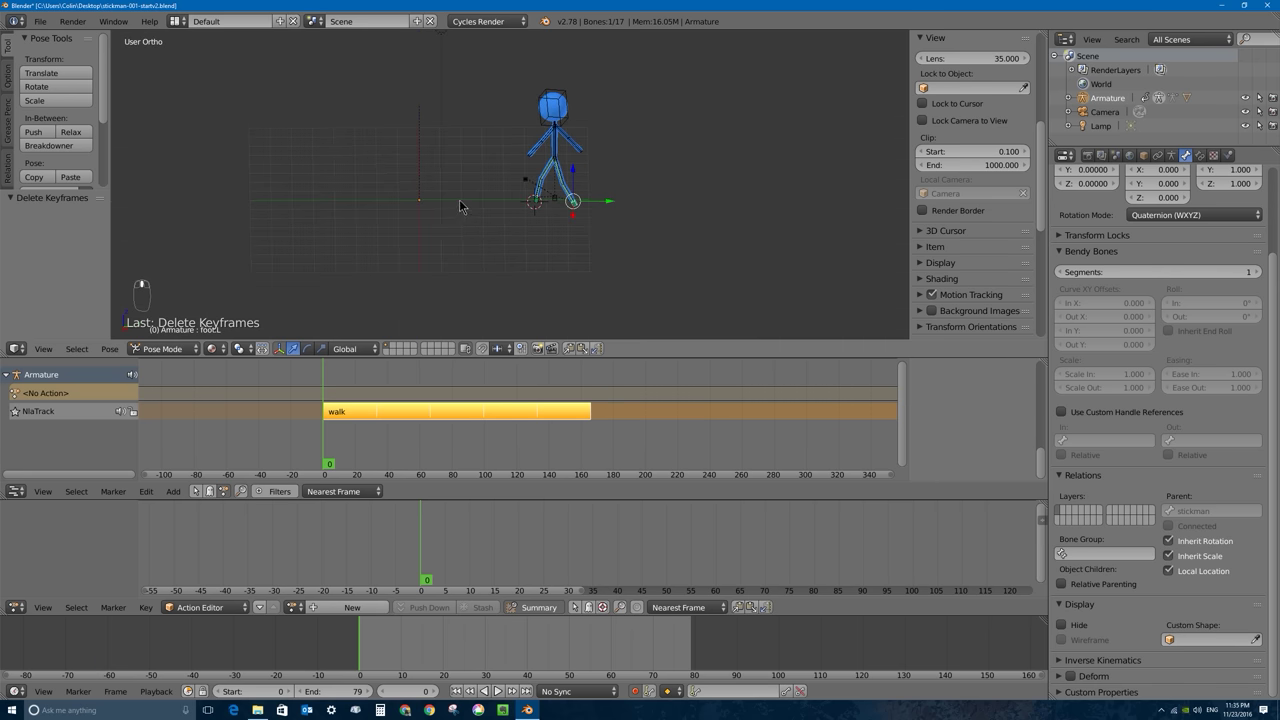
{"action": "key", "text": "shift+s"}
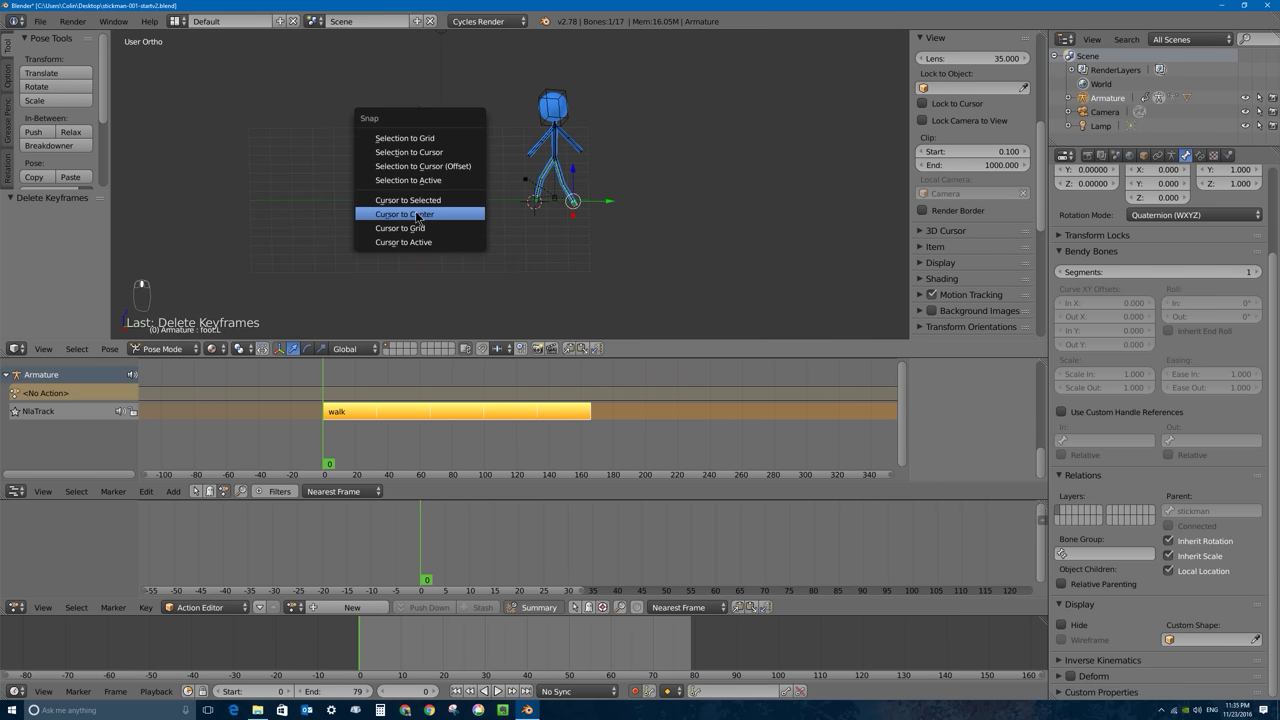
{"action": "left_click", "coordinate": [428, 216]}
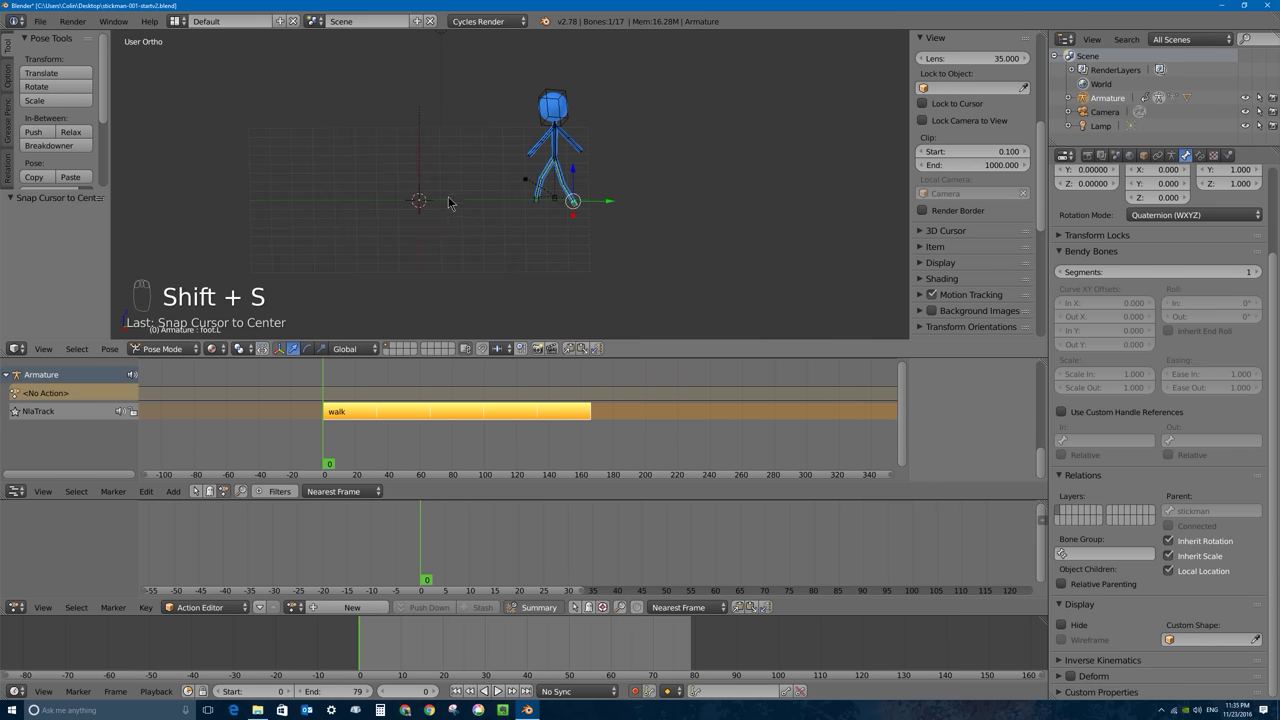
{"action": "key", "text": "shift+c"}
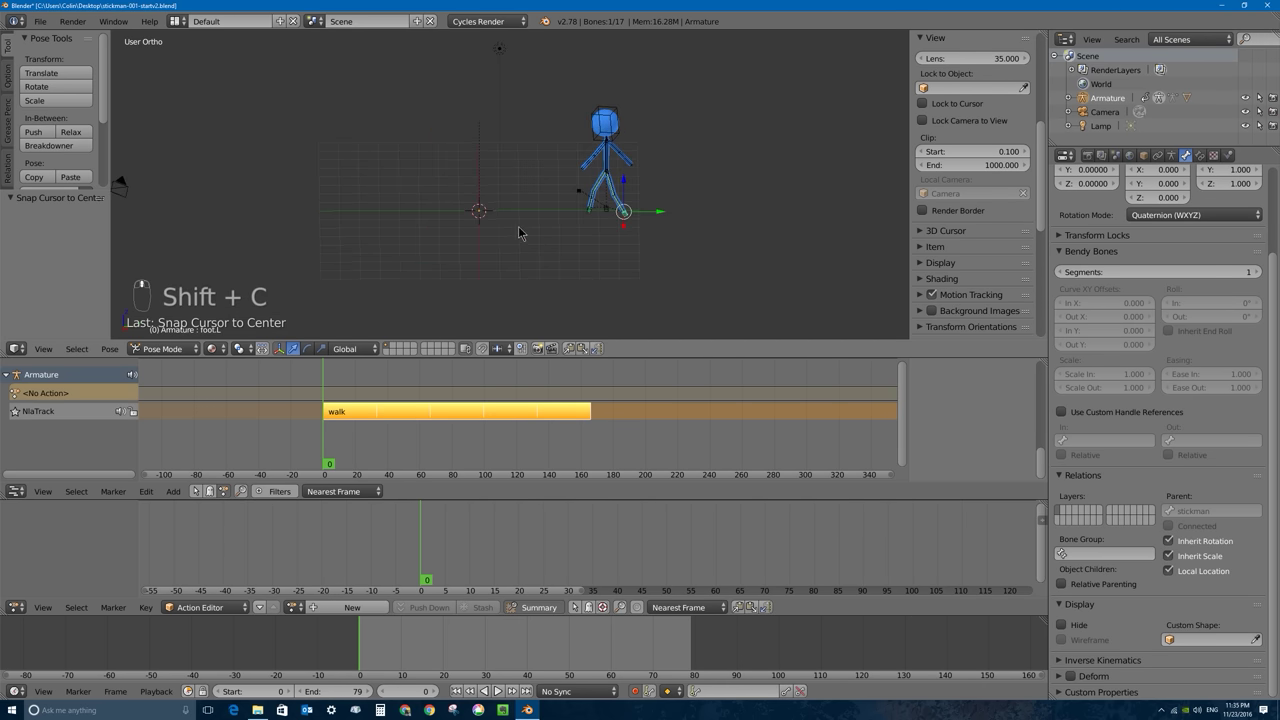
Step: Add a Path curve at the 3D cursor
{"action": "key", "text": "shift+a"}
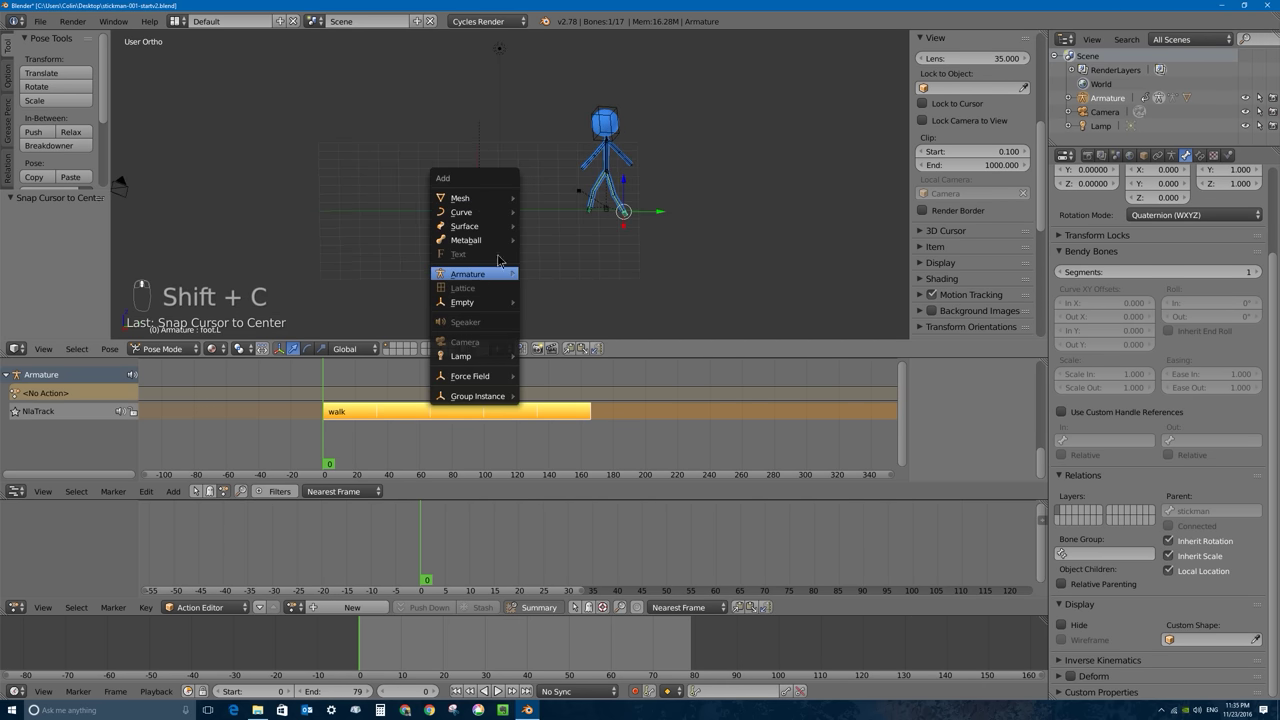
{"action": "mouse_move", "coordinate": [492, 247]}
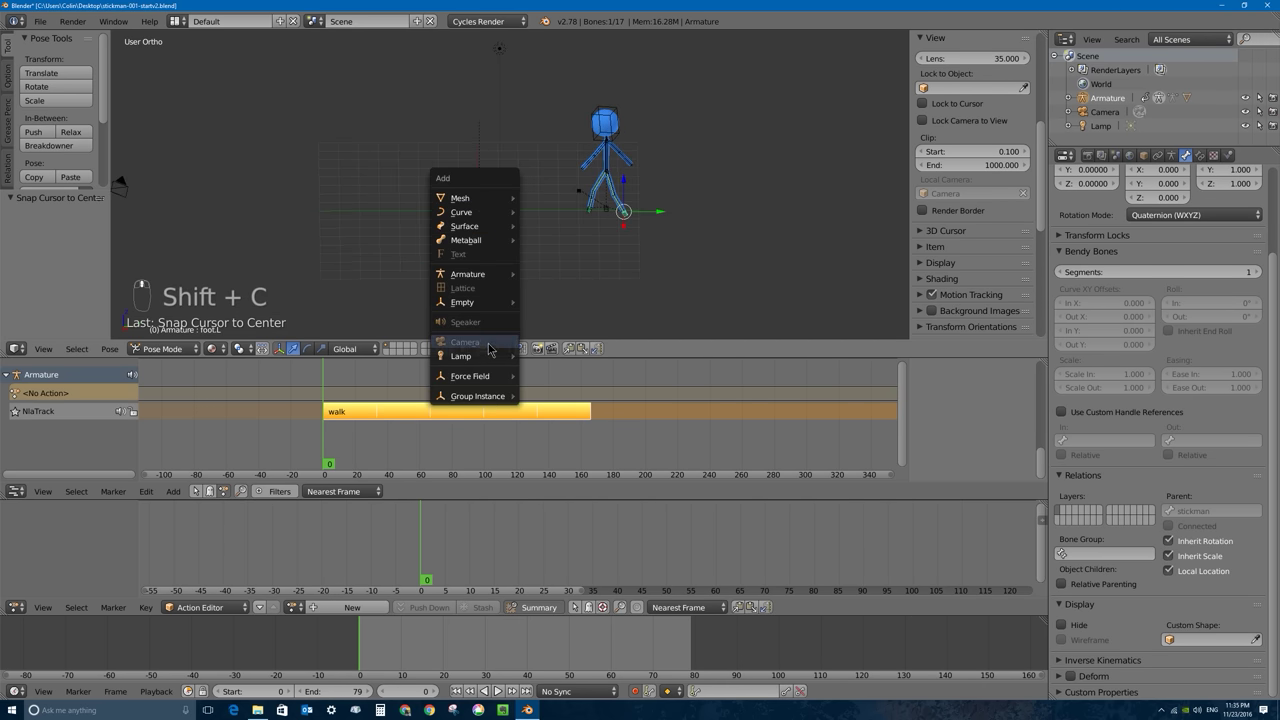
{"action": "mouse_move", "coordinate": [478, 214]}
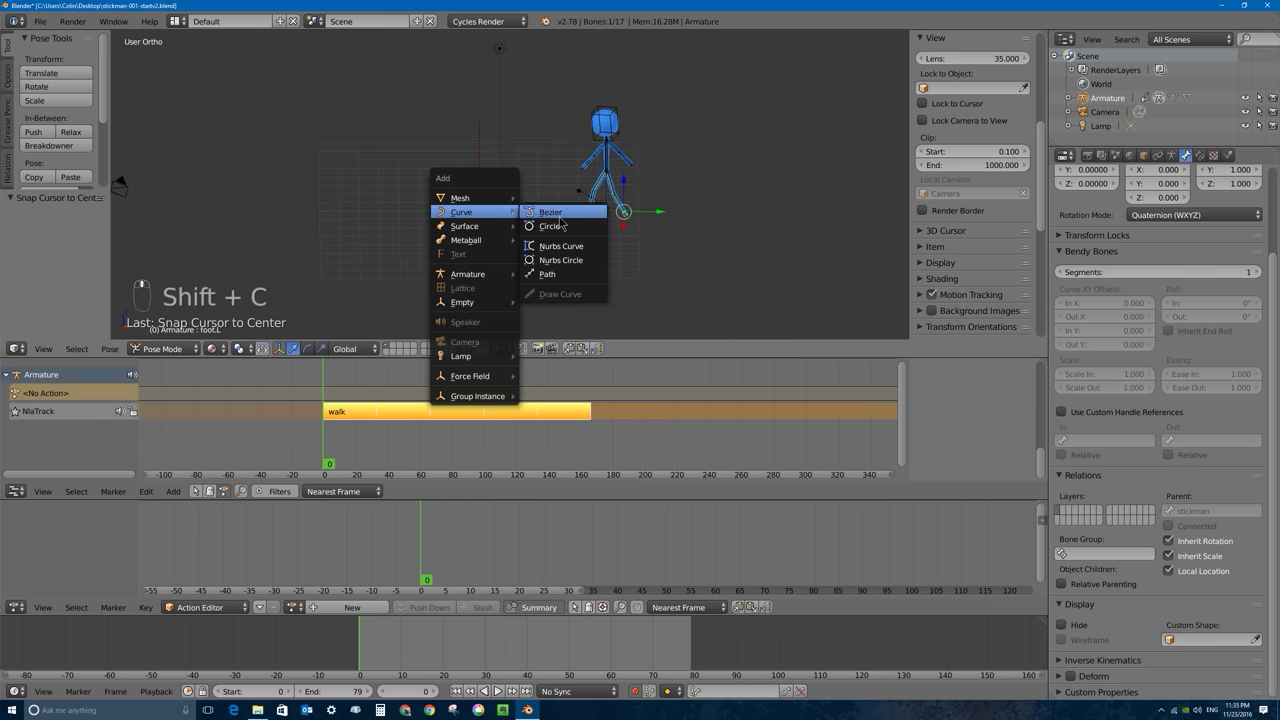
{"action": "left_click", "coordinate": [565, 280]}
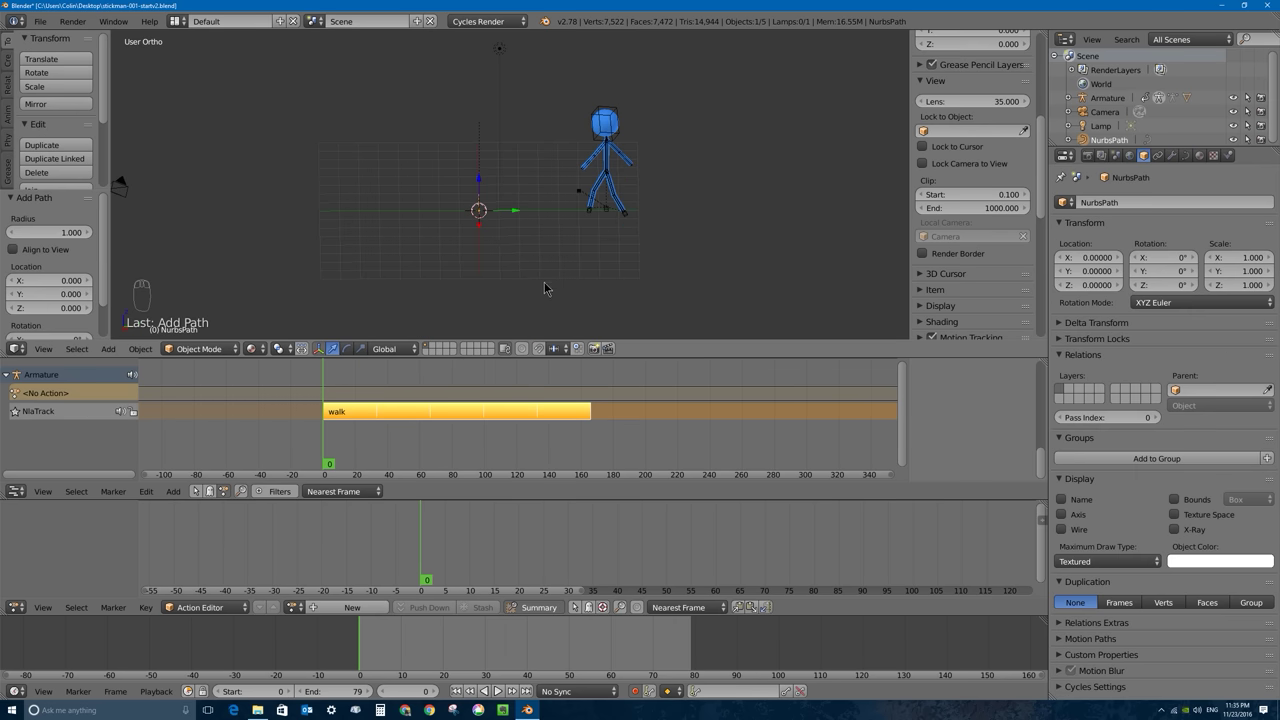
Step: Examine the new path's direction markers in Edit Mode, and return to Object Mode
{"action": "scroll", "coordinate": [498, 222], "scroll_direction": "up", "scroll_amount": 2}
{"action": "middle_click_drag", "start_coordinate": [515, 232], "coordinate": [485, 245]}
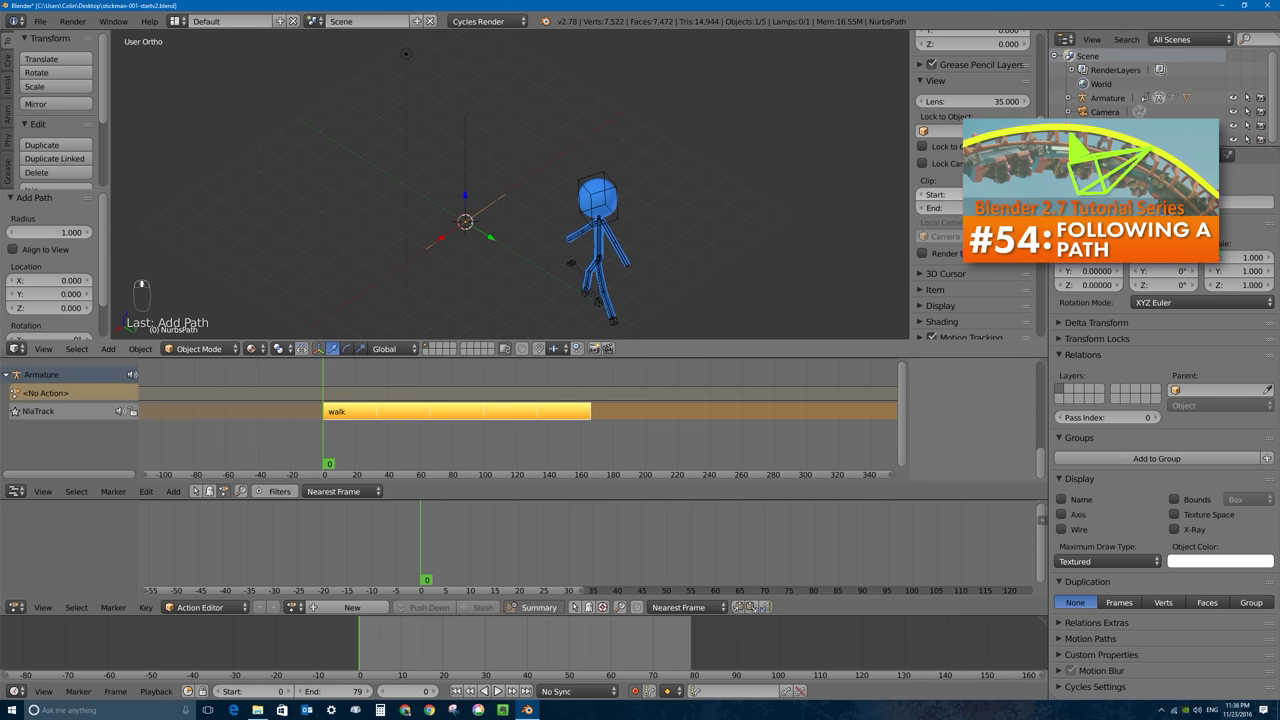
{"action": "scroll", "coordinate": [477, 233], "scroll_direction": "up", "scroll_amount": 8}
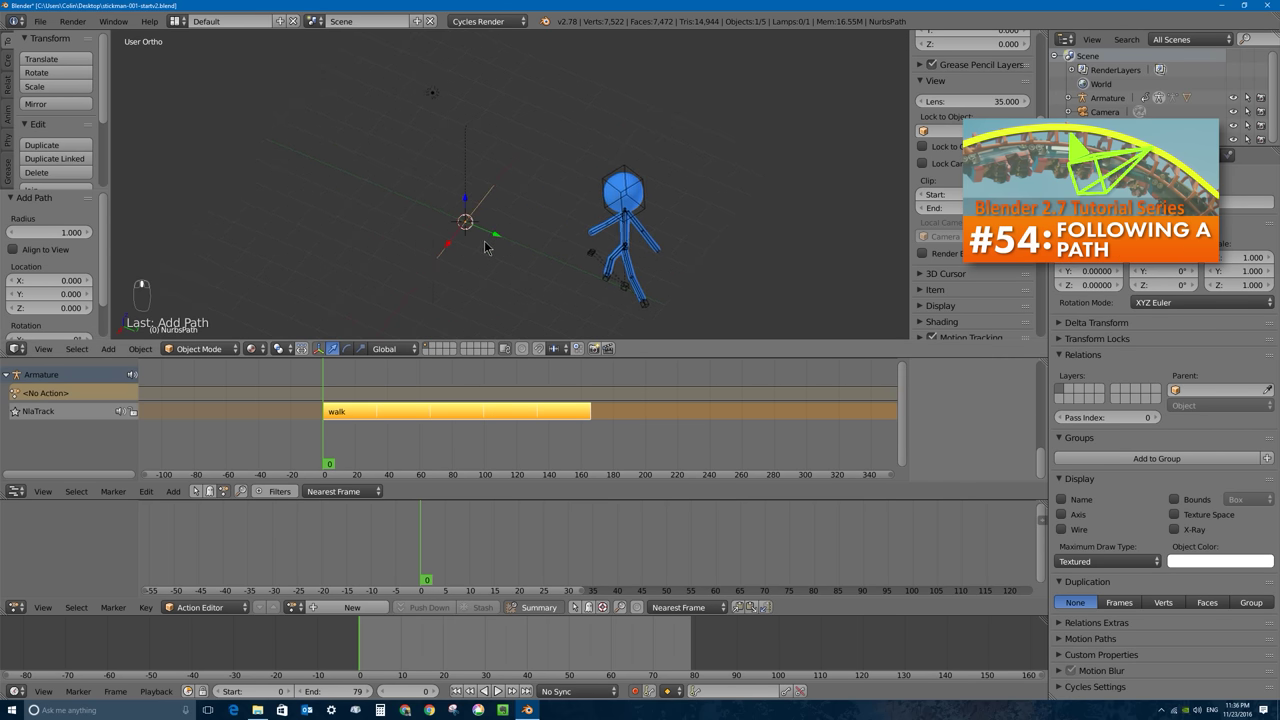
{"action": "key", "text": "KP_Decimal"}
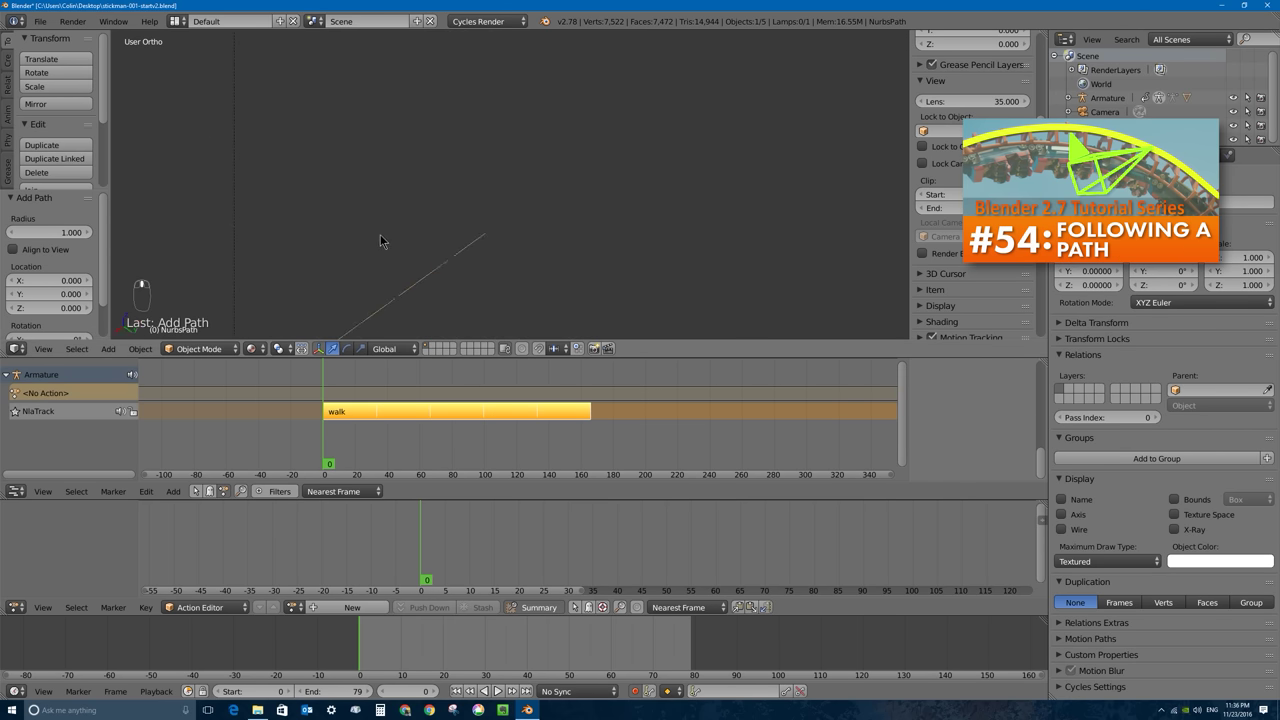
{"action": "key", "text": "Tab"}
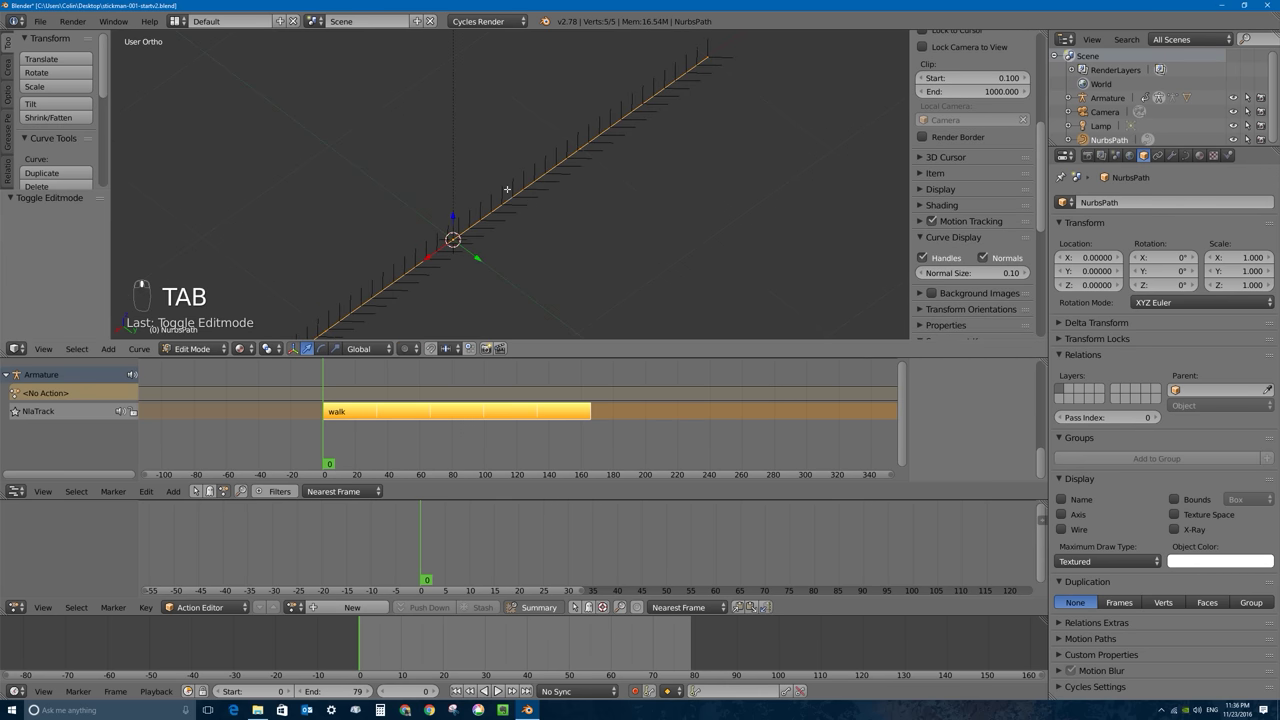
{"action": "scroll", "coordinate": [547, 152], "scroll_direction": "up", "scroll_amount": 2}
{"action": "scroll", "coordinate": [490, 256], "scroll_direction": "down", "scroll_amount": 4}
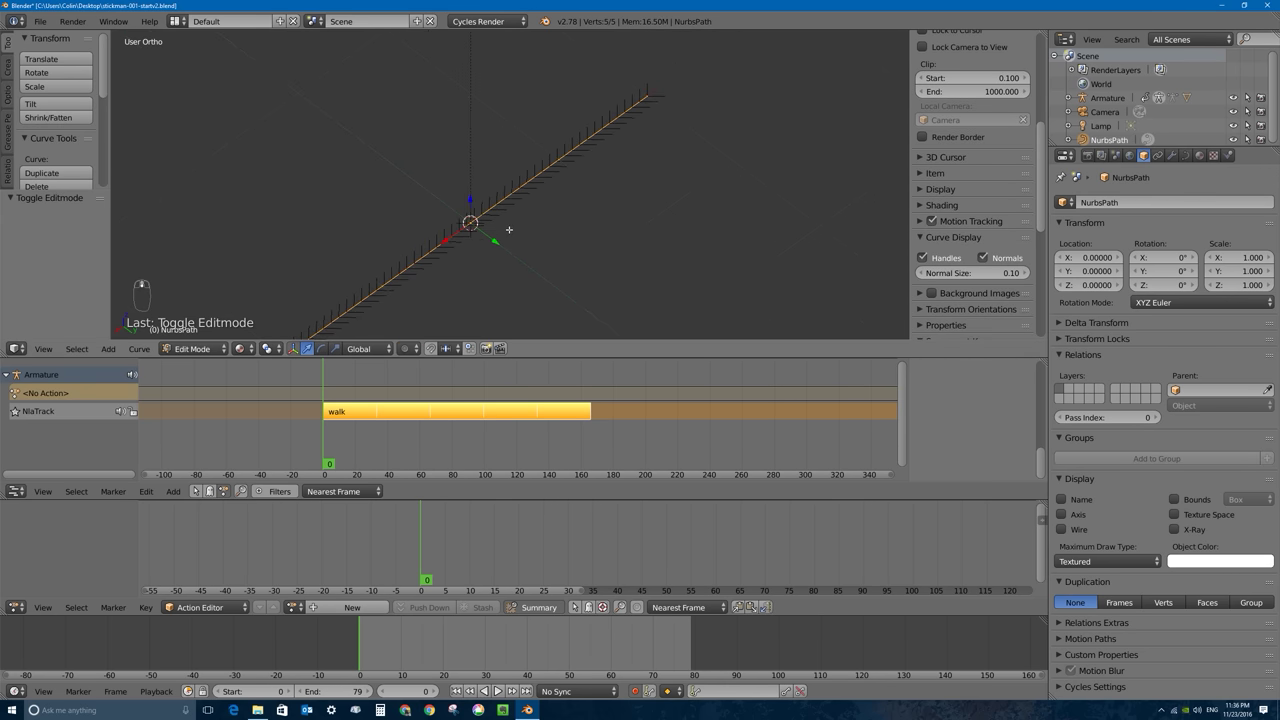
{"action": "key", "text": "Tab"}
Step: Scale the path up by about 4.14 and rotate it 90° around the global Z axis
{"action": "key", "text": "s"}
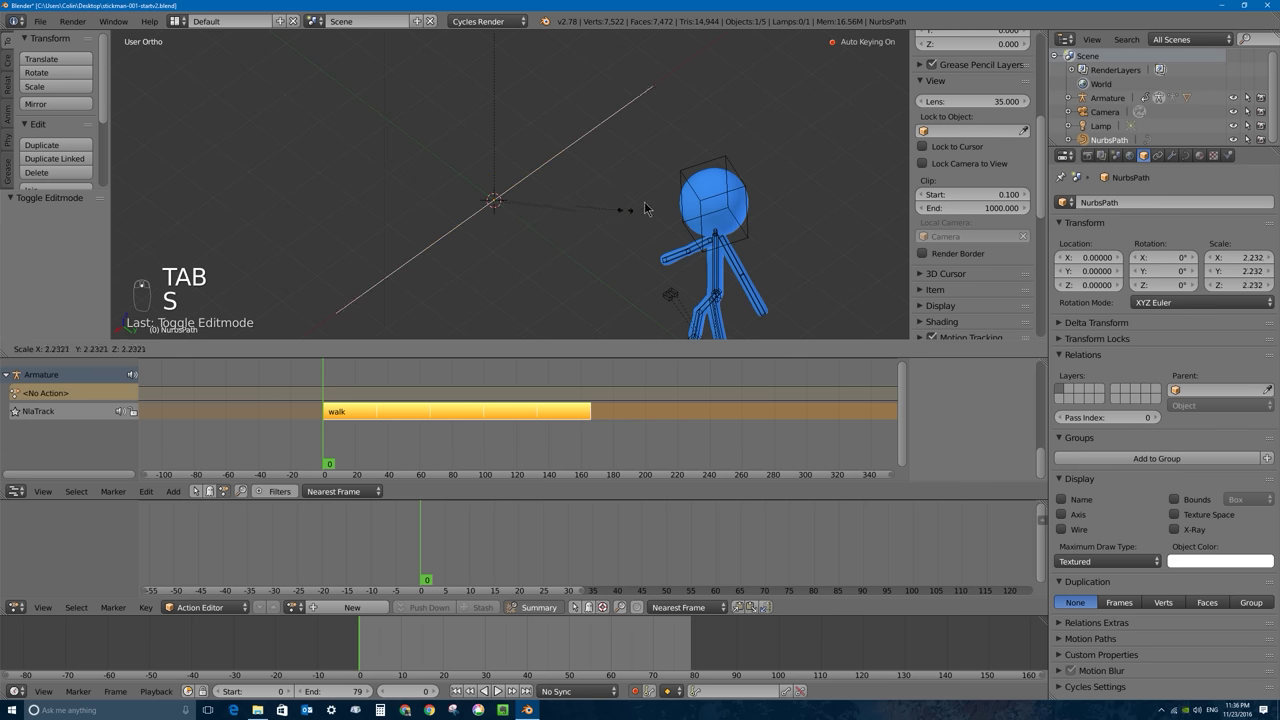
{"action": "left_click", "coordinate": [625, 206]}
{"action": "scroll", "coordinate": [556, 237], "scroll_direction": "down", "scroll_amount": 2}
{"action": "middle_click_drag", "start_coordinate": [556, 237], "coordinate": [602, 241]}
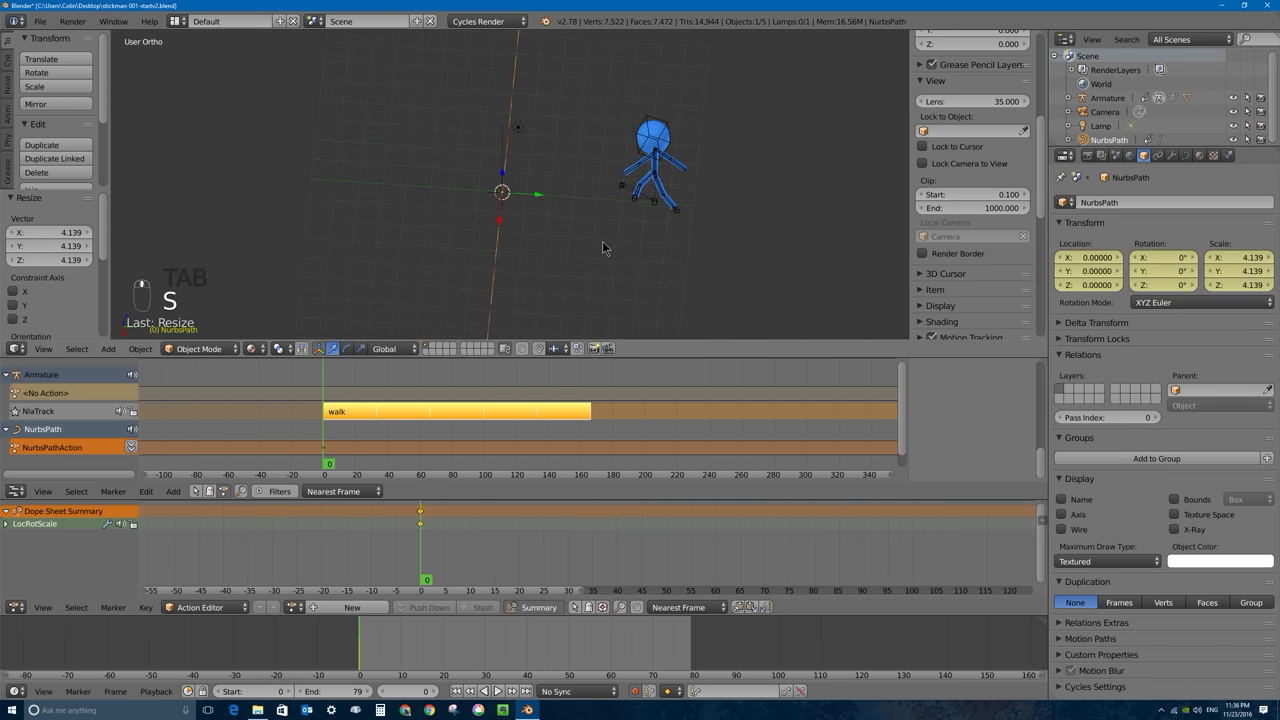
{"action": "key", "text": "r"}
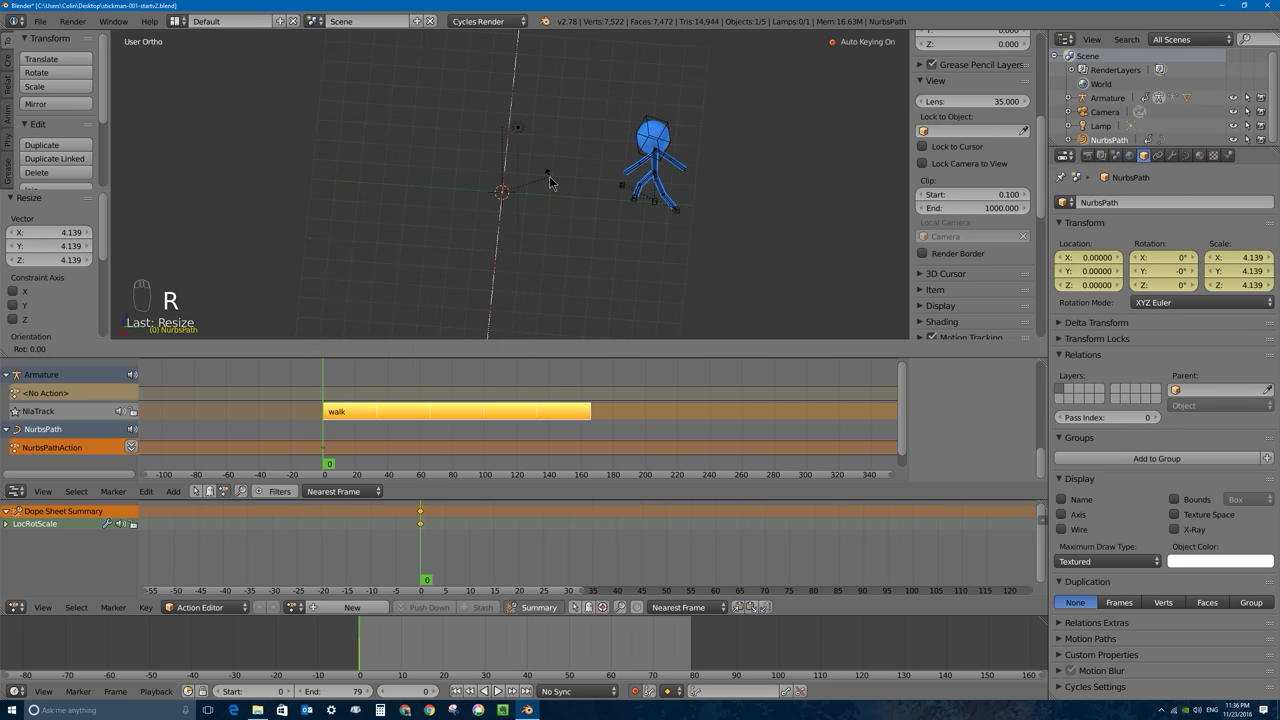
{"action": "key", "text": "z"}
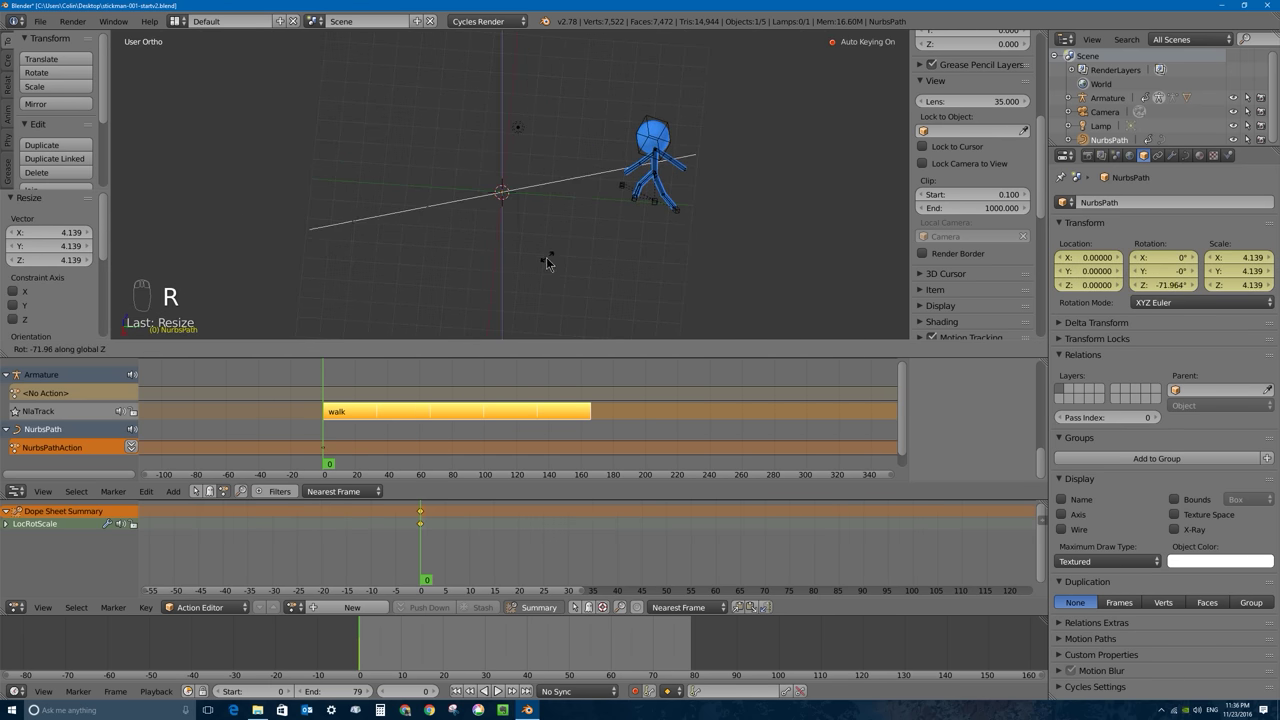
{"action": "type", "text": "90"}
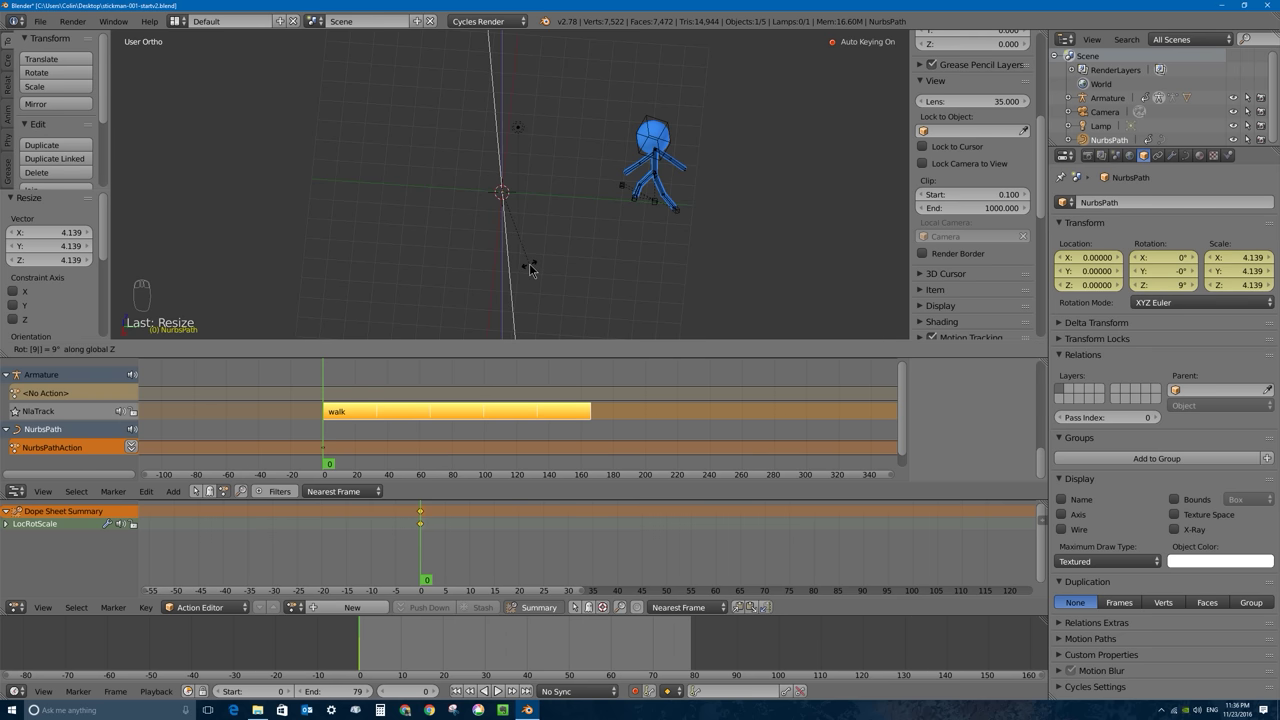
{"action": "key", "text": "Return"}
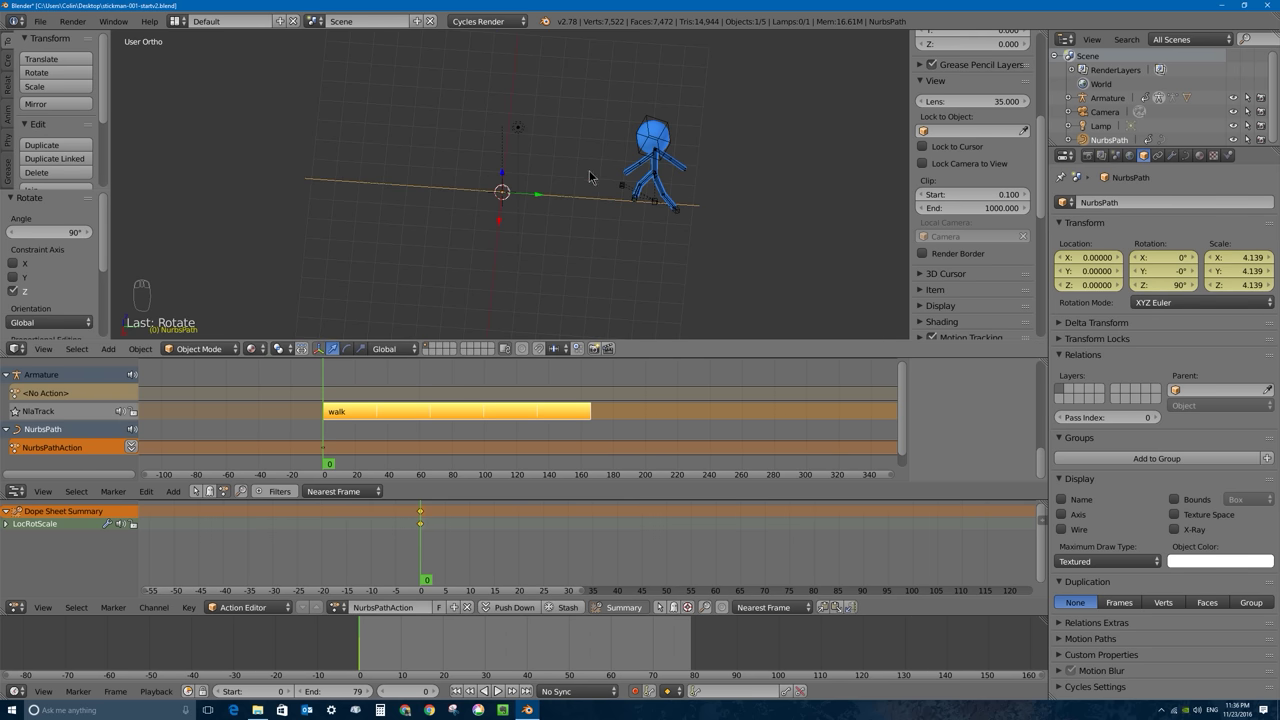
Step: In Edit Mode, raise the path's control point near the stickman about 1.49 units and the middle control point about 3.42 units along Z
{"action": "key", "text": "Tab"}
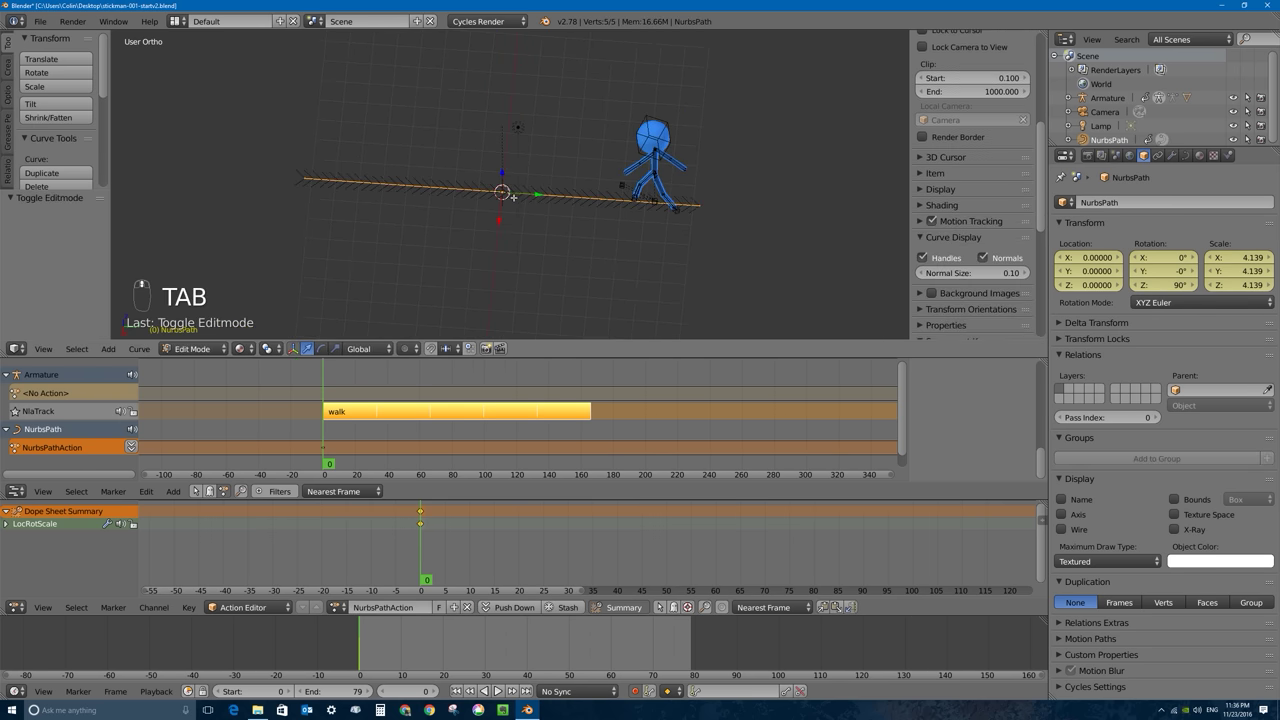
{"action": "middle_click_drag", "start_coordinate": [467, 211], "coordinate": [560, 195]}
{"action": "right_click", "coordinate": [590, 190]}
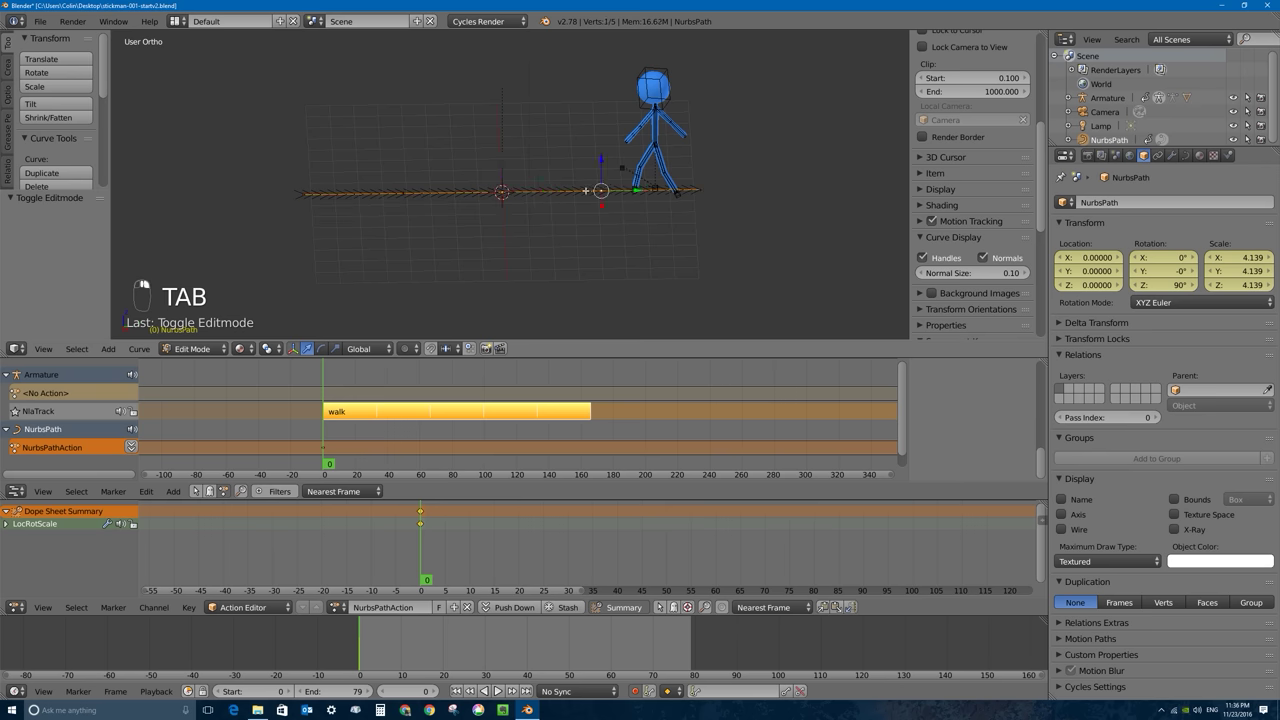
{"action": "key", "text": "g"}
{"action": "key", "text": "z"}
{"action": "left_click", "coordinate": [565, 150]}
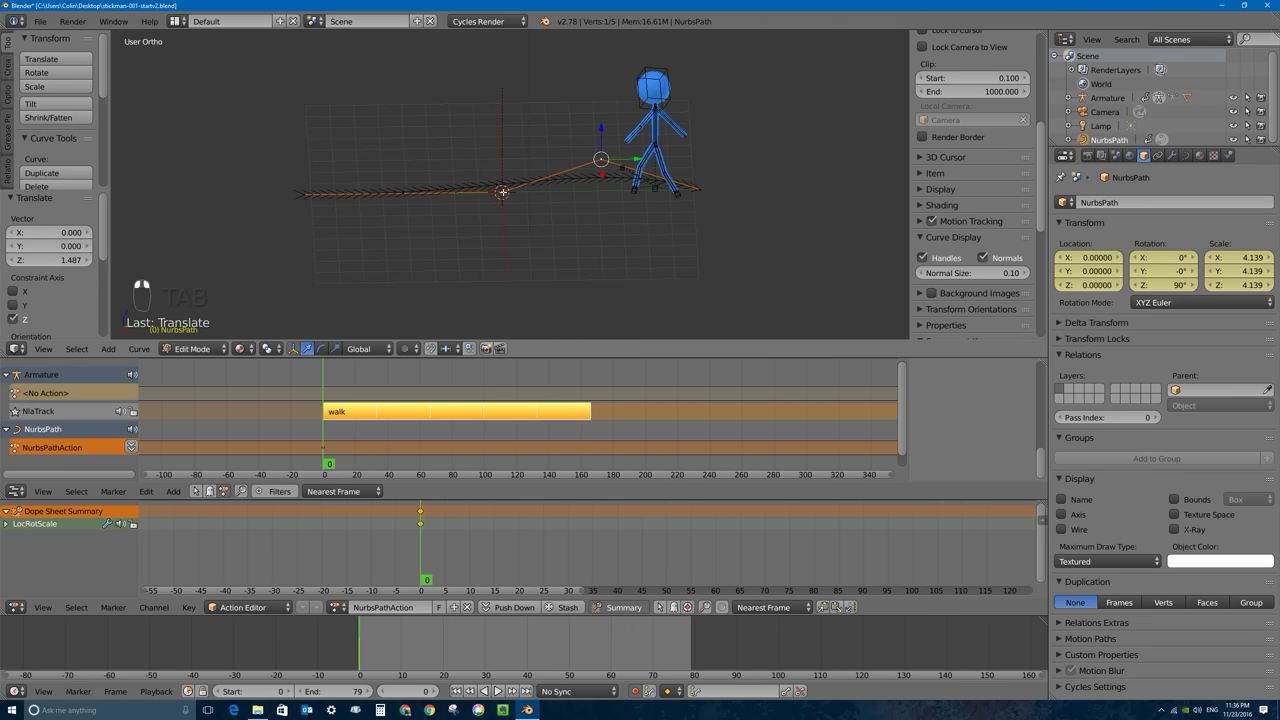
{"action": "right_click", "coordinate": [502, 192]}
{"action": "key", "text": "g"}
{"action": "key", "text": "z"}
{"action": "left_click", "coordinate": [503, 121]}
Step: Lower the control point near the stickman about 1.39 units, and raise the one on the opposite side of the middle about 3.4 units along Z
{"action": "right_click", "coordinate": [603, 126]}
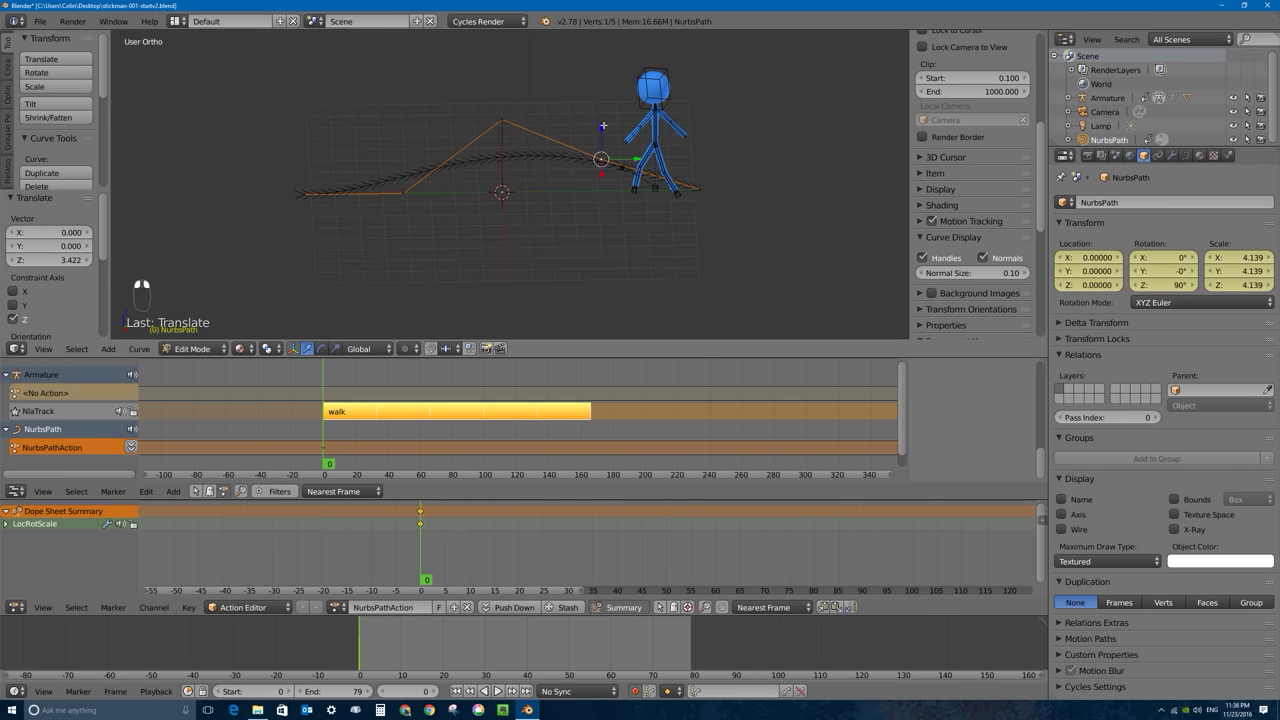
{"action": "key", "text": "g"}
{"action": "key", "text": "z"}
{"action": "left_click", "coordinate": [409, 197]}
{"action": "right_click", "coordinate": [502, 120]}
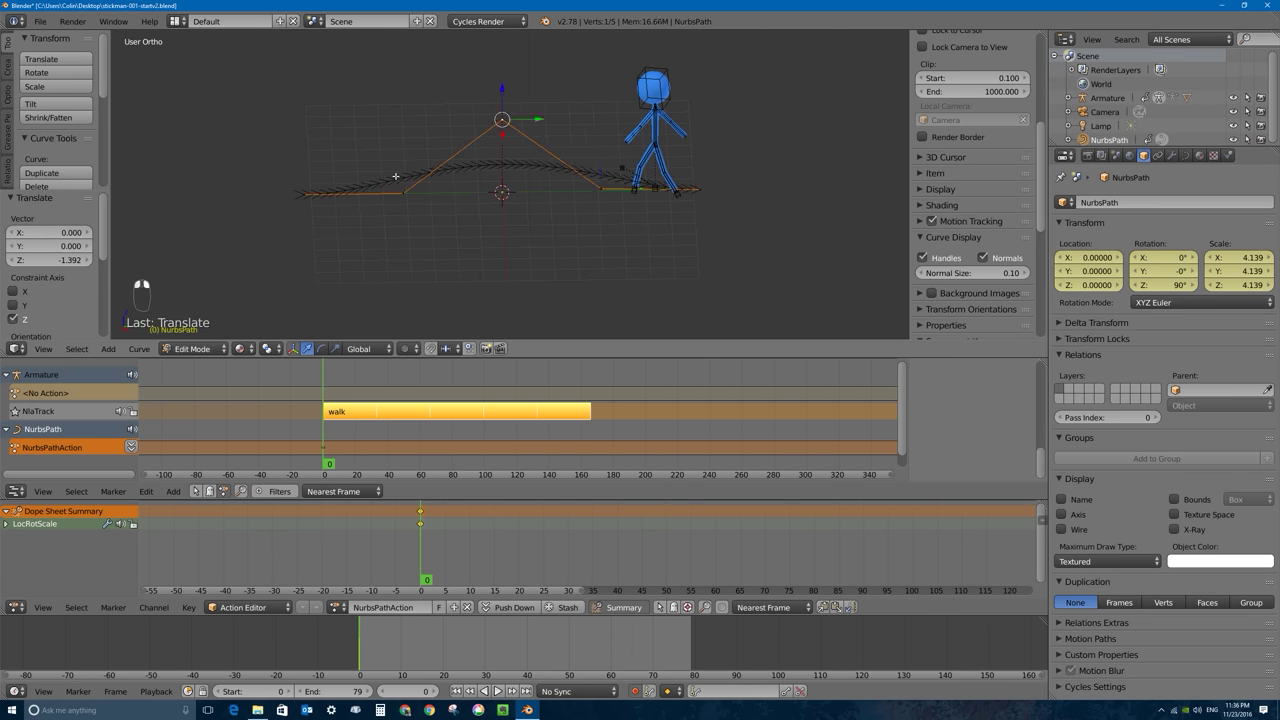
{"action": "right_click", "coordinate": [403, 193]}
{"action": "key", "text": "g"}
{"action": "key", "text": "z"}
{"action": "left_click", "coordinate": [366, 166]}
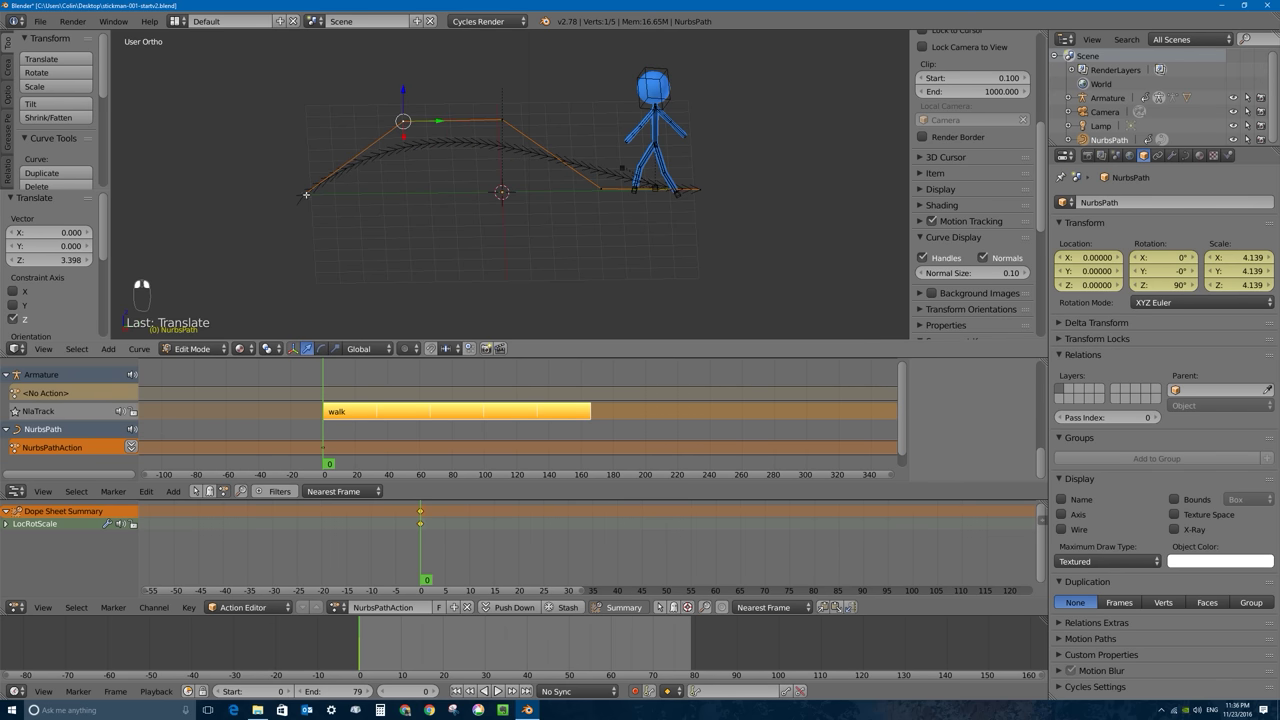
Step: Subdivide the segment between the path's far end and its first raised point, and lower the new point about 1.02 units along Z
{"action": "right_click", "coordinate": [305, 194]}
{"action": "right_click", "coordinate": [400, 121]}
{"action": "right_click", "coordinate": [305, 194]}
{"action": "right_click", "coordinate": [399, 122], "text": "shift"}
{"action": "key", "text": "w"}
{"action": "left_click", "coordinate": [323, 138]}
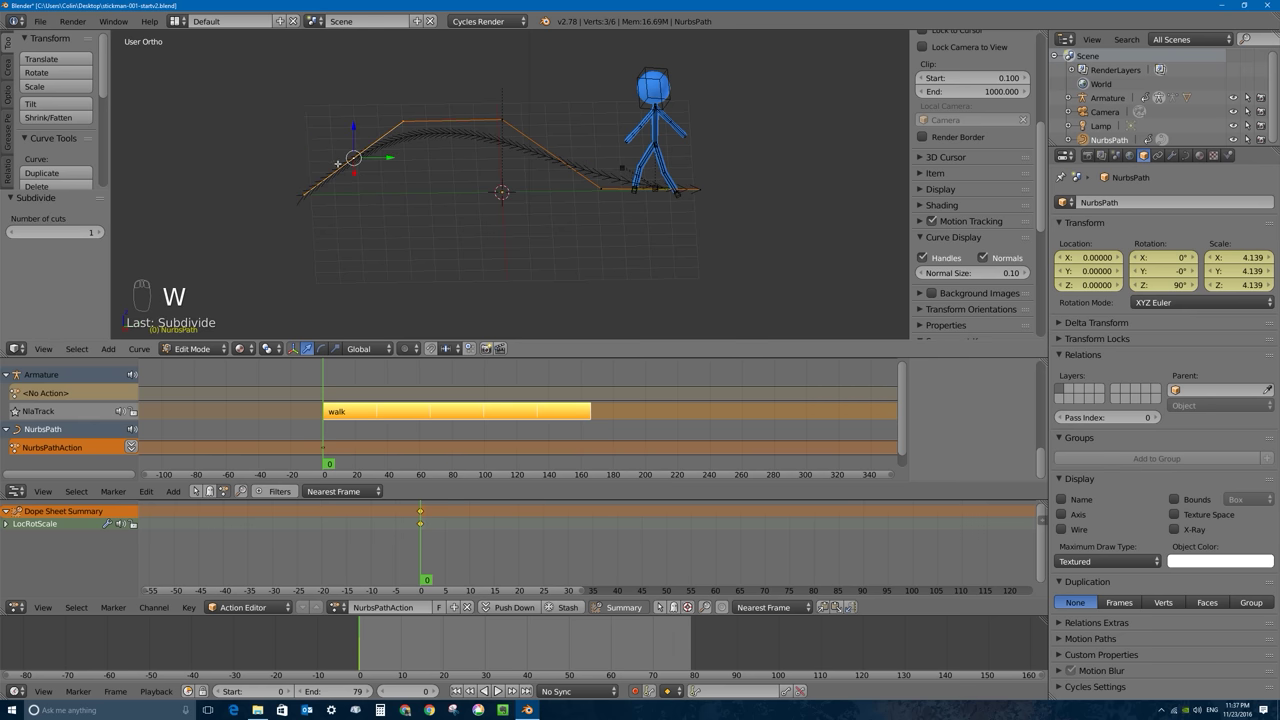
{"action": "left_click_drag", "start_coordinate": [388, 157], "coordinate": [436, 112]}
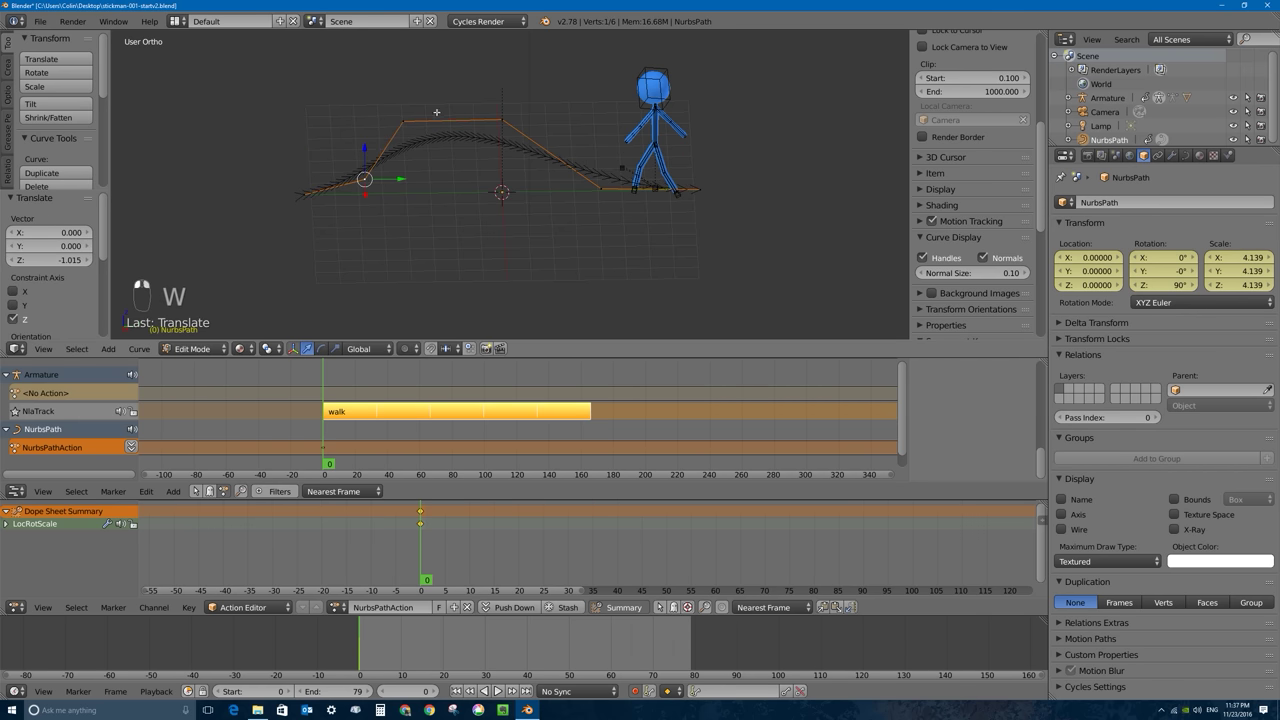
Step: Subdivide the segment between the path's two raised points, and raise these three points about 0.24 units along Z
{"action": "right_click", "coordinate": [400, 121]}
{"action": "right_click", "coordinate": [503, 119], "text": "shift"}
{"action": "key", "text": "w"}
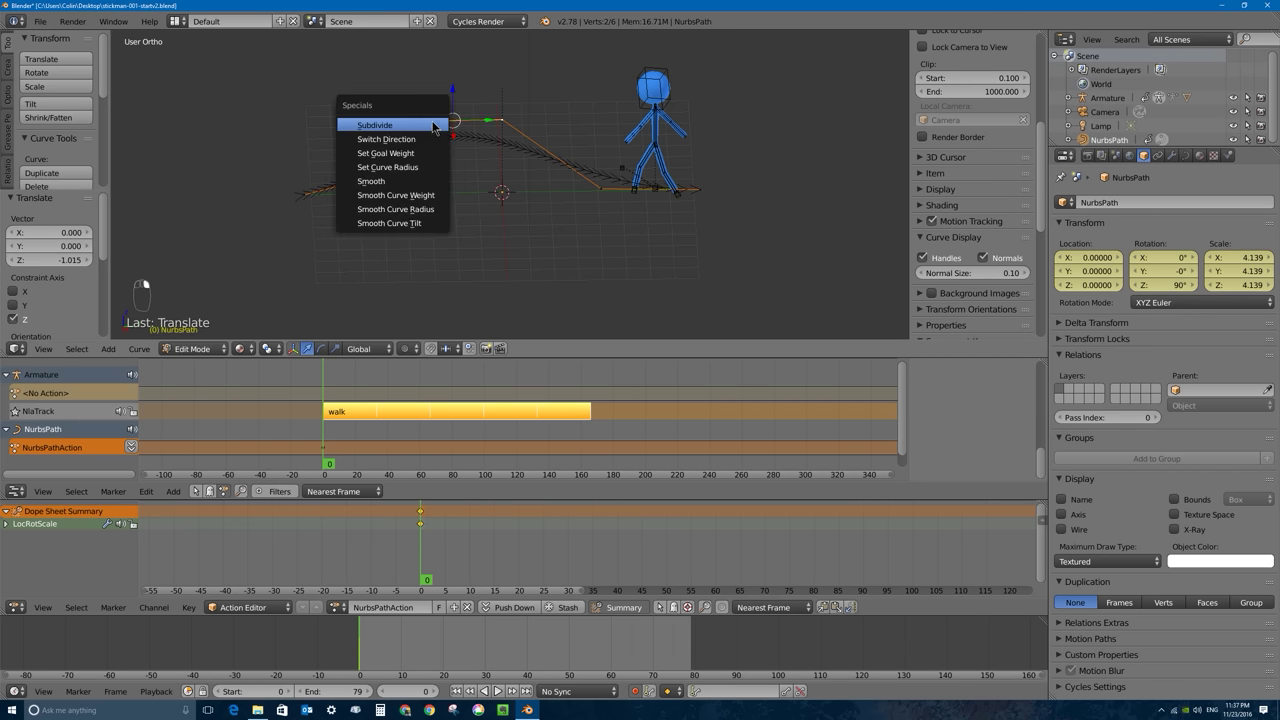
{"action": "left_click", "coordinate": [427, 126]}
{"action": "key", "text": "g"}
{"action": "key", "text": "z"}
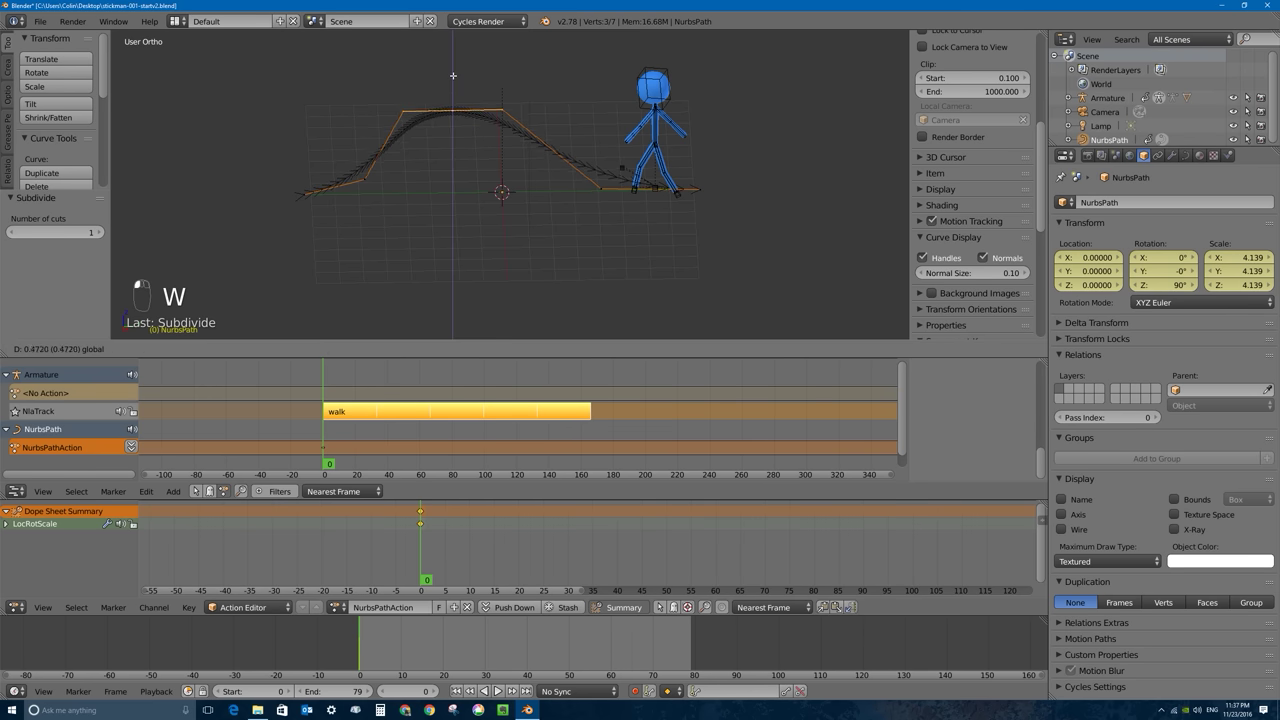
{"action": "left_click", "coordinate": [470, 116]}
Step: Shift the three top points about 1.4 units along Y toward the stickman, and lower the one farthest from it about 0.26 units along Z
{"action": "key", "text": "g"}
{"action": "key", "text": "y"}
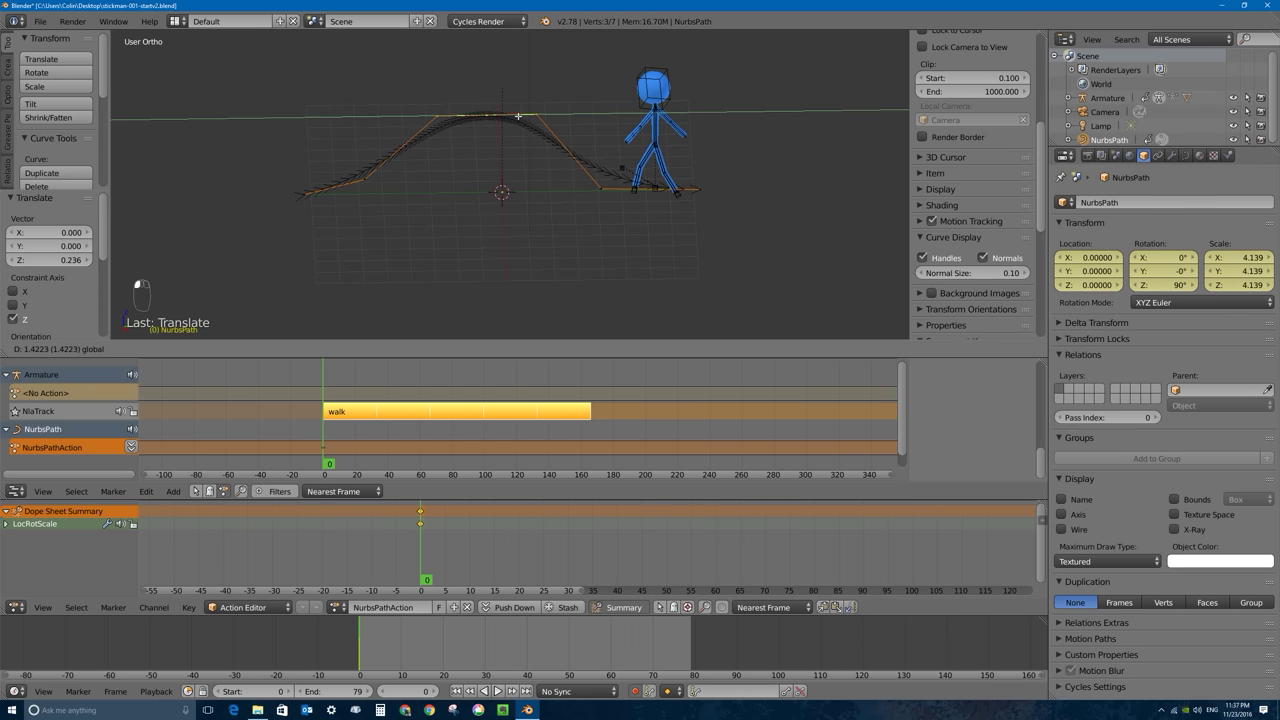
{"action": "left_click", "coordinate": [472, 117]}
{"action": "right_click", "coordinate": [437, 116]}
{"action": "key", "text": "g"}
{"action": "key", "text": "z"}
{"action": "left_click", "coordinate": [439, 96]}
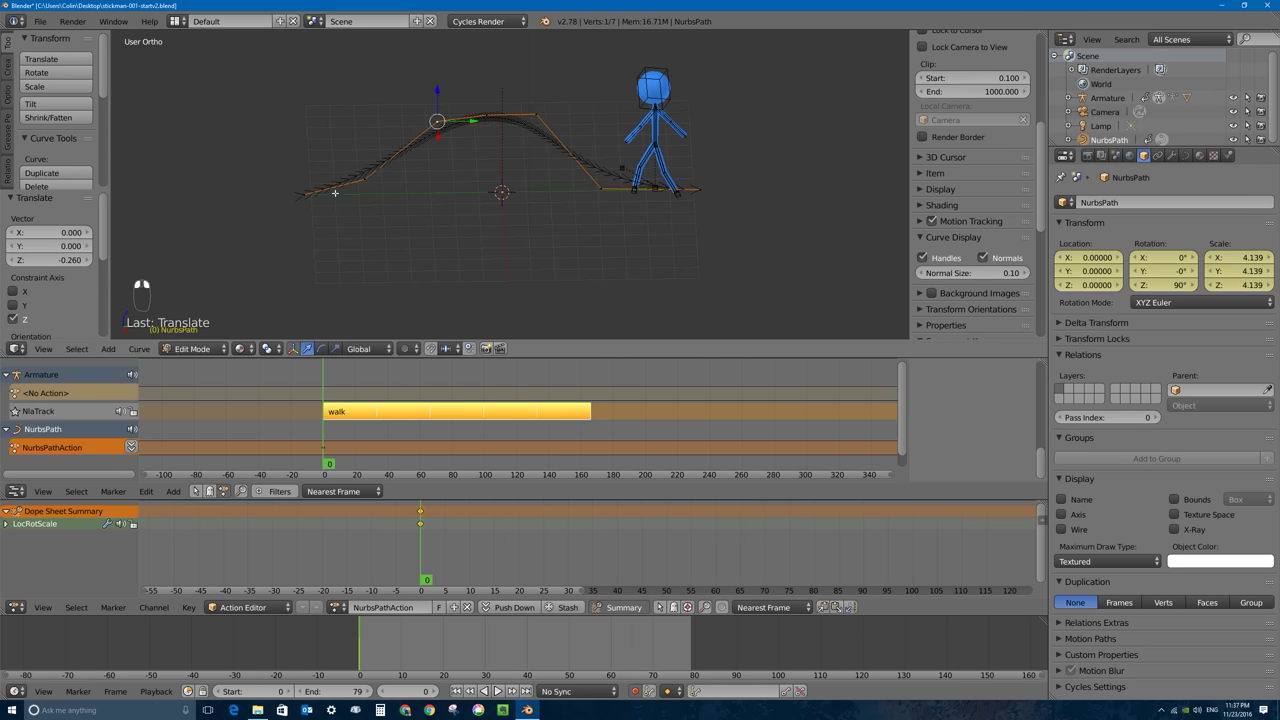
Step: Extrude the path's far end point about 4.36 units along negative Y, away from the stickman
{"action": "right_click", "coordinate": [302, 196]}
{"action": "key", "text": "e"}
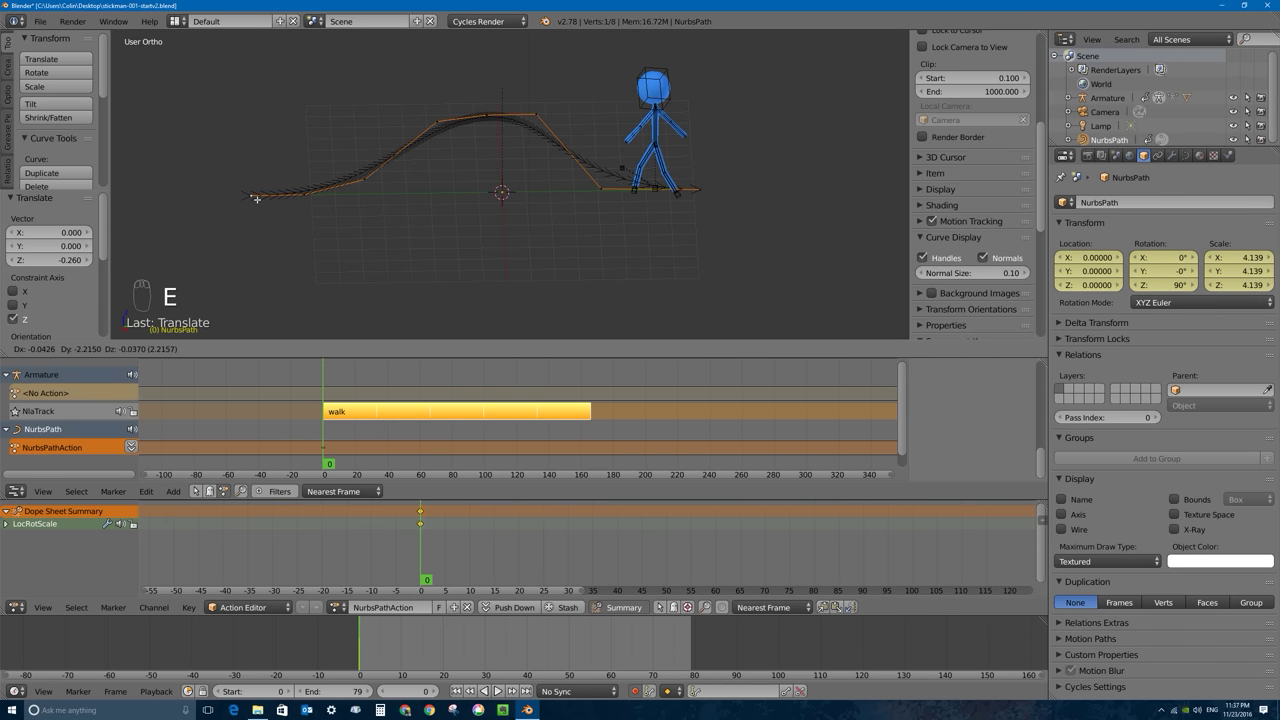
{"action": "left_click", "coordinate": [200, 199]}
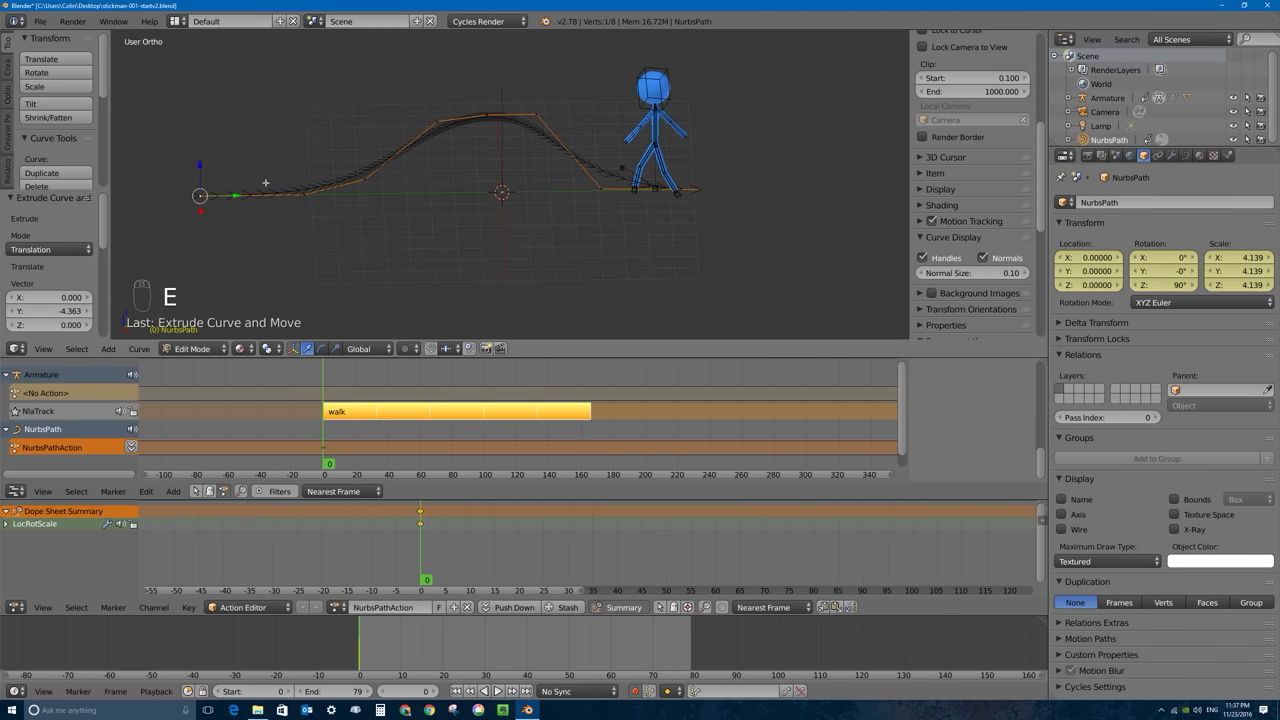
Step: Shift the three control points at the path's far end about 2.17 units along X
{"action": "middle_click_drag", "start_coordinate": [200, 199], "coordinate": [354, 198]}
{"action": "right_click", "coordinate": [277, 146], "text": "shift"}
{"action": "right_click", "coordinate": [324, 101], "text": "shift"}
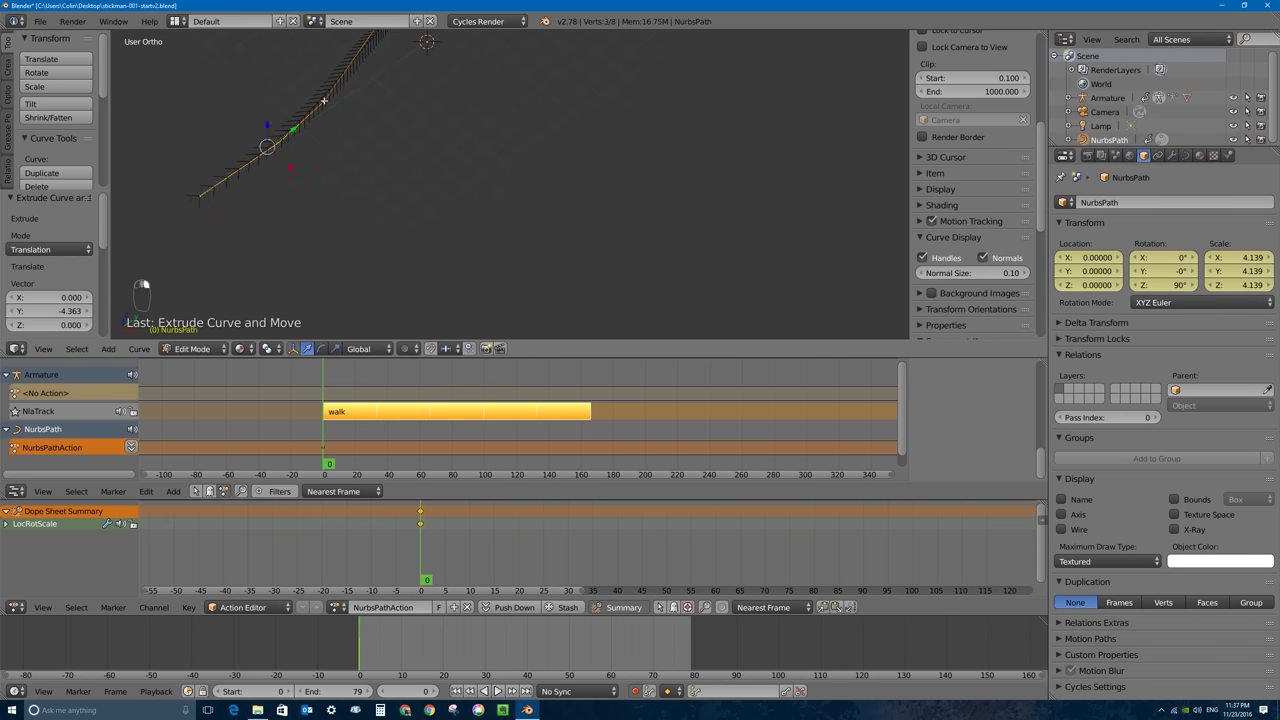
{"action": "key", "text": "g"}
{"action": "key", "text": "x"}
{"action": "left_click", "coordinate": [340, 160]}
Step: Shift the path's control point near the scene origin about 0.7 units along X
{"action": "middle_click_drag", "start_coordinate": [340, 160], "coordinate": [368, 76]}
{"action": "right_click", "coordinate": [368, 74]}
{"action": "key", "text": "g"}
{"action": "key", "text": "x"}
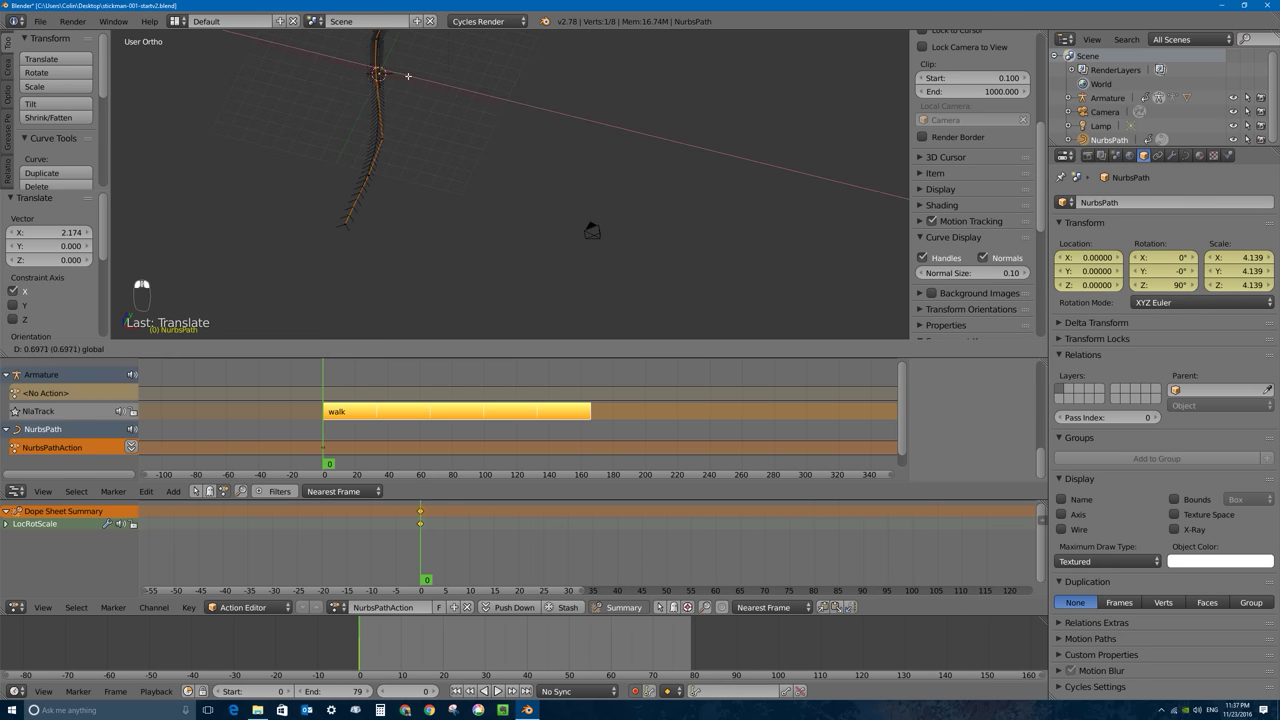
{"action": "left_click", "coordinate": [410, 76]}
Step: Shift the path's far end point along X to bend the curve sideways, and return to Object Mode
{"action": "right_click", "coordinate": [347, 224]}
{"action": "key", "text": "g"}
{"action": "key", "text": "x"}
{"action": "left_click", "coordinate": [425, 236]}
{"action": "key", "text": "Tab"}
{"action": "middle_click_drag", "start_coordinate": [580, 147], "coordinate": [455, 135]}
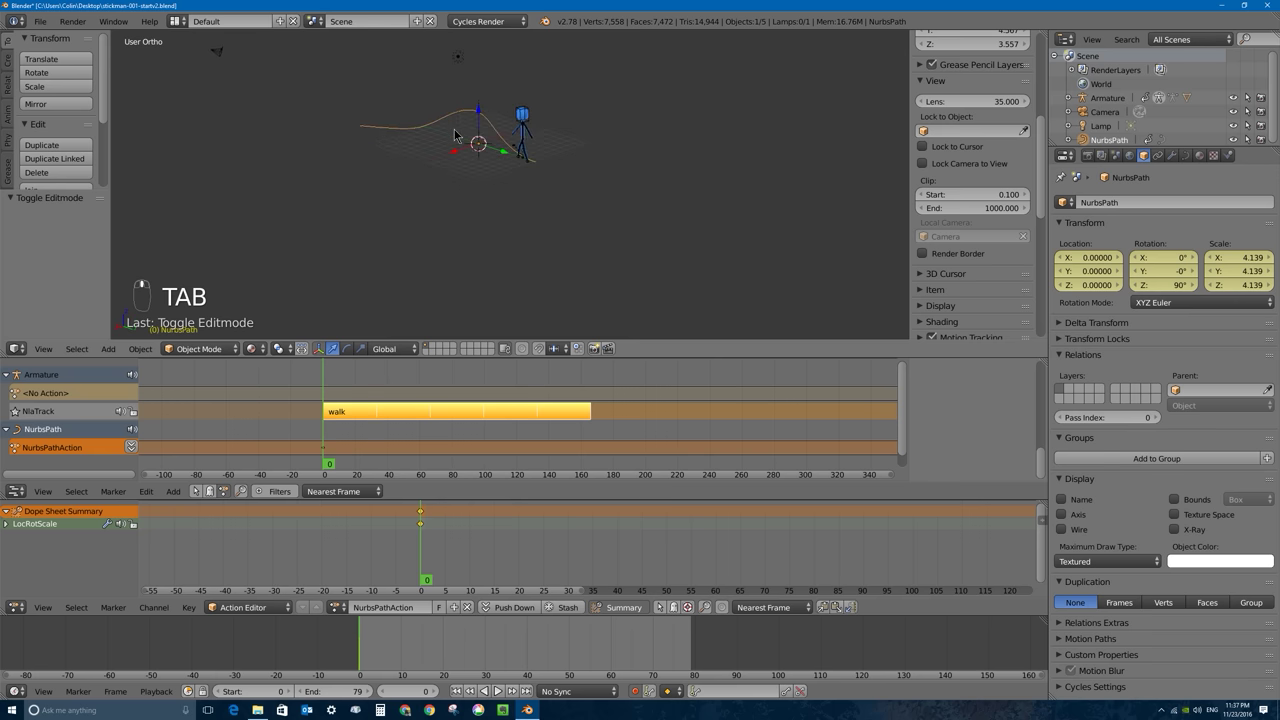
{"action": "scroll", "coordinate": [526, 125], "scroll_direction": "up", "scroll_amount": 5}
{"action": "middle_click_drag", "start_coordinate": [529, 118], "coordinate": [502, 259], "text": "shift"}
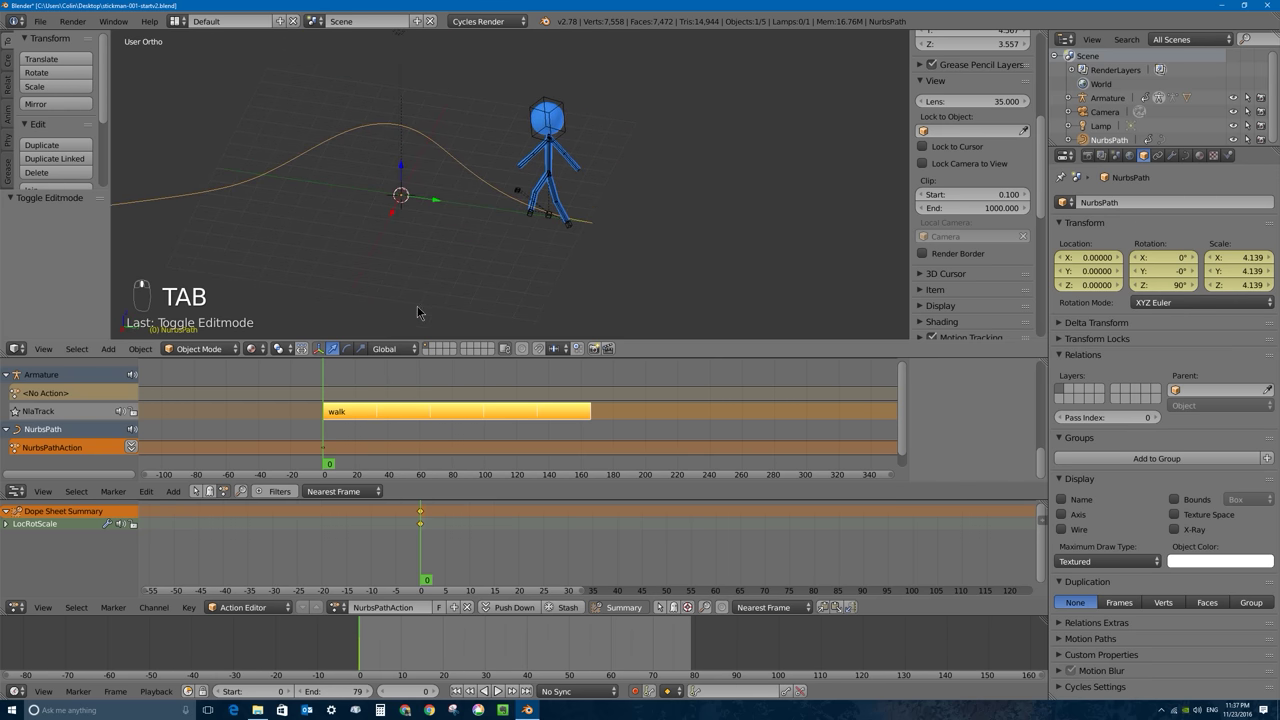
Step: Turn off automatic keyframing and delete all keyframes in the path's action
{"action": "mouse_move", "coordinate": [330, 400]}
{"action": "left_mouse_down"}
{"action": "mouse_move", "coordinate": [600, 390]}
{"action": "mouse_move", "coordinate": [323, 400]}
{"action": "left_mouse_up"}
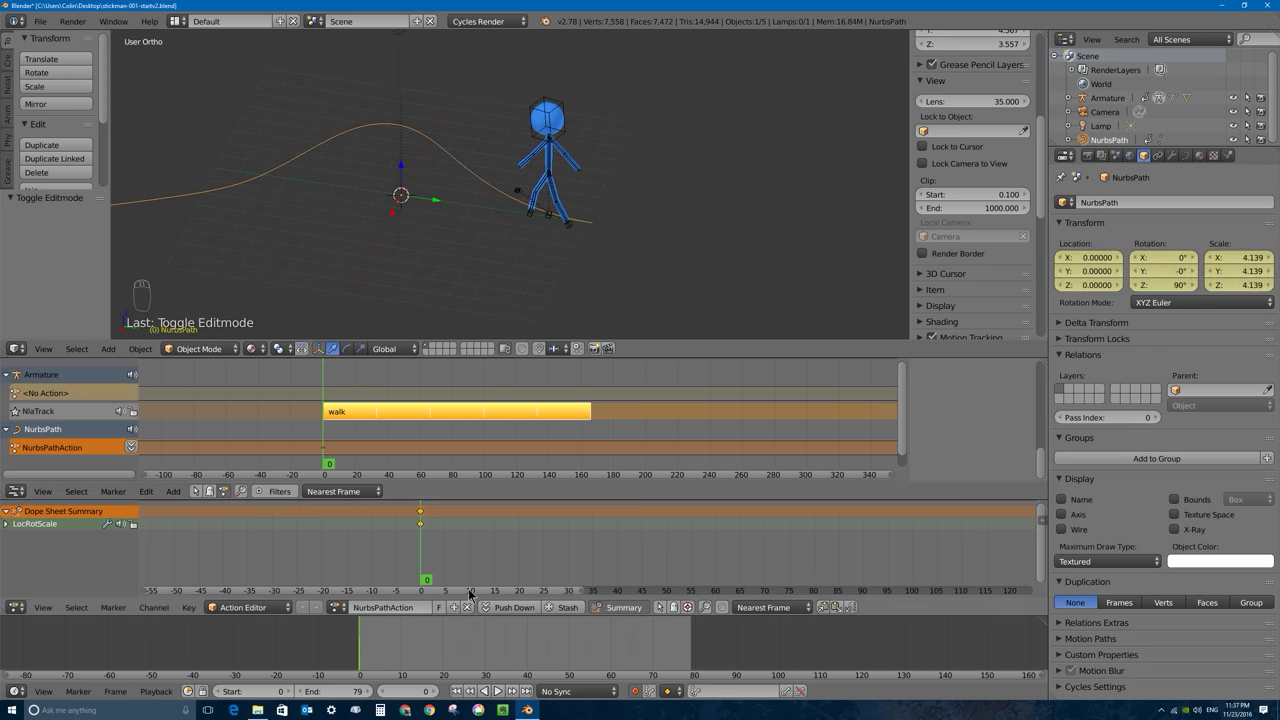
{"action": "left_click", "coordinate": [635, 691]}
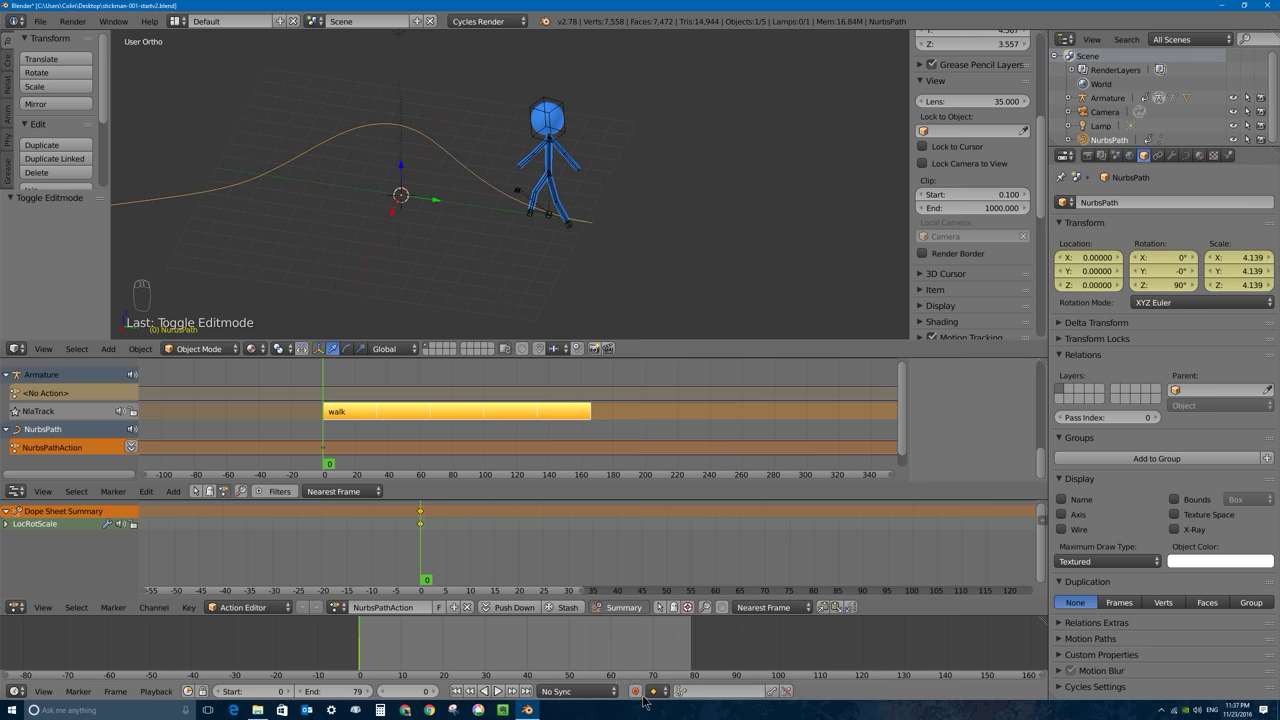
{"action": "key", "text": "a"}
{"action": "key", "text": "a"}
{"action": "key", "text": "x"}
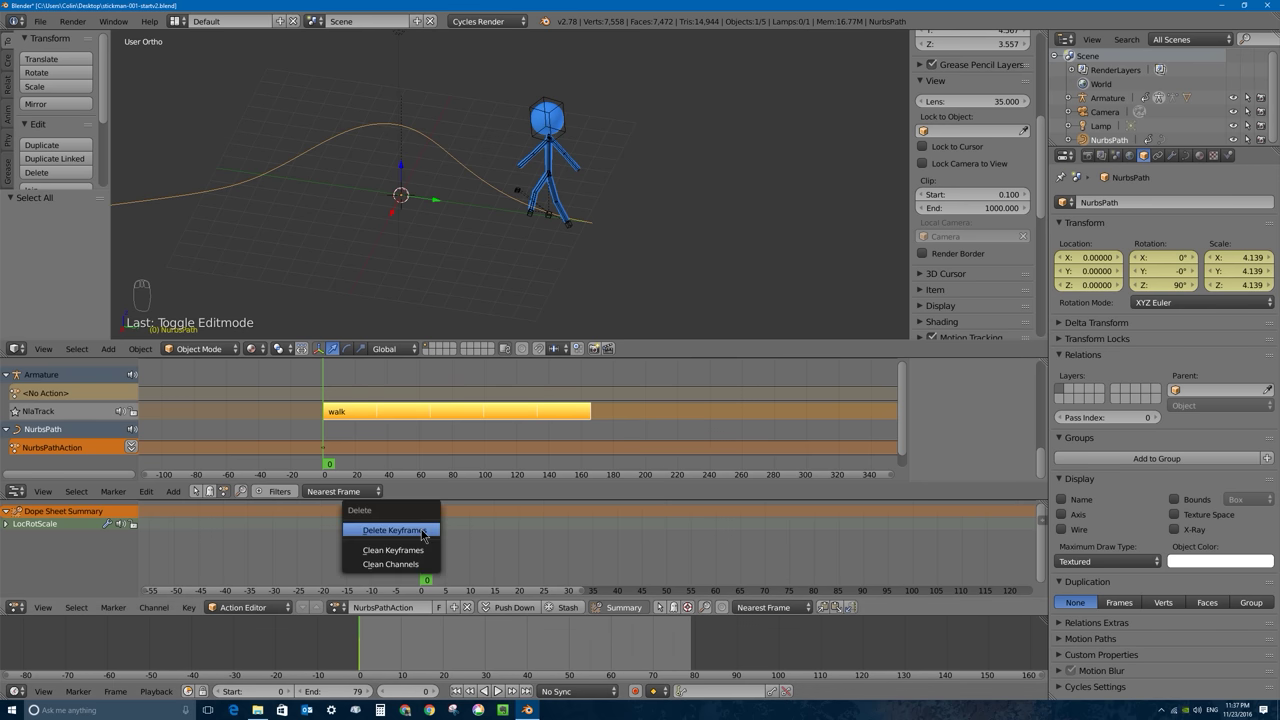
{"action": "left_click", "coordinate": [424, 537]}
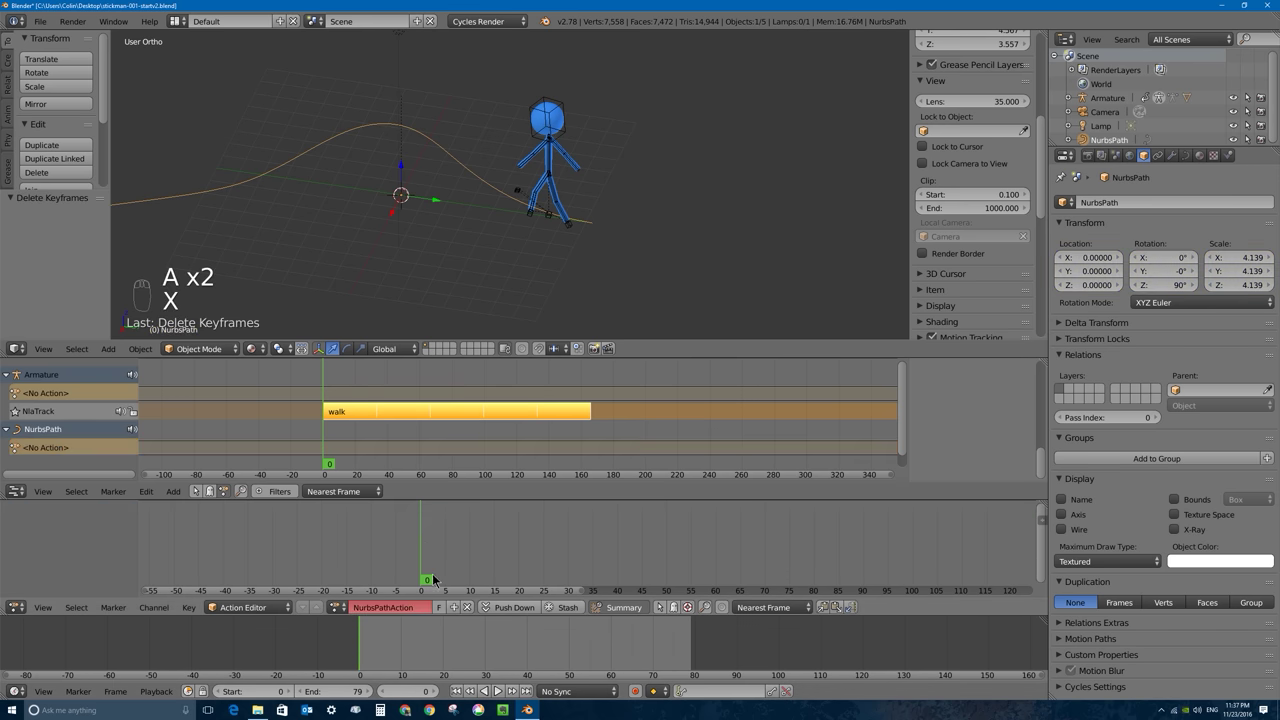
Step: Put the armature in Object Mode and move it about 1.88 units along Y in the right side view
{"action": "right_click", "coordinate": [546, 219]}
{"action": "right_click", "coordinate": [507, 196]}
{"action": "right_click", "coordinate": [550, 224]}
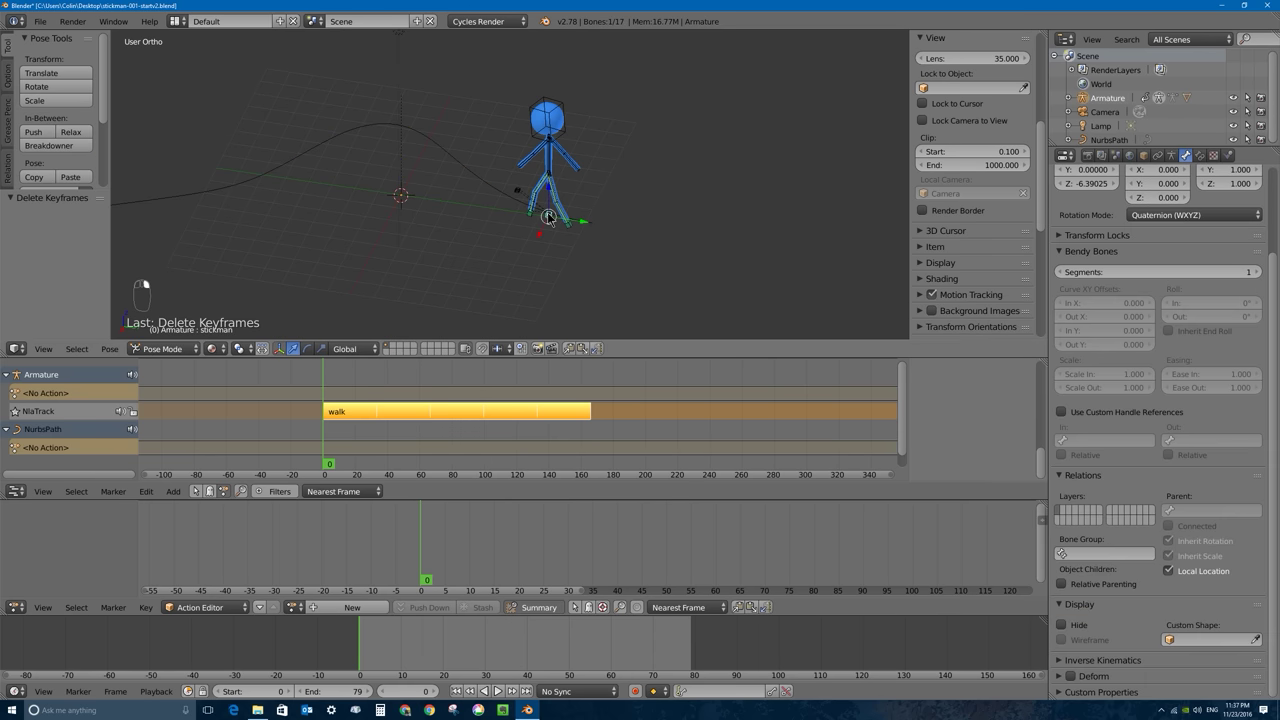
{"action": "left_click", "coordinate": [162, 349]}
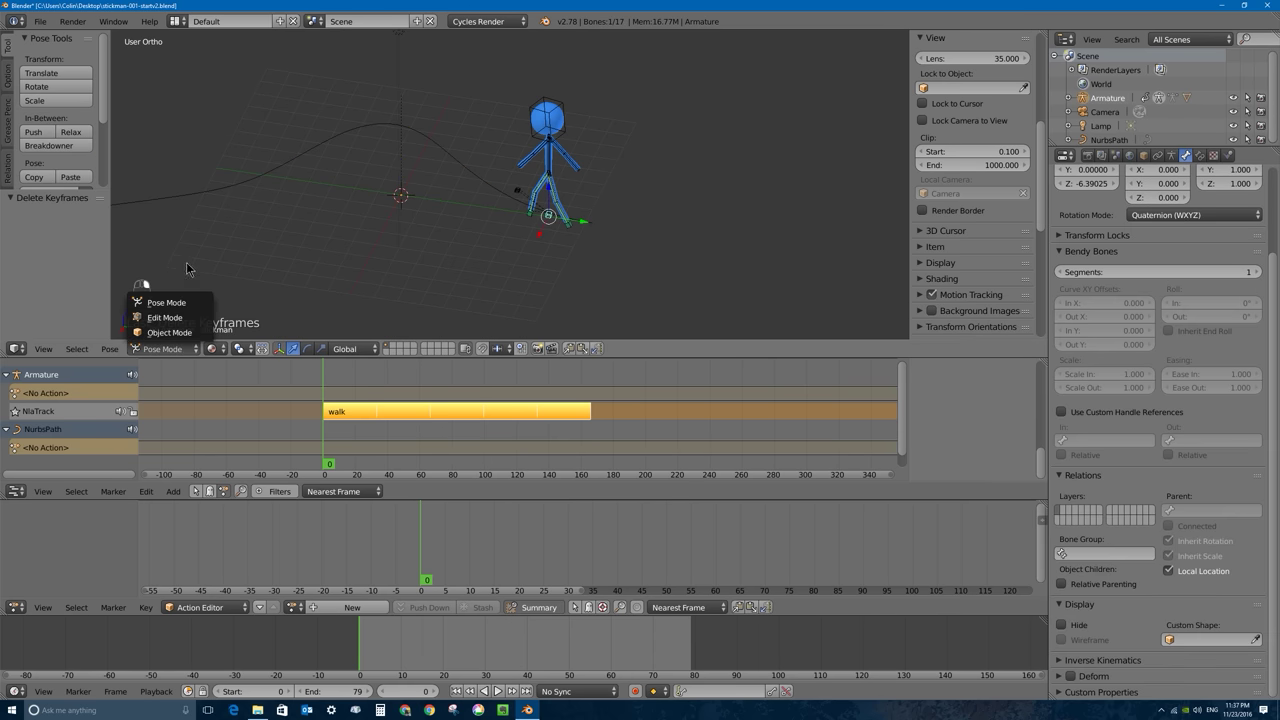
{"action": "left_click", "coordinate": [169, 332]}
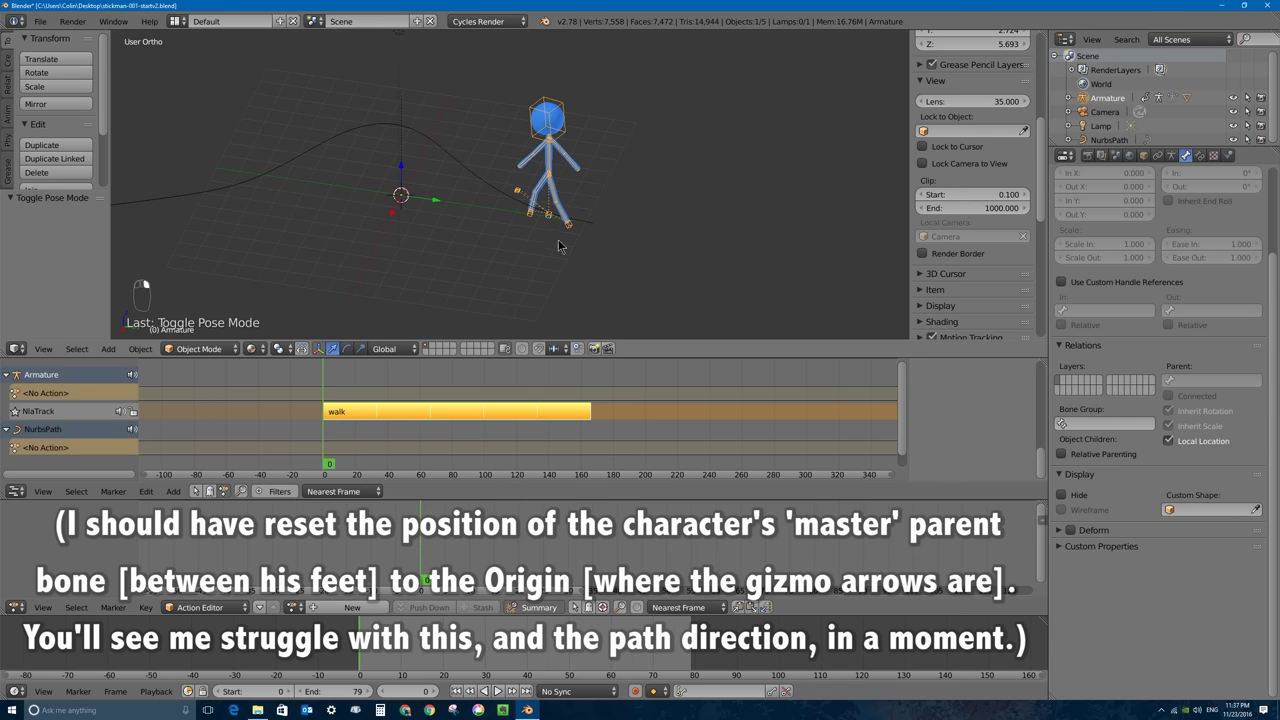
{"action": "key", "text": "KP_1"}
{"action": "key", "text": "KP_3"}
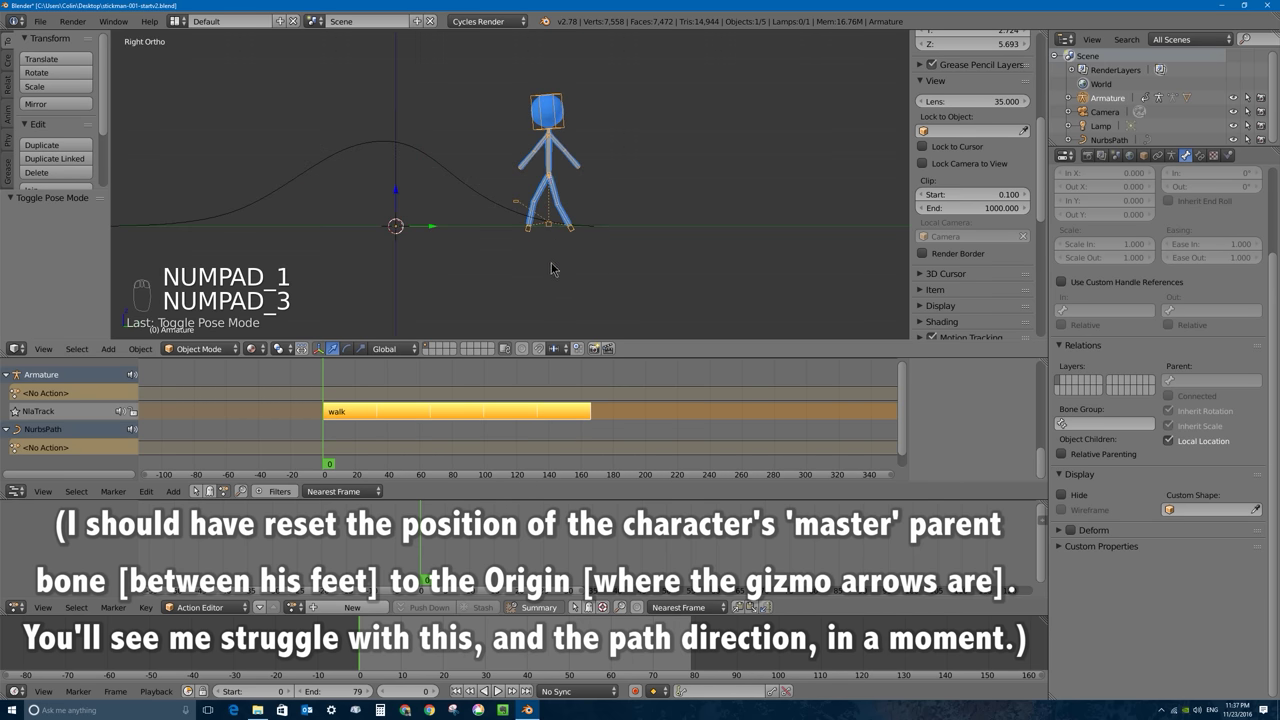
{"action": "key", "text": "g"}
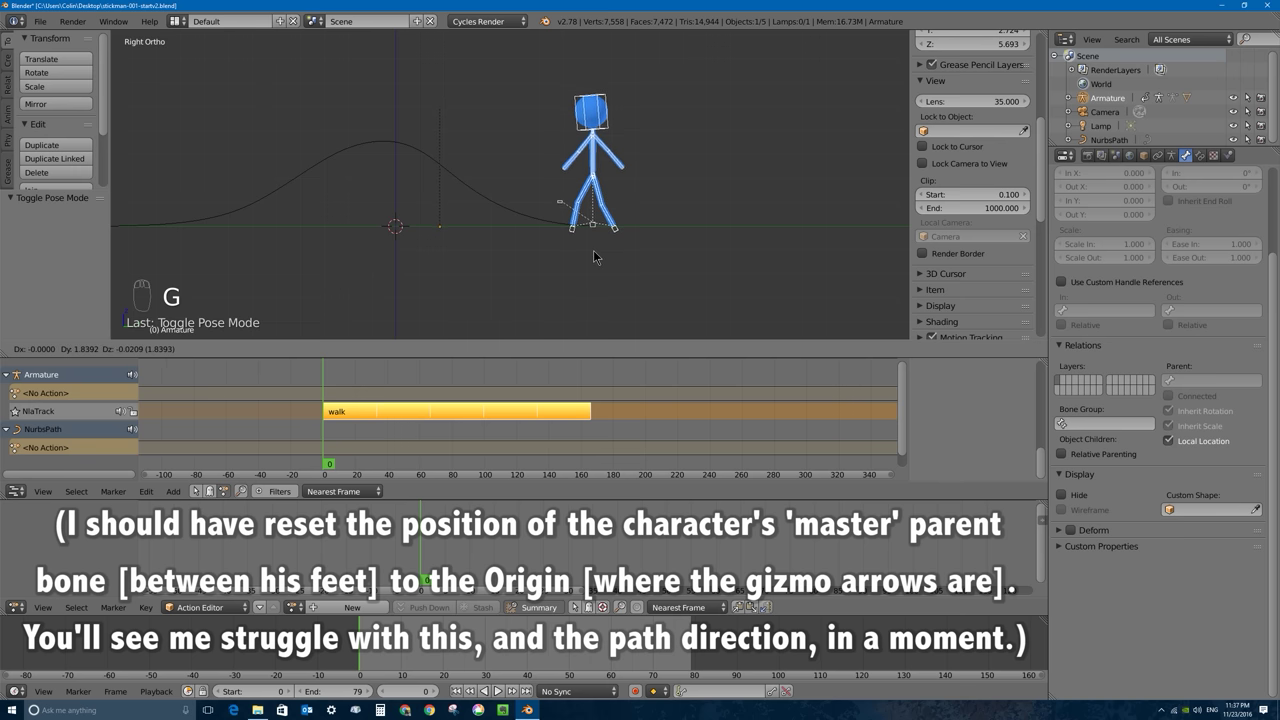
{"action": "left_click", "coordinate": [596, 254]}
Step: Parent the stickman's armature to the path with the Follow Path option
{"action": "scroll", "coordinate": [600, 206], "scroll_direction": "up", "scroll_amount": 3}
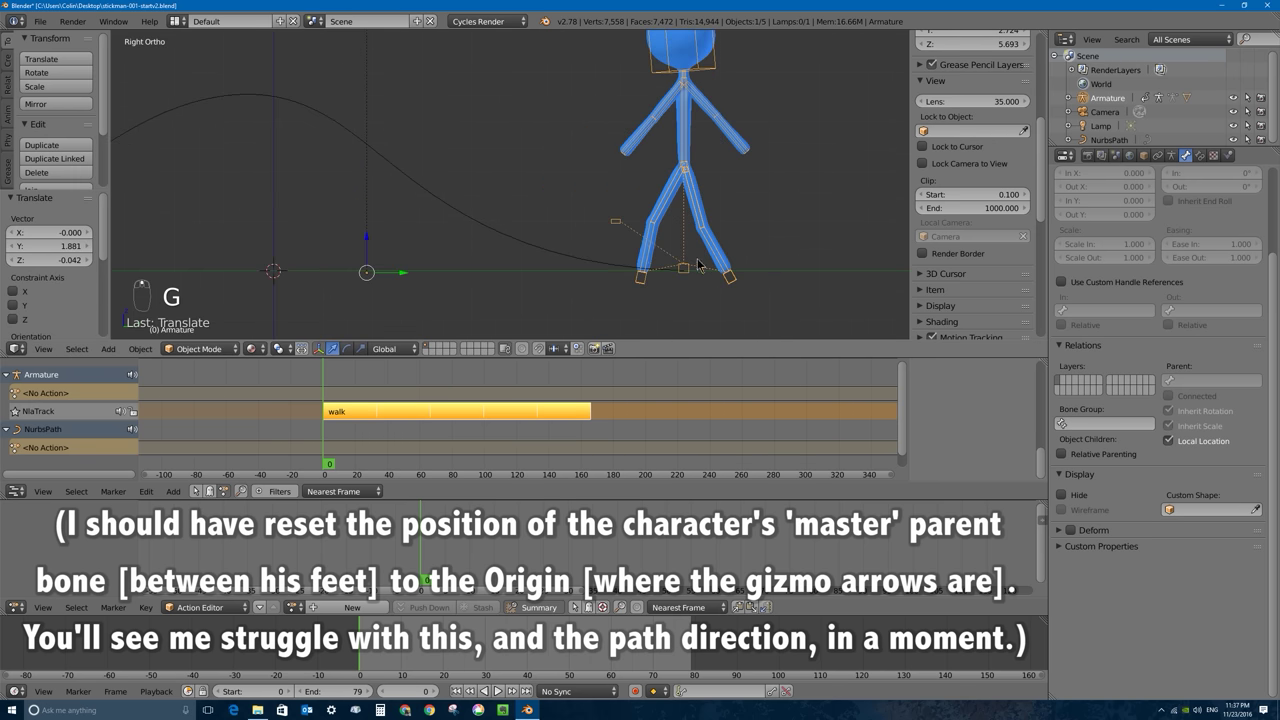
{"action": "middle_click_drag", "start_coordinate": [701, 266], "coordinate": [558, 222], "text": "shift"}
{"action": "key", "text": "KP_7"}
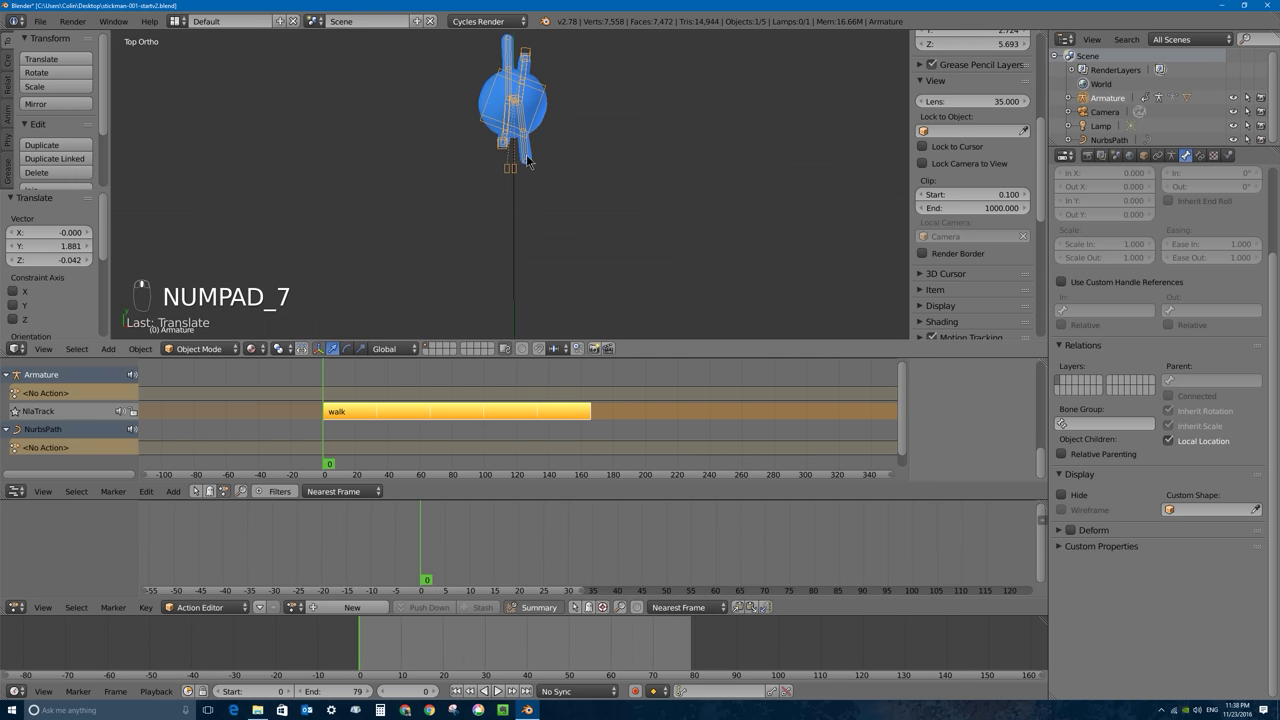
{"action": "scroll", "coordinate": [594, 218], "scroll_direction": "down", "scroll_amount": 2}
{"action": "middle_click_drag", "start_coordinate": [594, 218], "coordinate": [551, 177]}
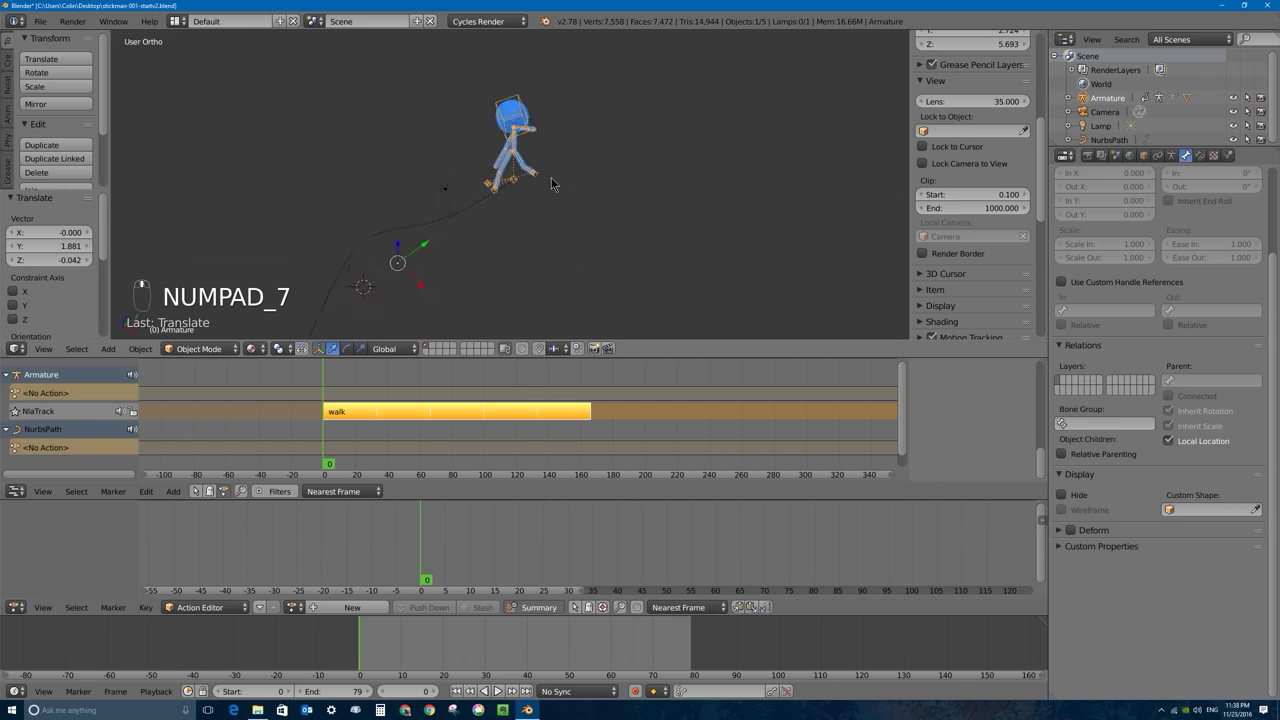
{"action": "scroll", "coordinate": [520, 170], "scroll_direction": "up", "scroll_amount": 4}
{"action": "scroll", "coordinate": [508, 184], "scroll_direction": "up", "scroll_amount": 3}
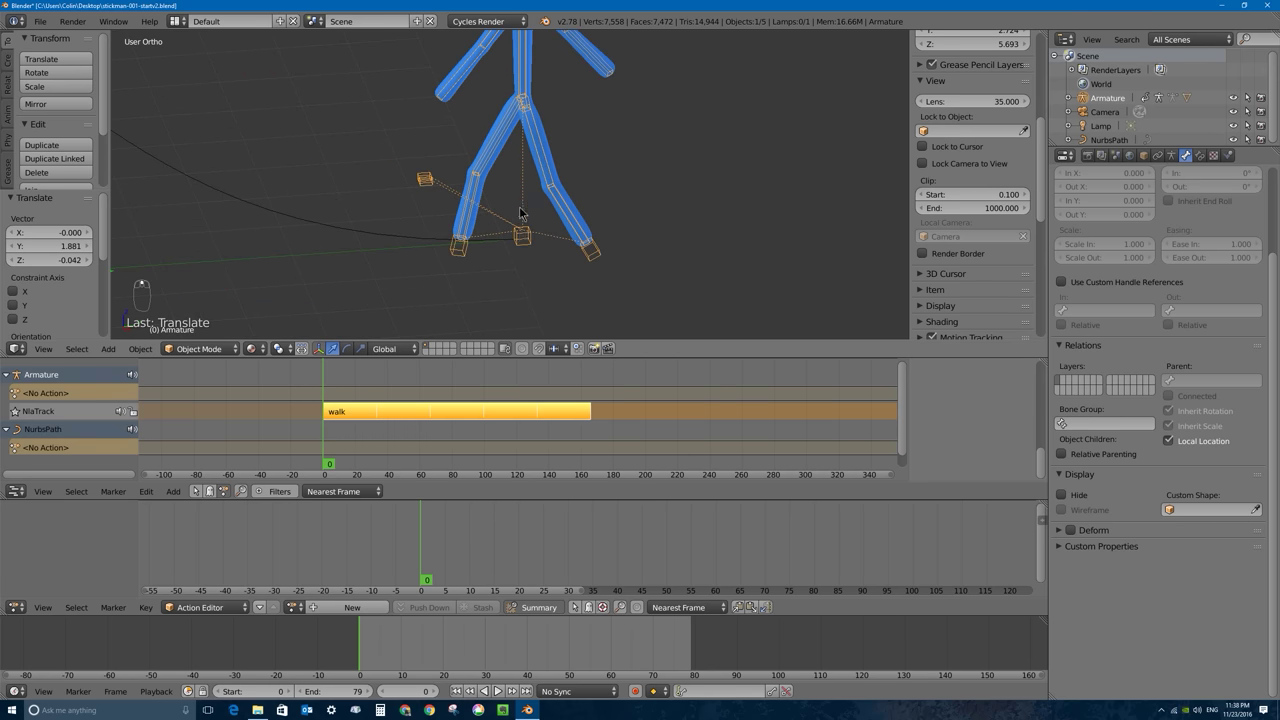
{"action": "right_click", "coordinate": [371, 238]}
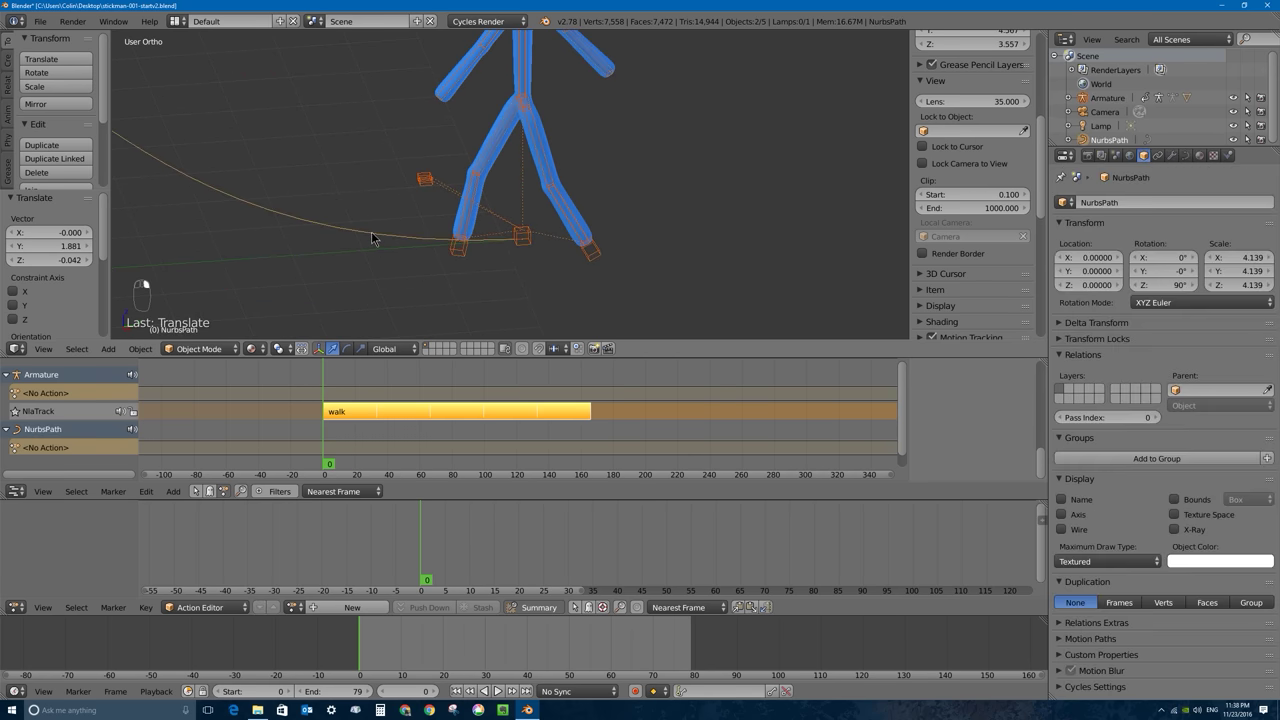
{"action": "key", "text": "ctrl+p"}
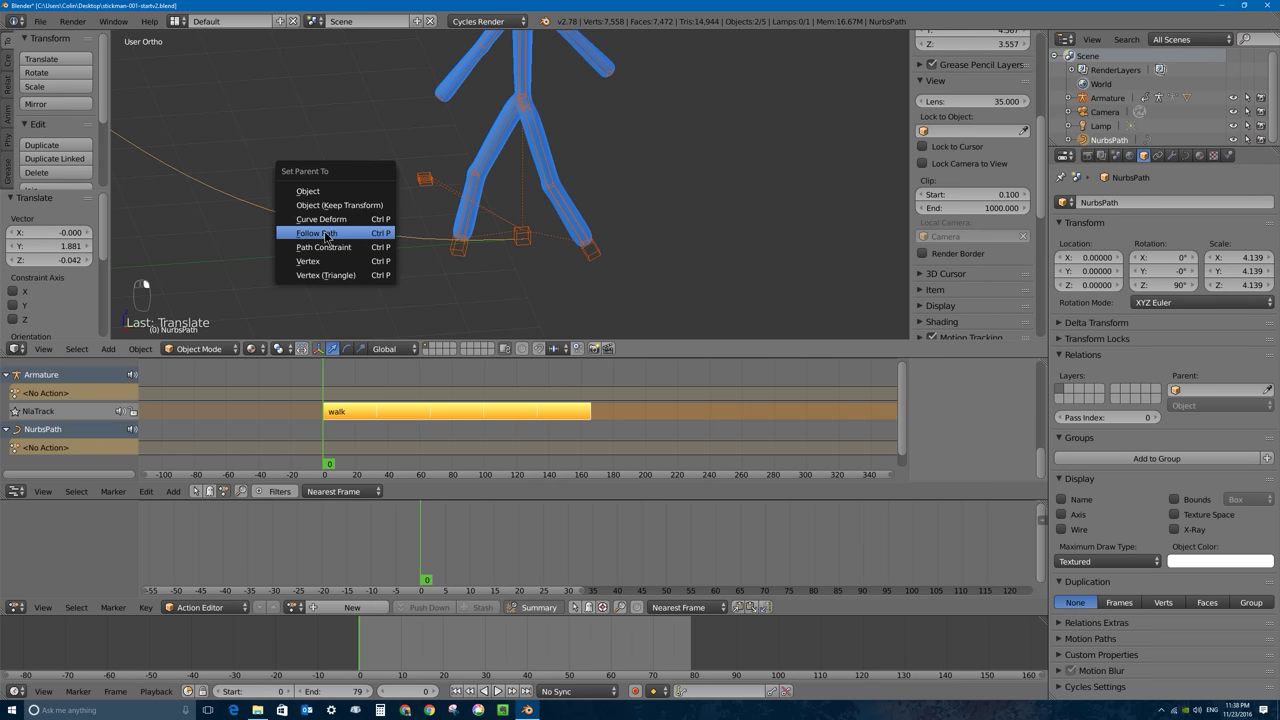
{"action": "left_click", "coordinate": [325, 235]}
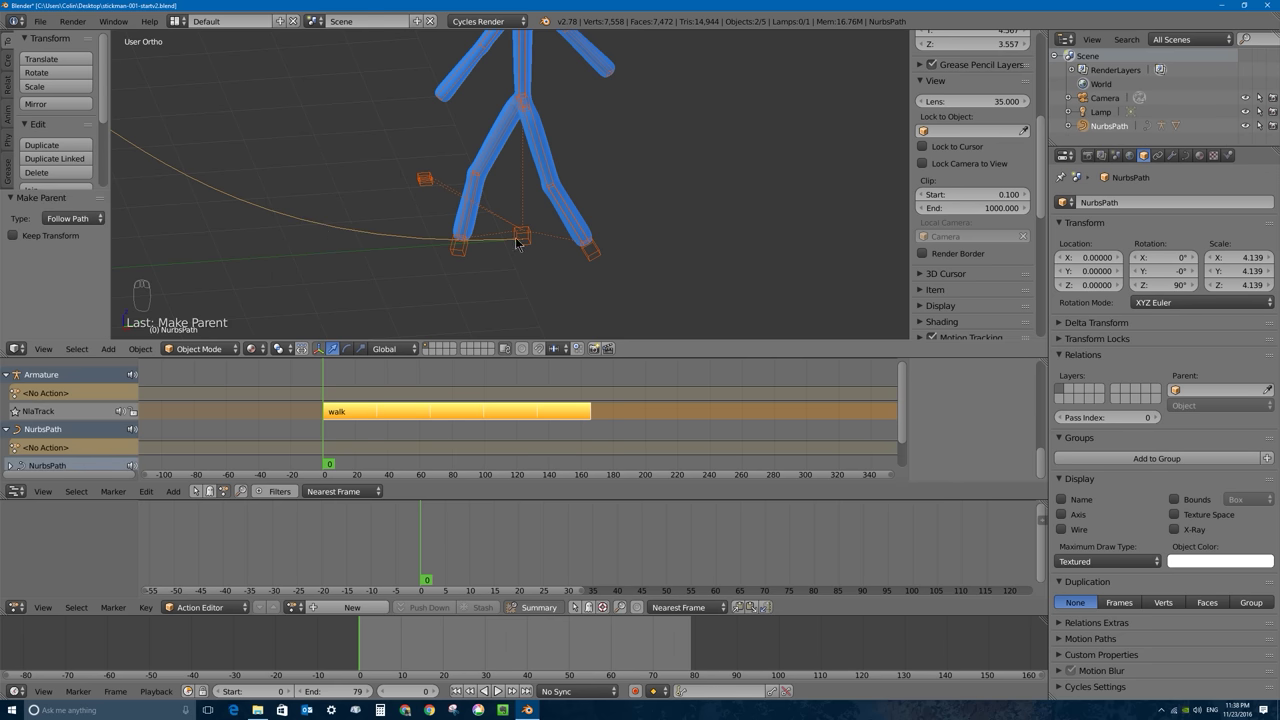
Step: Play back the animation to check how the stickman moves relative to the path
{"action": "left_click_drag", "start_coordinate": [322, 393], "coordinate": [296, 398]}
{"action": "scroll", "coordinate": [410, 205], "scroll_direction": "down", "scroll_amount": 5}
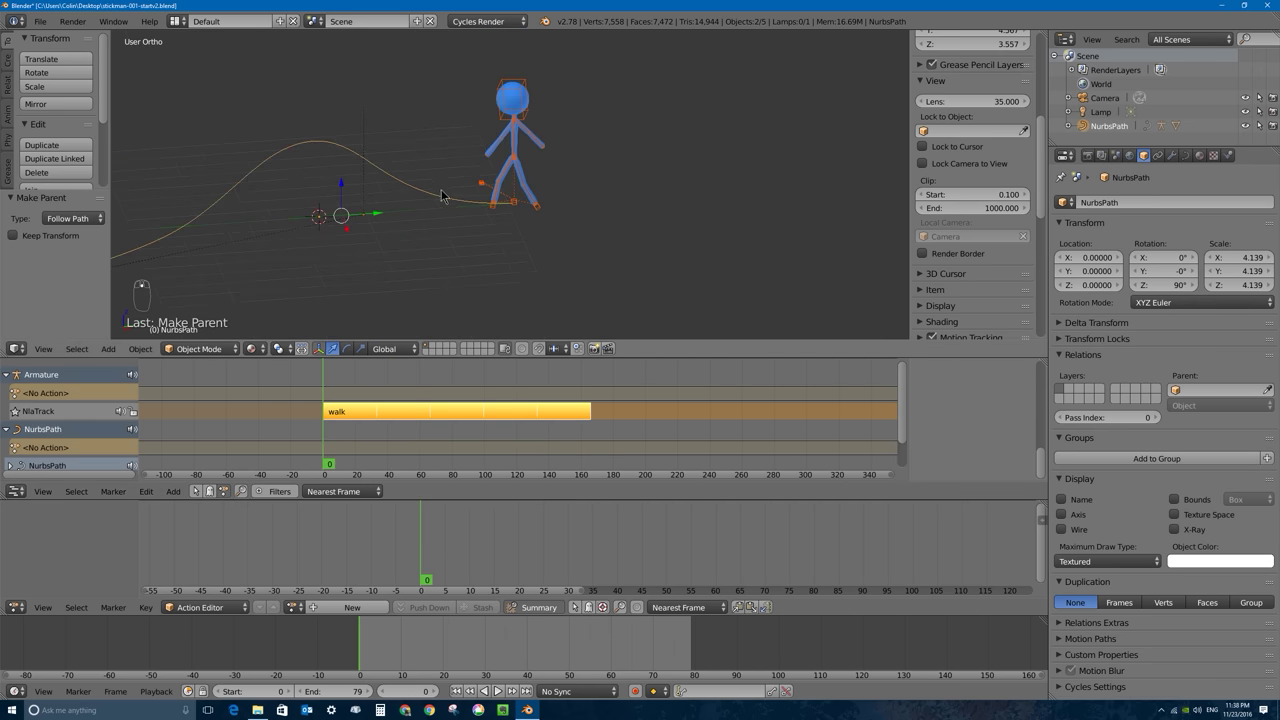
{"action": "middle_click_drag", "start_coordinate": [410, 205], "coordinate": [421, 206]}
{"action": "key", "text": "KP_3"}
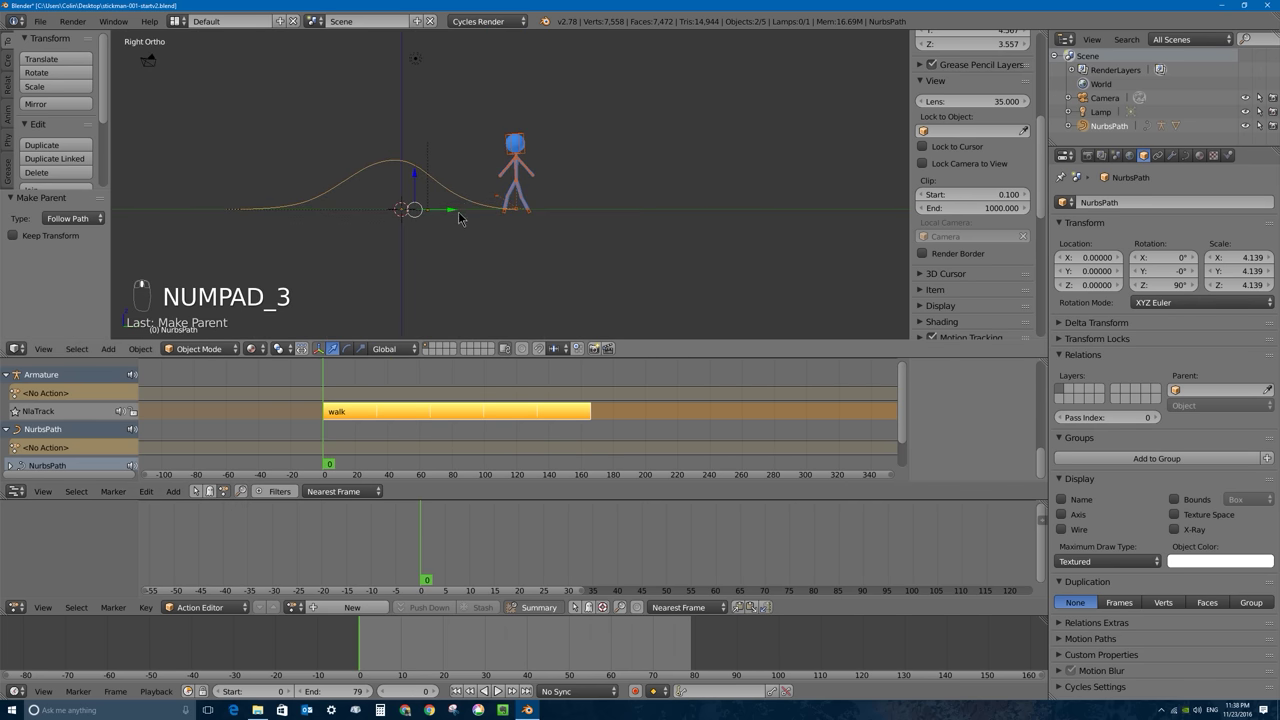
{"action": "left_click_drag", "start_coordinate": [330, 380], "coordinate": [363, 380]}
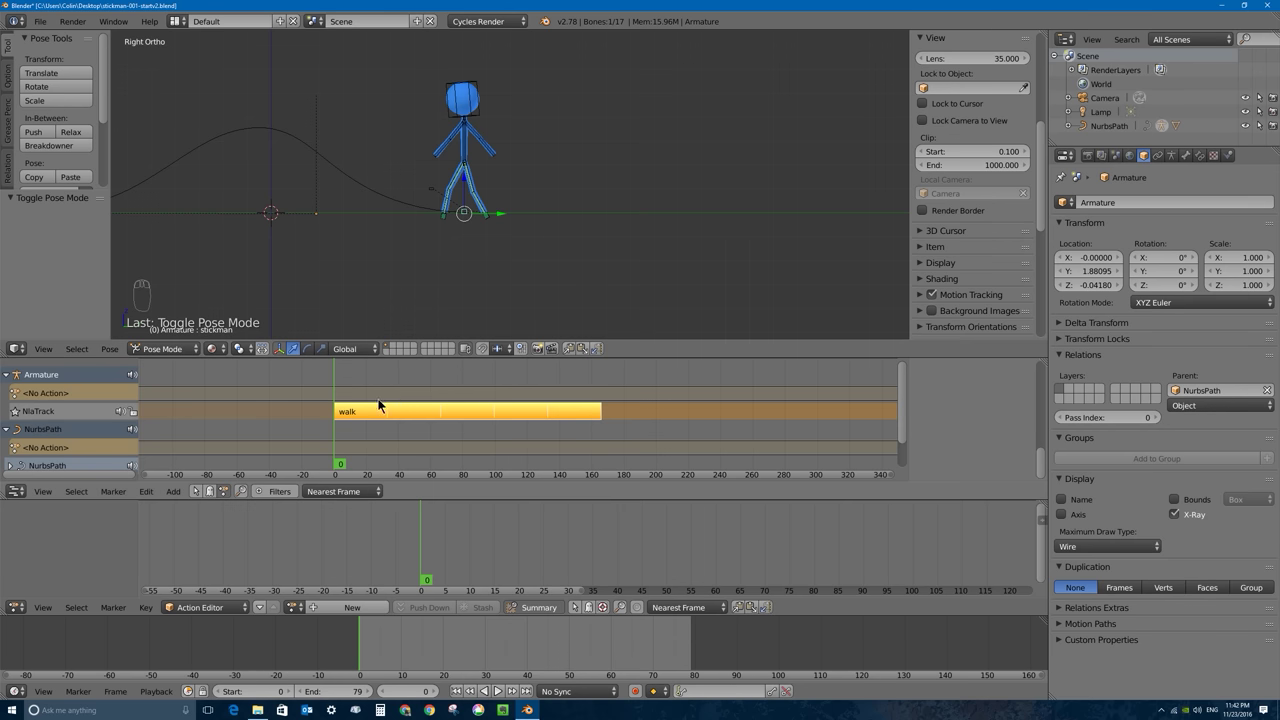
{"action": "mouse_move", "coordinate": [337, 380]}
{"action": "left_mouse_down"}
{"action": "mouse_move", "coordinate": [385, 380]}
{"action": "mouse_move", "coordinate": [310, 378]}
{"action": "mouse_move", "coordinate": [588, 393]}
{"action": "mouse_move", "coordinate": [309, 377]}
{"action": "mouse_move", "coordinate": [327, 374]}
{"action": "left_mouse_up"}
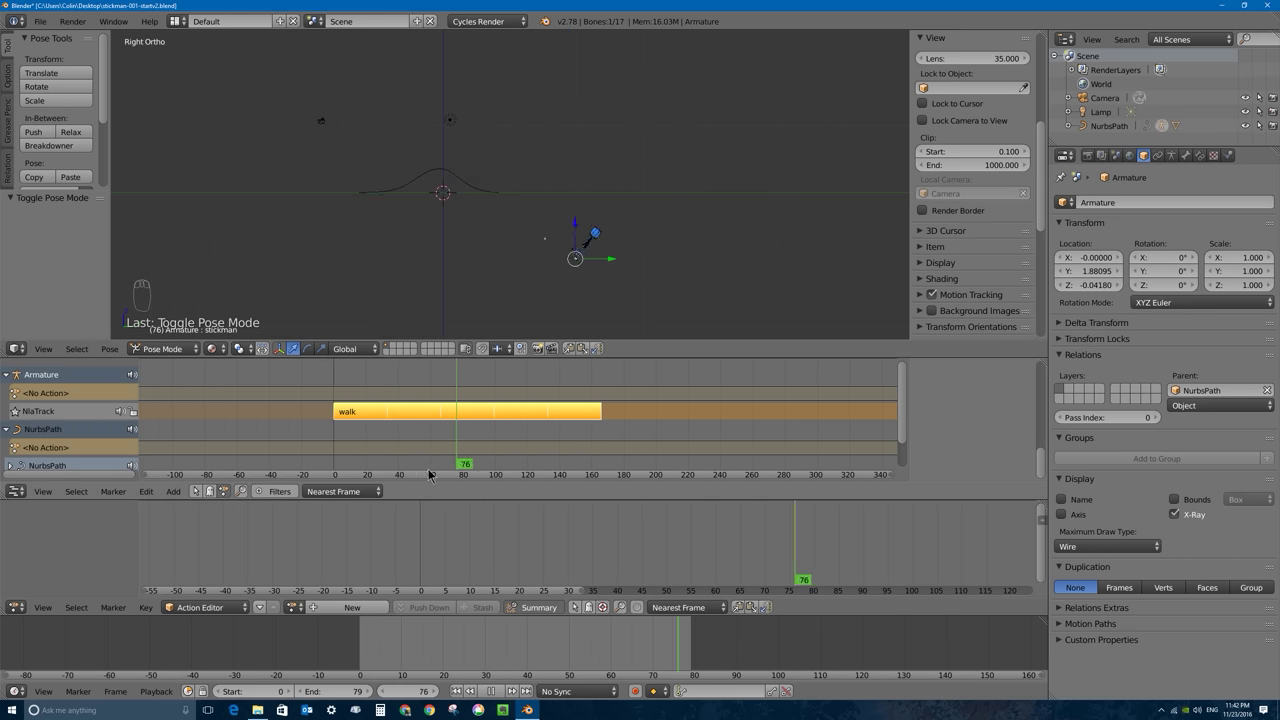
{"action": "key", "text": "Escape"}
{"action": "scroll", "coordinate": [416, 131], "scroll_direction": "up", "scroll_amount": 9}
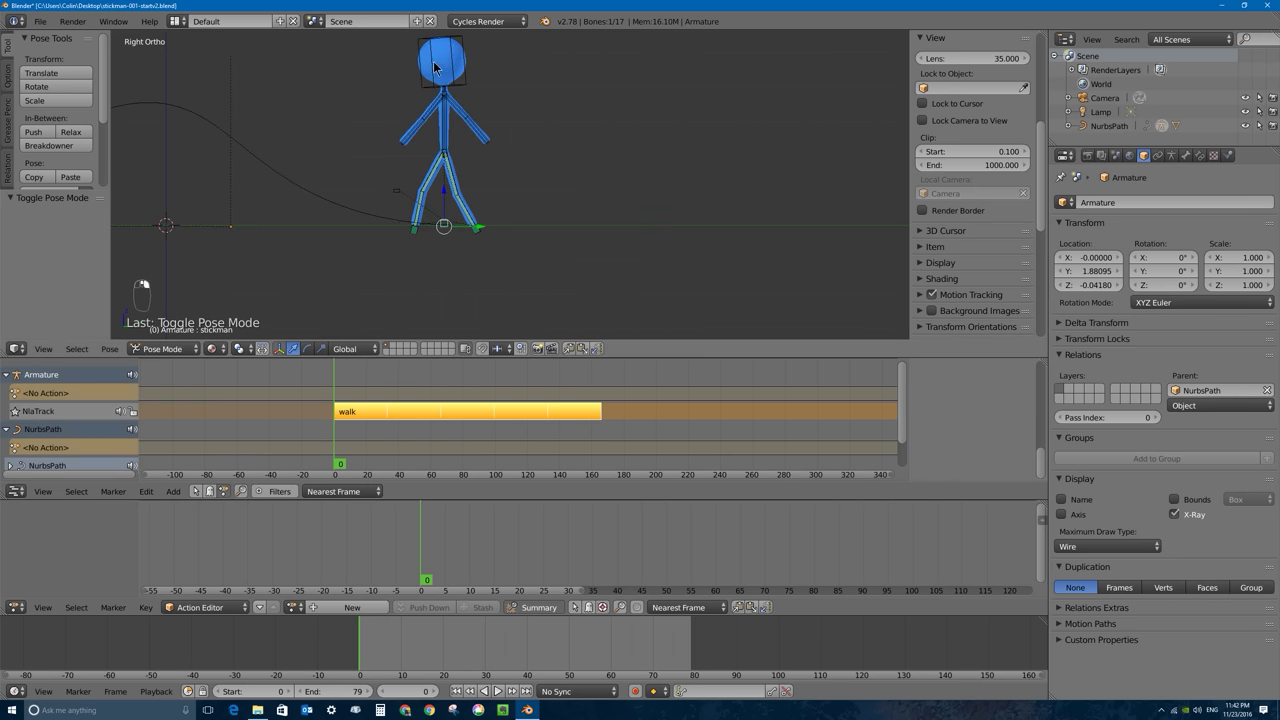
{"action": "middle_click_drag", "start_coordinate": [434, 66], "coordinate": [478, 268], "text": "shift"}
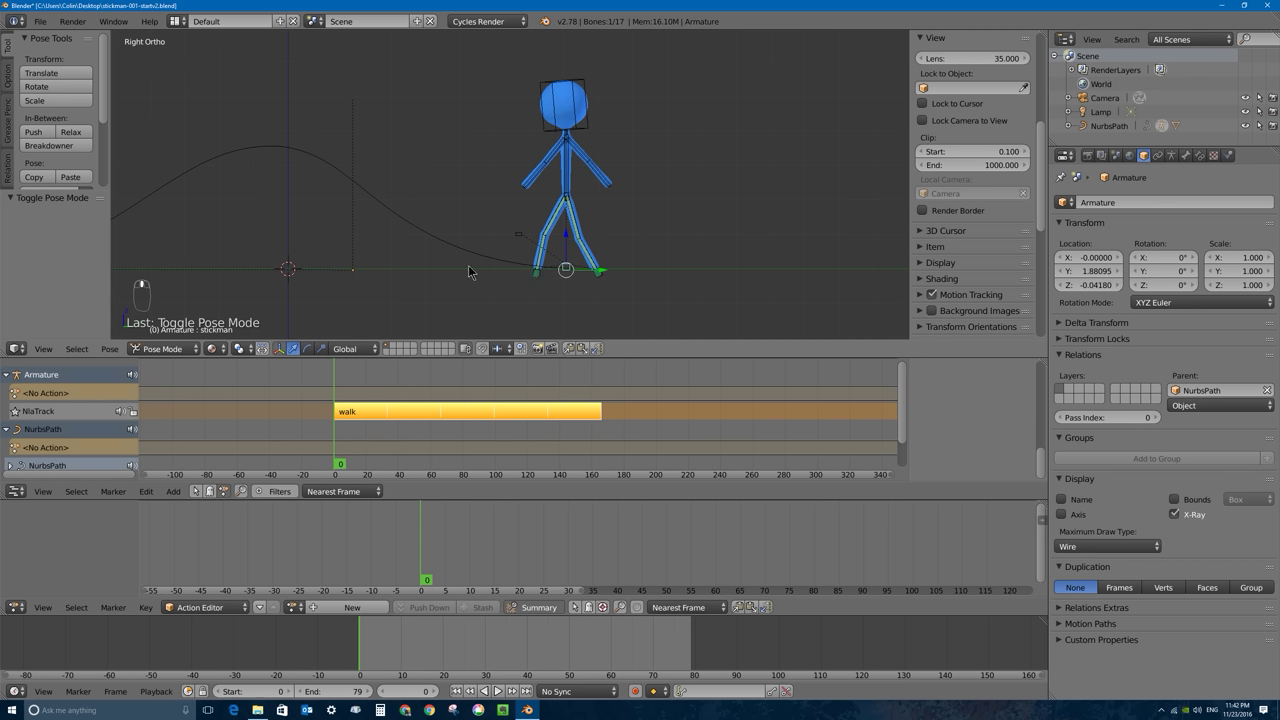
Step: Clear the pose location of the stickman's master bone between the feet
{"action": "right_click", "coordinate": [566, 110]}
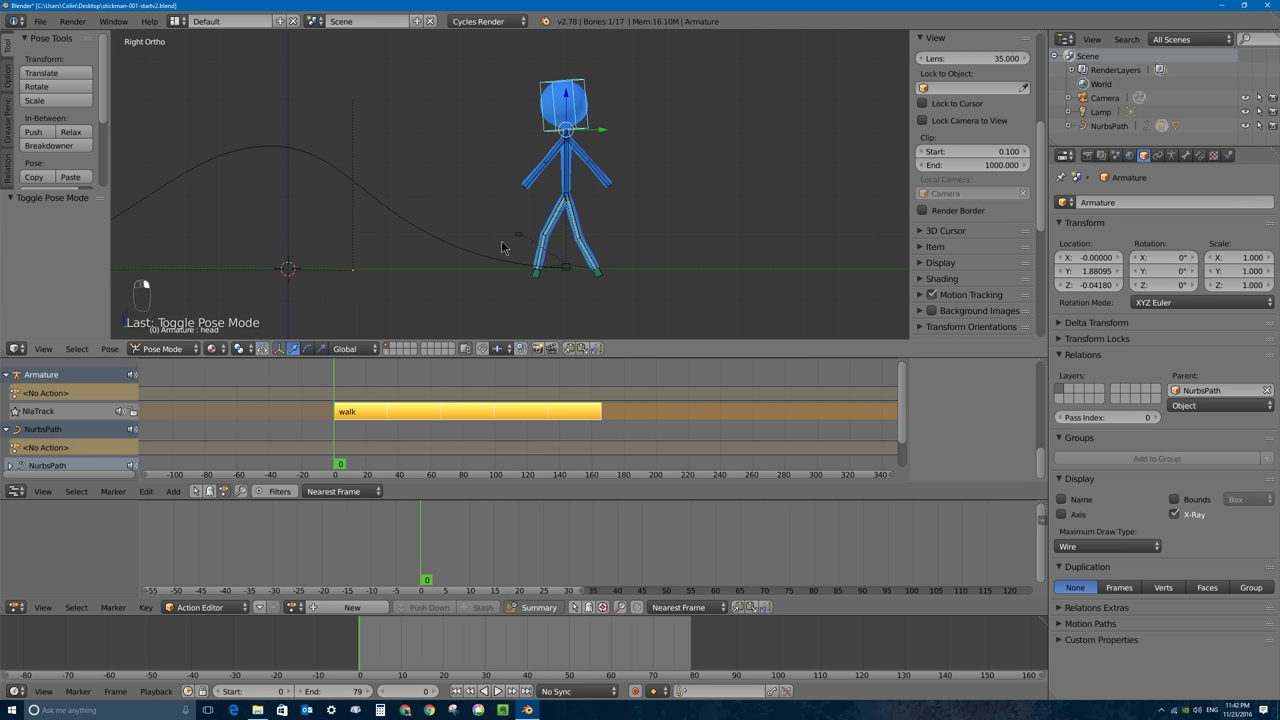
{"action": "right_click", "coordinate": [566, 270]}
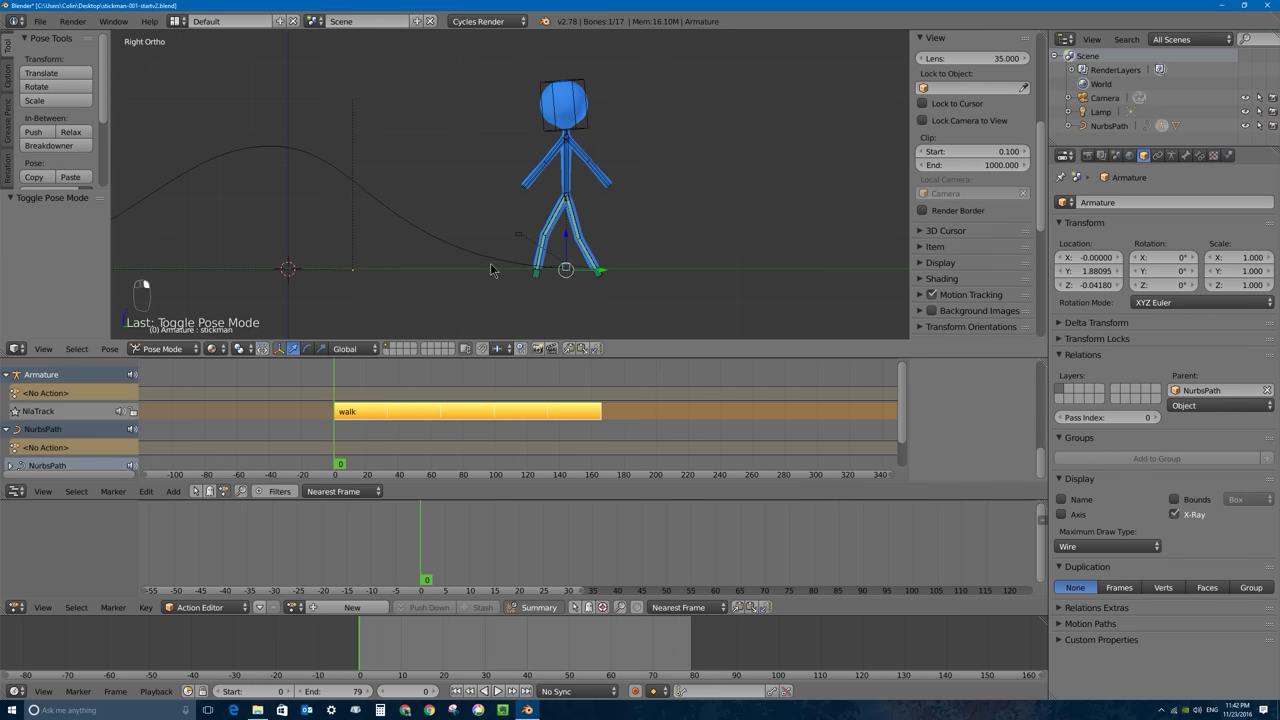
{"action": "key", "text": "ctrl+z"}
{"action": "key", "text": "alt+g"}
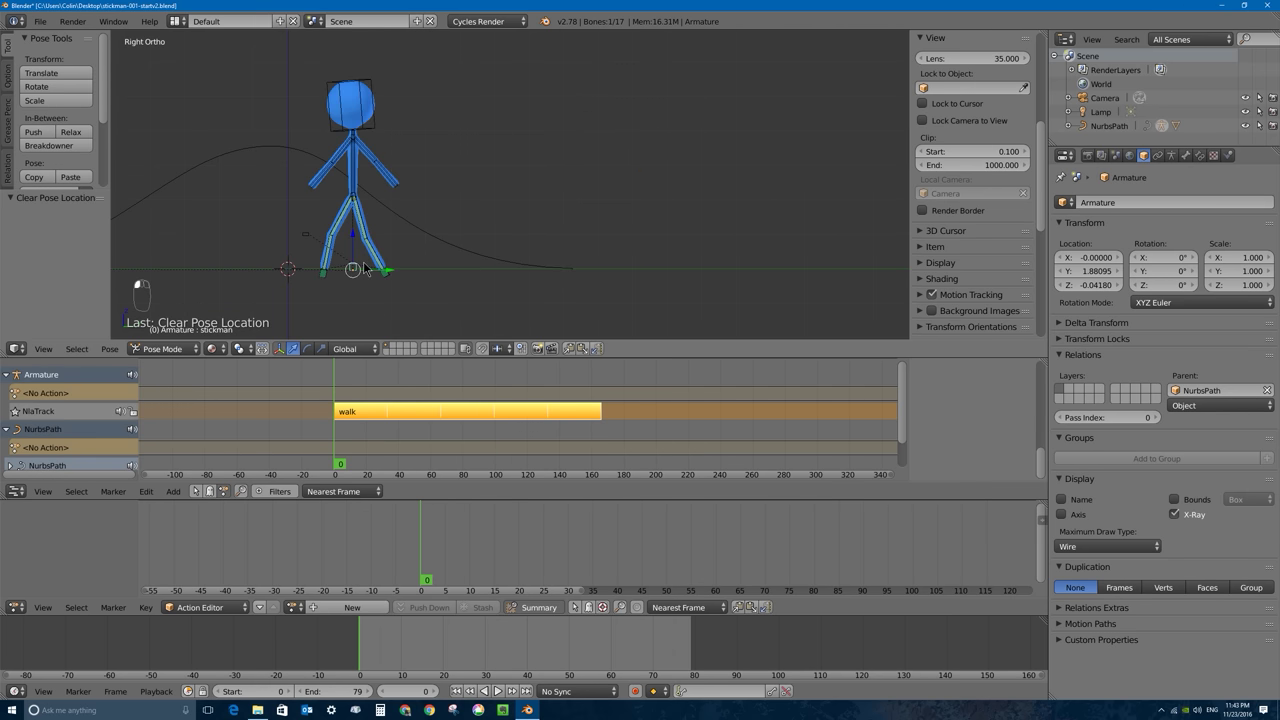
Step: In Object Mode, move the armature along Y to about 8.27 at the path's near end, and shift it about -0.04 units along X
{"action": "left_click", "coordinate": [162, 348]}
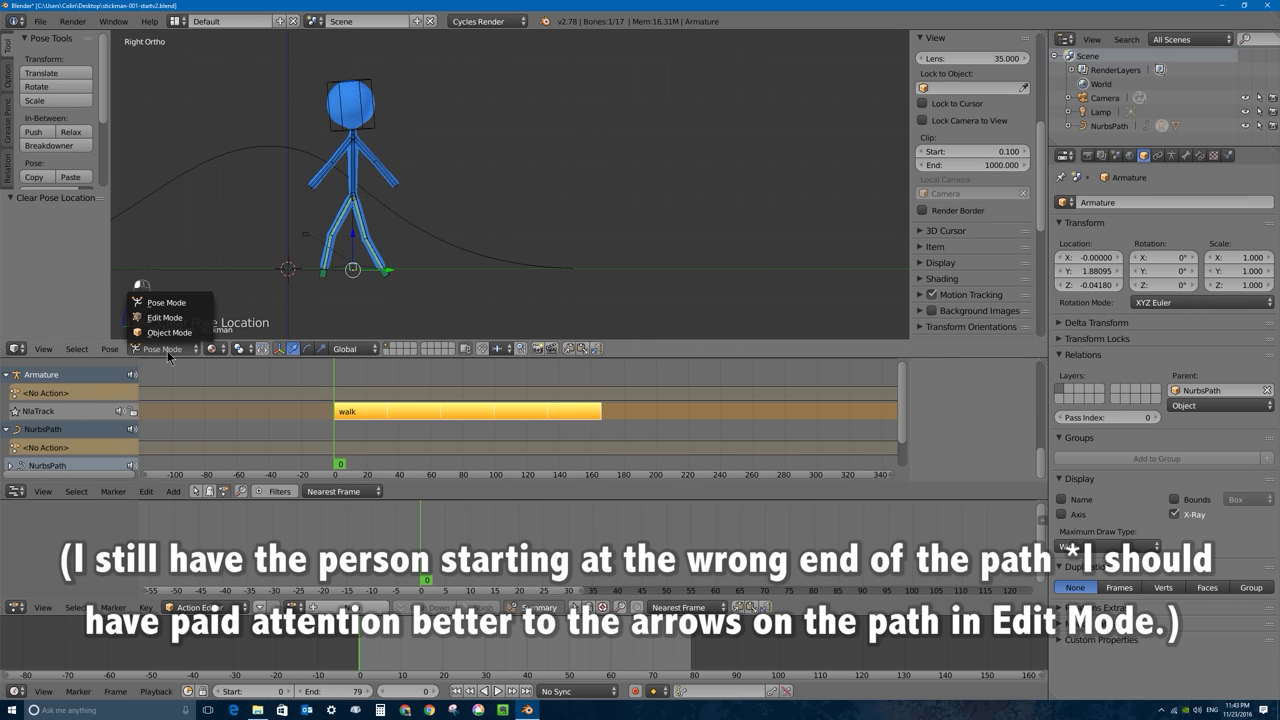
{"action": "left_click", "coordinate": [165, 332]}
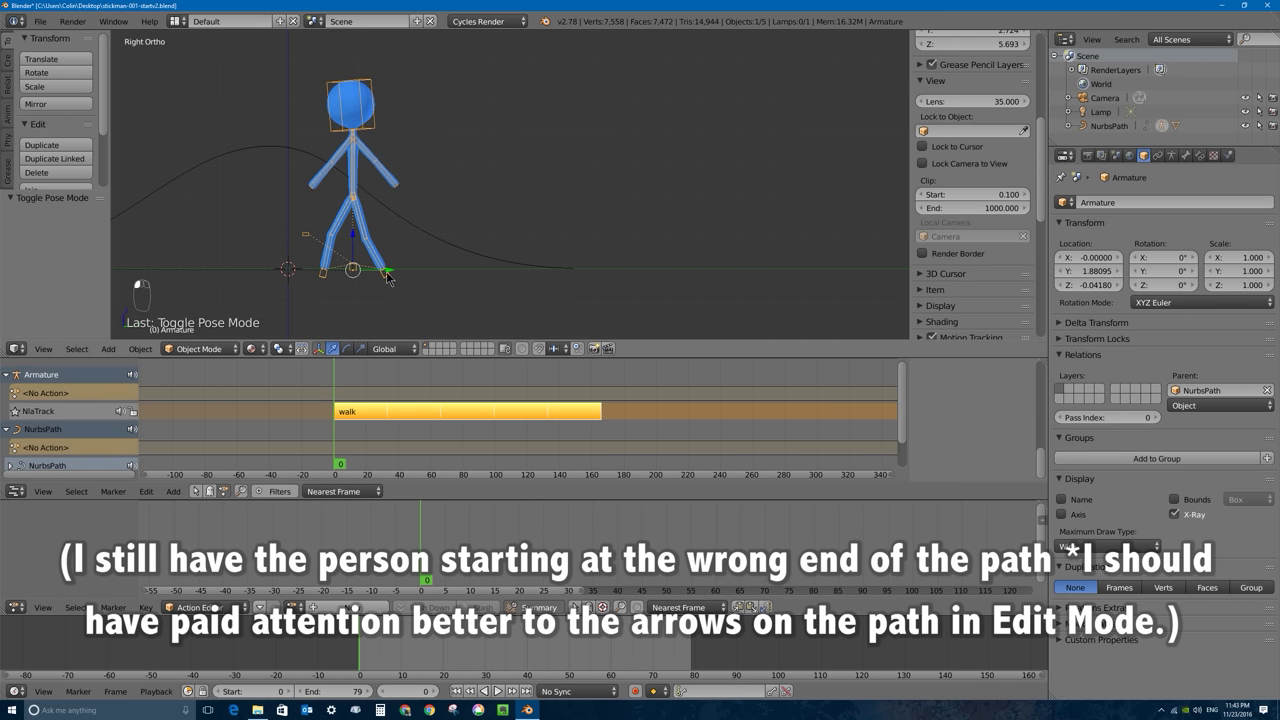
{"action": "key", "text": "g"}
{"action": "key", "text": "y"}
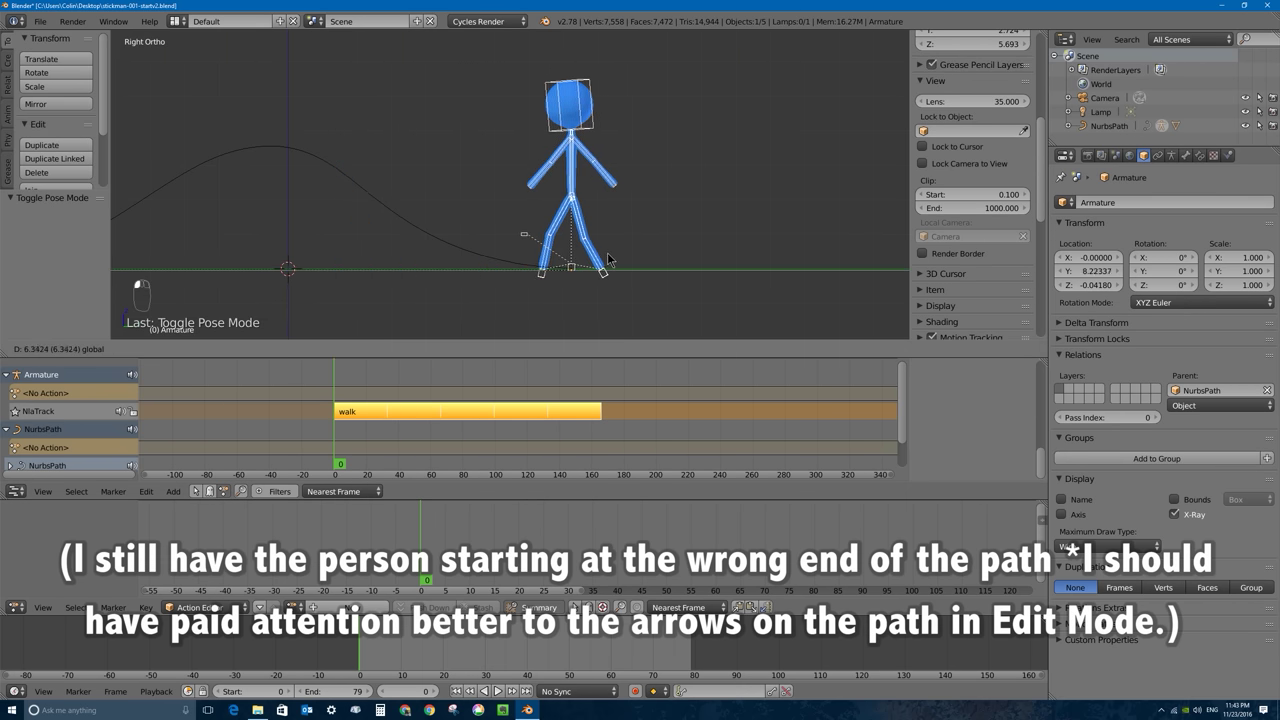
{"action": "left_click", "coordinate": [610, 258]}
{"action": "middle_click_drag", "start_coordinate": [605, 262], "coordinate": [557, 243]}
{"action": "key", "text": "g"}
{"action": "key", "text": "x"}
{"action": "left_click", "coordinate": [533, 248]}
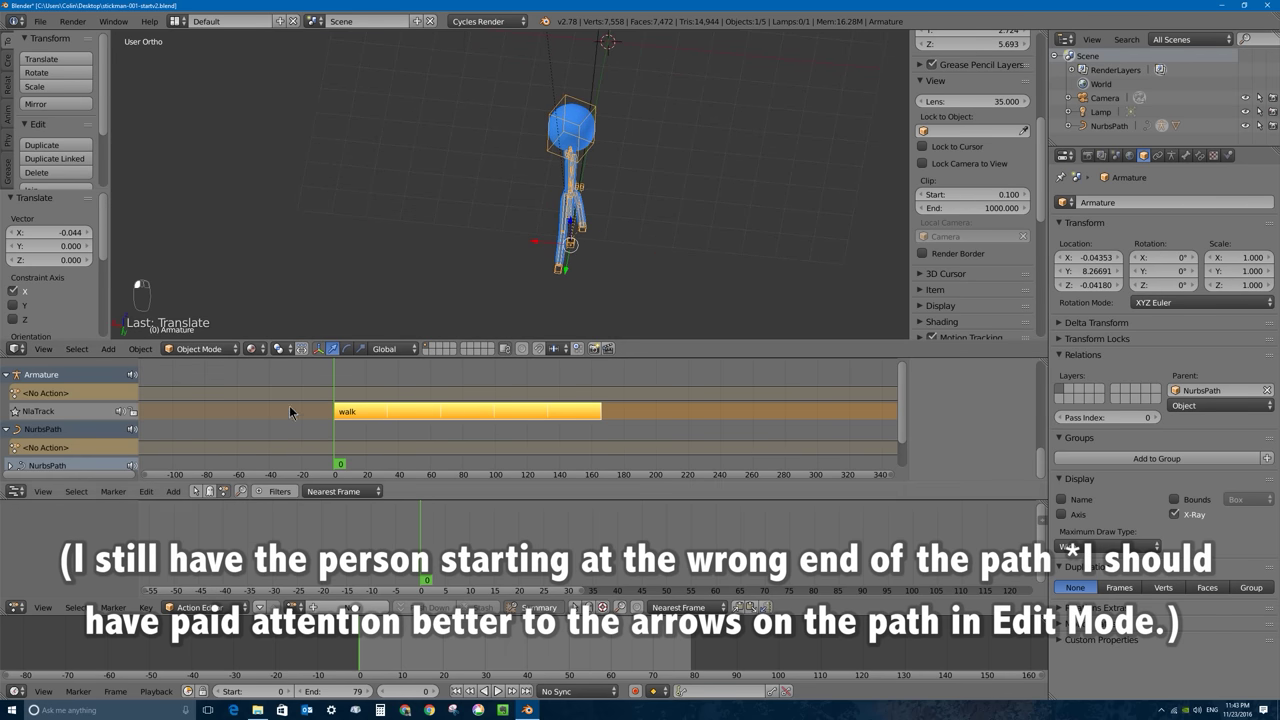
Step: Switch the armature to Pose Mode, select the curved path, and play back the animation to check the stickman's direction of travel
{"action": "left_click", "coordinate": [203, 348]}
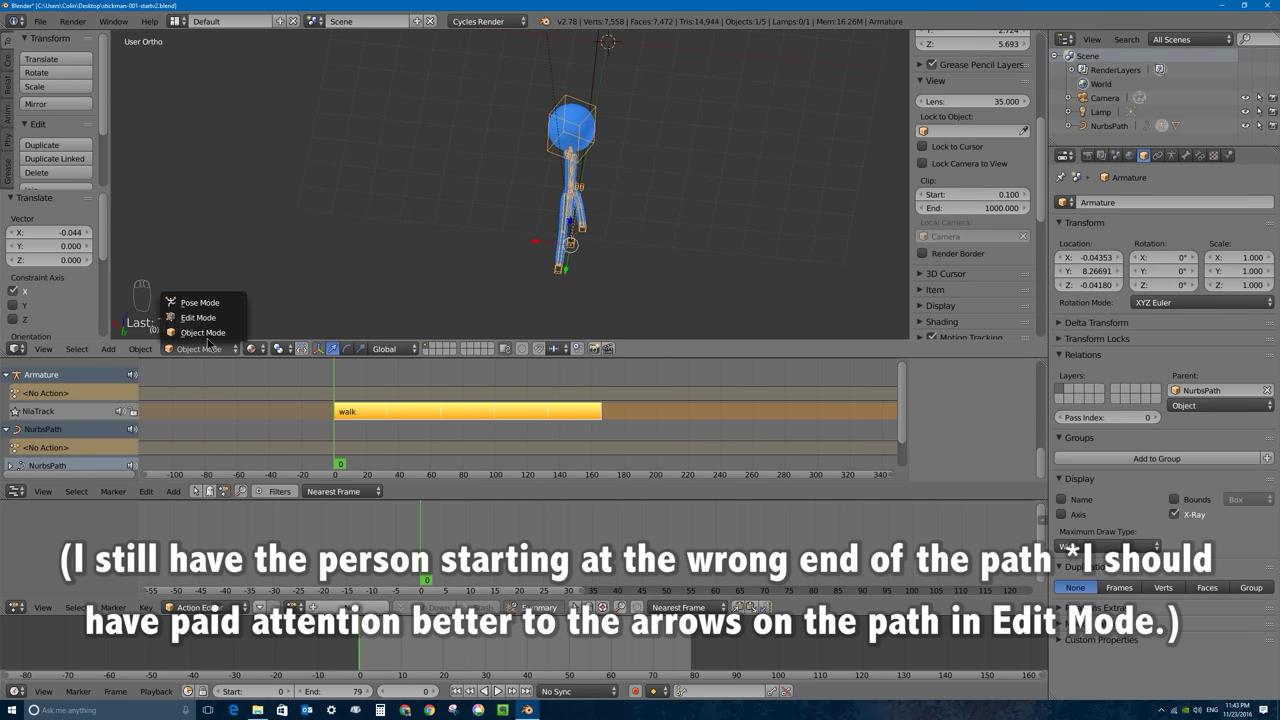
{"action": "left_click", "coordinate": [213, 300]}
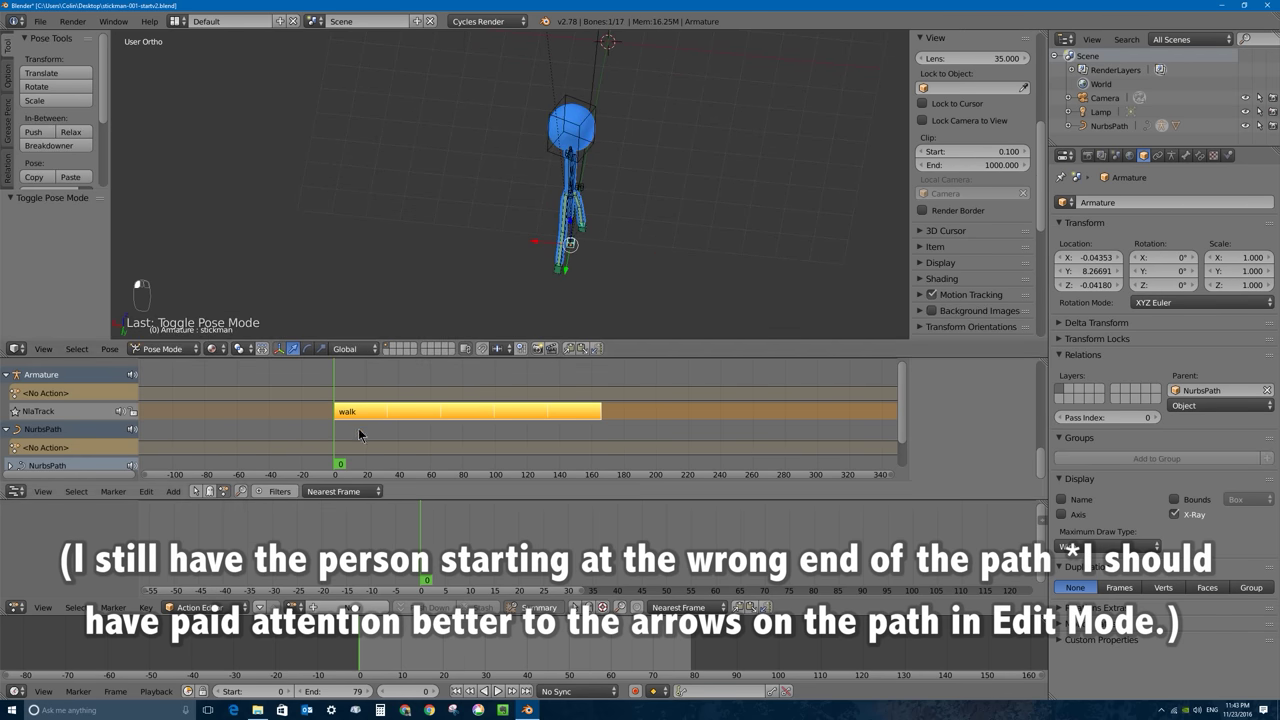
{"action": "scroll", "coordinate": [359, 434], "scroll_direction": "down", "scroll_amount": 1}
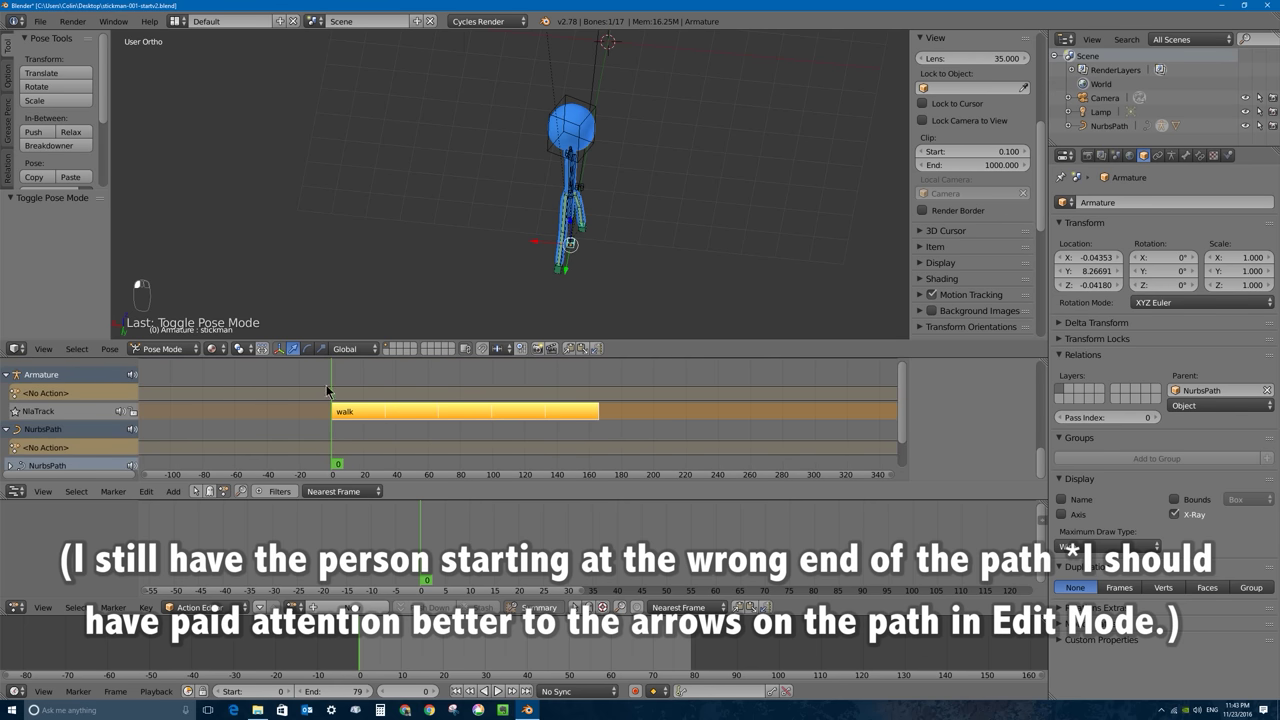
{"action": "right_click", "coordinate": [555, 229]}
{"action": "key", "text": "Tab"}
{"action": "key", "text": "Tab"}
{"action": "key", "text": "Tab"}
{"action": "key", "text": "Tab"}
{"action": "key", "text": "Tab"}
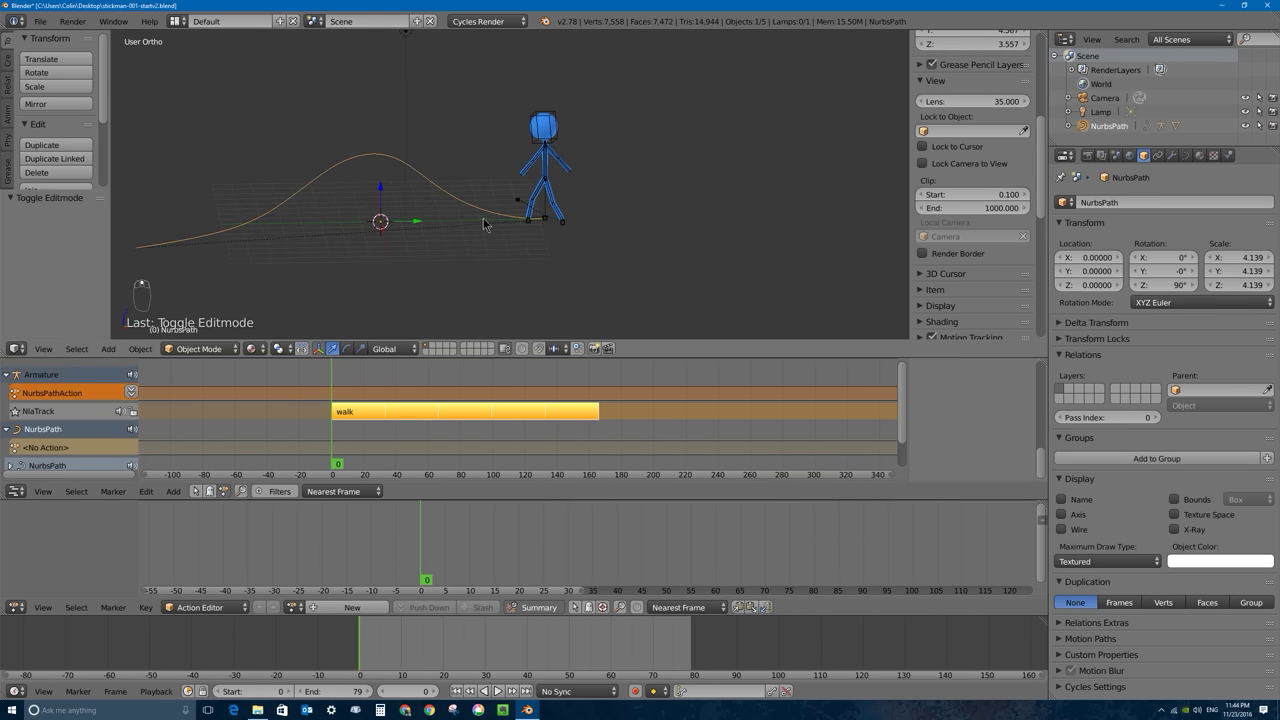
{"action": "key", "text": "alt+a"}
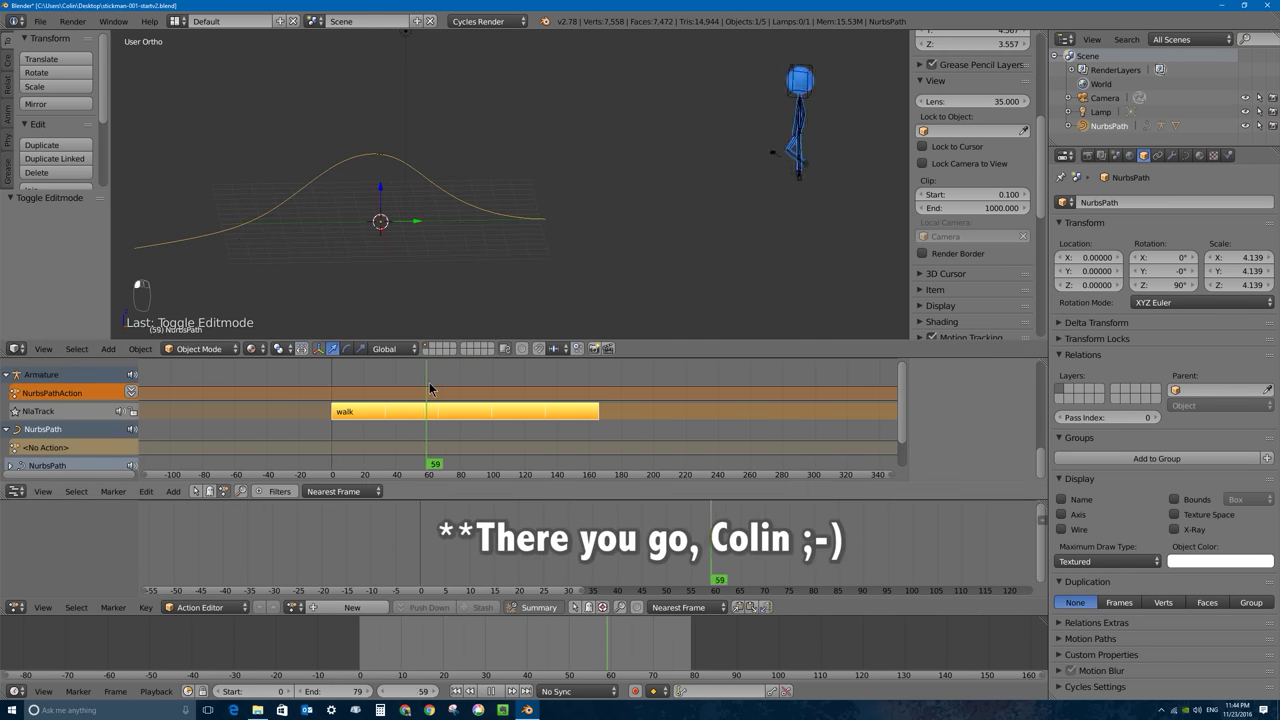
{"action": "key", "text": "Escape"}
Step: Examine the direction arrows along the curved path in Edit Mode to find which end is its start
{"action": "key", "text": "Tab"}
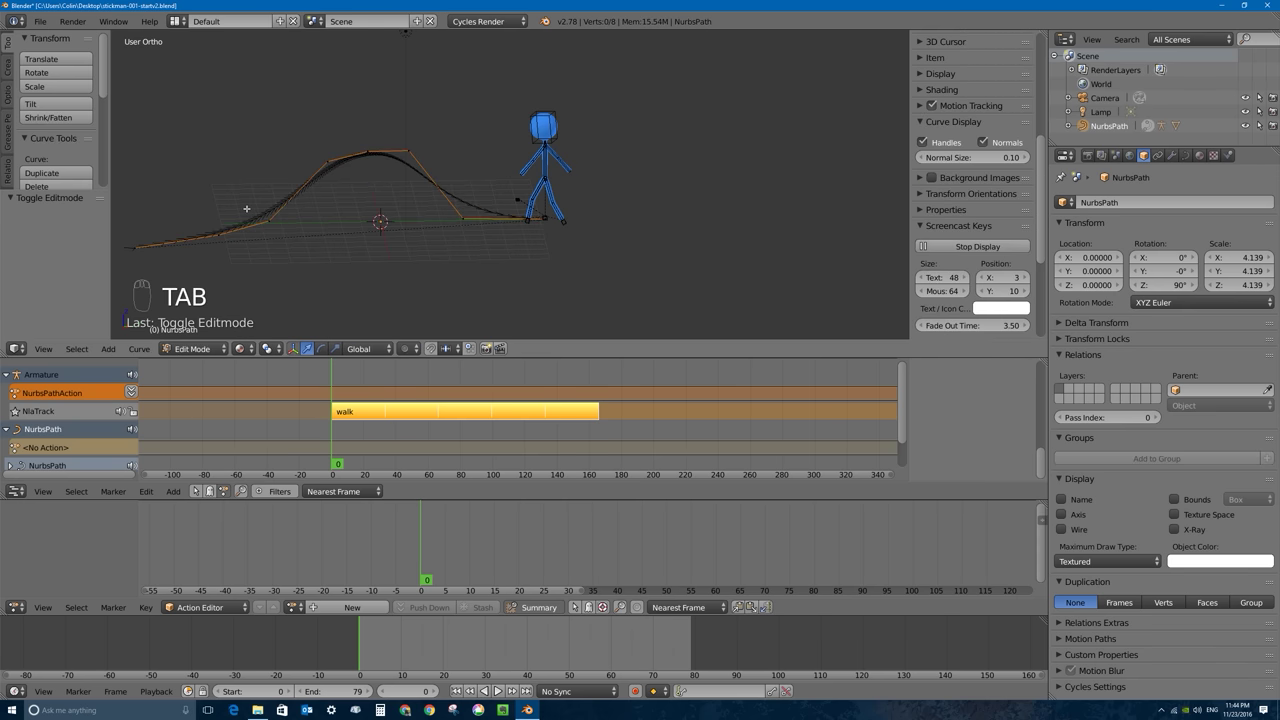
{"action": "scroll", "coordinate": [246, 209], "scroll_direction": "up", "scroll_amount": 10}
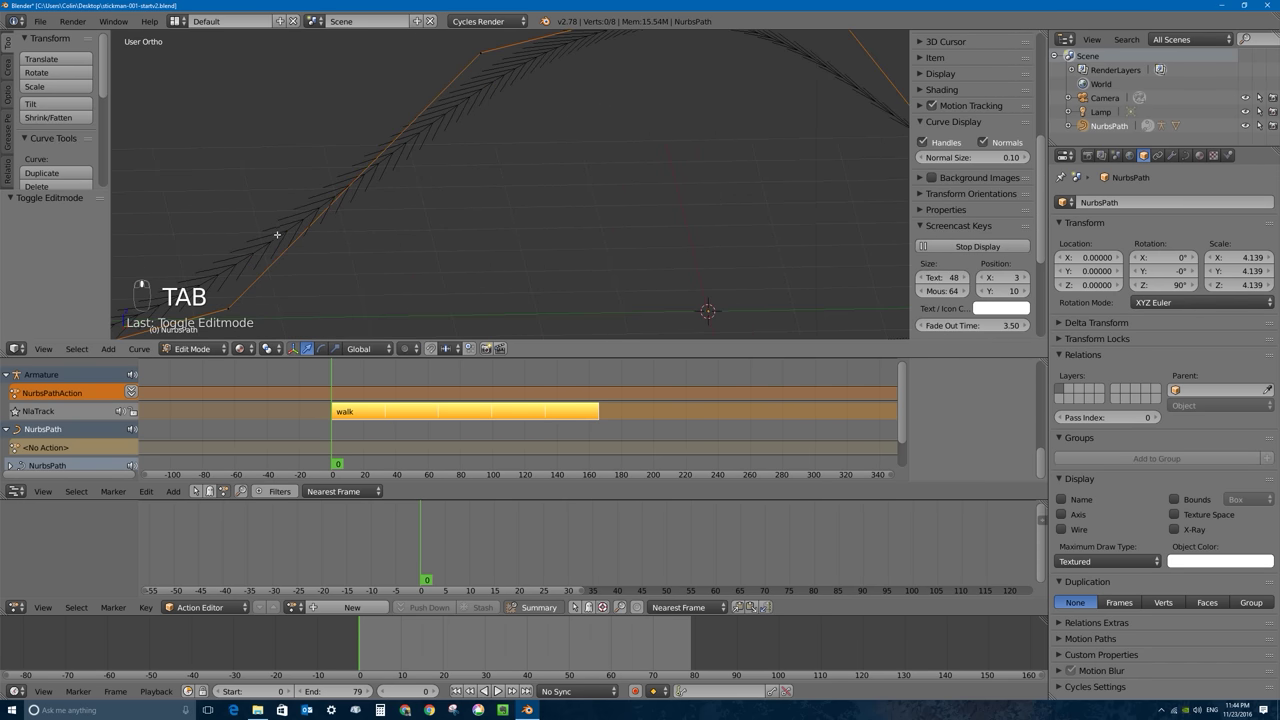
{"action": "scroll", "coordinate": [328, 239], "scroll_direction": "down", "scroll_amount": 2}
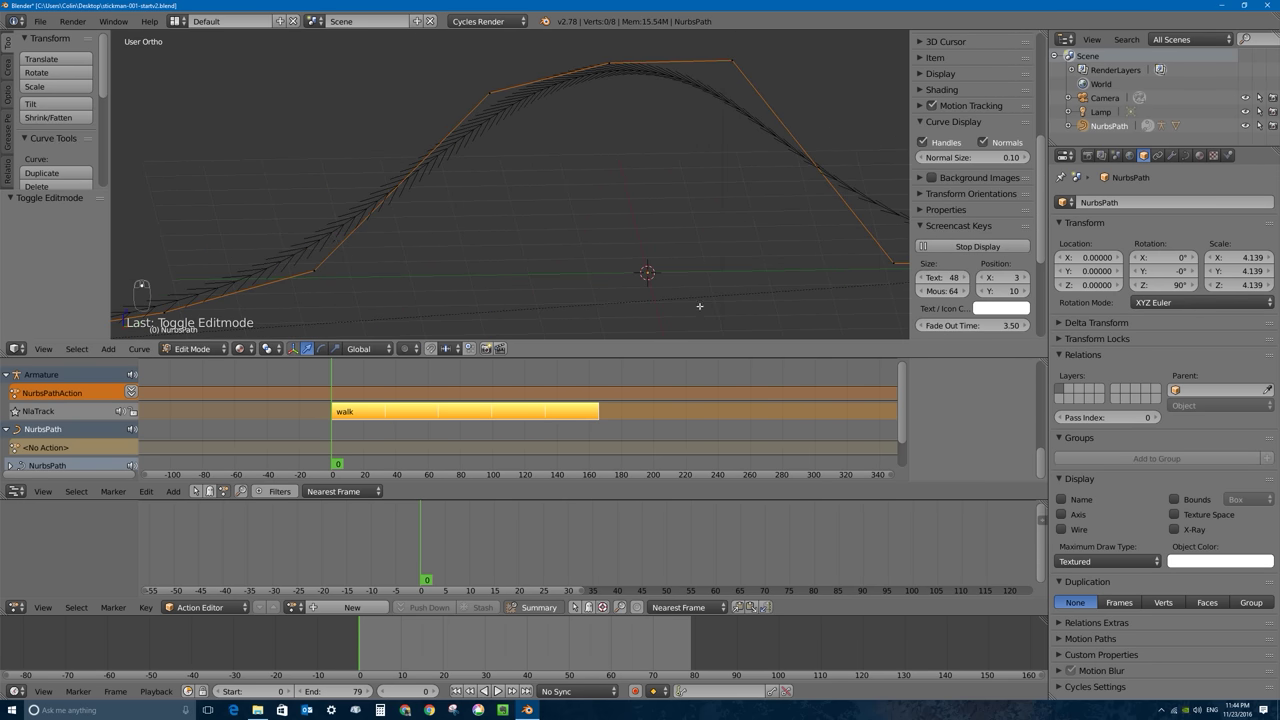
{"action": "scroll", "coordinate": [699, 306], "scroll_direction": "down", "scroll_amount": 5}
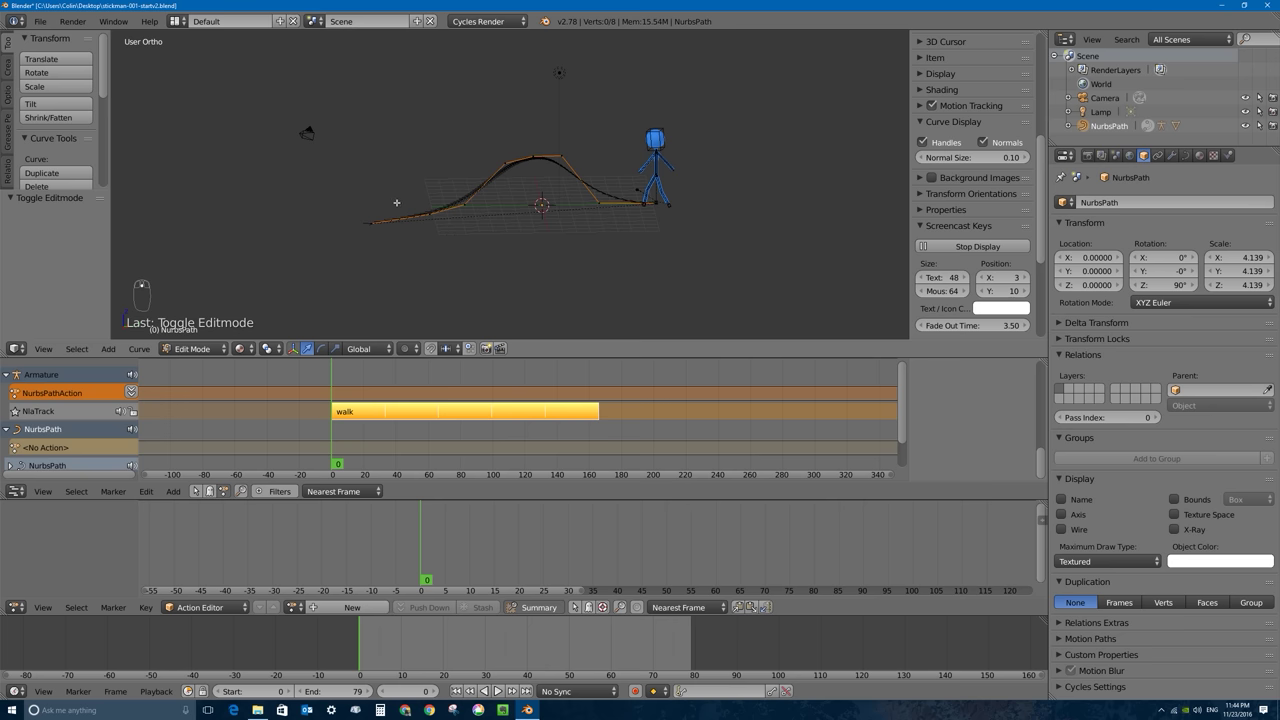
{"action": "middle_click_drag", "start_coordinate": [387, 186], "coordinate": [420, 196]}
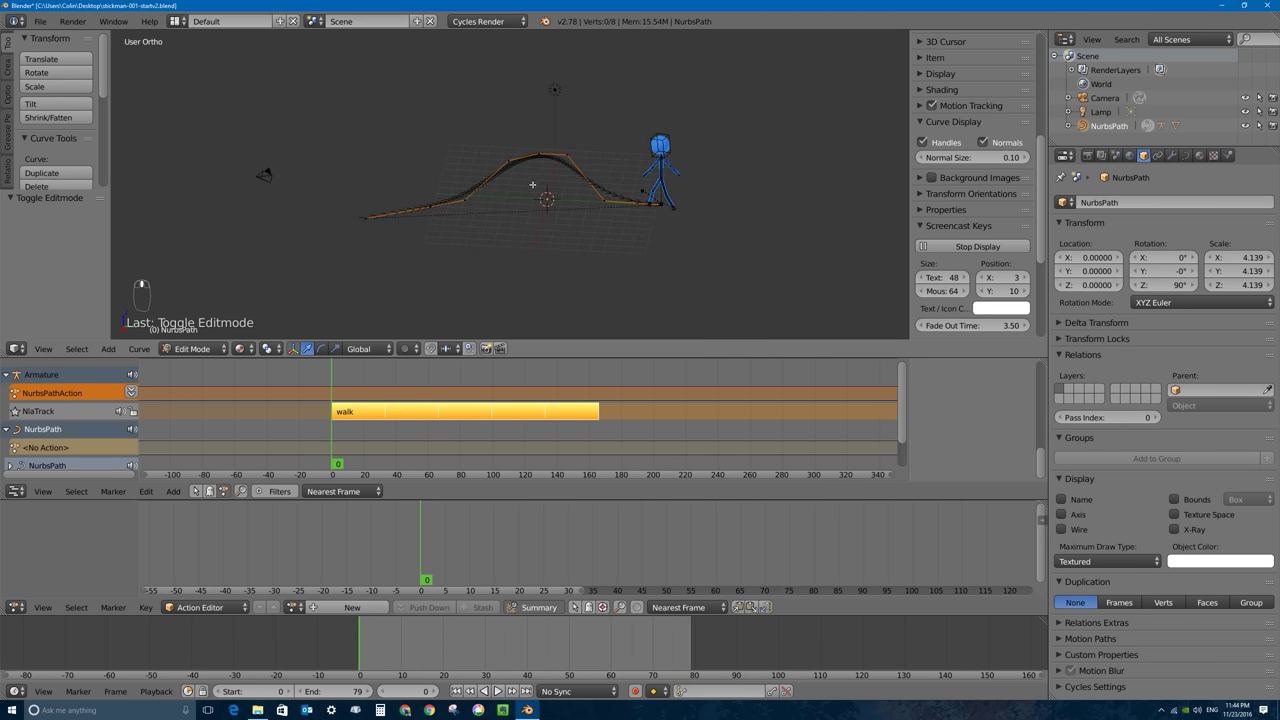
{"action": "scroll", "coordinate": [460, 208], "scroll_direction": "up", "scroll_amount": 2}
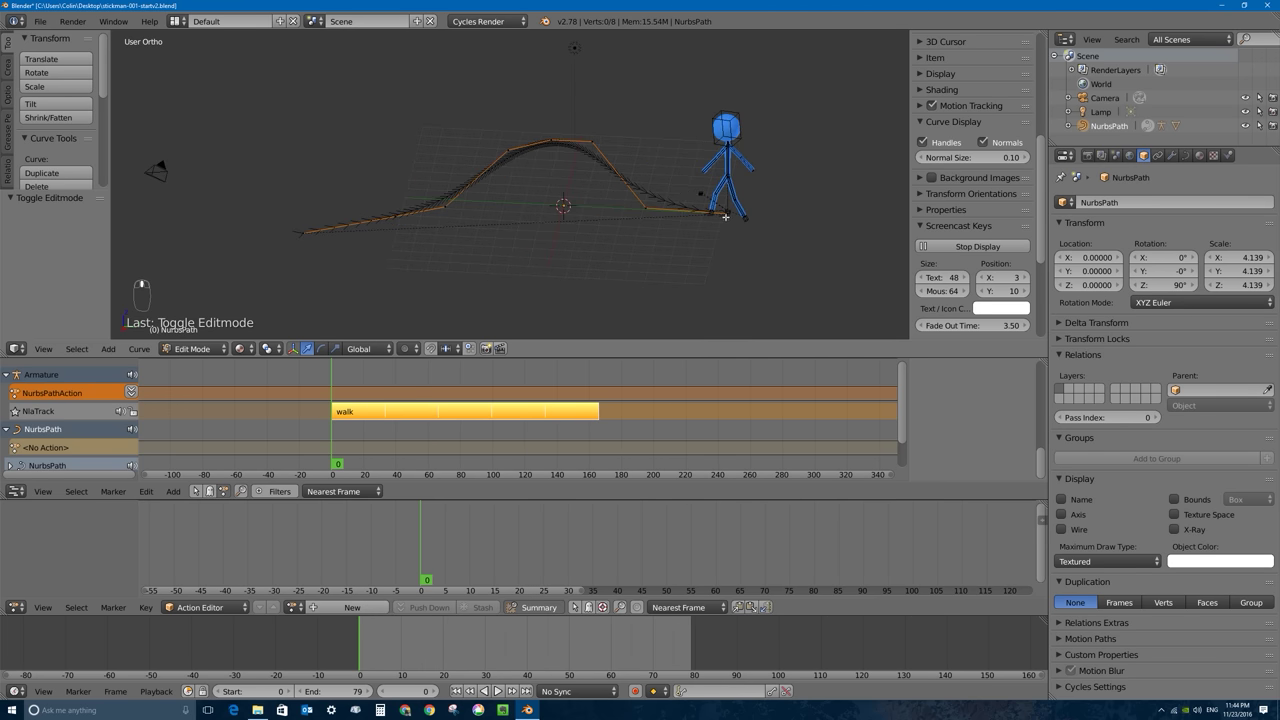
{"action": "right_click", "coordinate": [728, 212]}
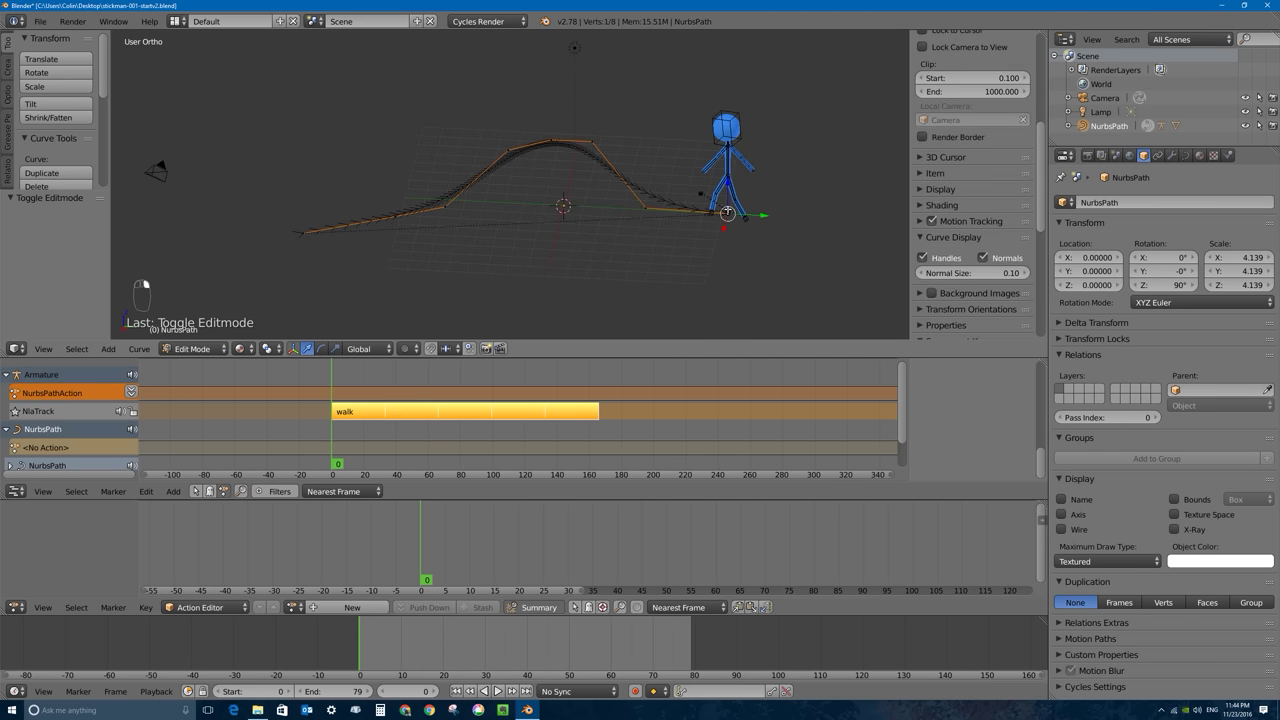
{"action": "key", "text": "Tab"}
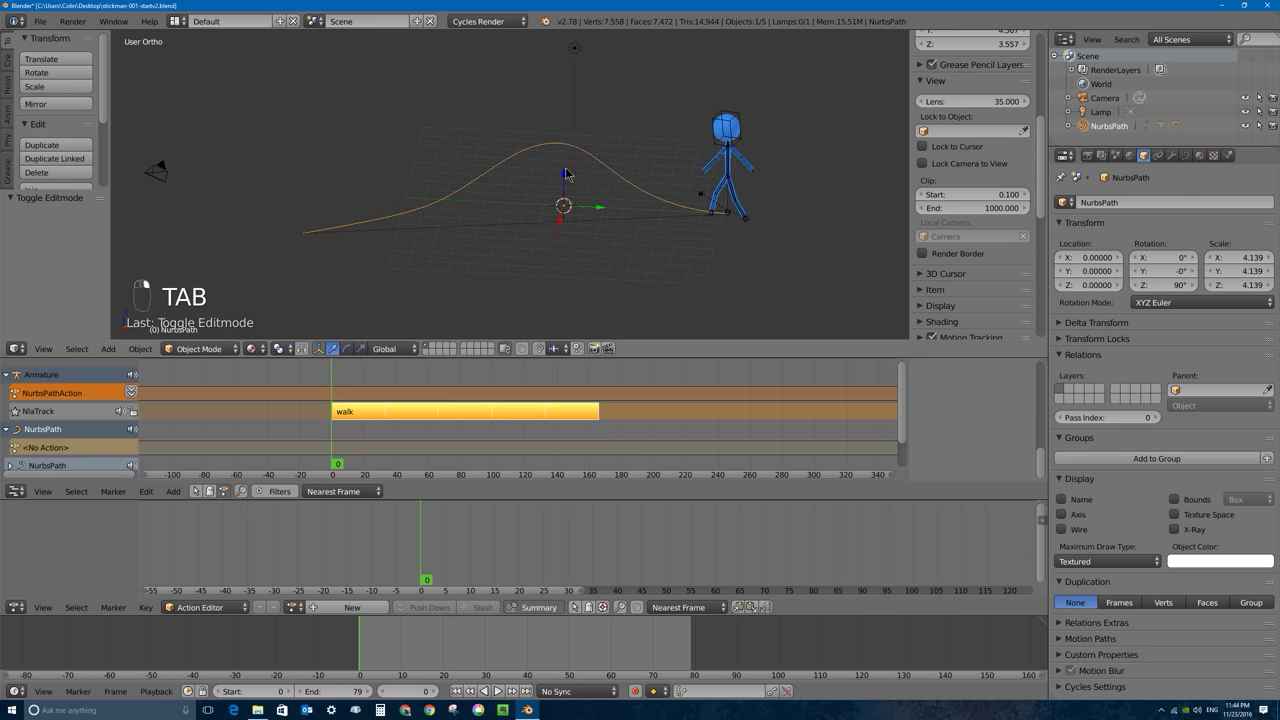
Step: In Object Mode, move the armature in right view to the path's opposite end, about -20.94 units along Y and 0.04 along Z
{"action": "right_click", "coordinate": [735, 217]}
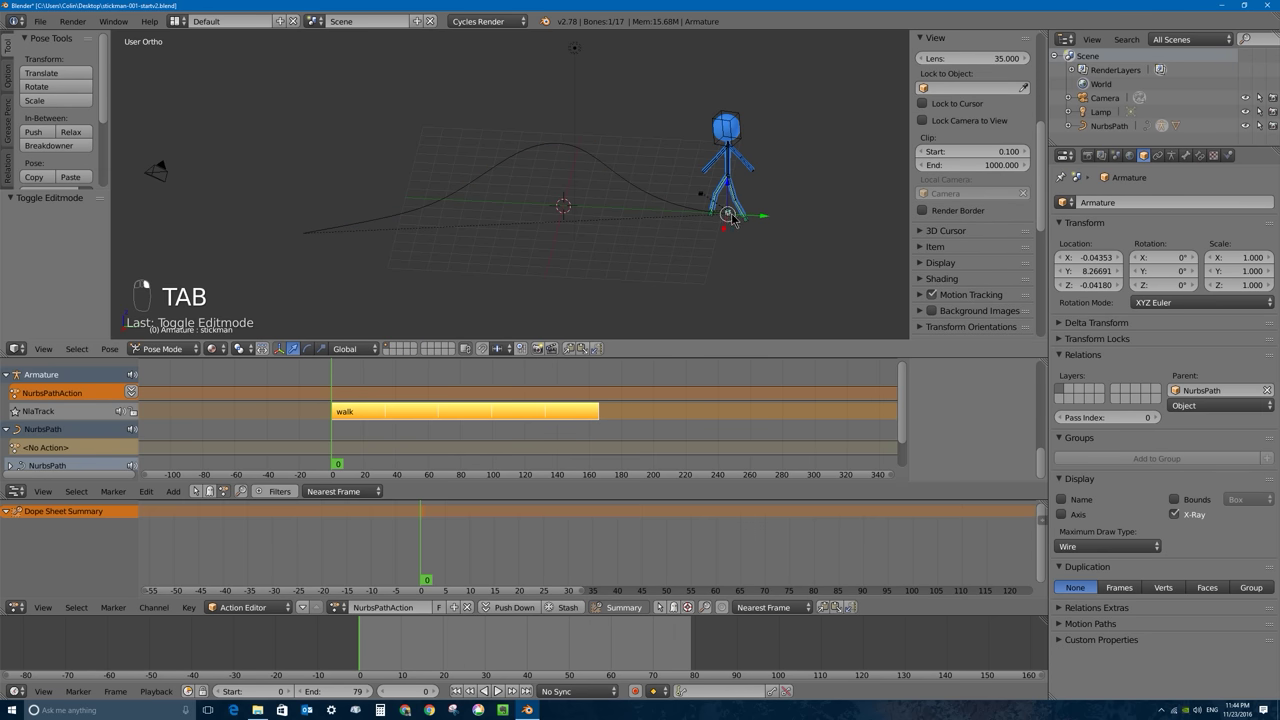
{"action": "middle_click_drag", "start_coordinate": [731, 221], "coordinate": [731, 215]}
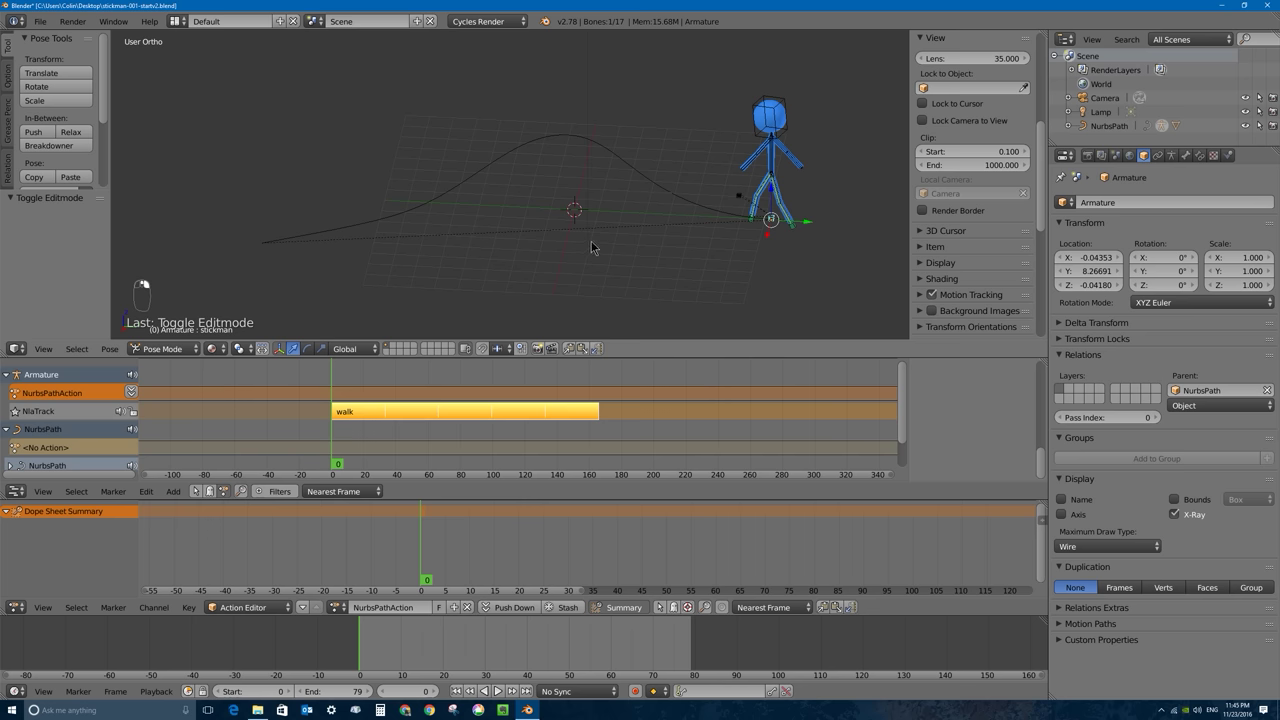
{"action": "left_click", "coordinate": [170, 348]}
{"action": "left_click", "coordinate": [175, 335]}
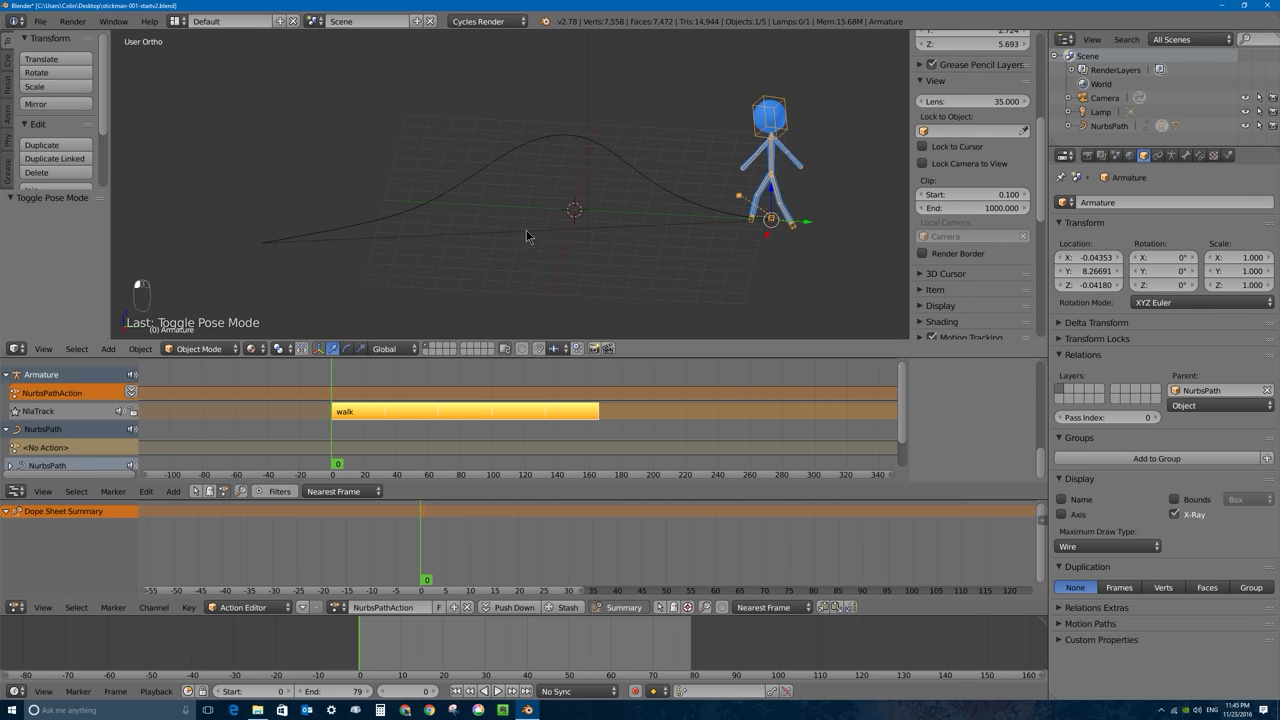
{"action": "key", "text": "KP_3"}
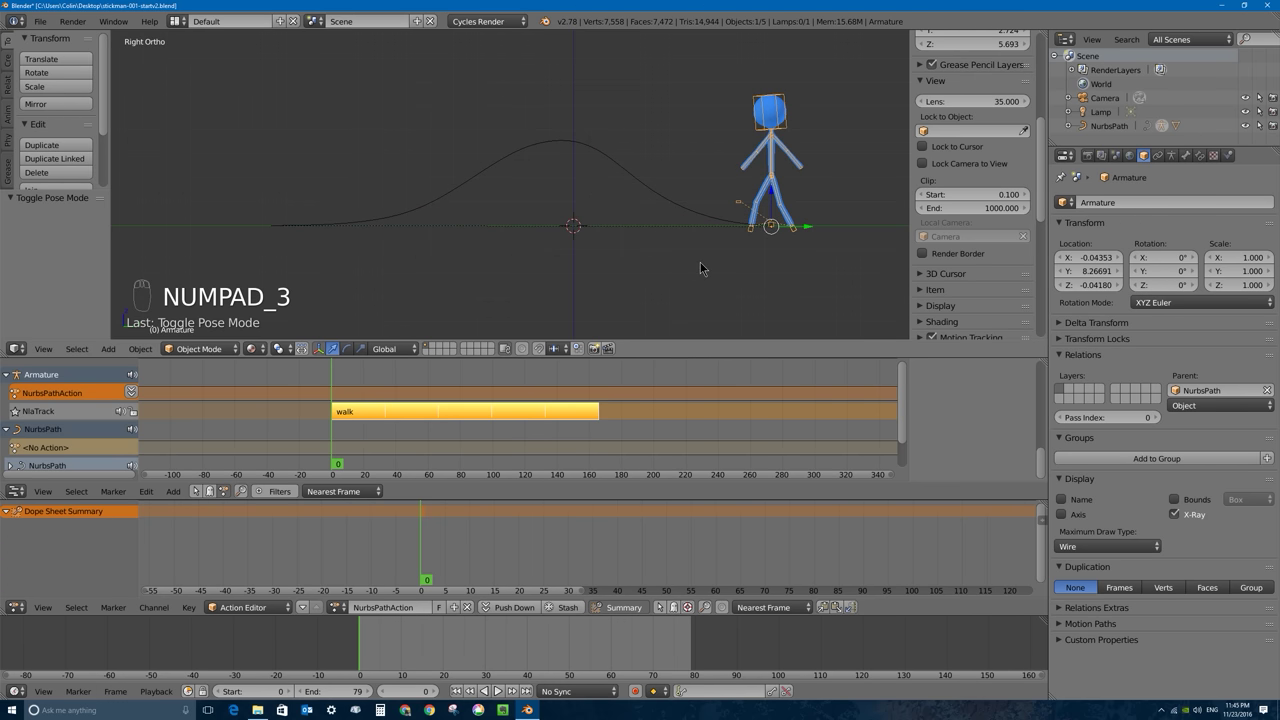
{"action": "key", "text": "g"}
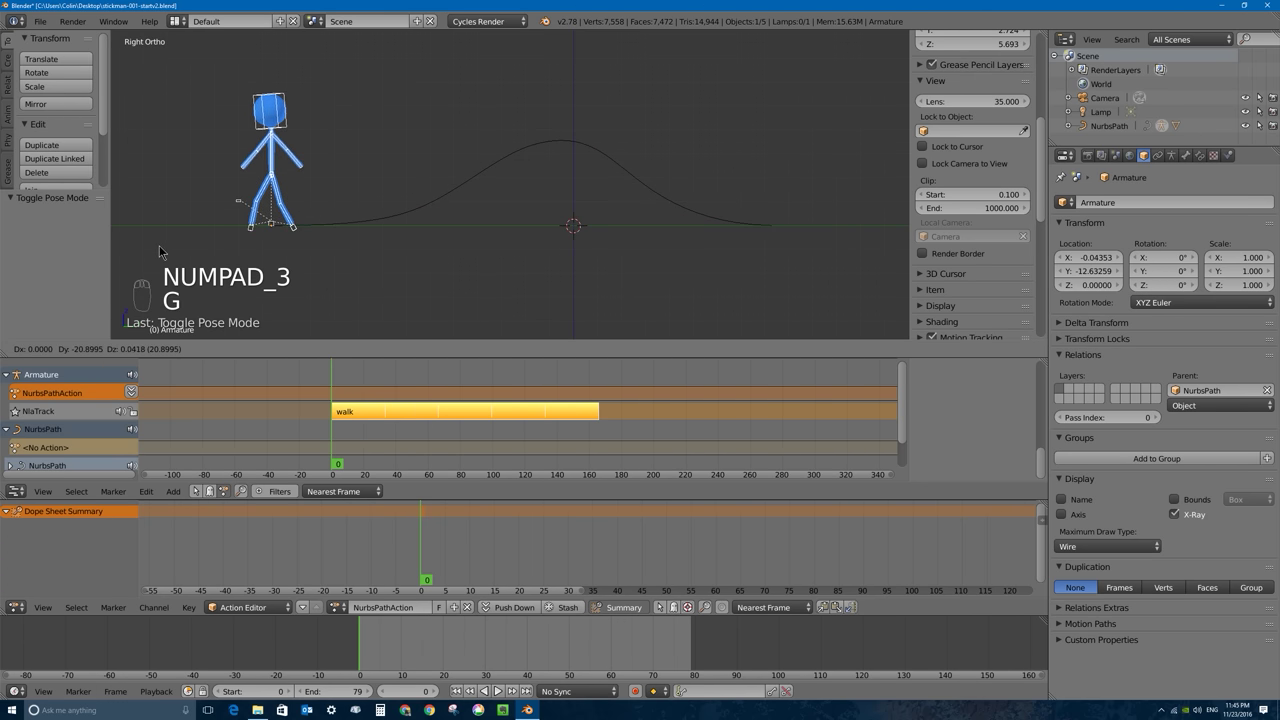
{"action": "left_click", "coordinate": [205, 213]}
Step: Rotate the armature 180° about the Z axis
{"action": "key", "text": "r"}
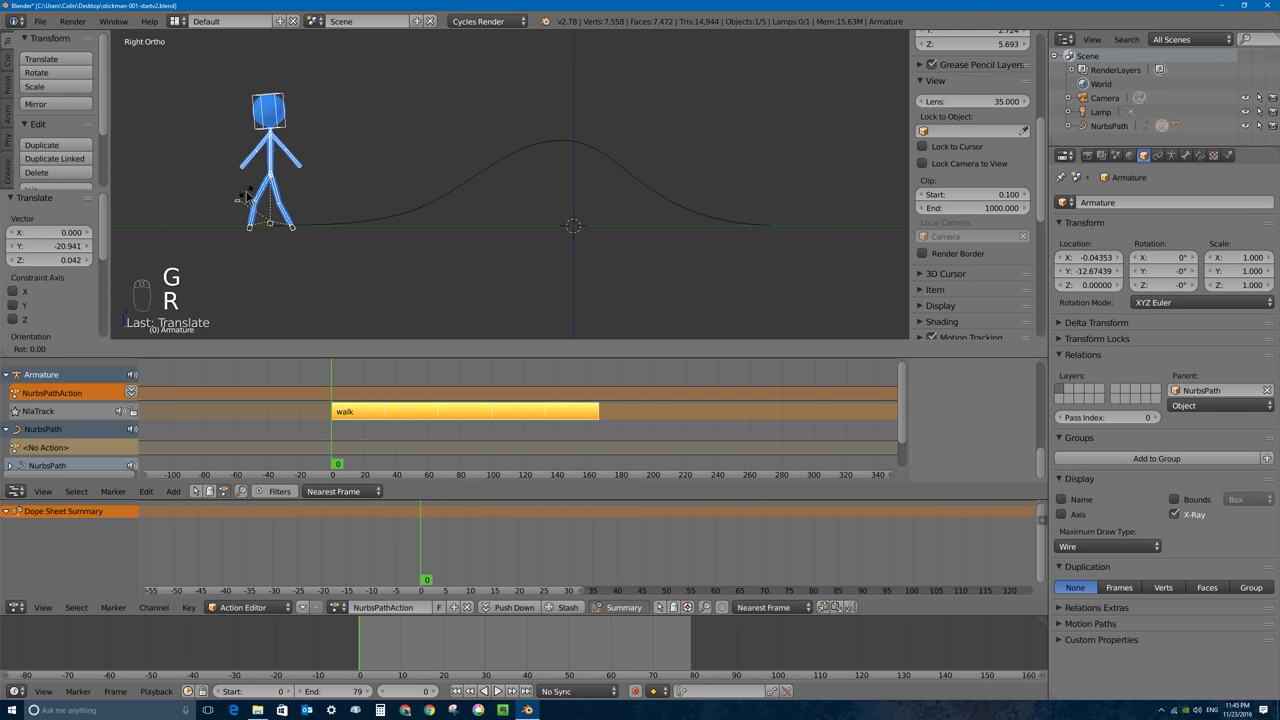
{"action": "key", "text": "z"}
{"action": "key", "text": "1"}
{"action": "key", "text": "8"}
{"action": "key", "text": "0"}
{"action": "key", "text": "Return"}
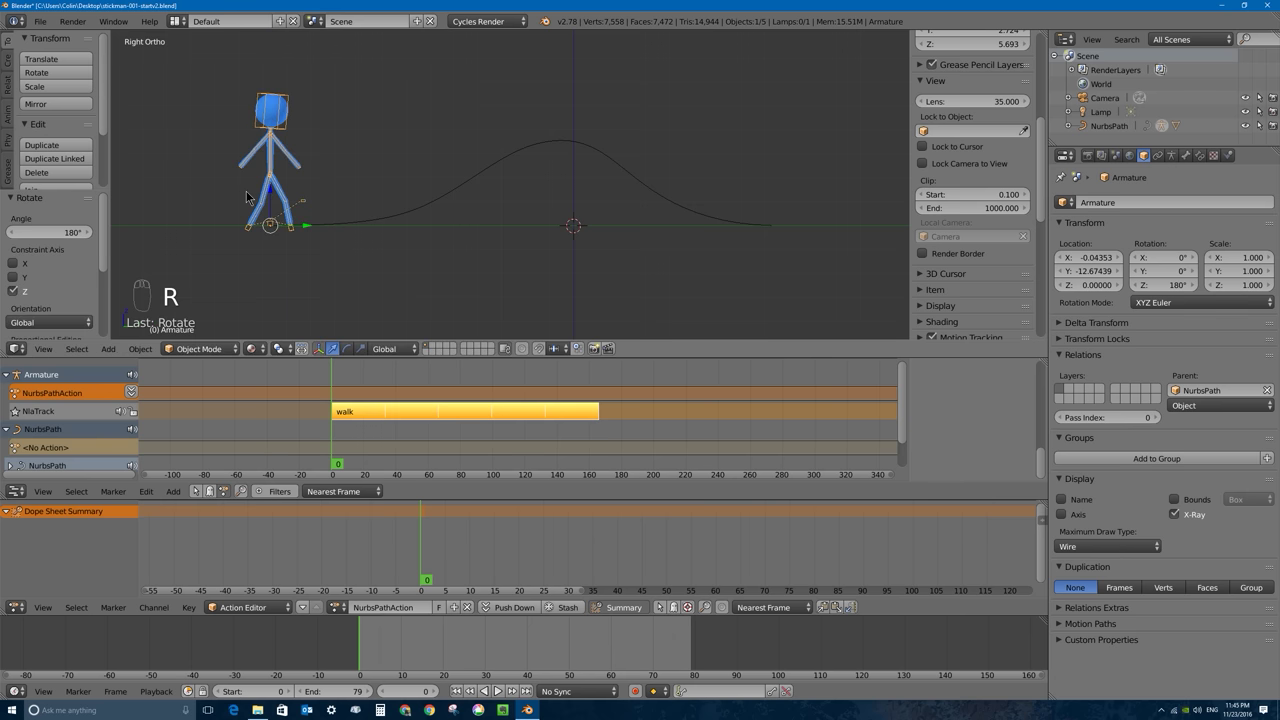
Step: Move the armature about 4.58 units along X onto the starting end of the path
{"action": "middle_click_drag", "start_coordinate": [285, 237], "coordinate": [277, 215]}
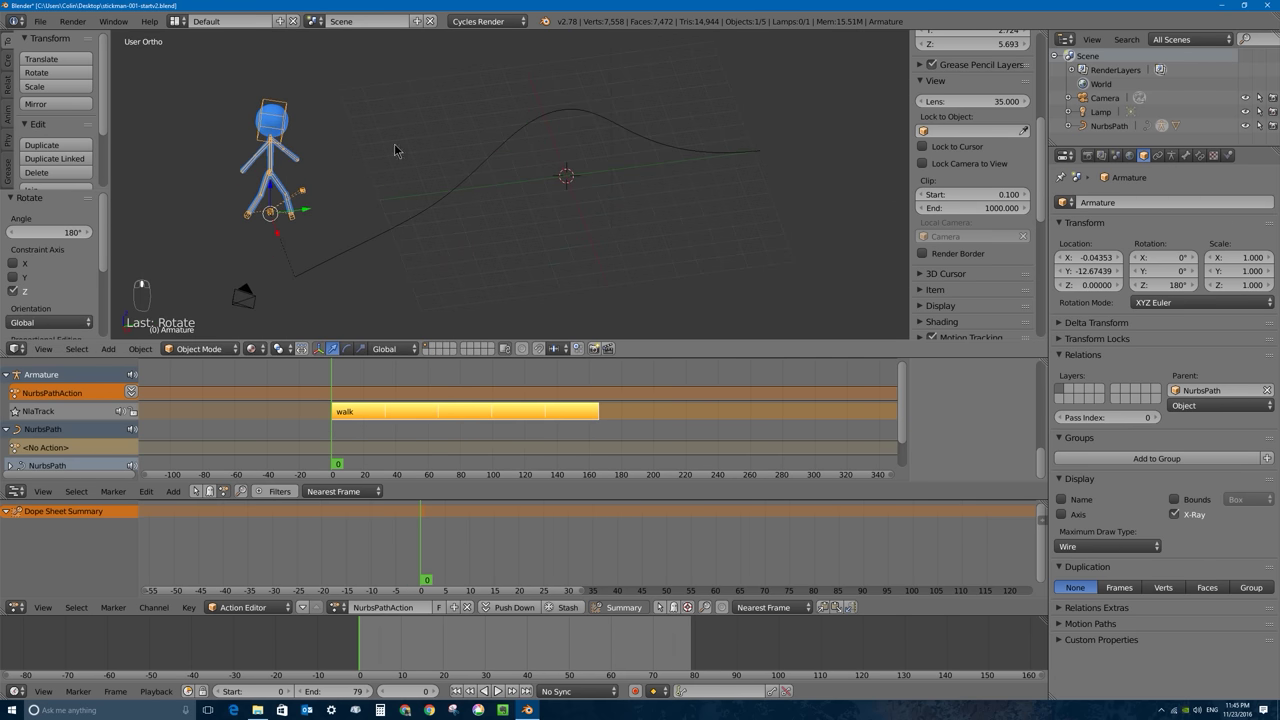
{"action": "middle_click_drag", "start_coordinate": [443, 256], "coordinate": [434, 226]}
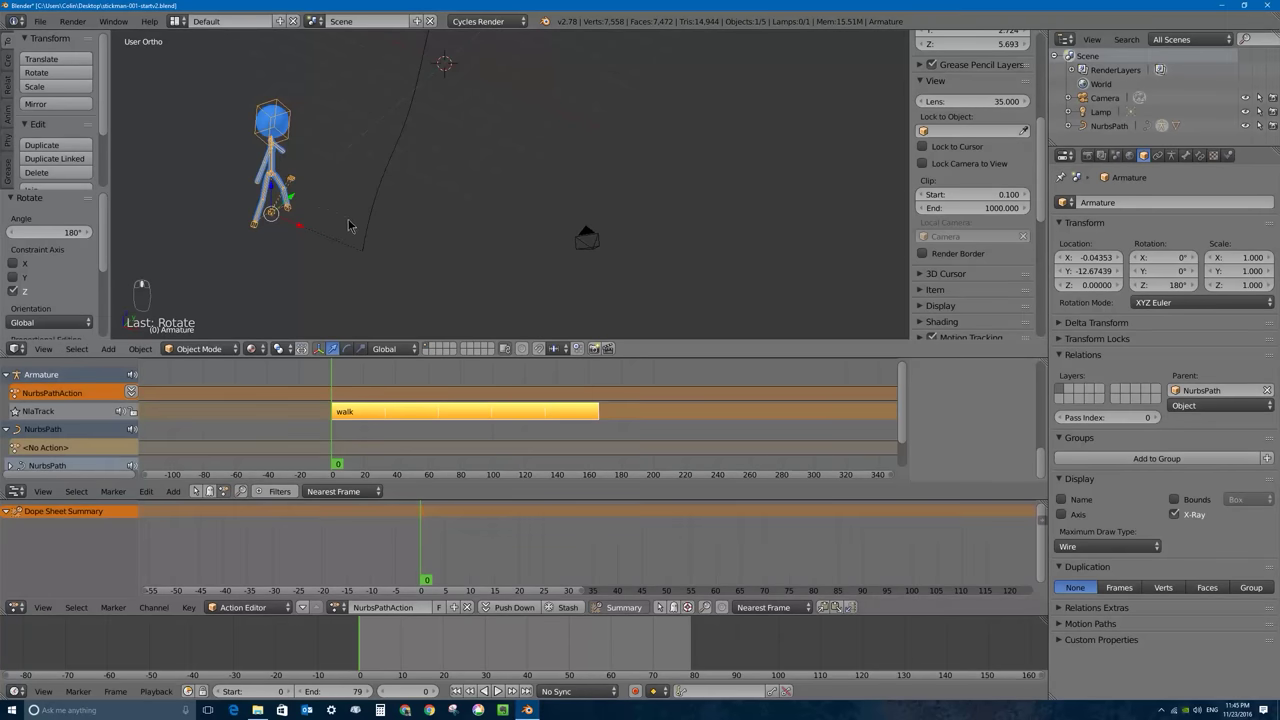
{"action": "key", "text": "g"}
{"action": "key", "text": "x"}
{"action": "left_click", "coordinate": [395, 257]}
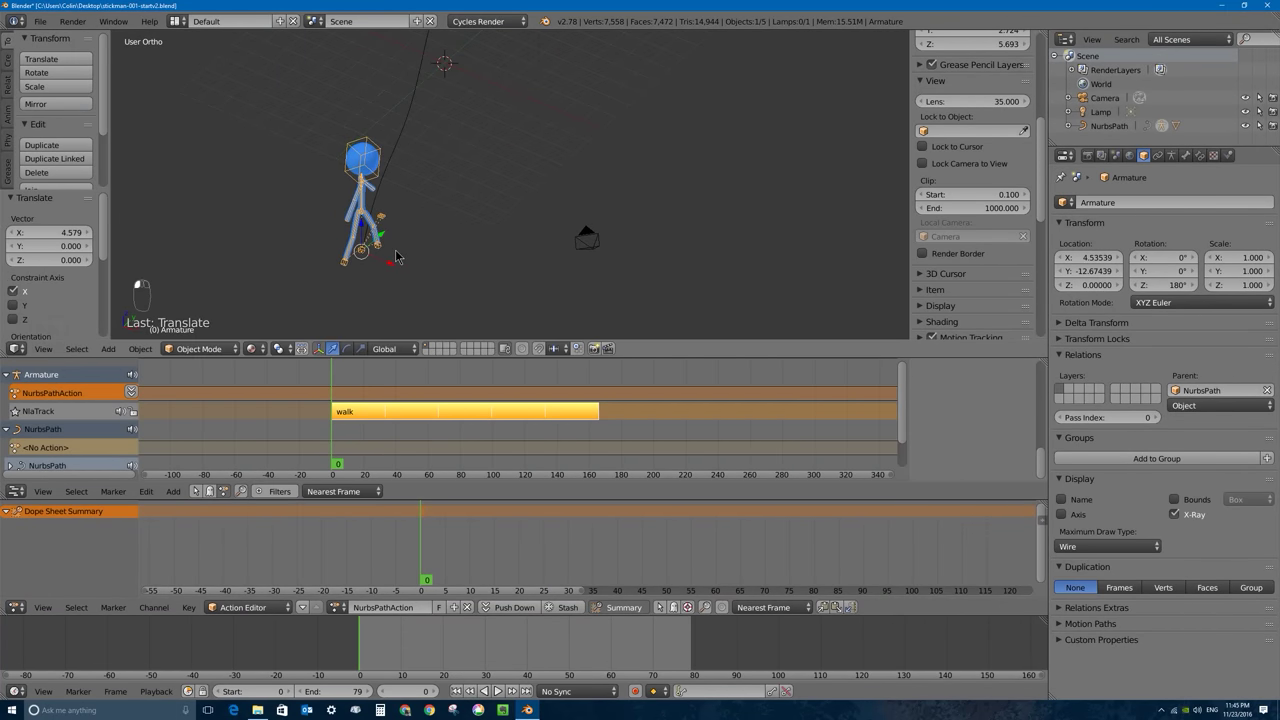
Step: Rotate the armature about 29° around Z so the stickman faces along the path
{"action": "middle_click_drag", "start_coordinate": [395, 257], "coordinate": [451, 263]}
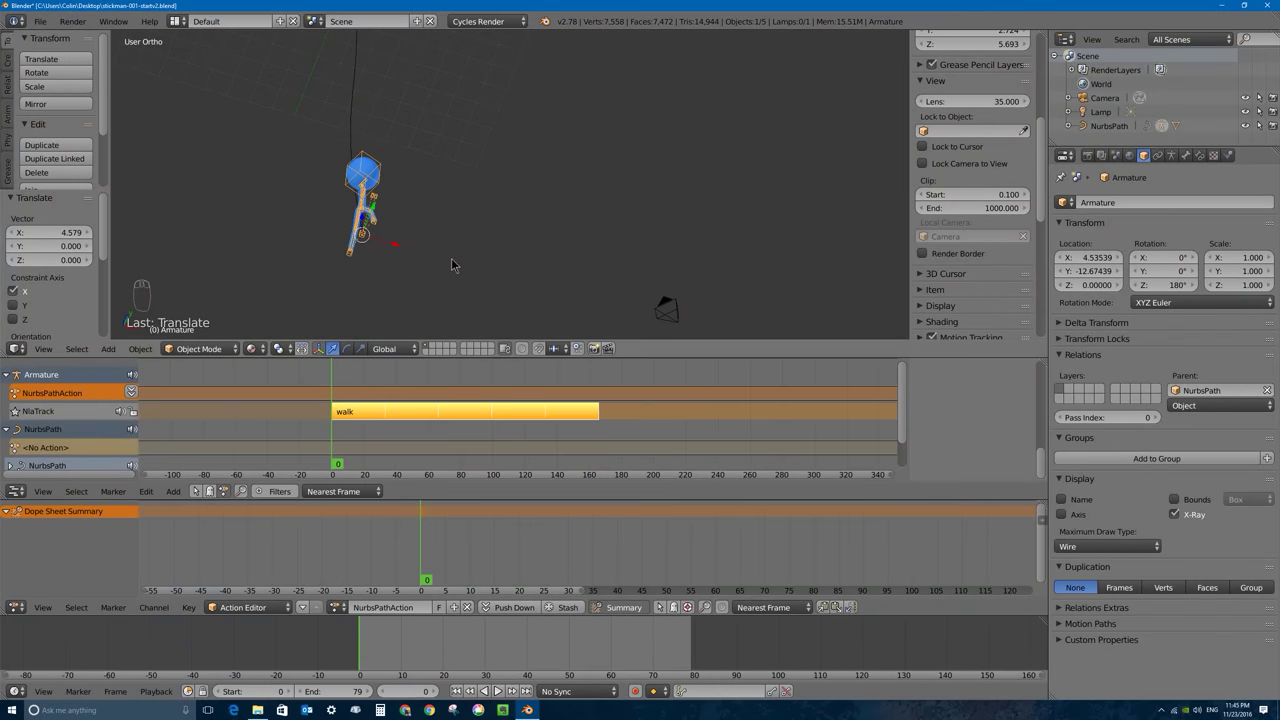
{"action": "key", "text": "r"}
{"action": "key", "text": "z"}
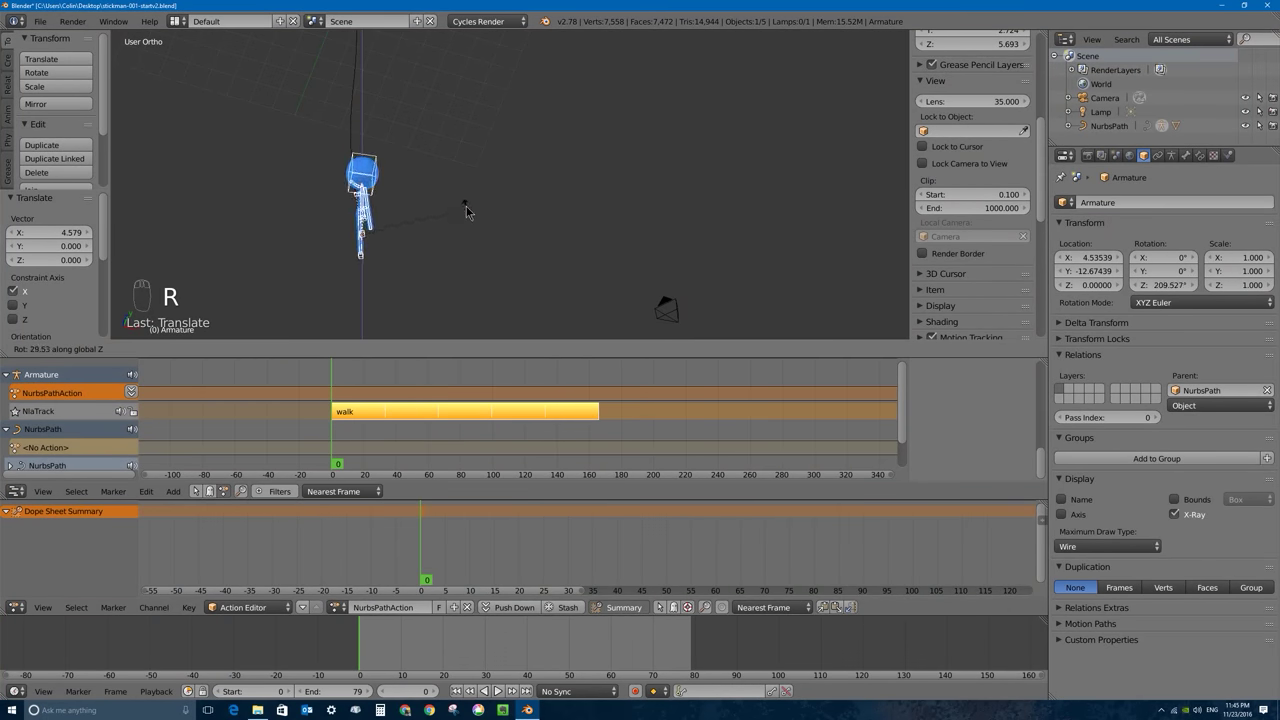
{"action": "left_click", "coordinate": [466, 212]}
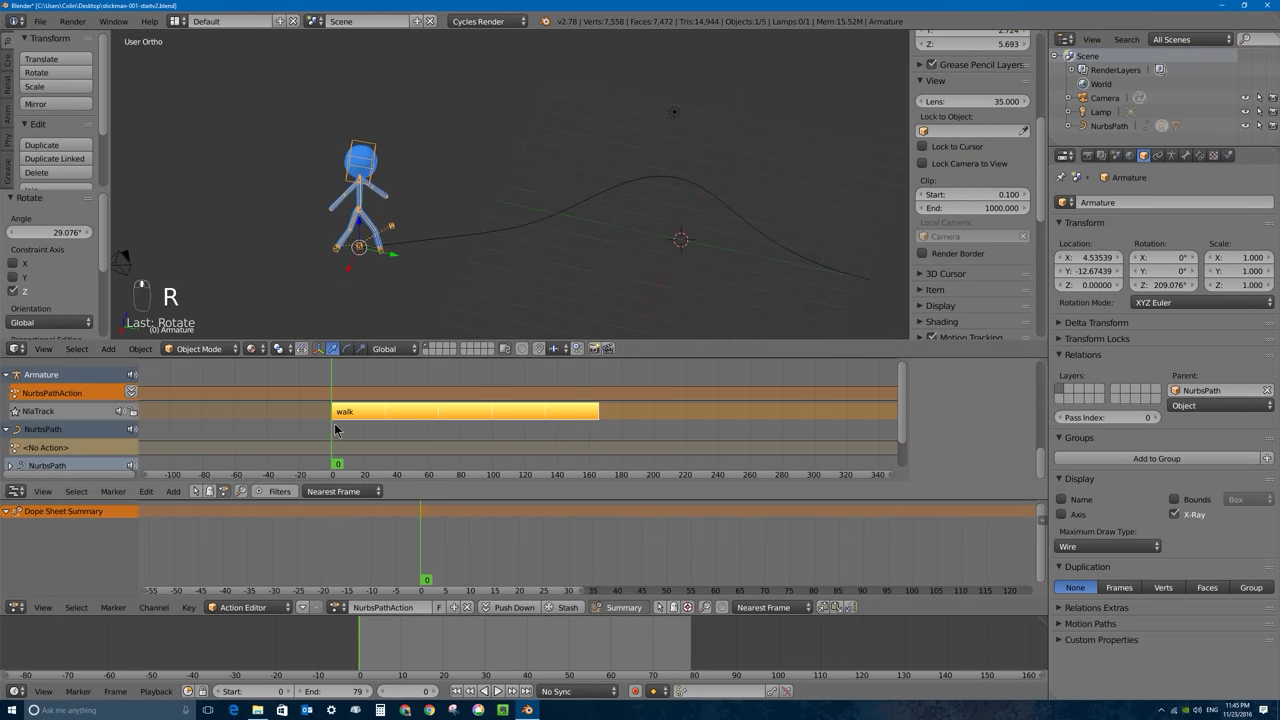
Step: Play back the animation and scrub back to frame 0 to check how the stickman travels along the path
{"action": "key", "text": "alt+a"}
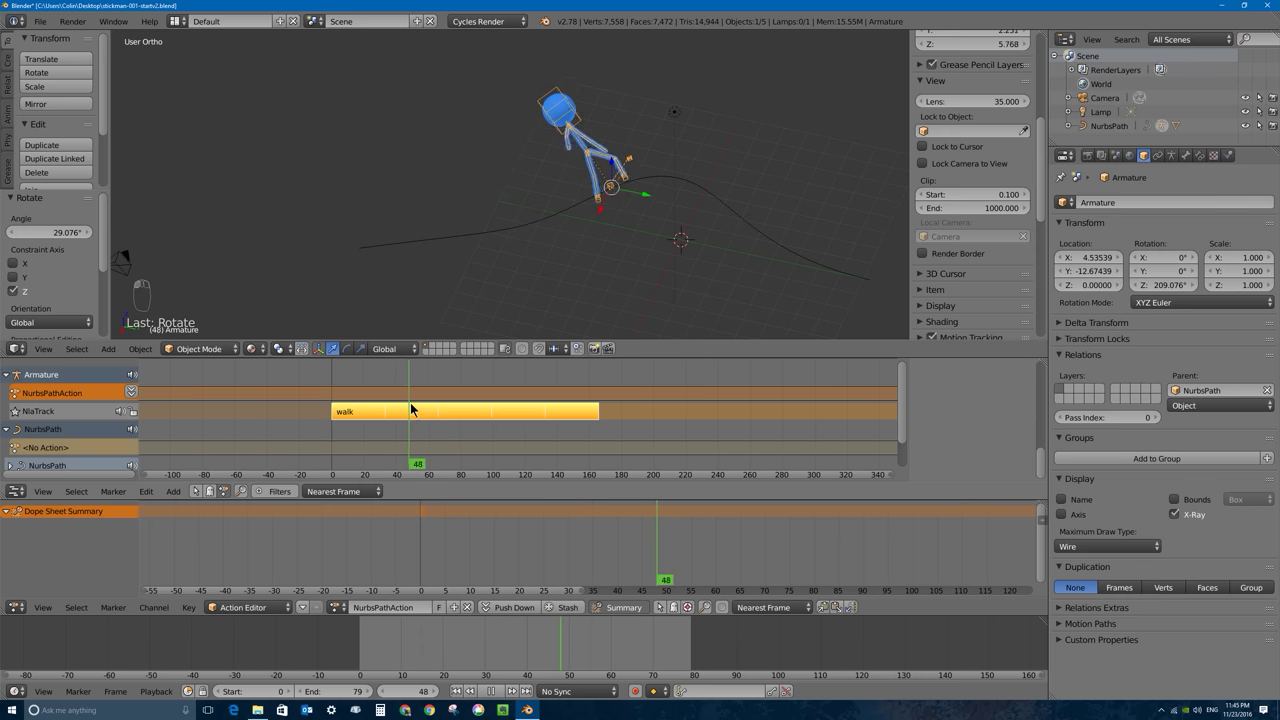
{"action": "left_click_drag", "start_coordinate": [463, 405], "coordinate": [332, 390]}
{"action": "key", "text": "alt+a"}
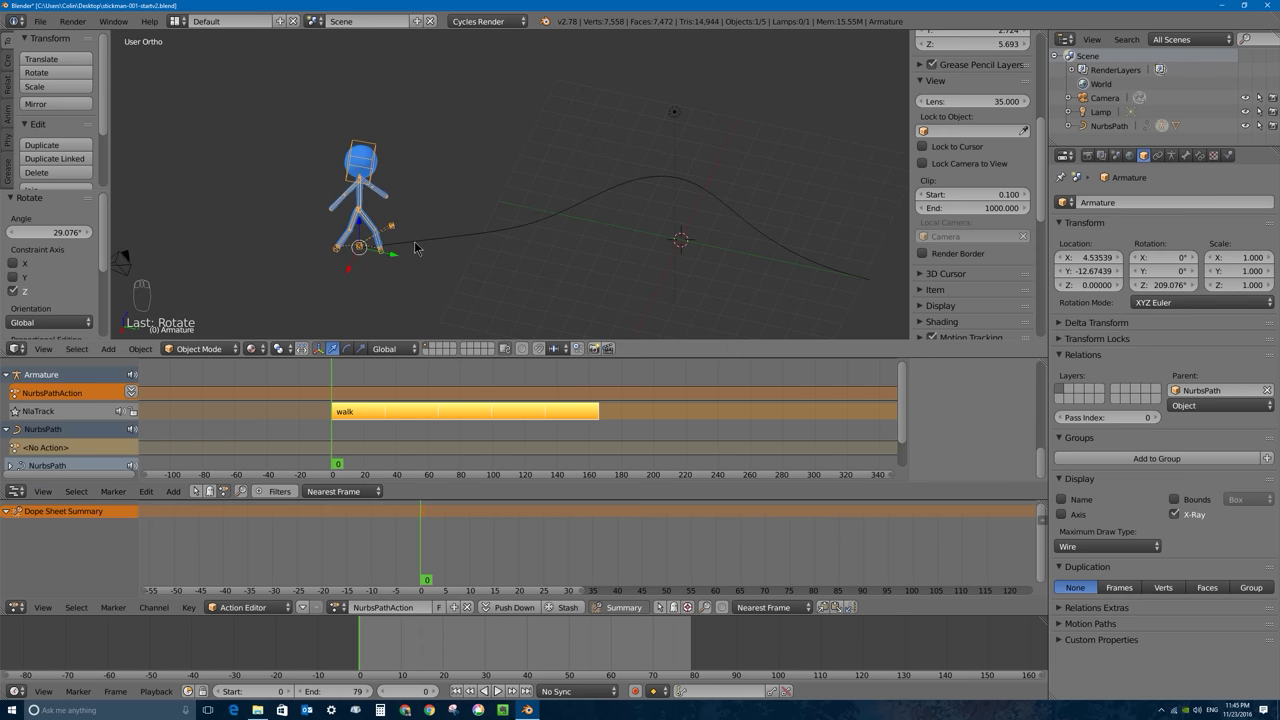
Step: Inspect the stickman's feet close up in right view while scrubbing through the first frames of the walk strip
{"action": "middle_click_drag", "start_coordinate": [415, 248], "coordinate": [507, 240]}
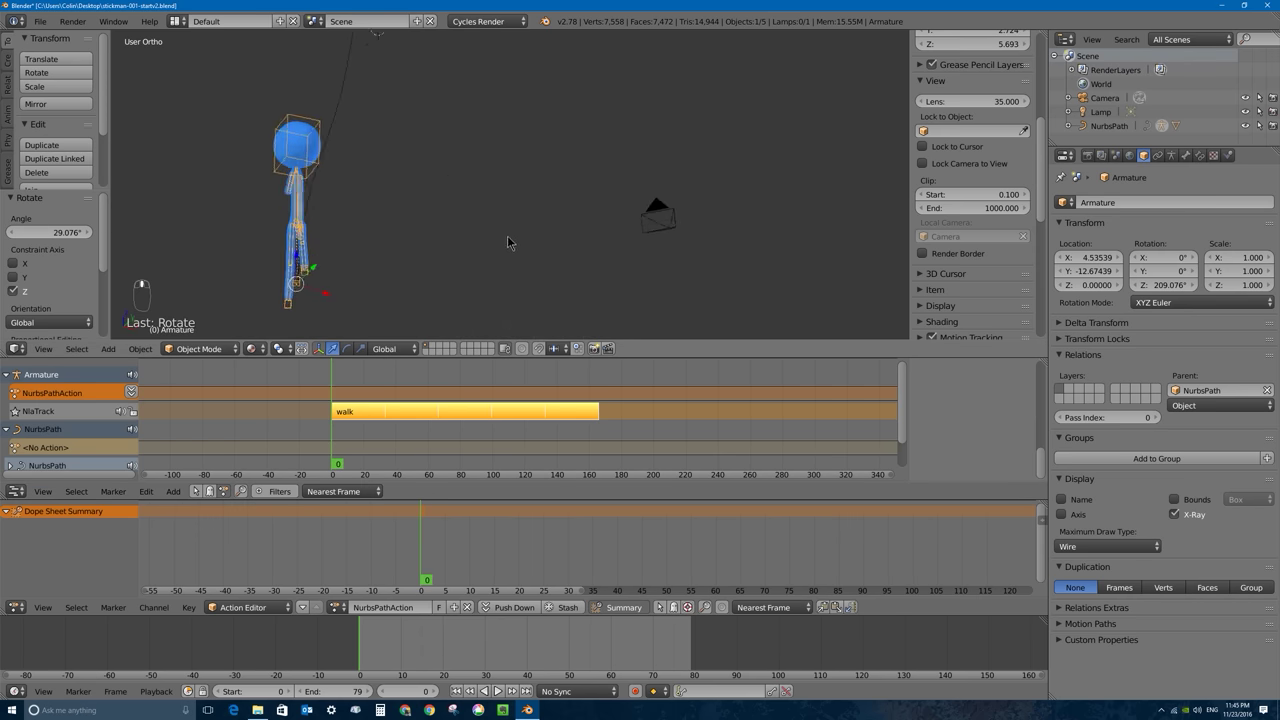
{"action": "key", "text": "KP_1"}
{"action": "key", "text": "KP_3"}
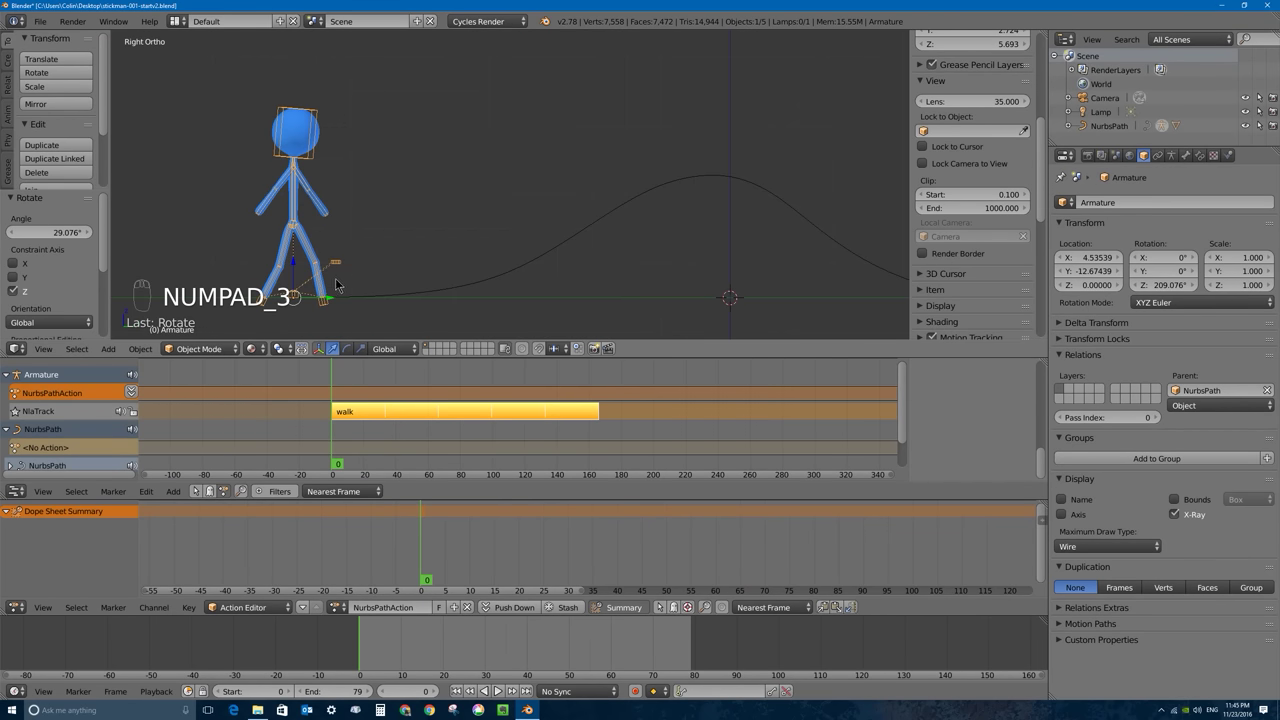
{"action": "scroll", "coordinate": [422, 218], "scroll_direction": "up", "scroll_amount": 6}
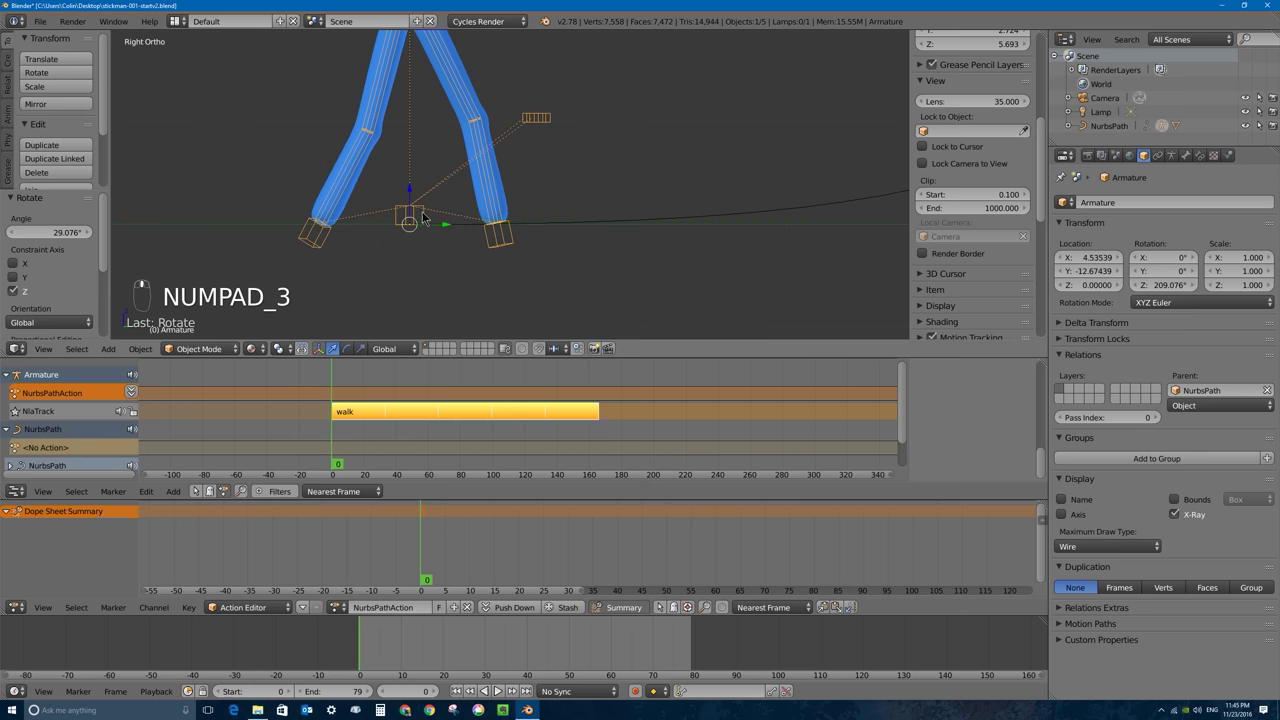
{"action": "mouse_move", "coordinate": [351, 374]}
{"action": "left_mouse_down"}
{"action": "mouse_move", "coordinate": [335, 373]}
{"action": "mouse_move", "coordinate": [354, 371]}
{"action": "left_mouse_up"}
{"action": "middle_click_drag", "start_coordinate": [420, 200], "coordinate": [391, 194]}
{"action": "key", "text": "KP_3"}
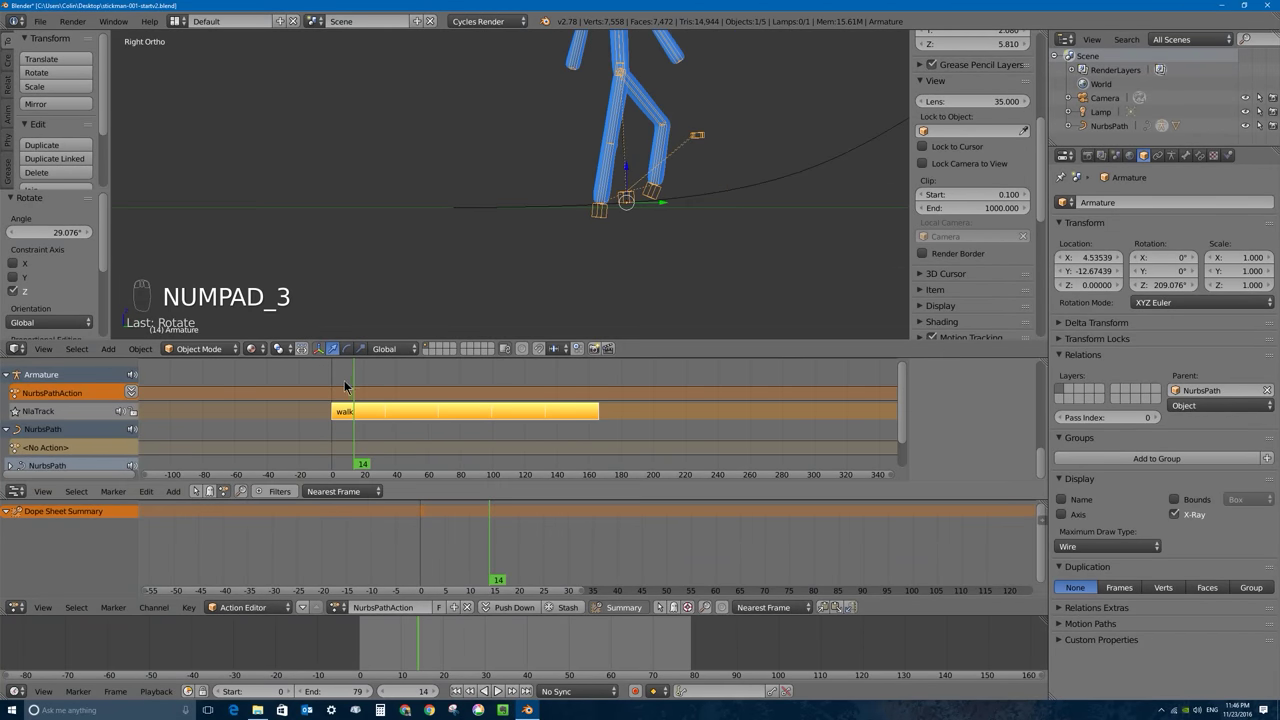
Step: Return to frame 0, mark the front foot's position with the 3D cursor, and scrub to frame 17 to check for foot sliding
{"action": "left_click_drag", "start_coordinate": [348, 386], "coordinate": [332, 385]}
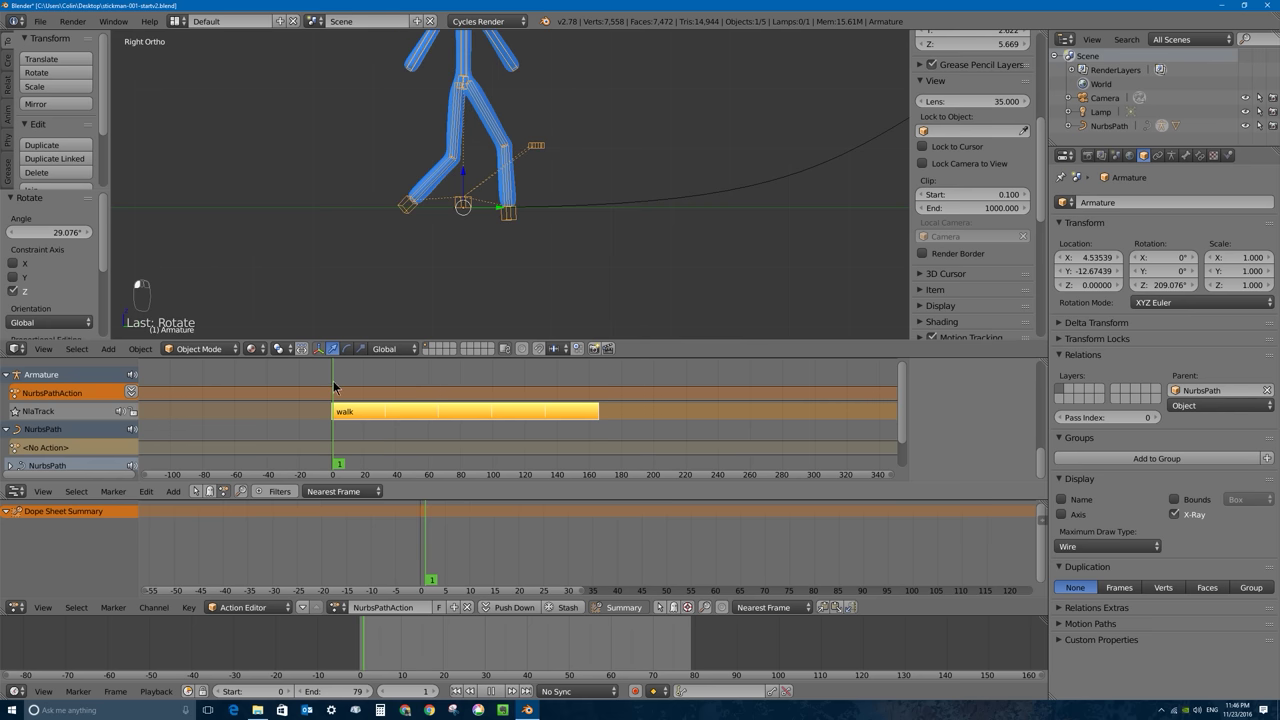
{"action": "key", "text": "Escape"}
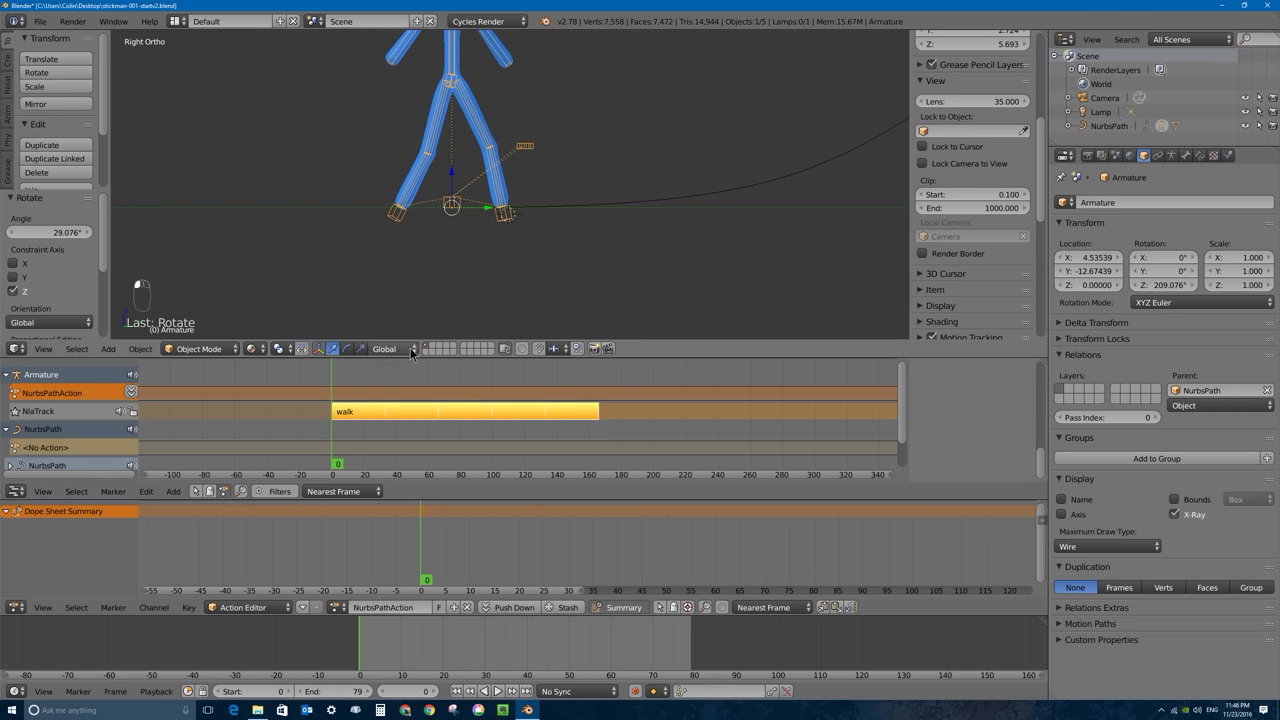
{"action": "key", "text": "alt+a"}
{"action": "left_click_drag", "start_coordinate": [339, 388], "coordinate": [359, 383]}
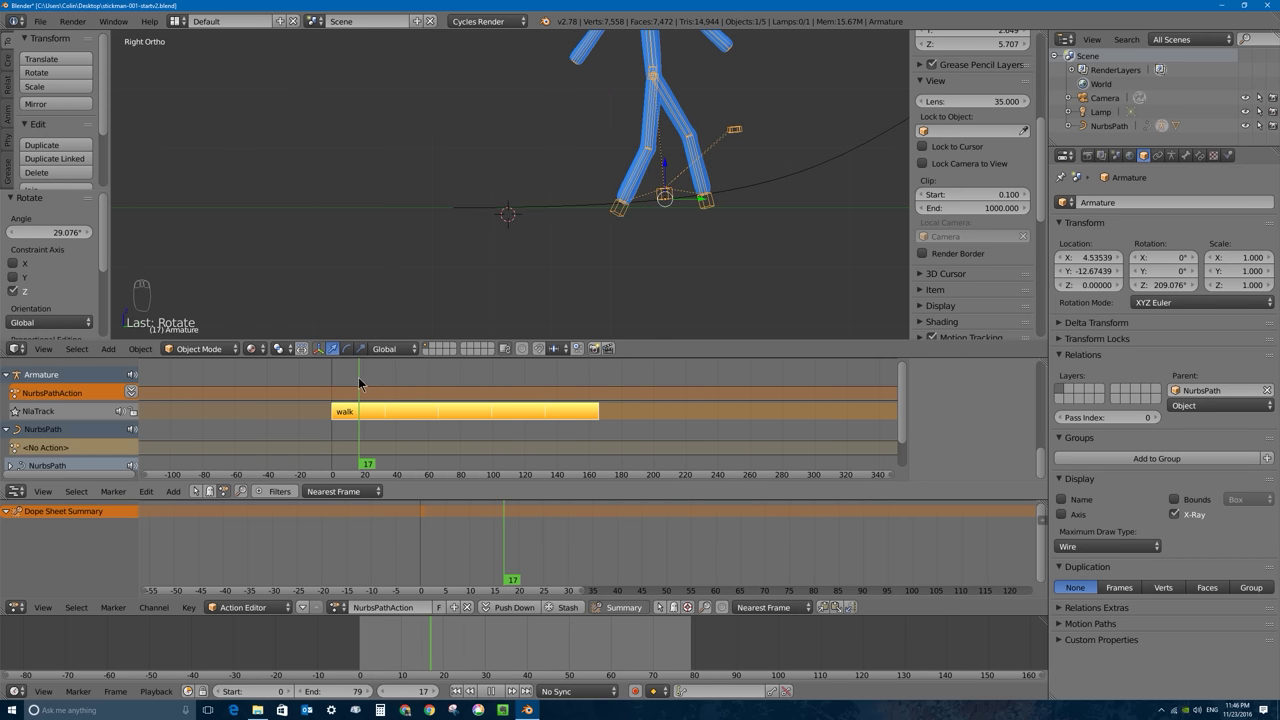
Step: Select the curved NurbsPath and set its path animation length to 200 frames
{"action": "key", "text": "alt+a"}
{"action": "scroll", "coordinate": [580, 193], "scroll_direction": "down", "scroll_amount": 5}
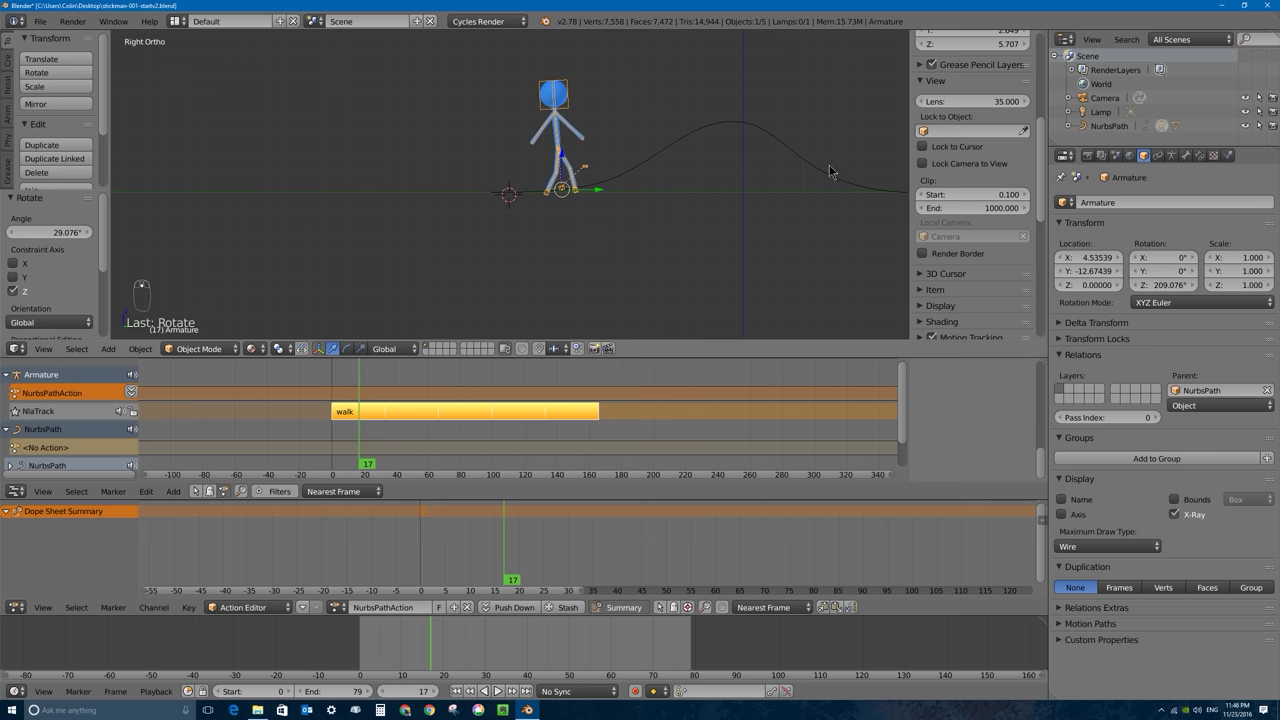
{"action": "middle_click_drag", "start_coordinate": [687, 148], "coordinate": [520, 191], "text": "shift"}
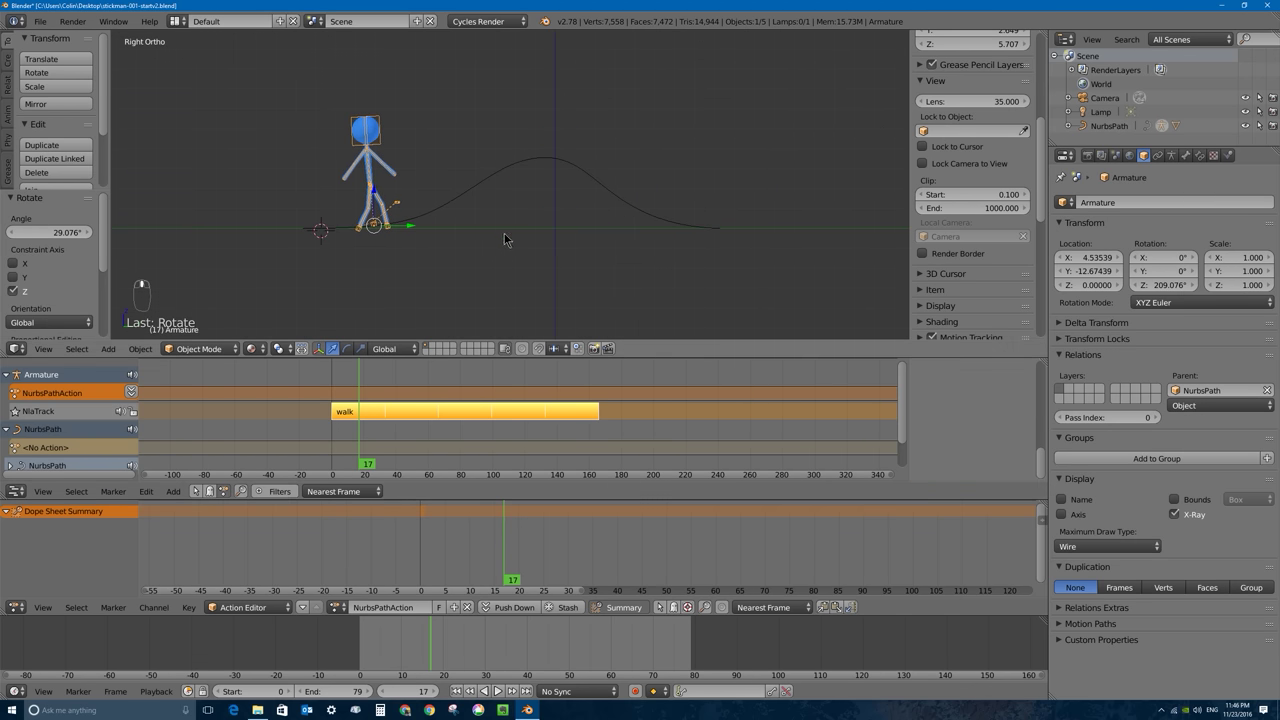
{"action": "right_click", "coordinate": [475, 183]}
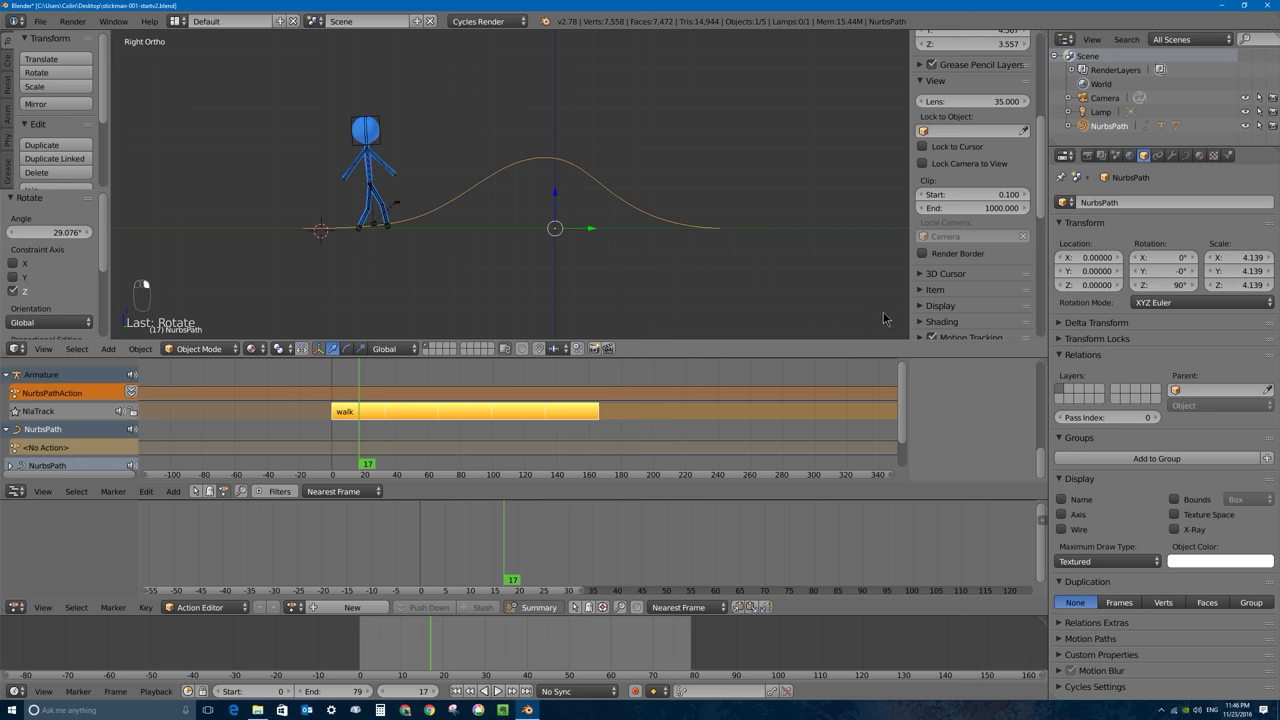
{"action": "left_click", "coordinate": [1186, 156]}
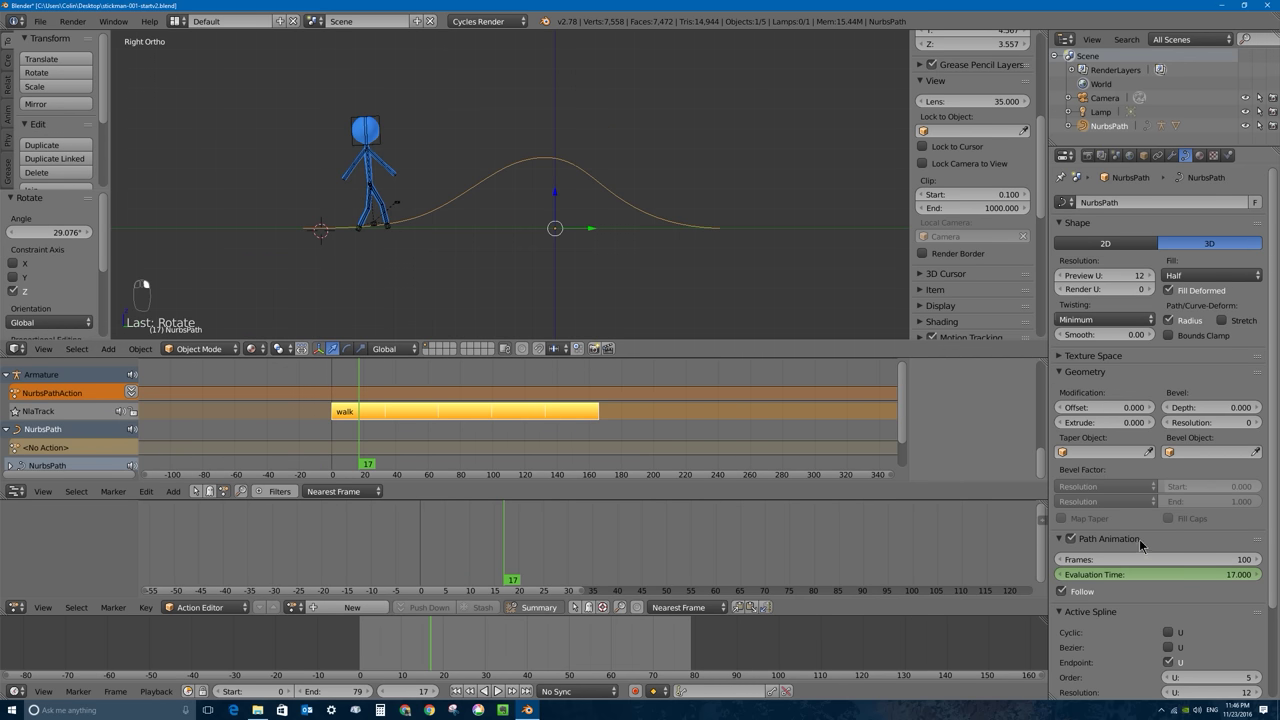
{"action": "scroll", "coordinate": [1140, 545], "scroll_direction": "down", "scroll_amount": 3}
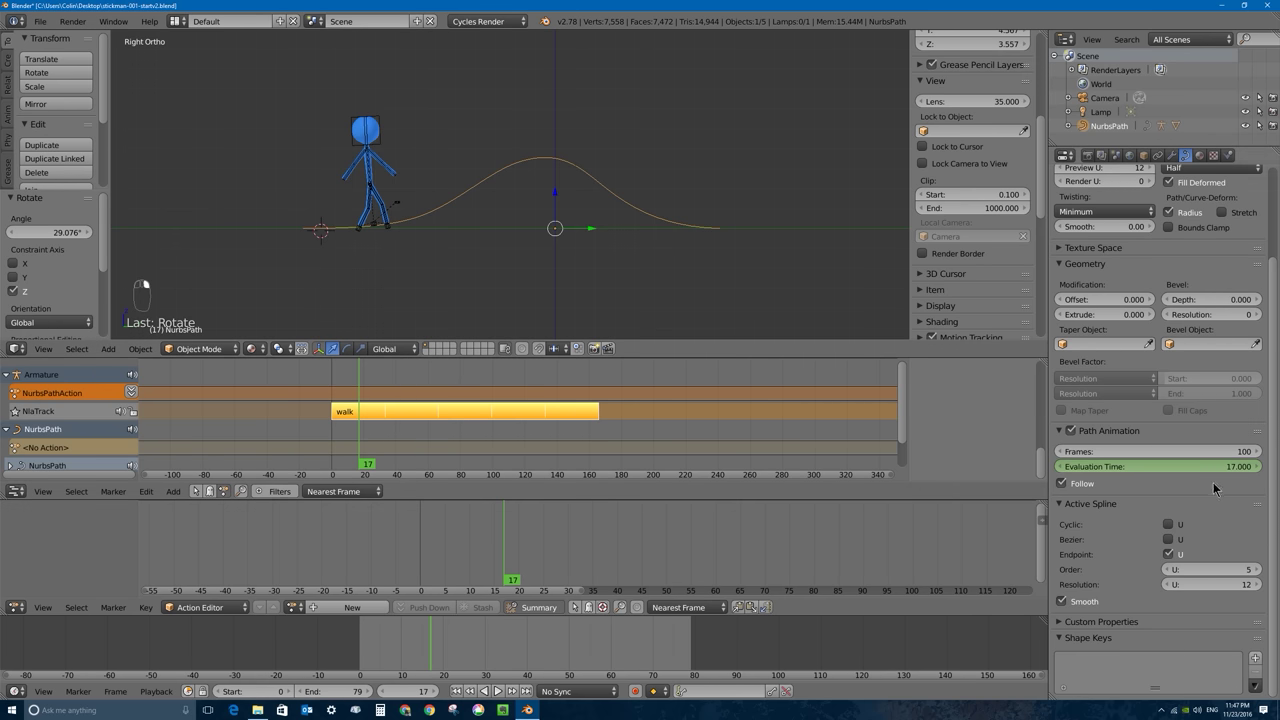
{"action": "left_click", "coordinate": [1179, 450]}
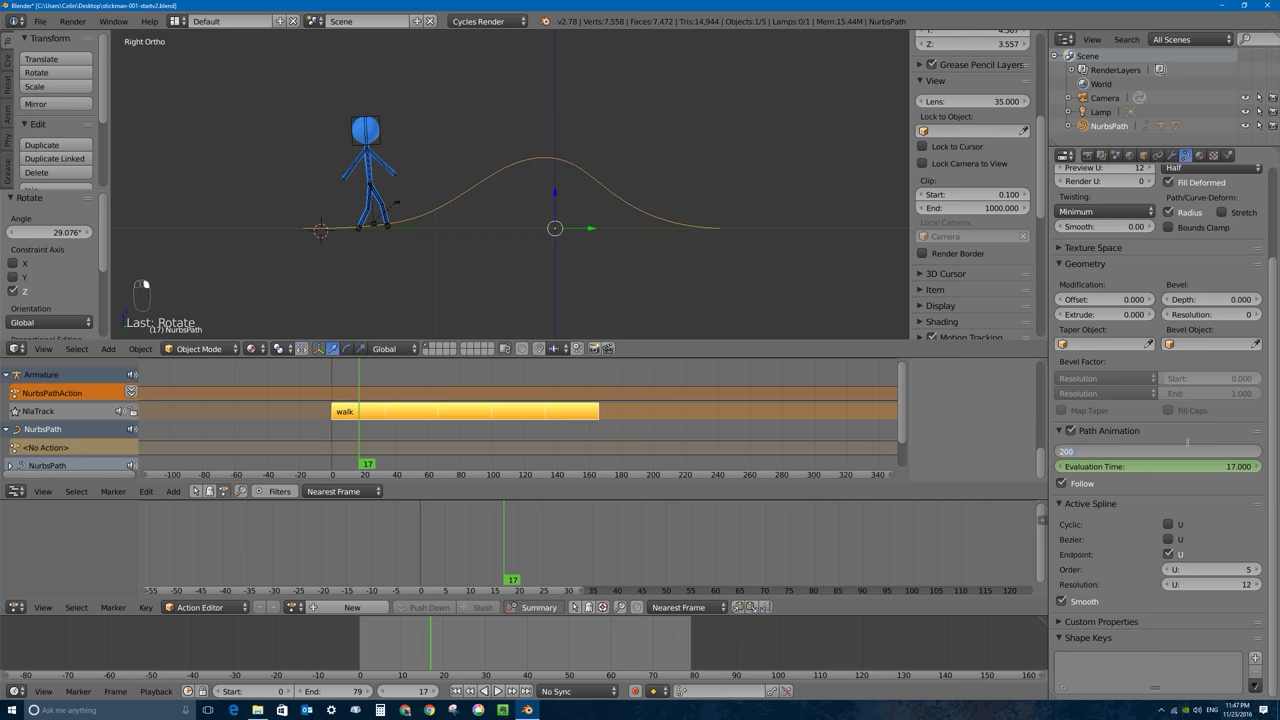
{"action": "key", "text": "Return"}
{"action": "key", "text": "KP_0"}
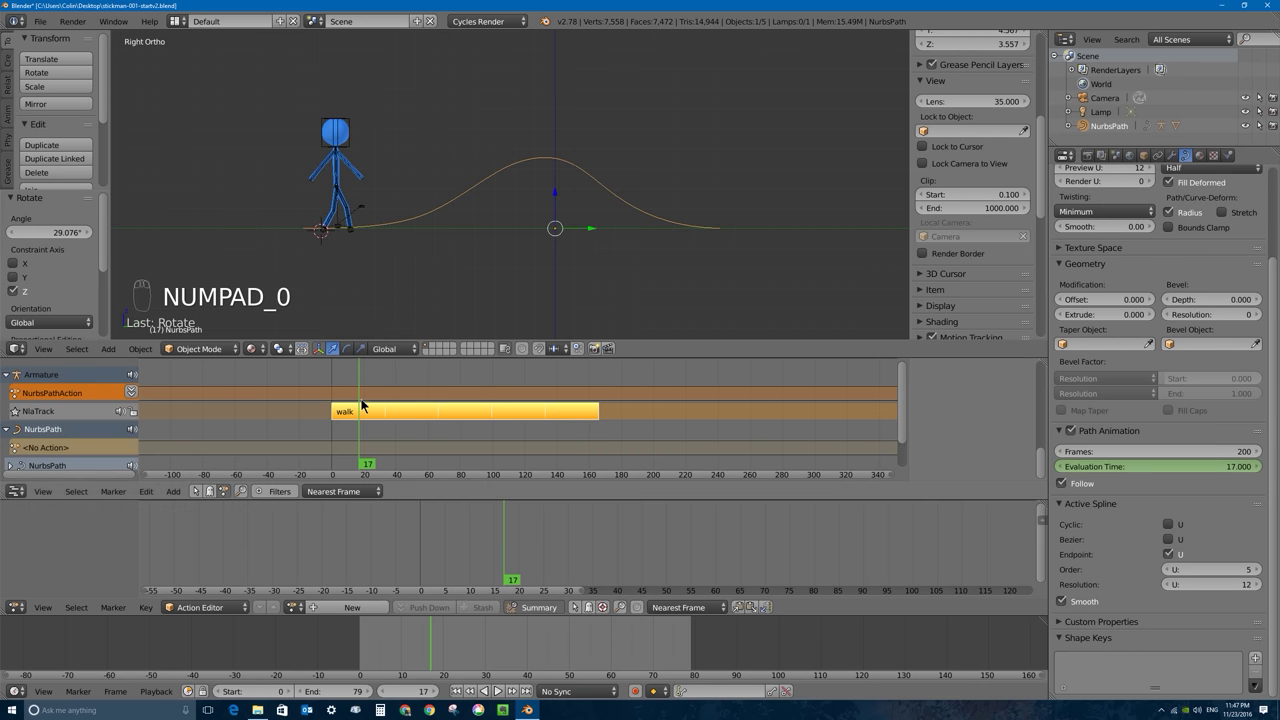
Step: Scrub the animation forward and back to frame 0 to check the stickman's pace along the path
{"action": "key", "text": "shift+Left"}
{"action": "key", "text": "alt+a"}
{"action": "left_click_drag", "start_coordinate": [335, 393], "coordinate": [507, 392]}
{"action": "scroll", "coordinate": [549, 529], "scroll_direction": "down", "scroll_amount": 3}
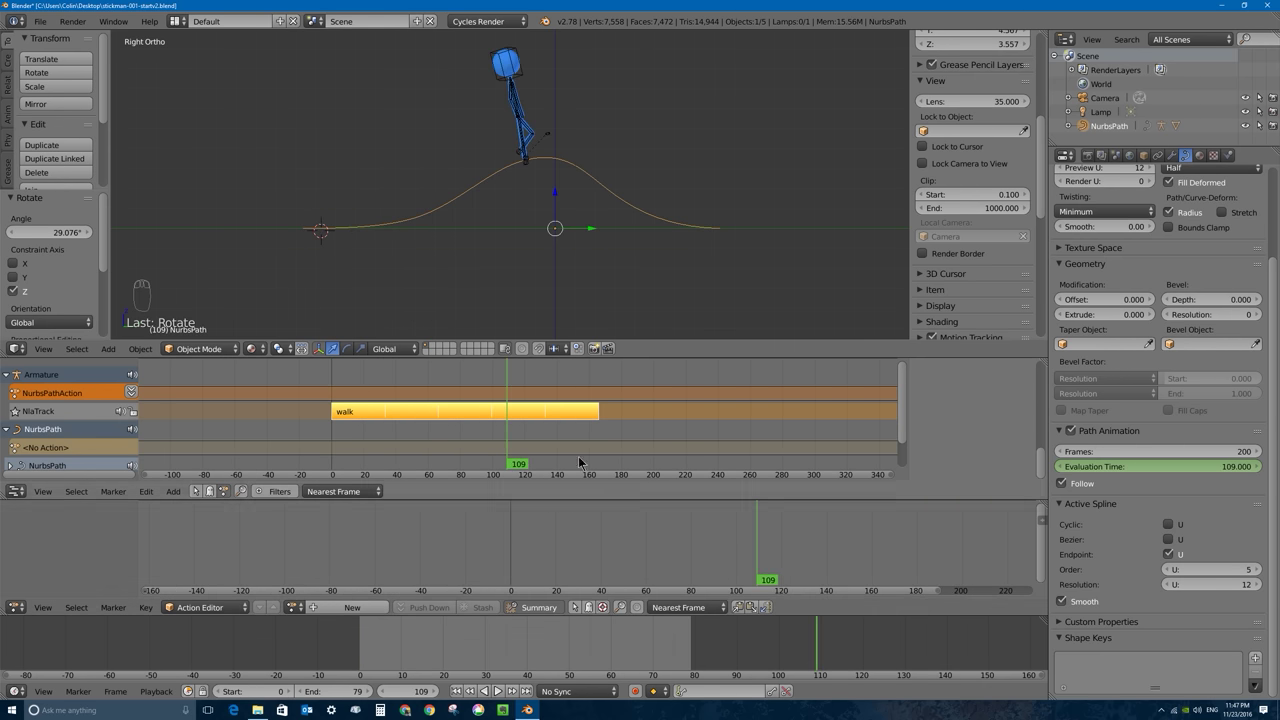
{"action": "middle_click_drag", "start_coordinate": [800, 560], "coordinate": [414, 583]}
{"action": "scroll", "coordinate": [414, 583], "scroll_direction": "down", "scroll_amount": 2}
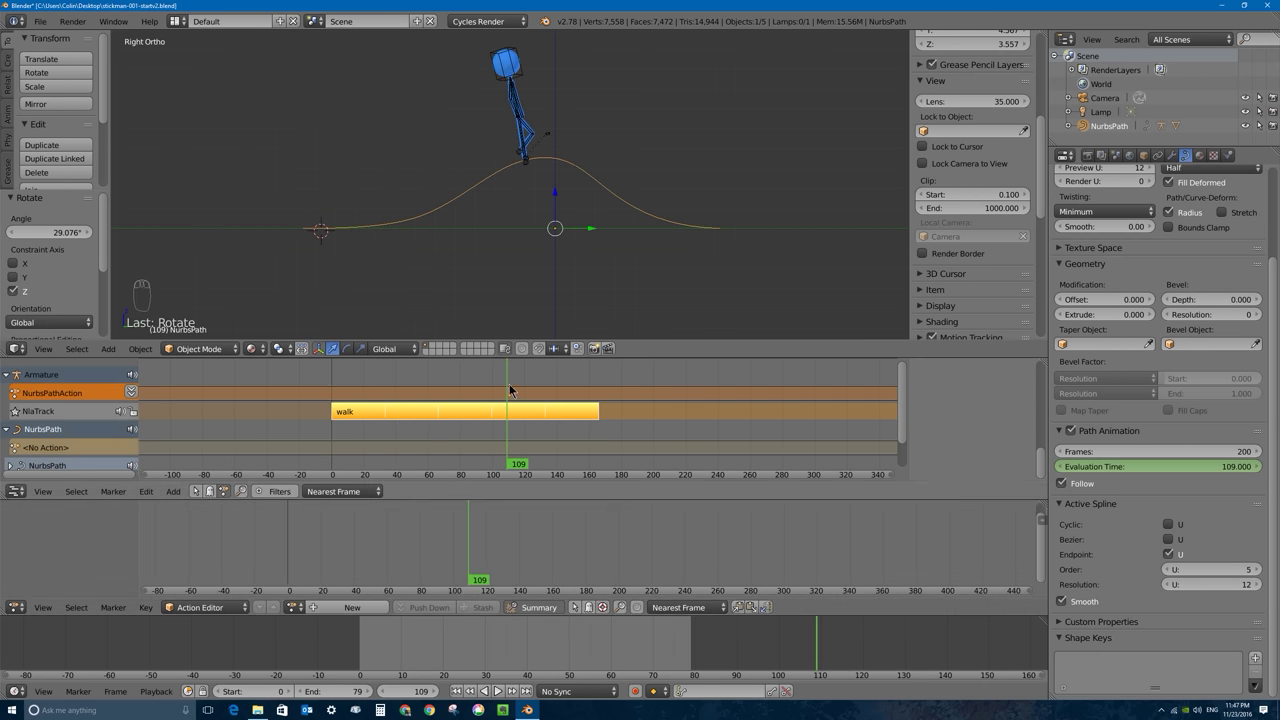
{"action": "left_click_drag", "start_coordinate": [509, 391], "coordinate": [556, 412]}
{"action": "left_click_drag", "start_coordinate": [593, 373], "coordinate": [332, 380]}
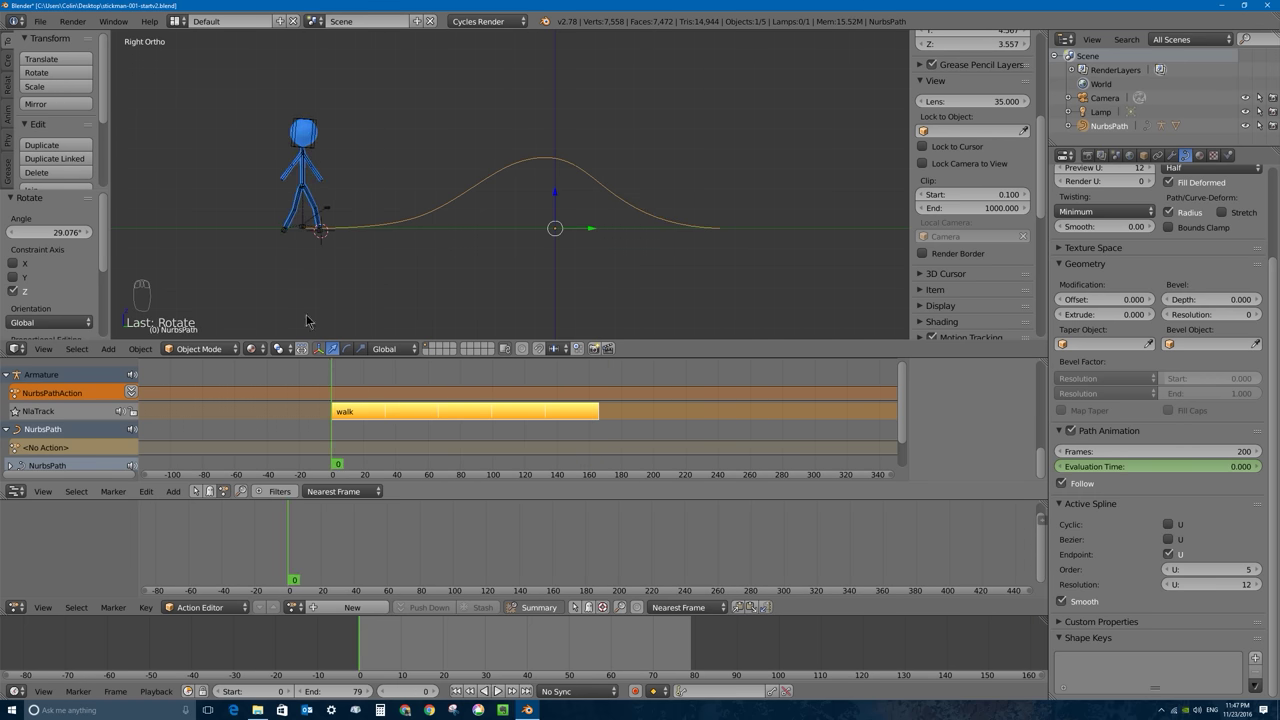
Step: Examine the stickman's feet close up while moving from frame 0 to frame 17, comparing the planted foot with the 3D cursor
{"action": "scroll", "coordinate": [300, 200], "scroll_direction": "up", "scroll_amount": 5}
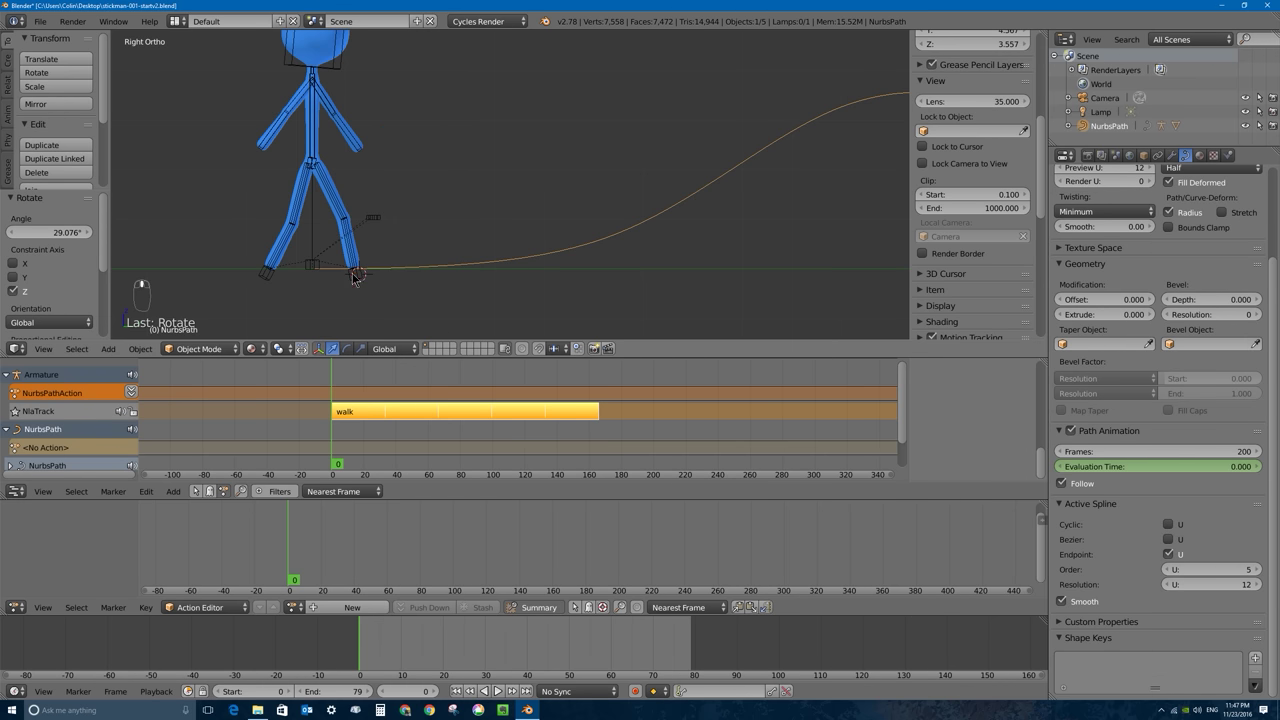
{"action": "key", "text": "alt+a"}
{"action": "key", "text": "Escape"}
{"action": "scroll", "coordinate": [314, 300], "scroll_direction": "up", "scroll_amount": 2}
{"action": "left_click_drag", "start_coordinate": [335, 380], "coordinate": [360, 370]}
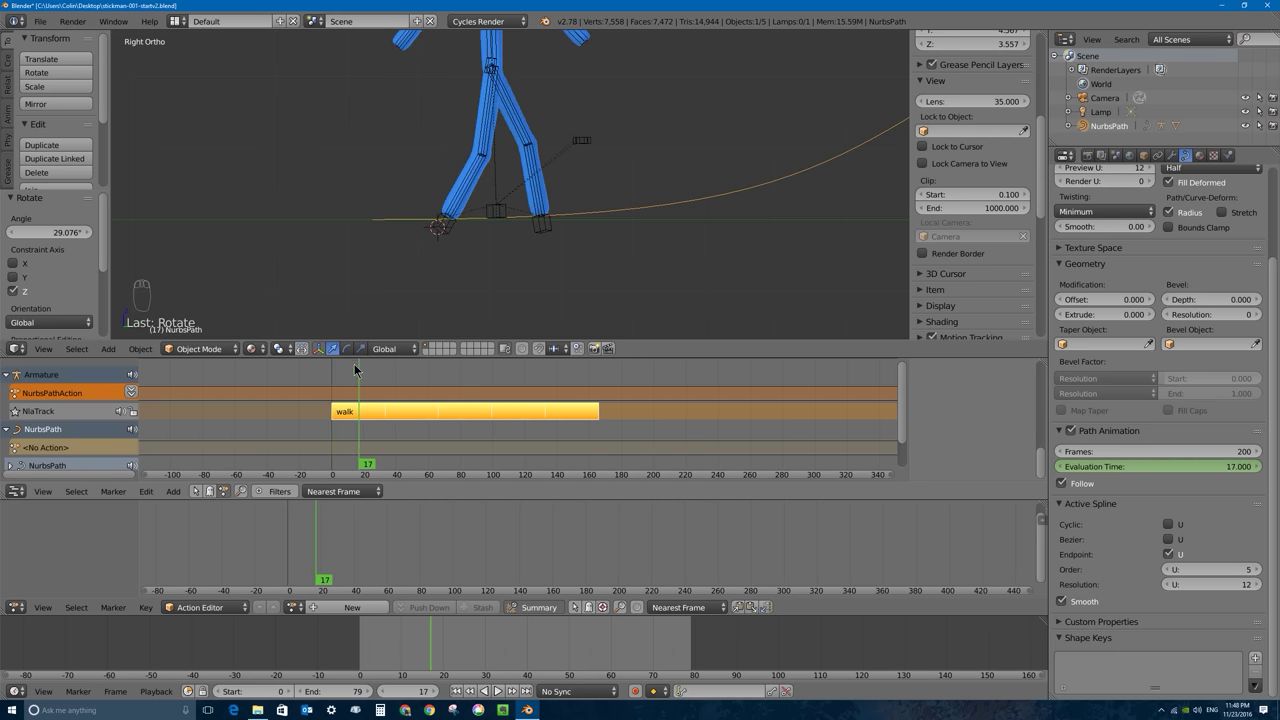
Step: Set the walk strip's playback scale to 0.350, scrubbing the first frames to check for foot sliding
{"action": "left_click", "coordinate": [367, 416]}
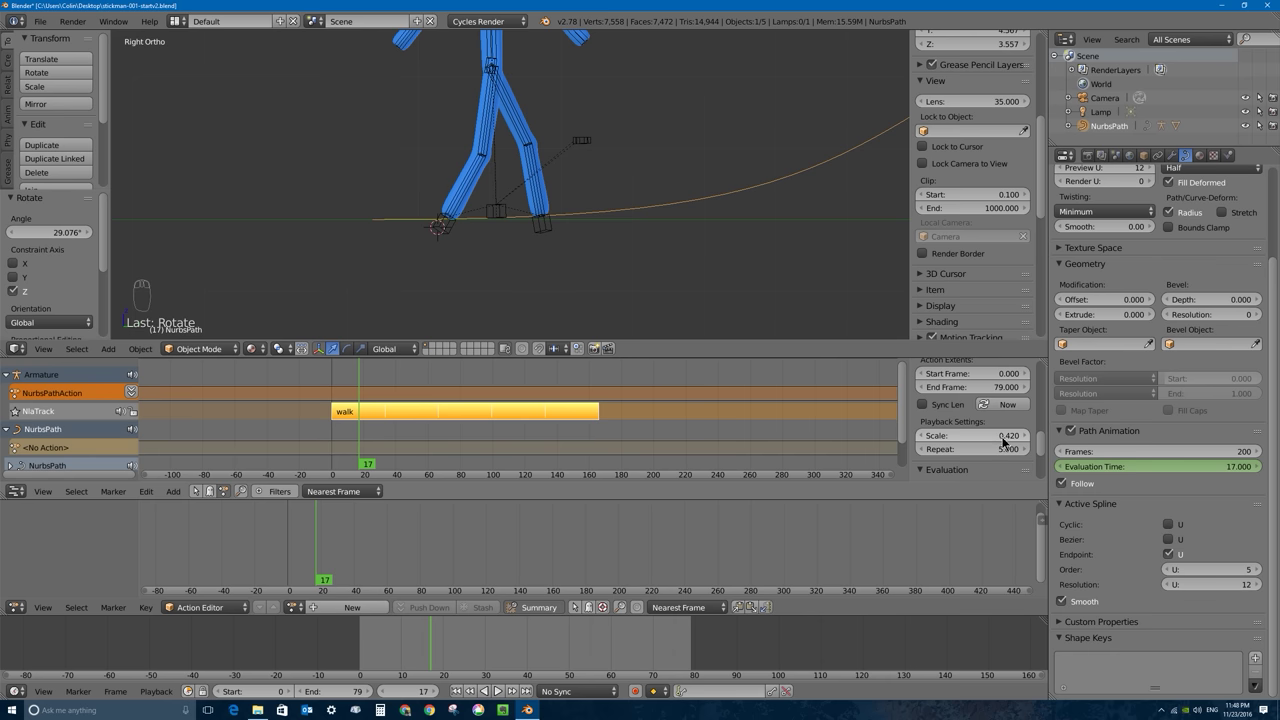
{"action": "left_click_drag", "start_coordinate": [1006, 436], "coordinate": [958, 436]}
{"action": "mouse_move", "coordinate": [358, 383]}
{"action": "left_mouse_down"}
{"action": "mouse_move", "coordinate": [328, 385]}
{"action": "mouse_move", "coordinate": [354, 377]}
{"action": "mouse_move", "coordinate": [339, 376]}
{"action": "left_mouse_up"}
{"action": "left_click_drag", "start_coordinate": [981, 438], "coordinate": [1001, 438]}
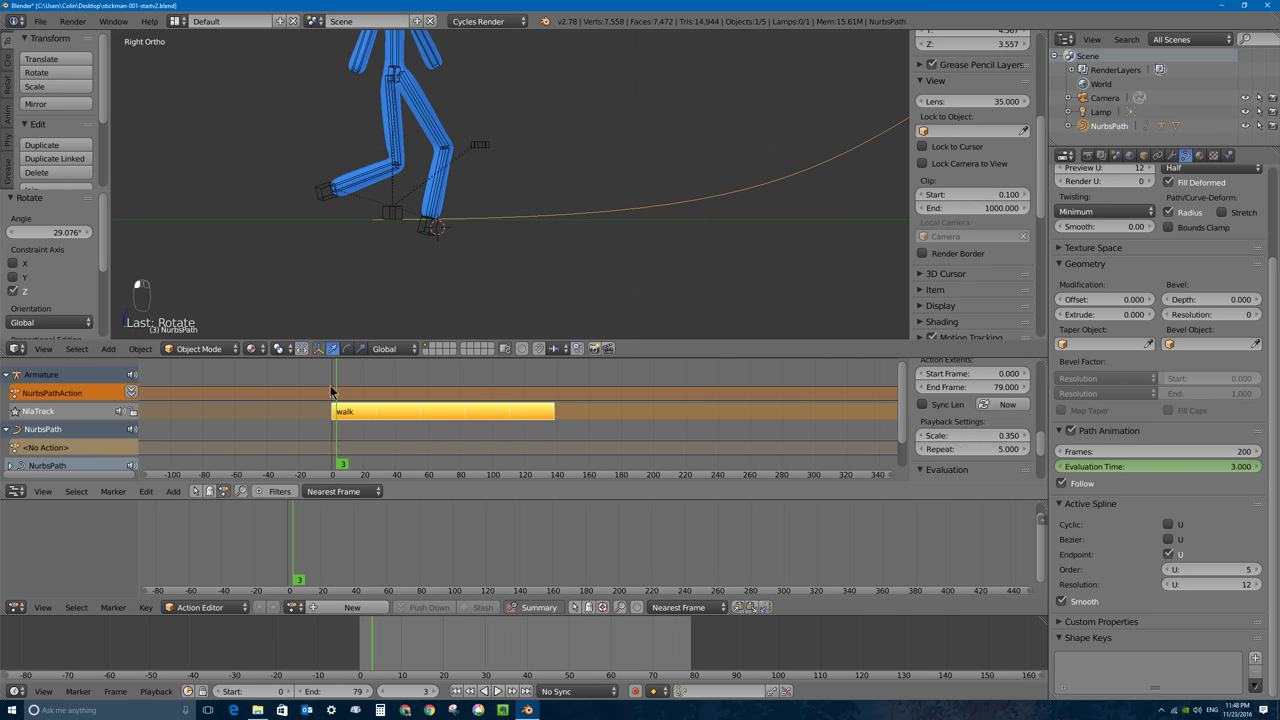
Step: Scrub to frame 127 and set the walk strip's repeat to 7.300 so it covers the whole path
{"action": "left_click_drag", "start_coordinate": [331, 390], "coordinate": [538, 391]}
{"action": "scroll", "coordinate": [694, 209], "scroll_direction": "down", "scroll_amount": 5}
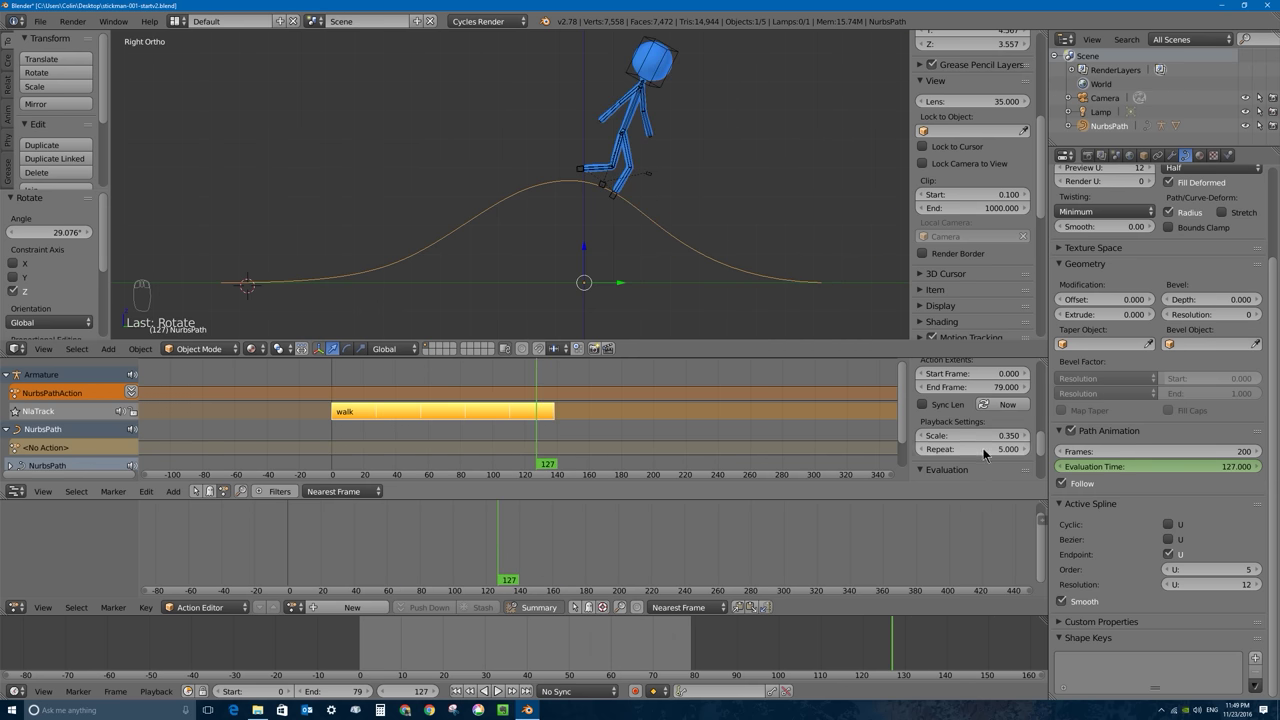
{"action": "mouse_move", "coordinate": [983, 448]}
{"action": "left_mouse_down"}
{"action": "mouse_move", "coordinate": [1022, 448]}
{"action": "mouse_move", "coordinate": [1004, 448]}
{"action": "left_mouse_up"}
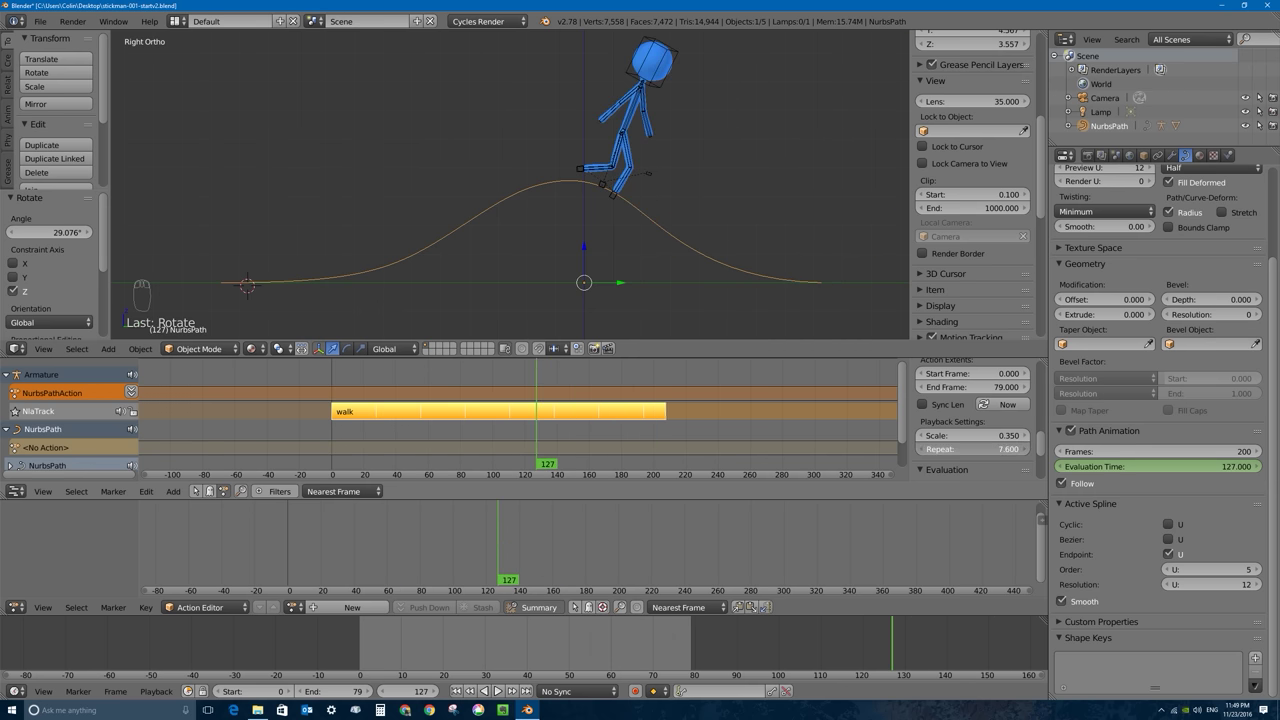
{"action": "left_click_drag", "start_coordinate": [1001, 448], "coordinate": [1001, 448]}
Step: Play the animation and set the timeline's end frame to 200
{"action": "key", "text": "alt+a"}
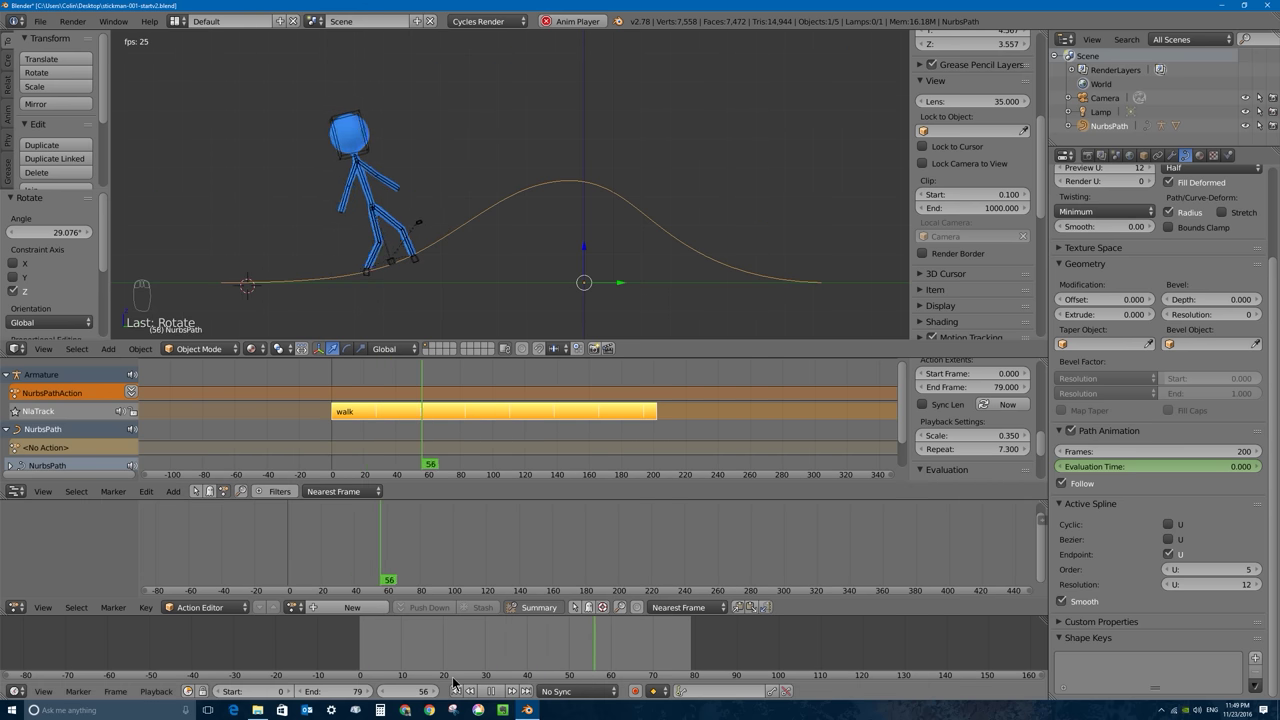
{"action": "type", "text": "200"}
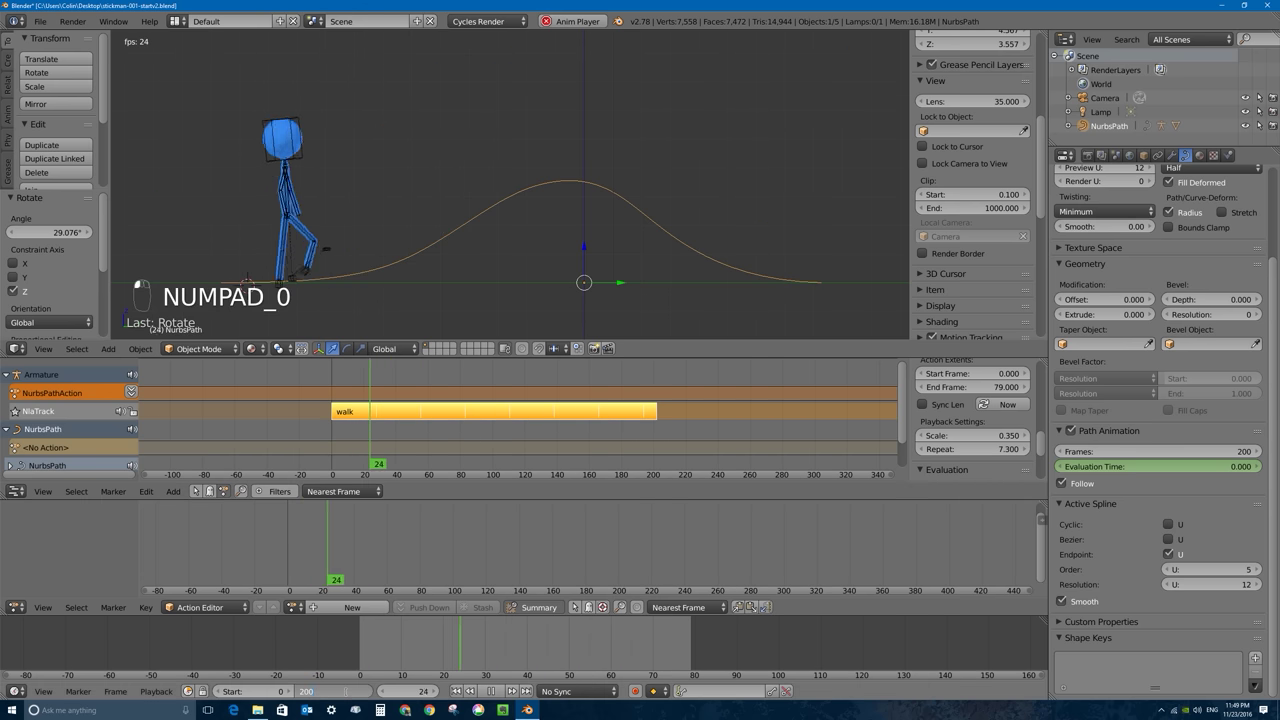
{"action": "key", "text": "Return"}
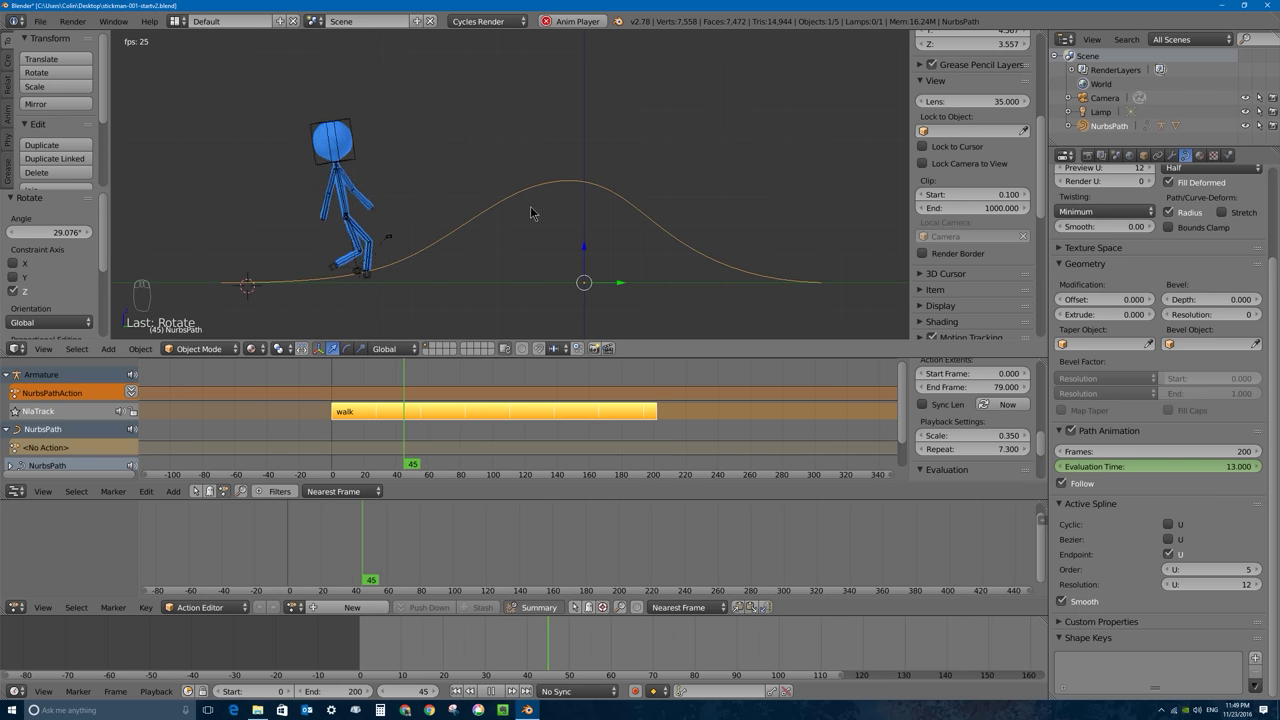
Step: In Edit Mode, raise one middle control point of the path about 4.4 units, lower its neighbour about 3.1, and shift the next sideways
{"action": "key", "text": "Tab"}
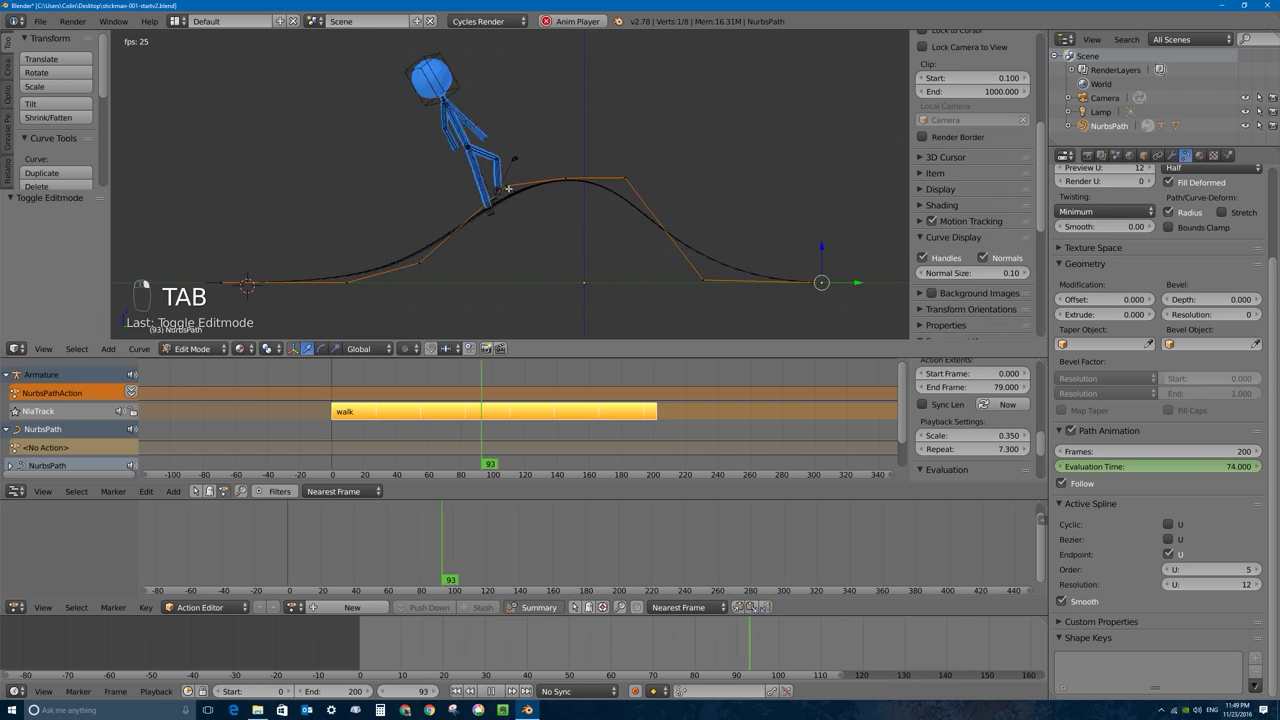
{"action": "right_click_drag", "start_coordinate": [512, 149], "coordinate": [510, 24]}
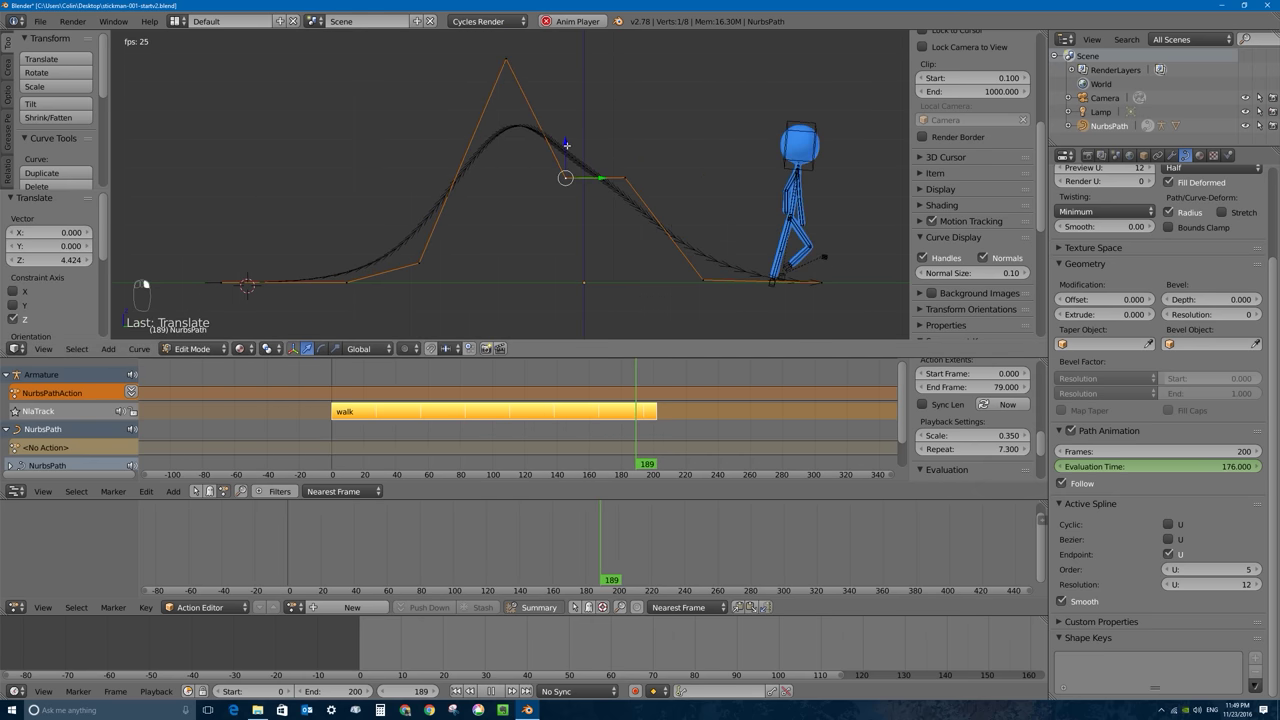
{"action": "left_click_drag", "start_coordinate": [565, 150], "coordinate": [565, 239]}
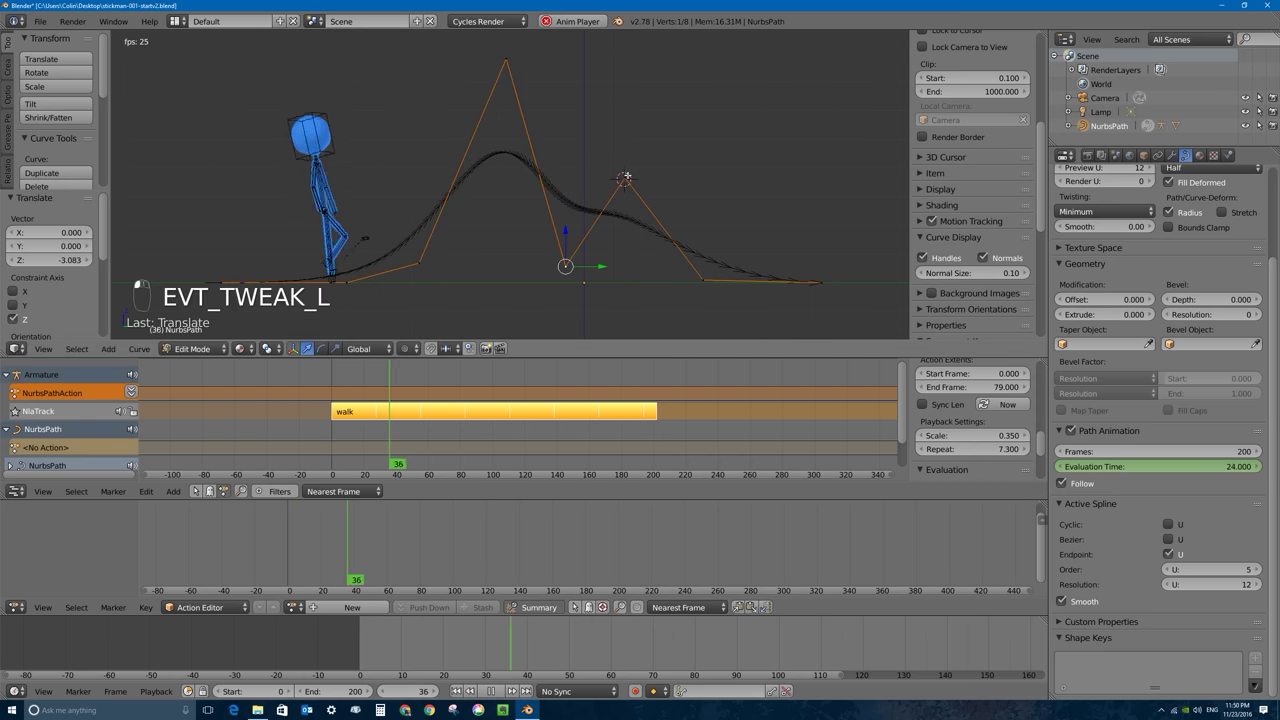
{"action": "left_click_drag", "start_coordinate": [624, 179], "coordinate": [578, 233], "text": "alt"}
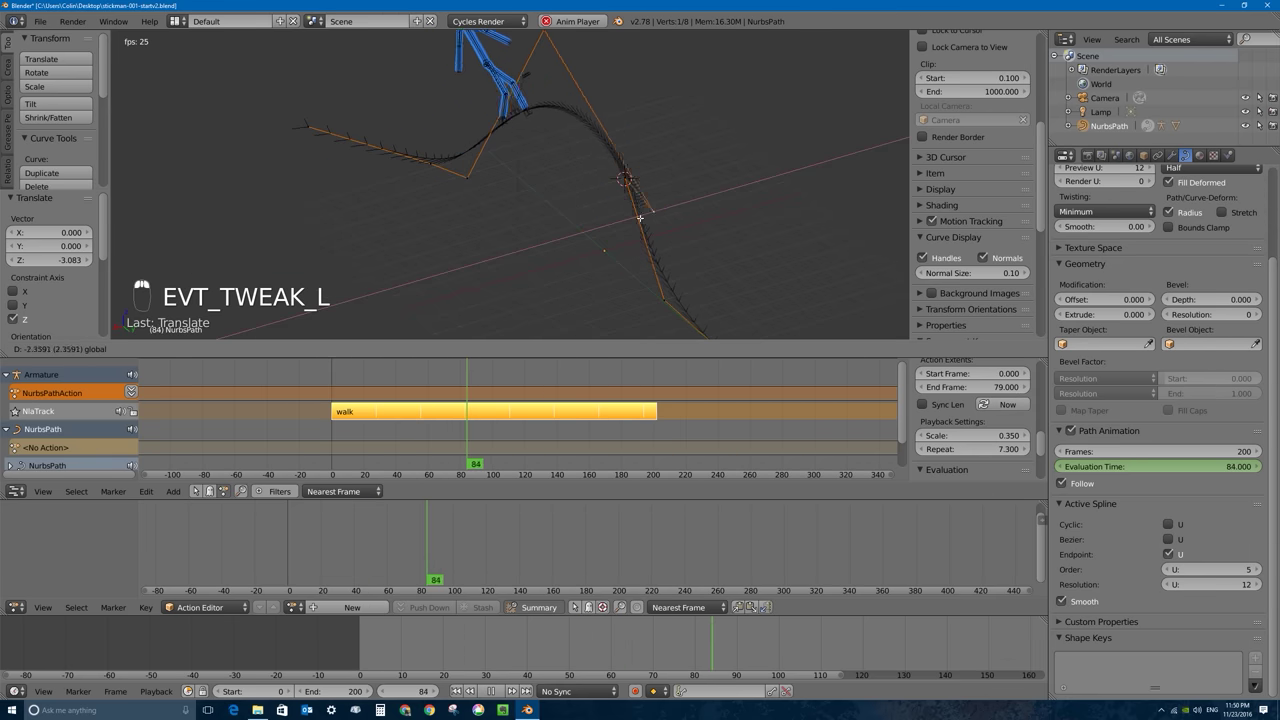
{"action": "key", "text": "Tab"}
Step: Stop the playback, put the armature into Pose Mode, and set the transform orientation to Local
{"action": "left_click_drag", "start_coordinate": [565, 222], "coordinate": [516, 222], "text": "alt"}
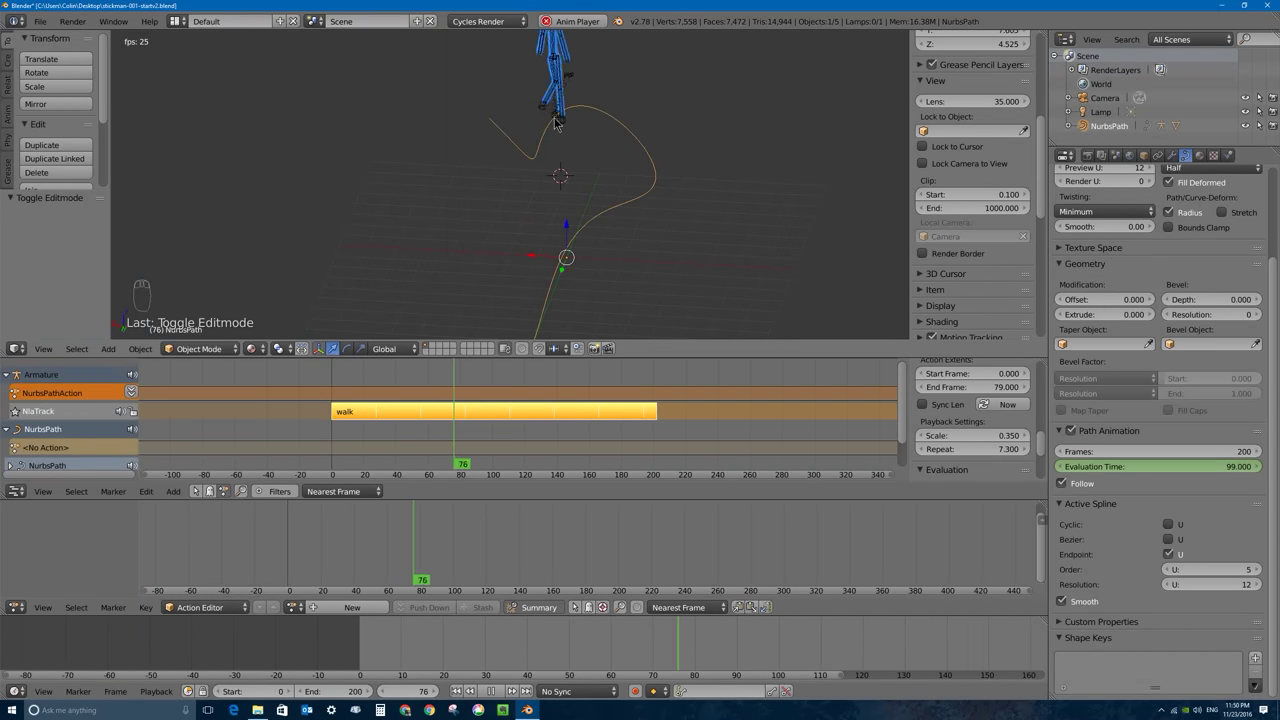
{"action": "right_click", "coordinate": [555, 122]}
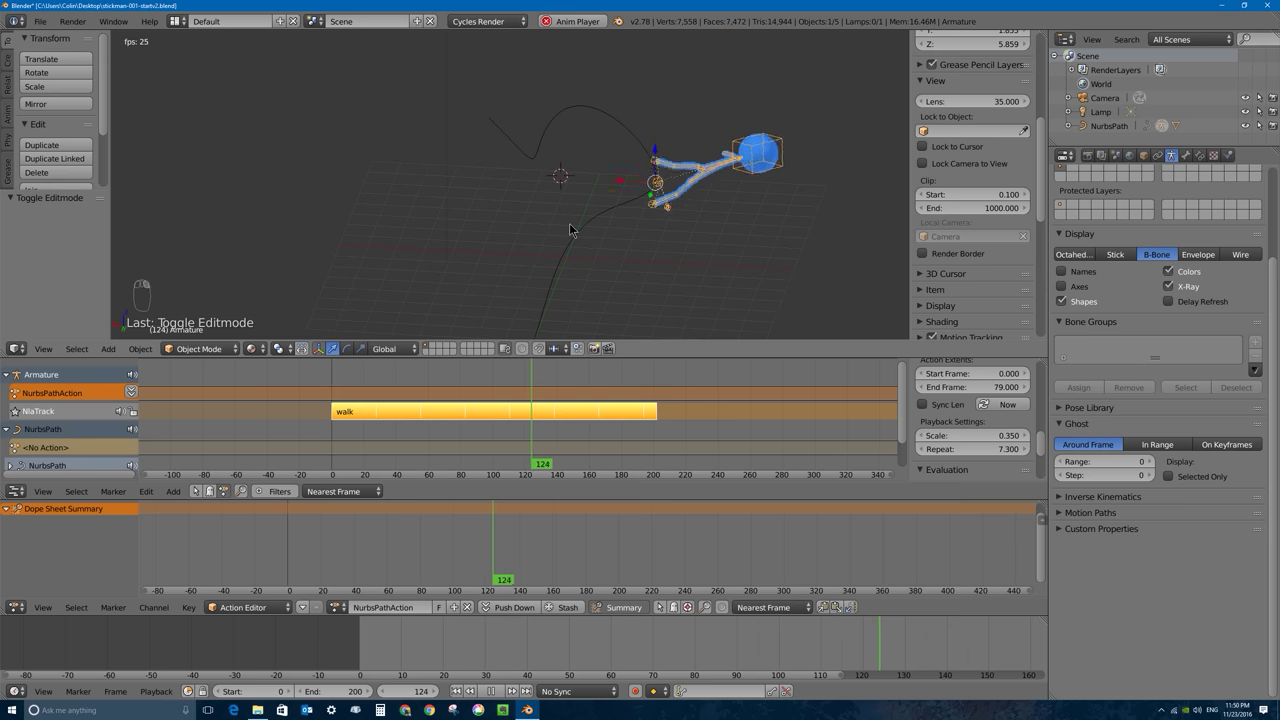
{"action": "key", "text": "Escape"}
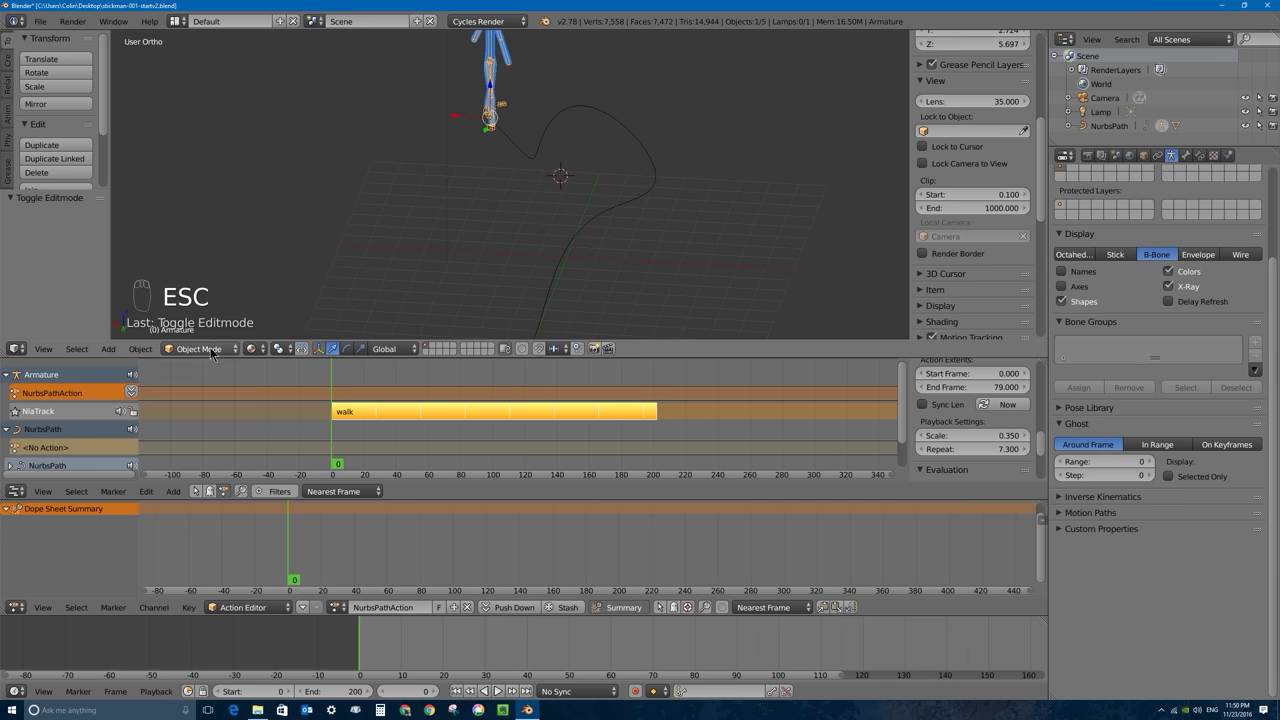
{"action": "left_click", "coordinate": [199, 302]}
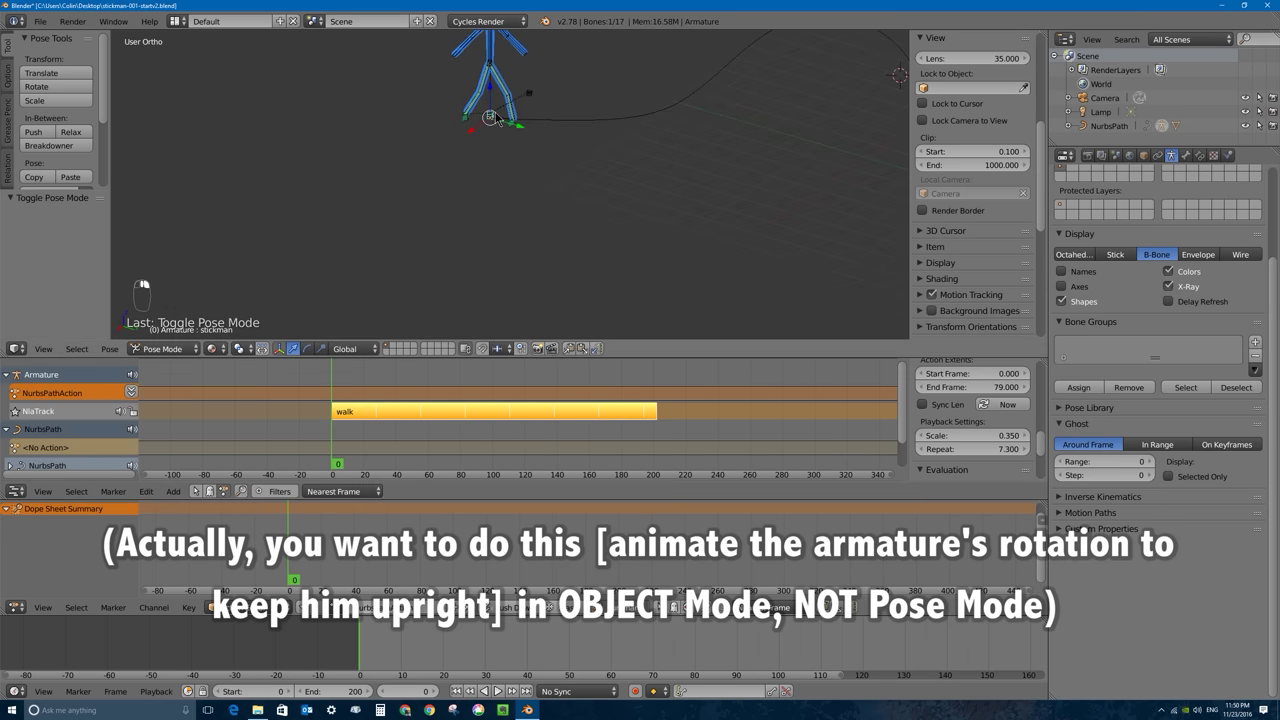
{"action": "left_click", "coordinate": [348, 348]}
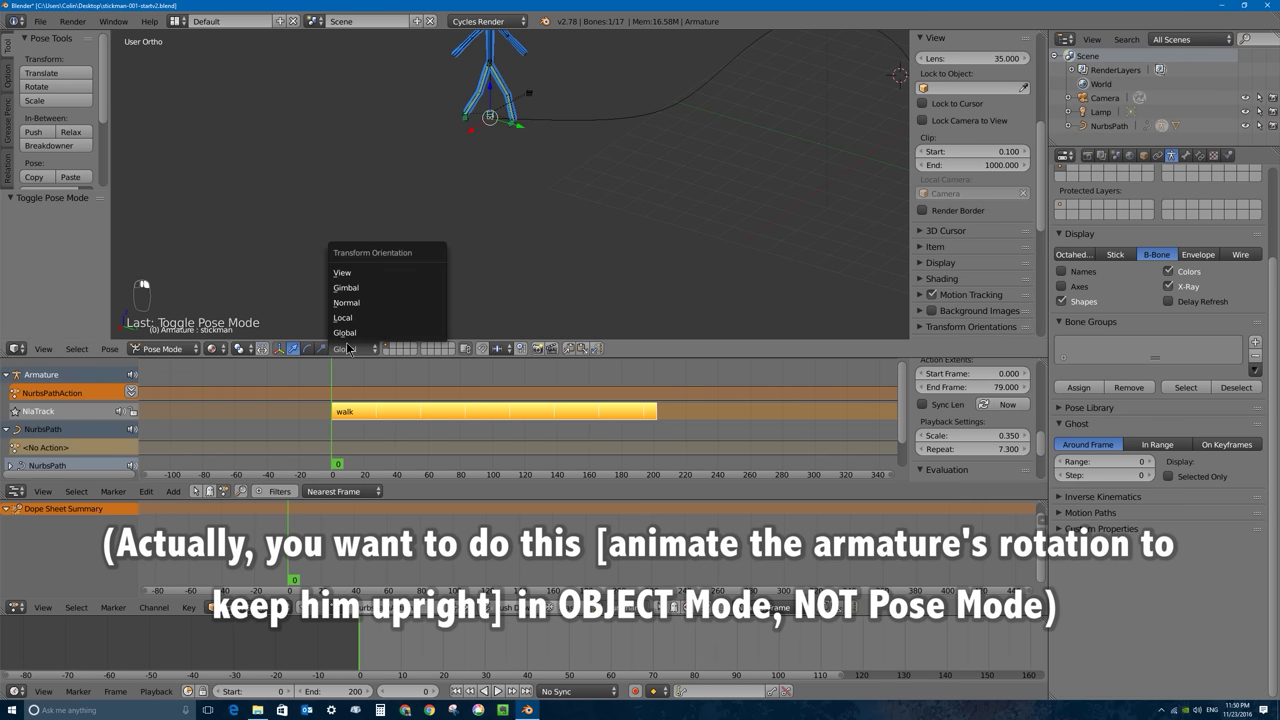
{"action": "left_click", "coordinate": [355, 319]}
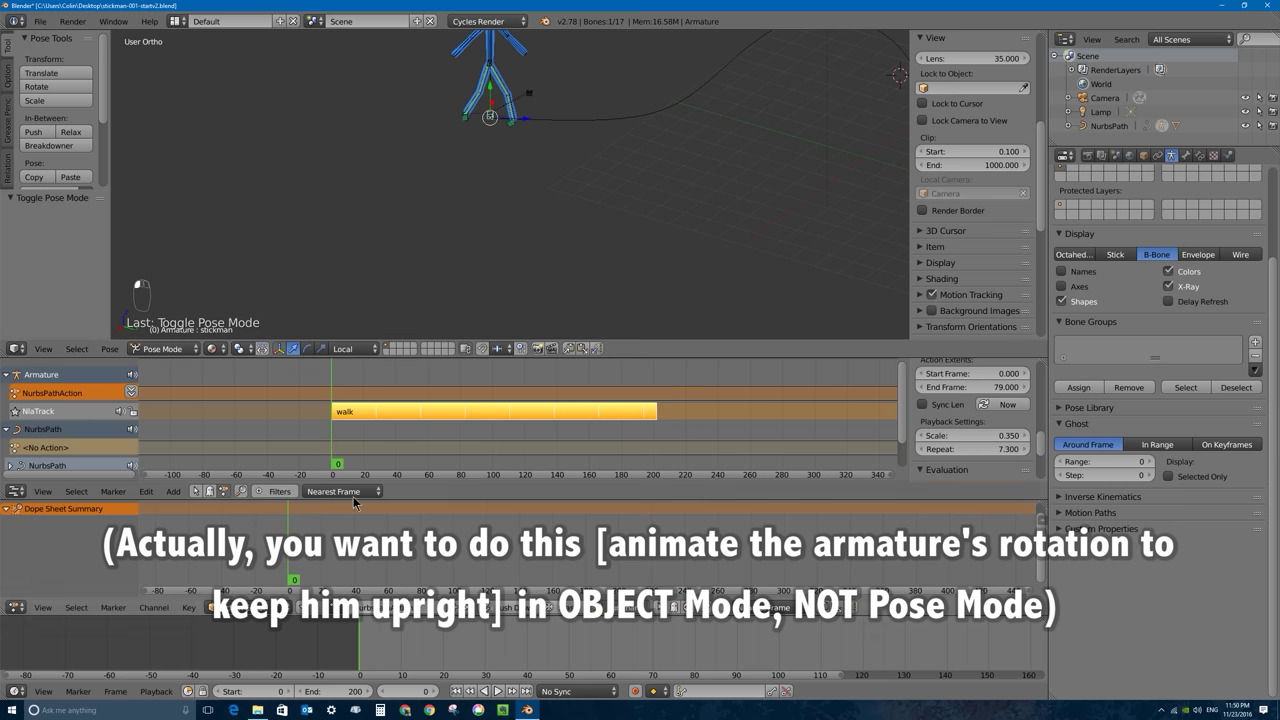
Step: Try rotating the stickman's root bone about its local axes and undo the rotations
{"action": "left_click_drag", "start_coordinate": [488, 101], "coordinate": [484, 116]}
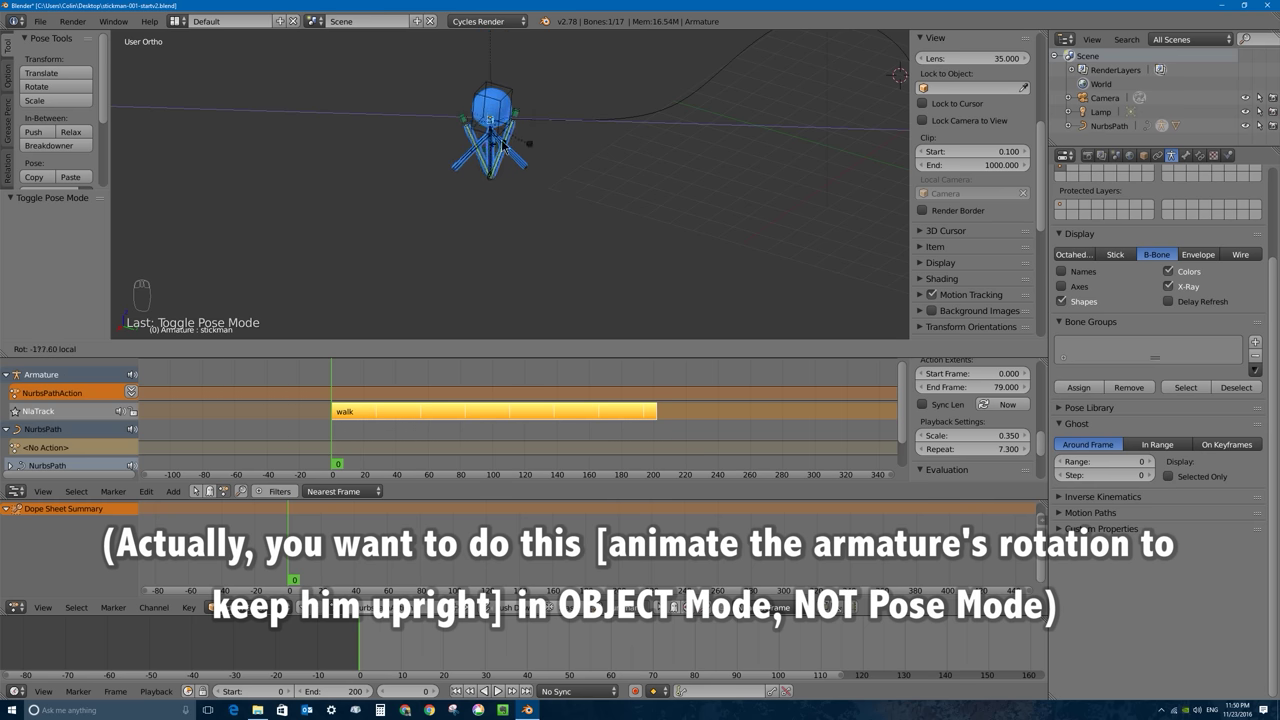
{"action": "key", "text": "ctrl+z"}
{"action": "key", "text": "ctrl+z"}
{"action": "key", "text": "ctrl+z"}
{"action": "key", "text": "ctrl+z"}
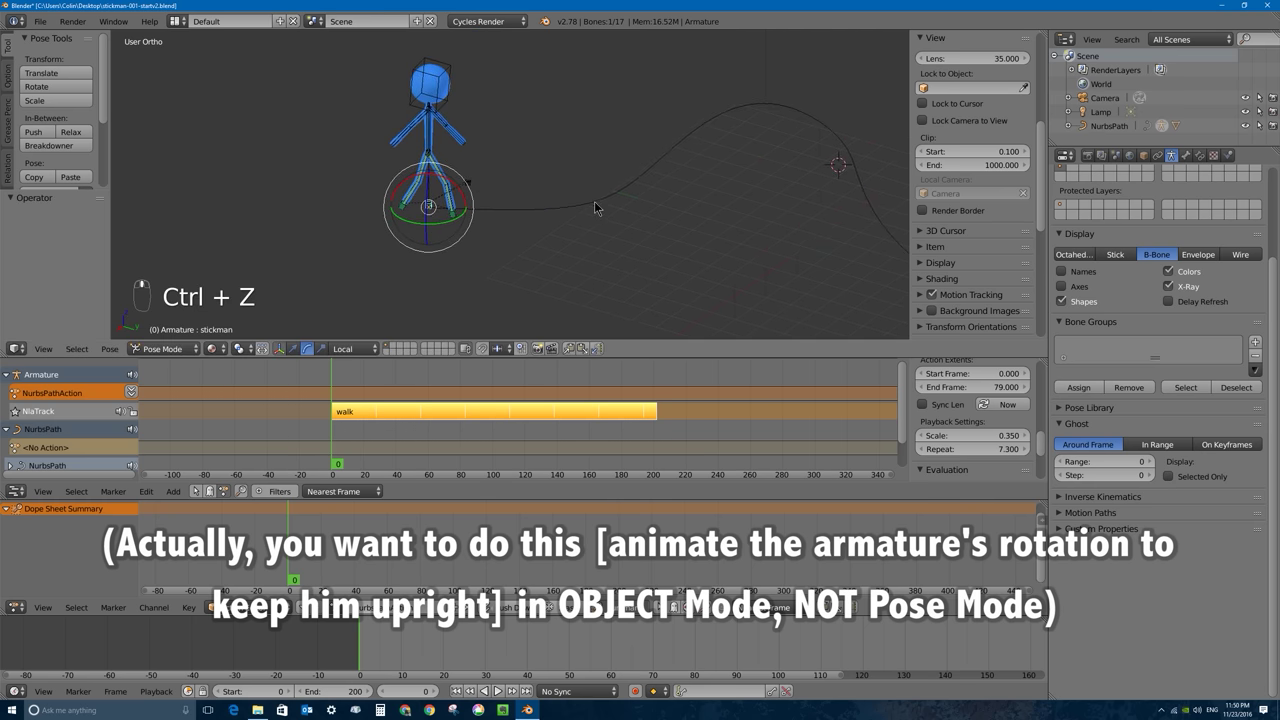
{"action": "key", "text": "ctrl+z"}
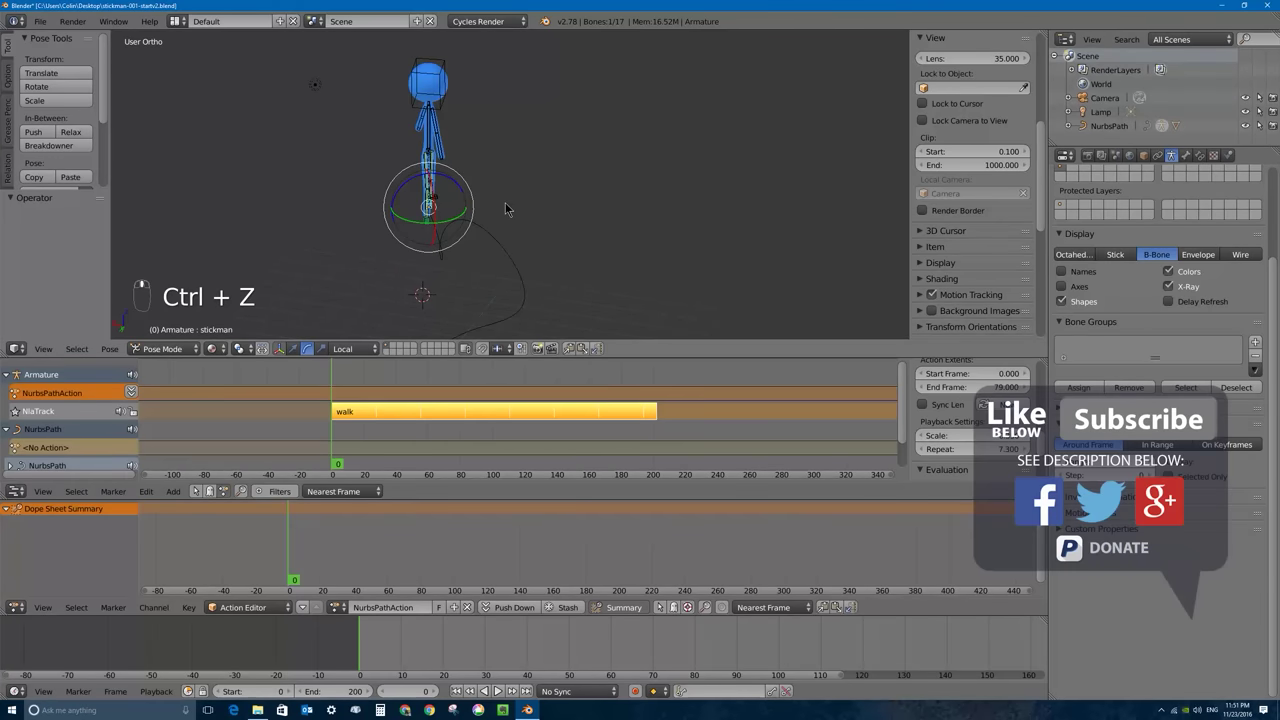